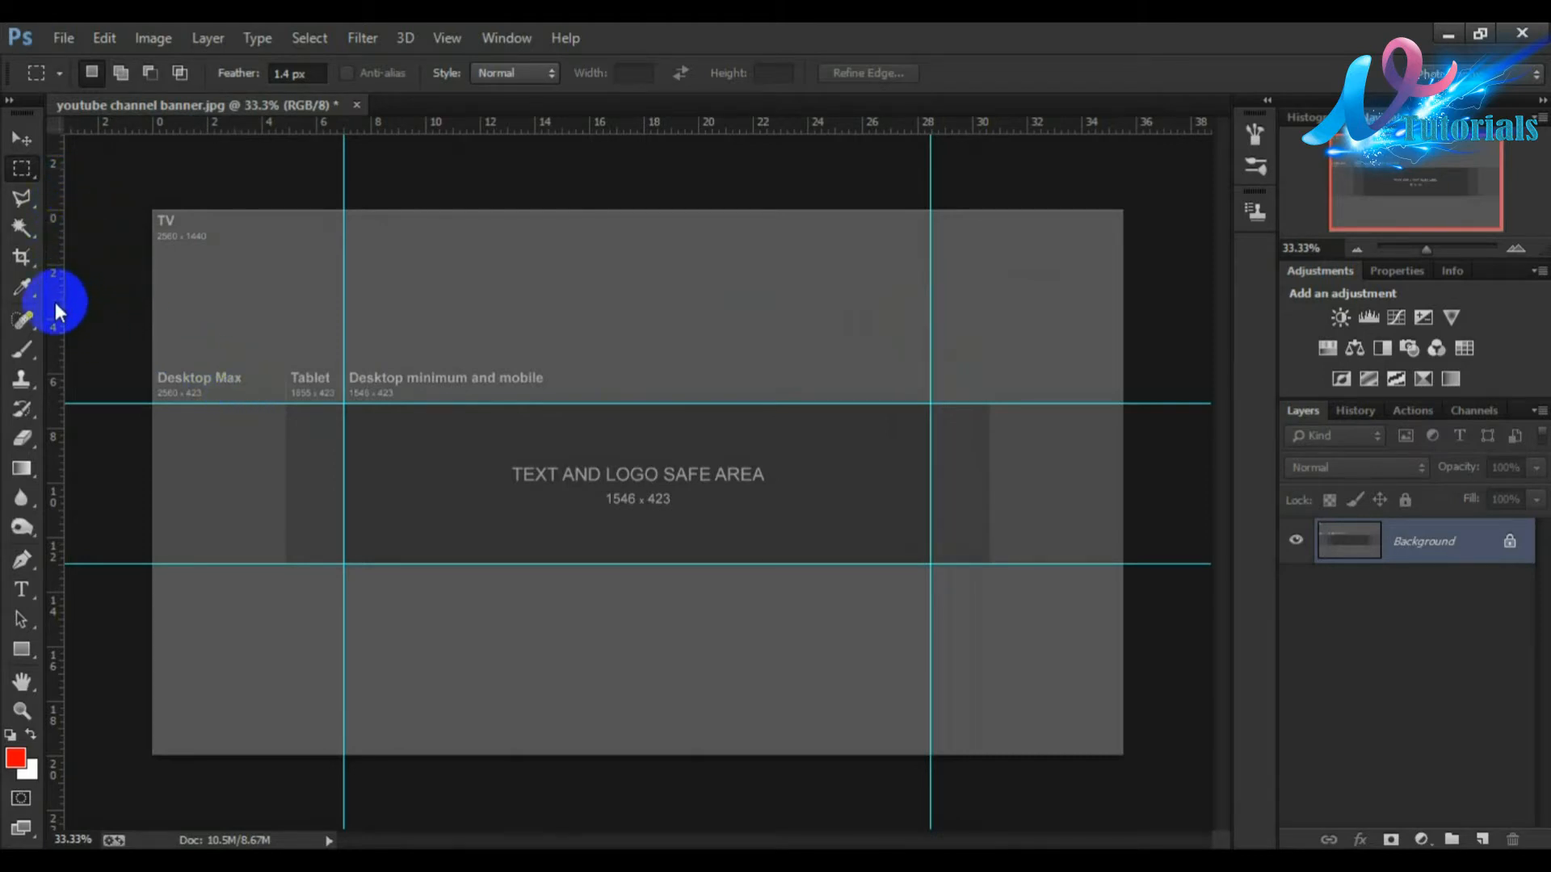
Step: Add a vertical guide at the canvas centre, about 17.8 in, and create a new blank layer
drag(56, 302, 637, 354)
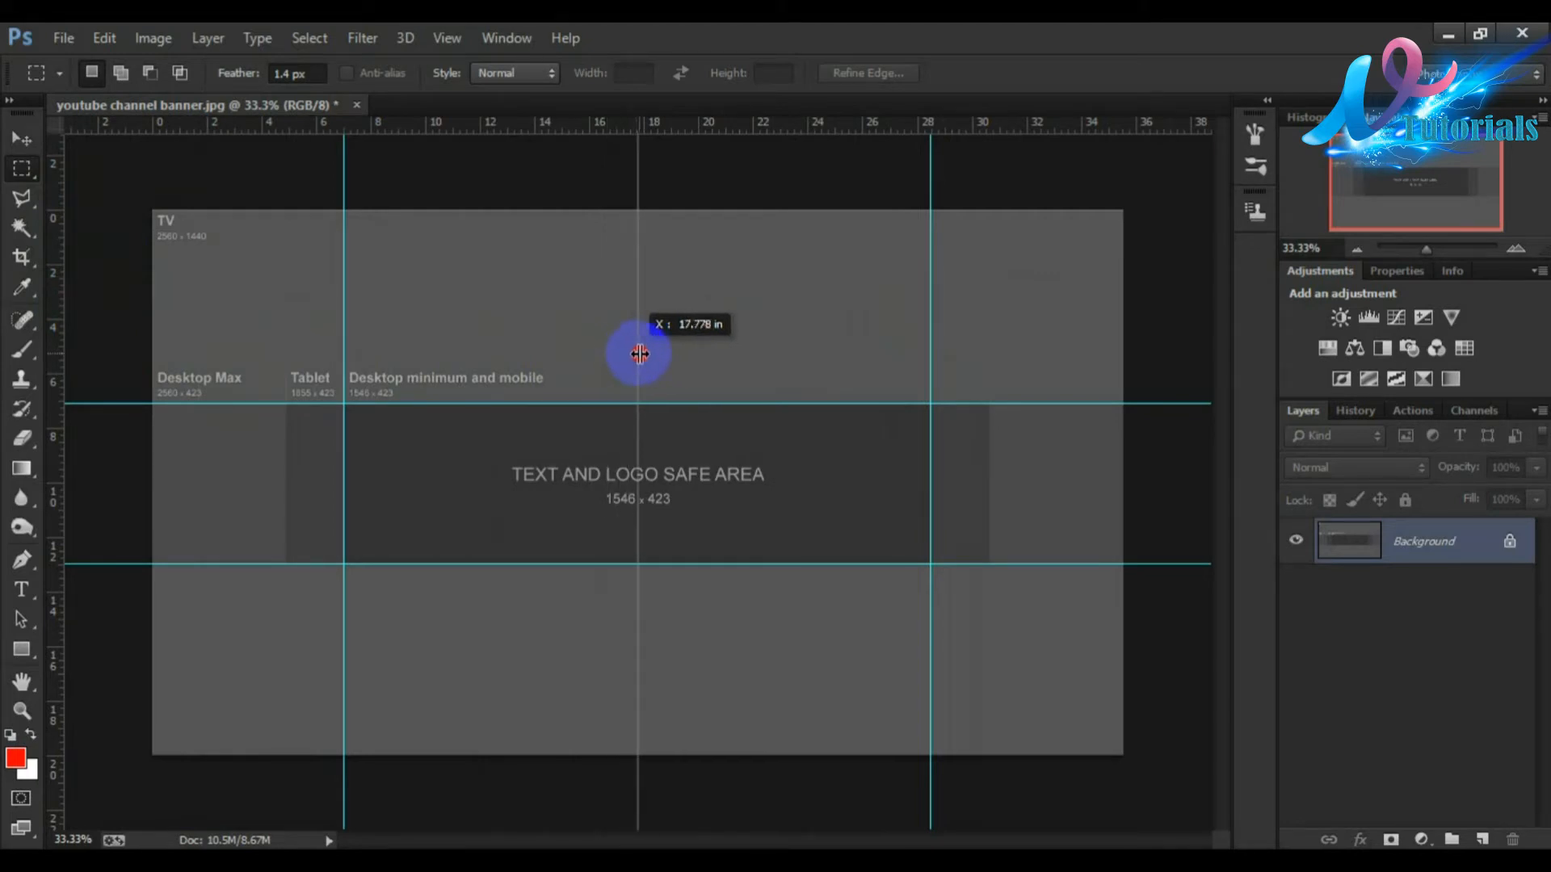
drag(640, 353, 638, 353)
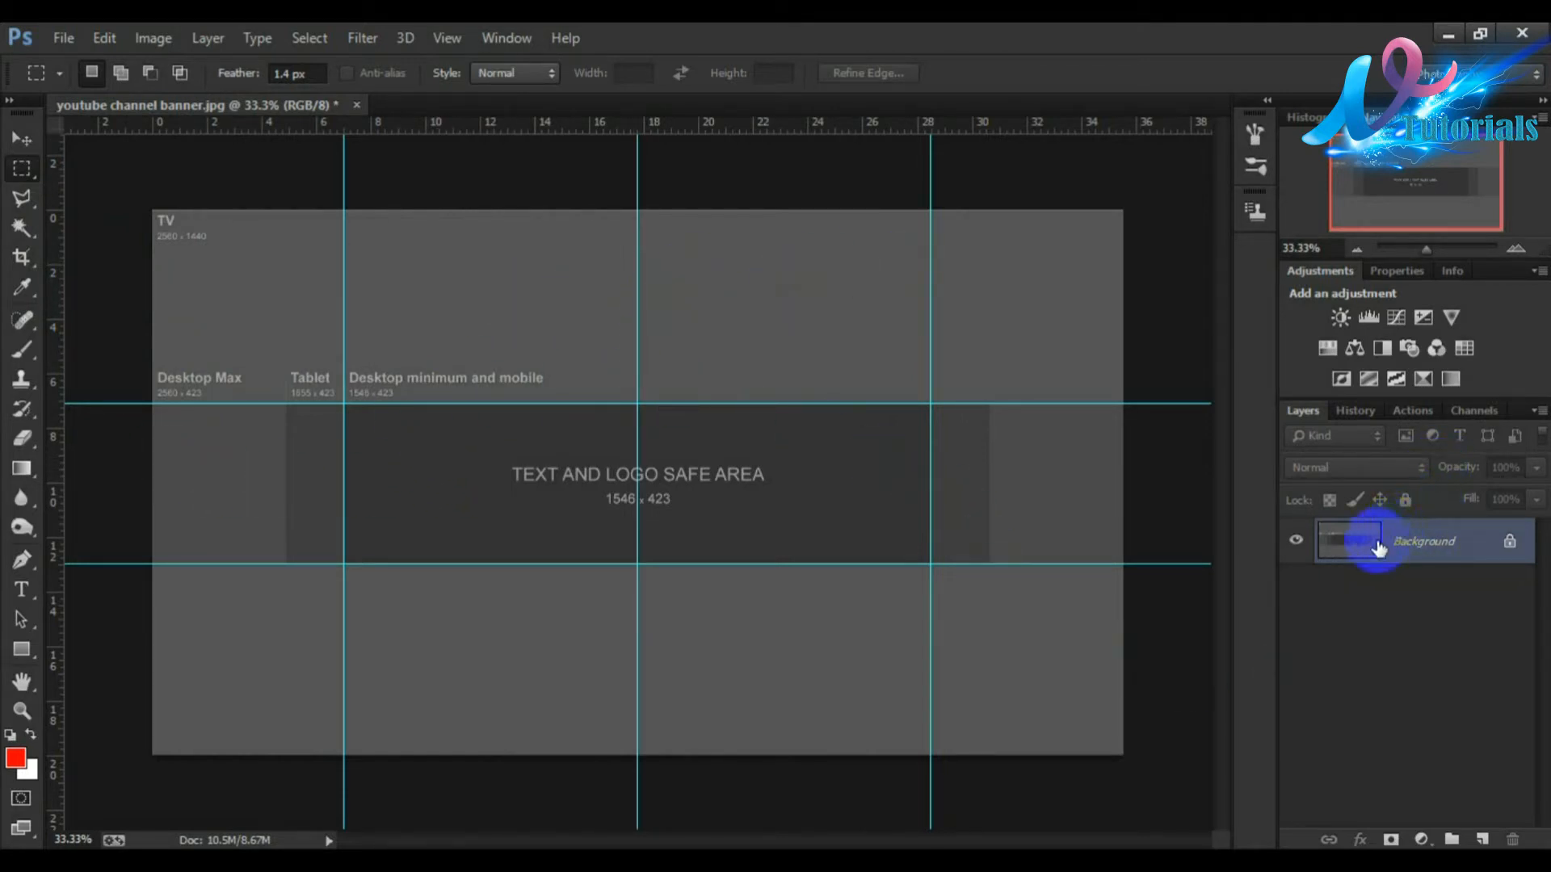
click(1482, 840)
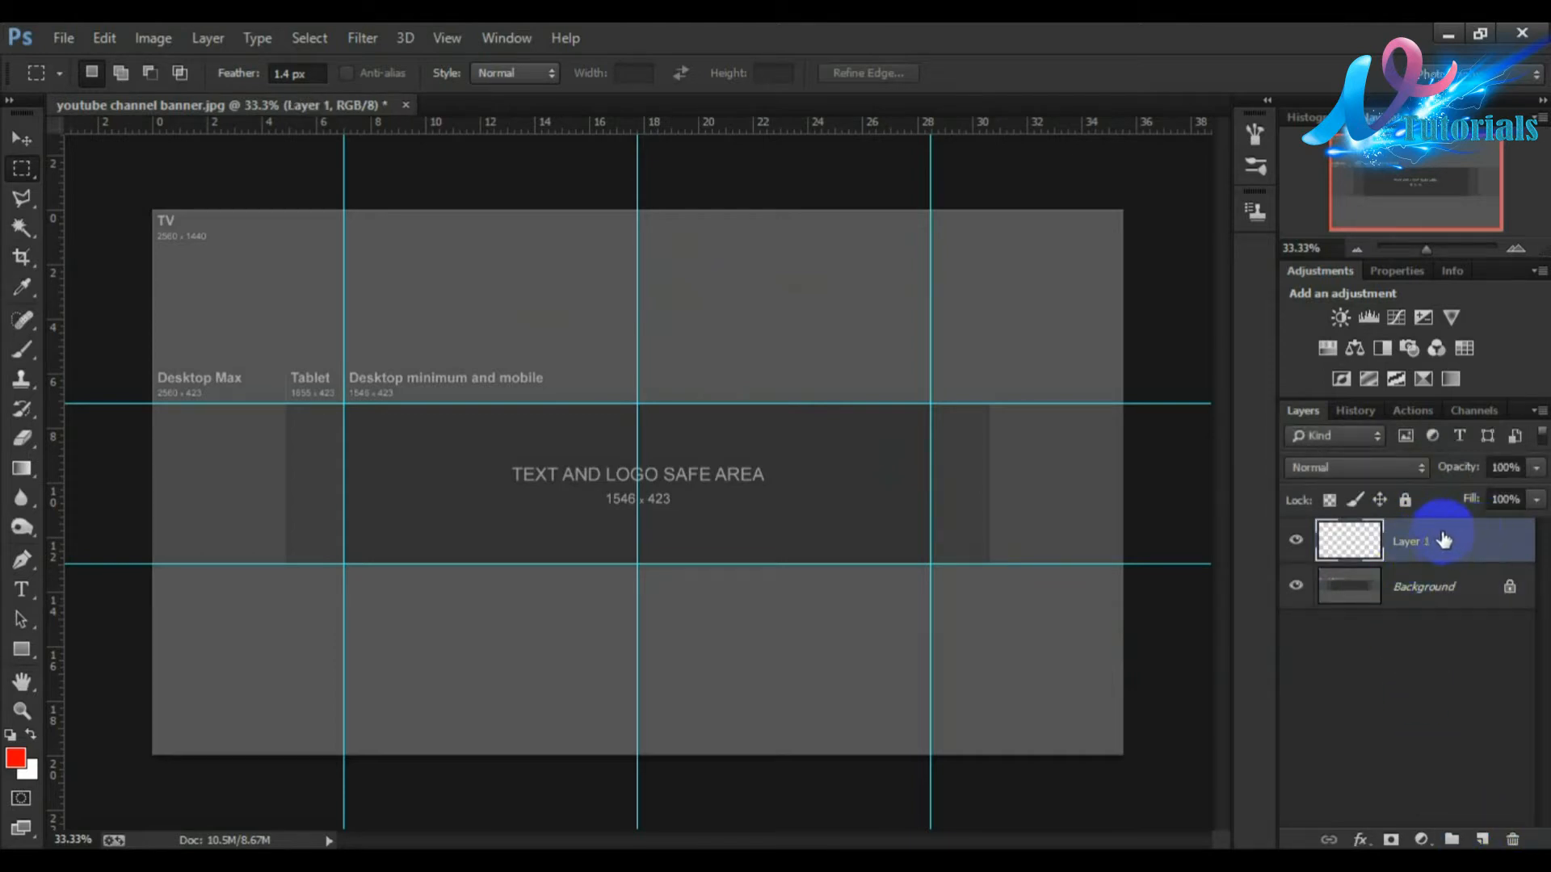
Step: Open the image Graphics wallpaper 3d HD Wallpaper.jpg from the YouTube Art folder
click(63, 38)
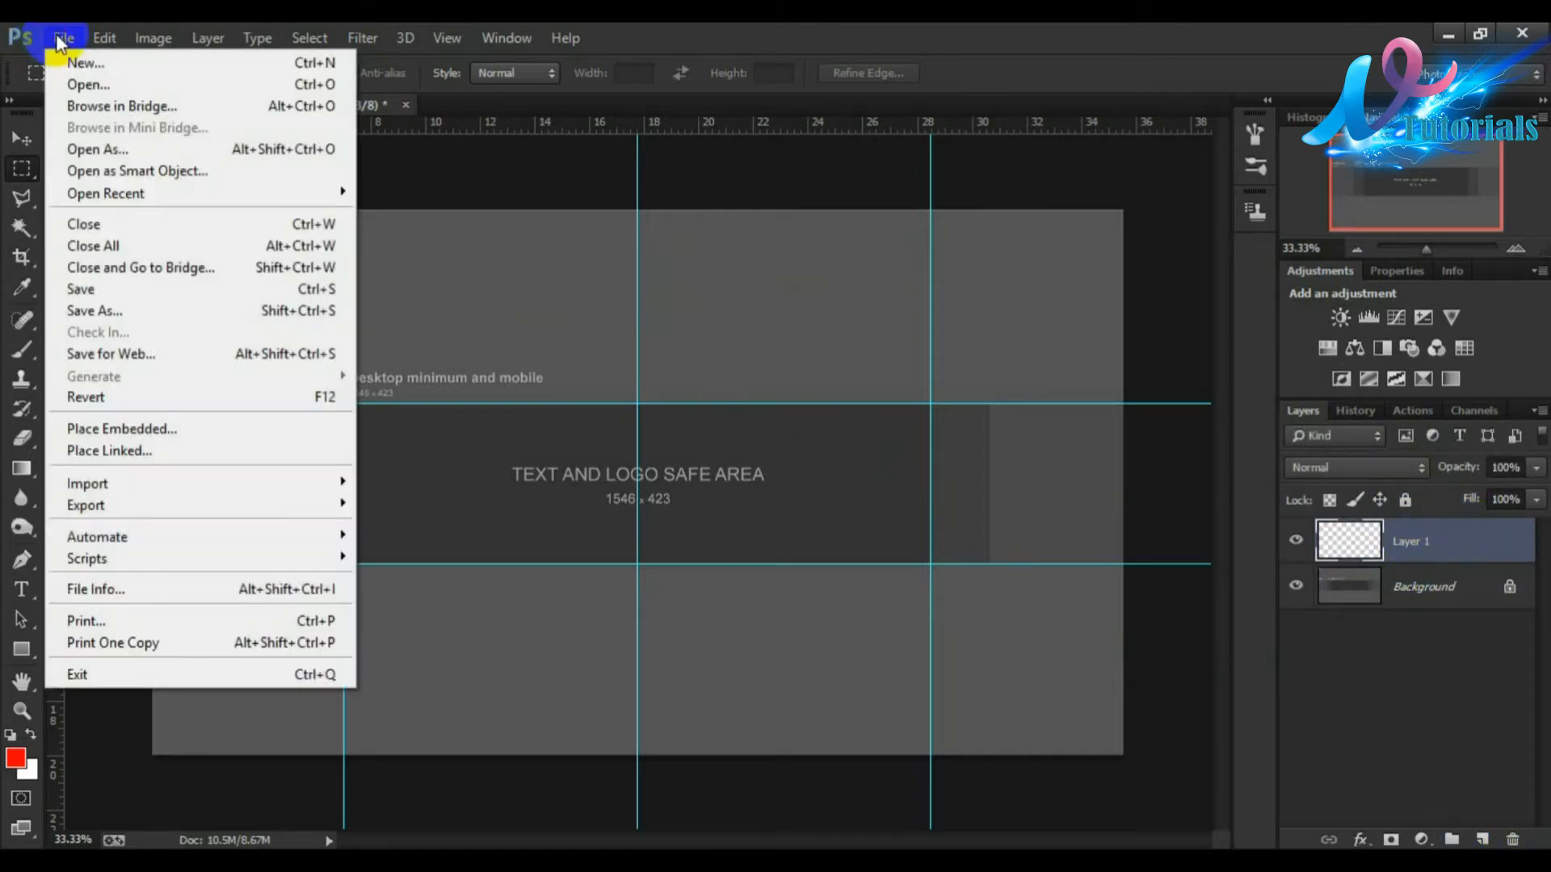
click(80, 80)
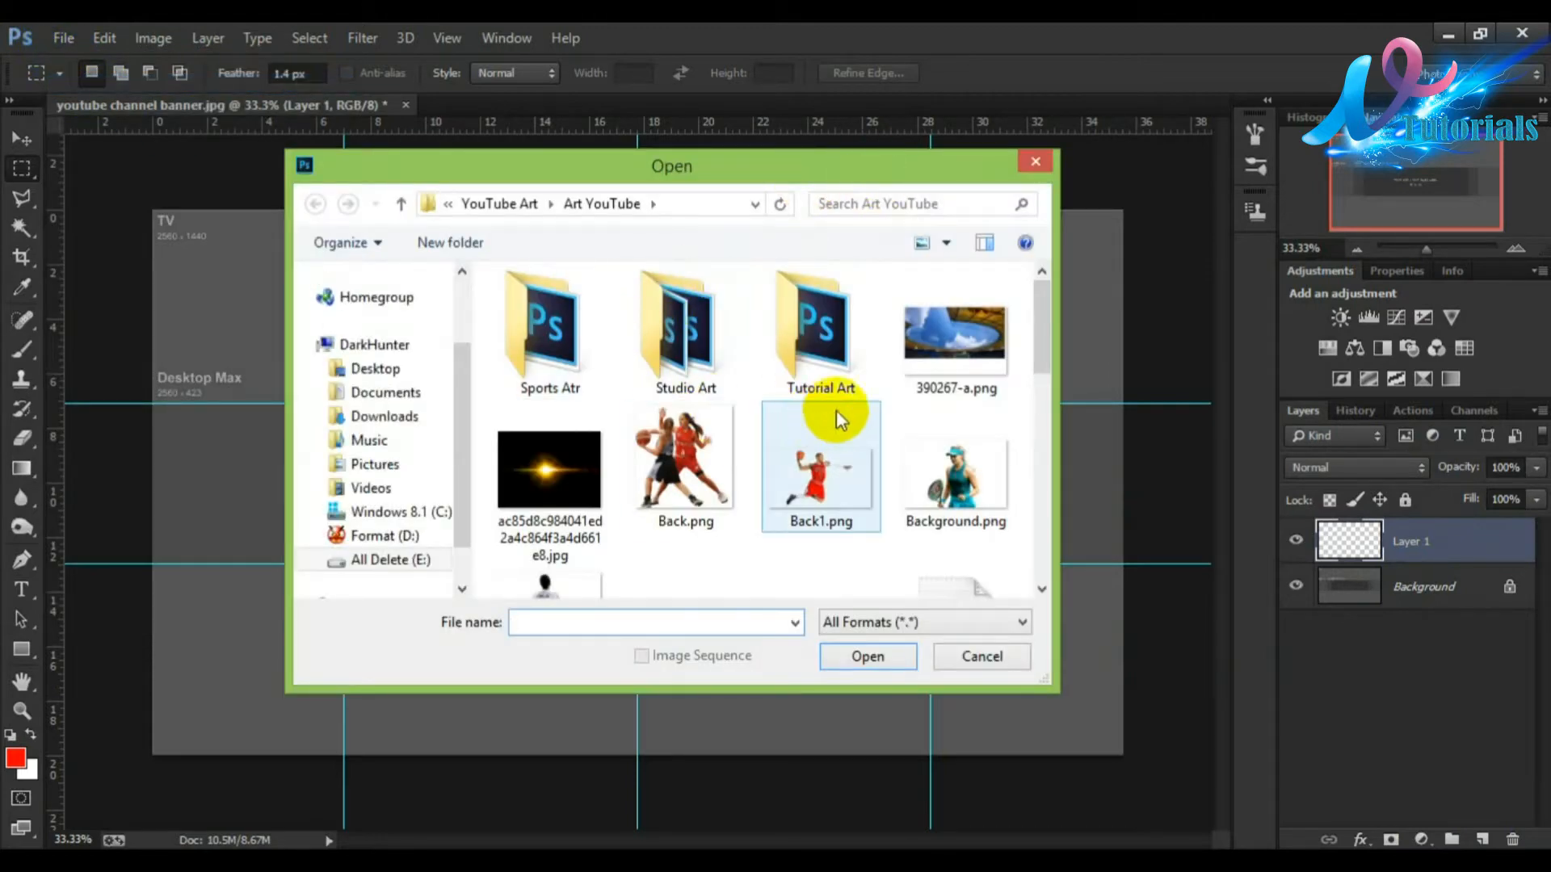
drag(1049, 329, 596, 329)
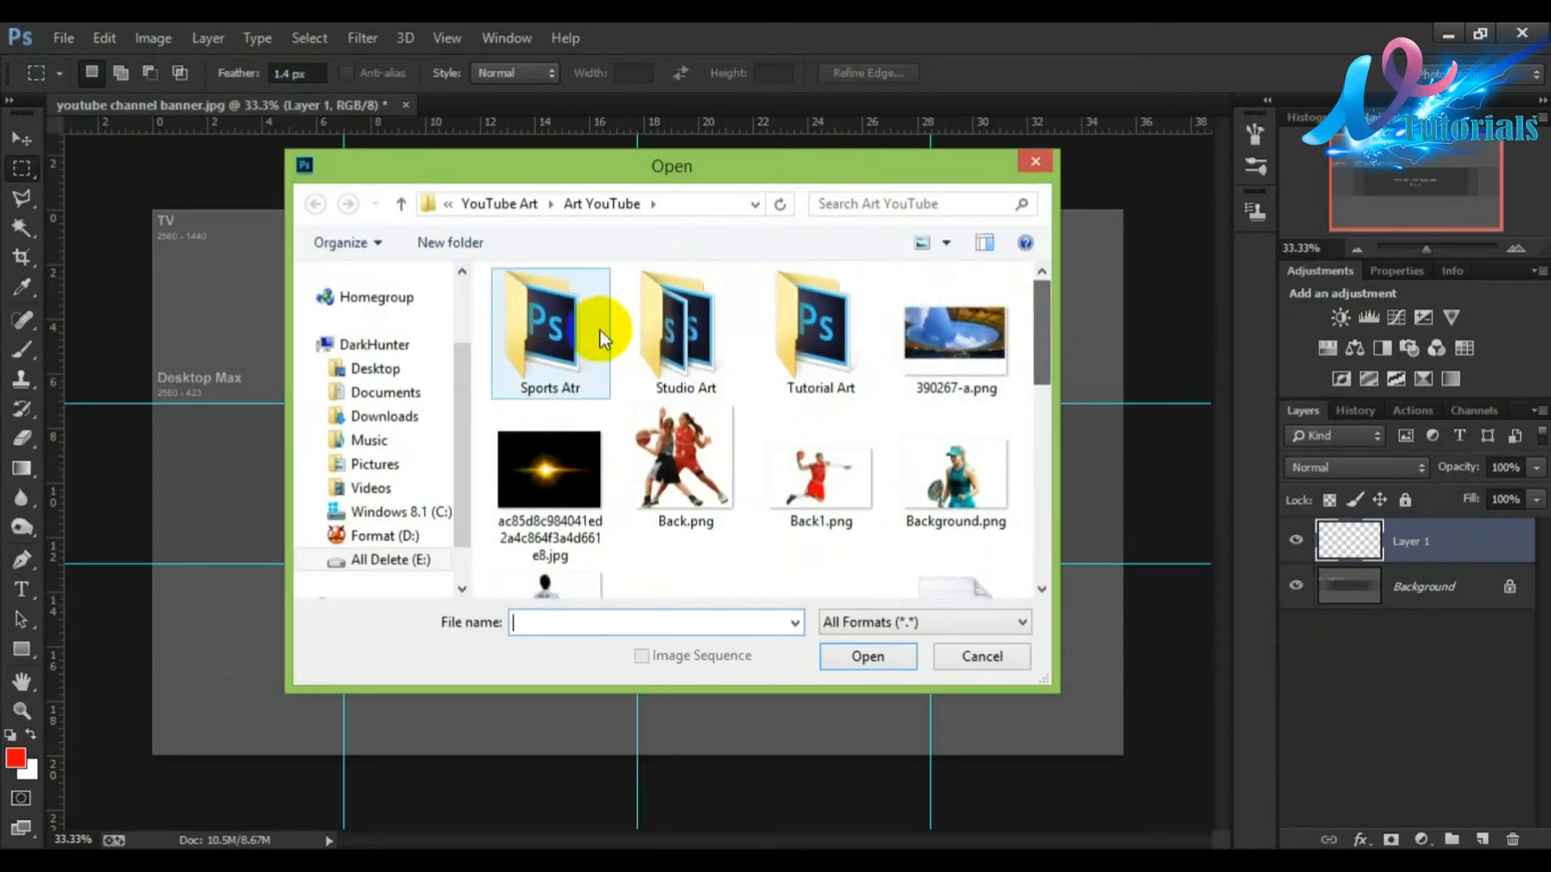
double_click(832, 344)
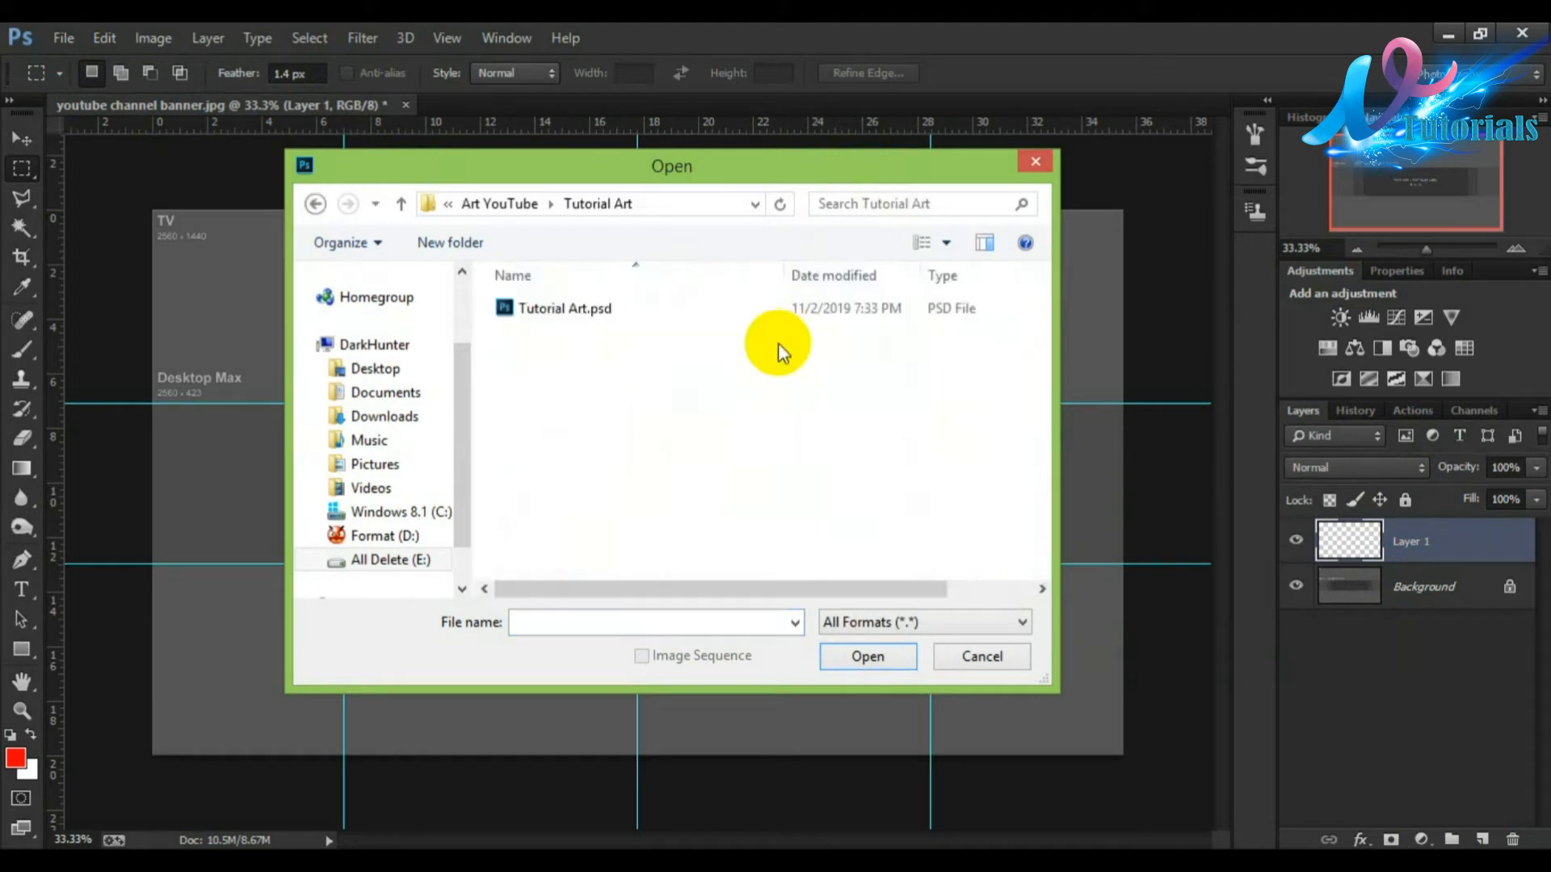
click(315, 203)
drag(1037, 352, 961, 436)
drag(1030, 401, 1035, 298)
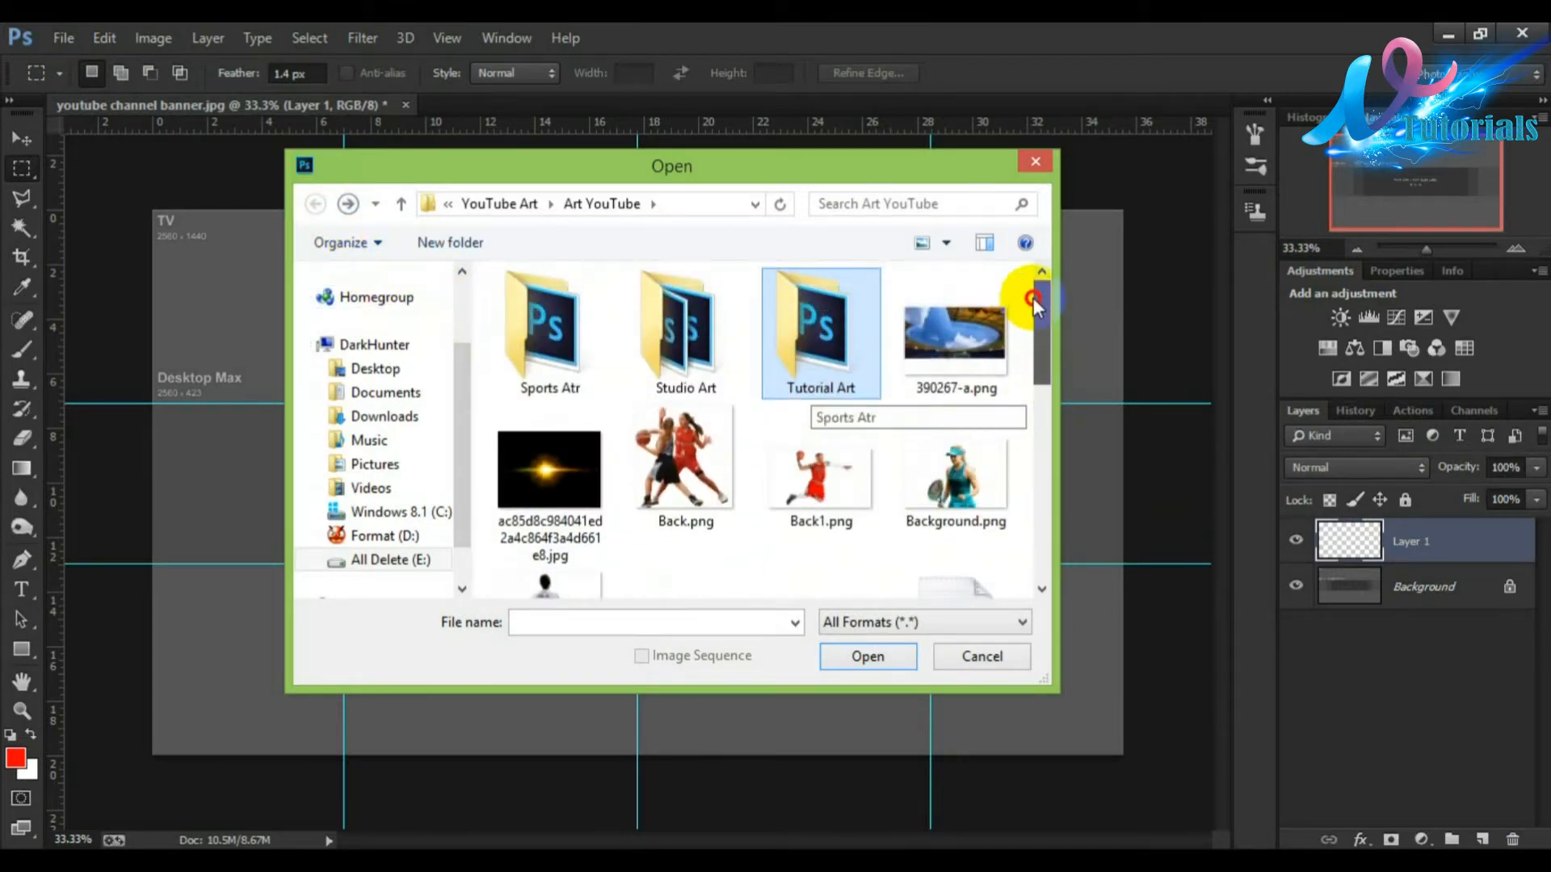
click(524, 208)
drag(1032, 322, 907, 443)
click(563, 371)
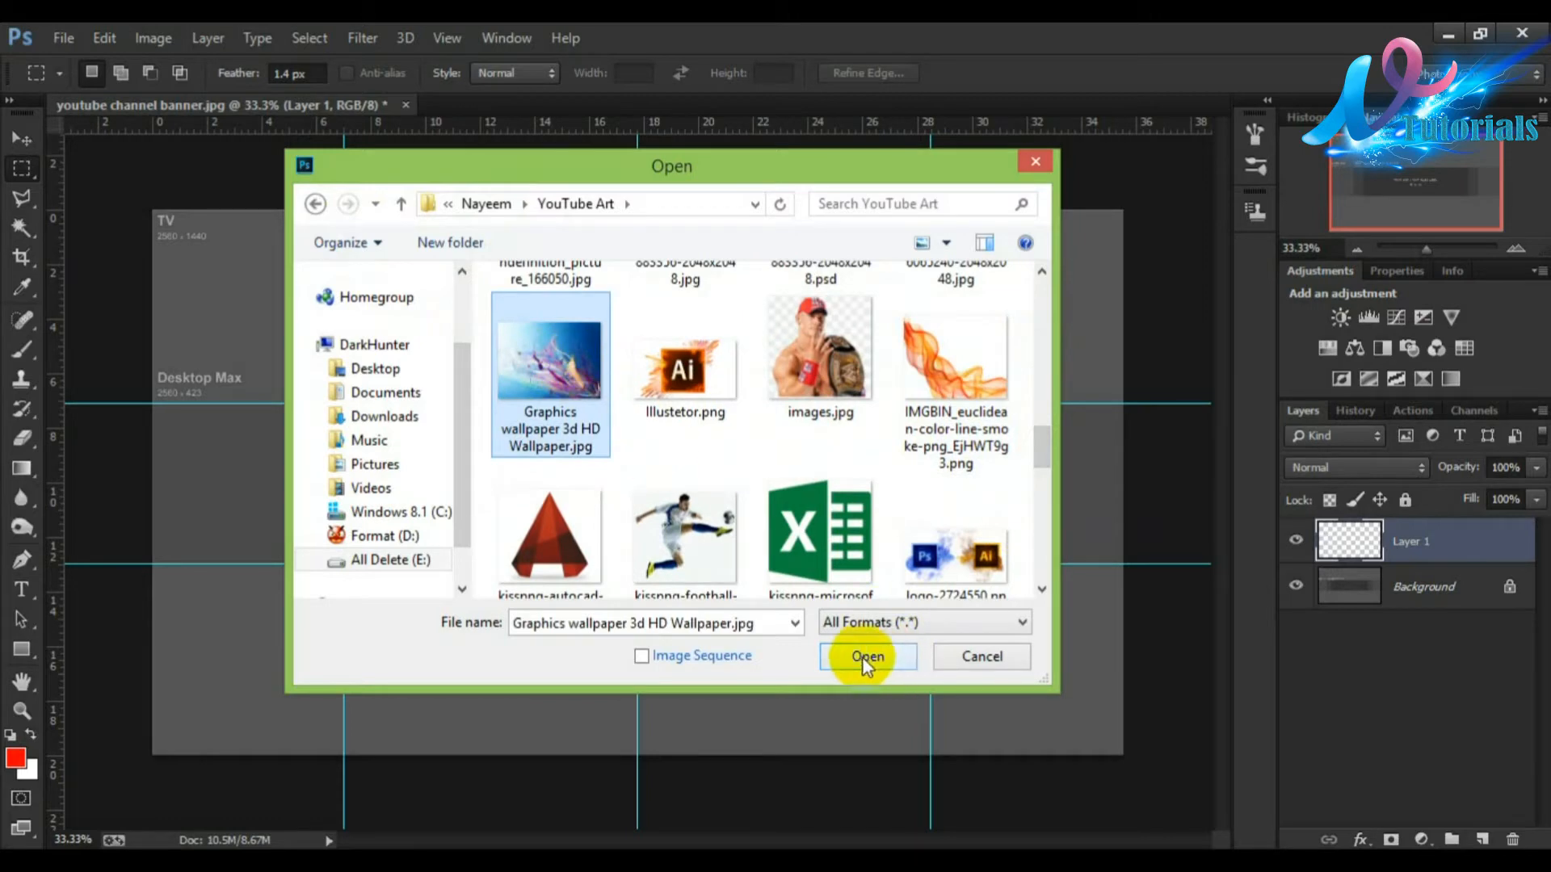
click(867, 656)
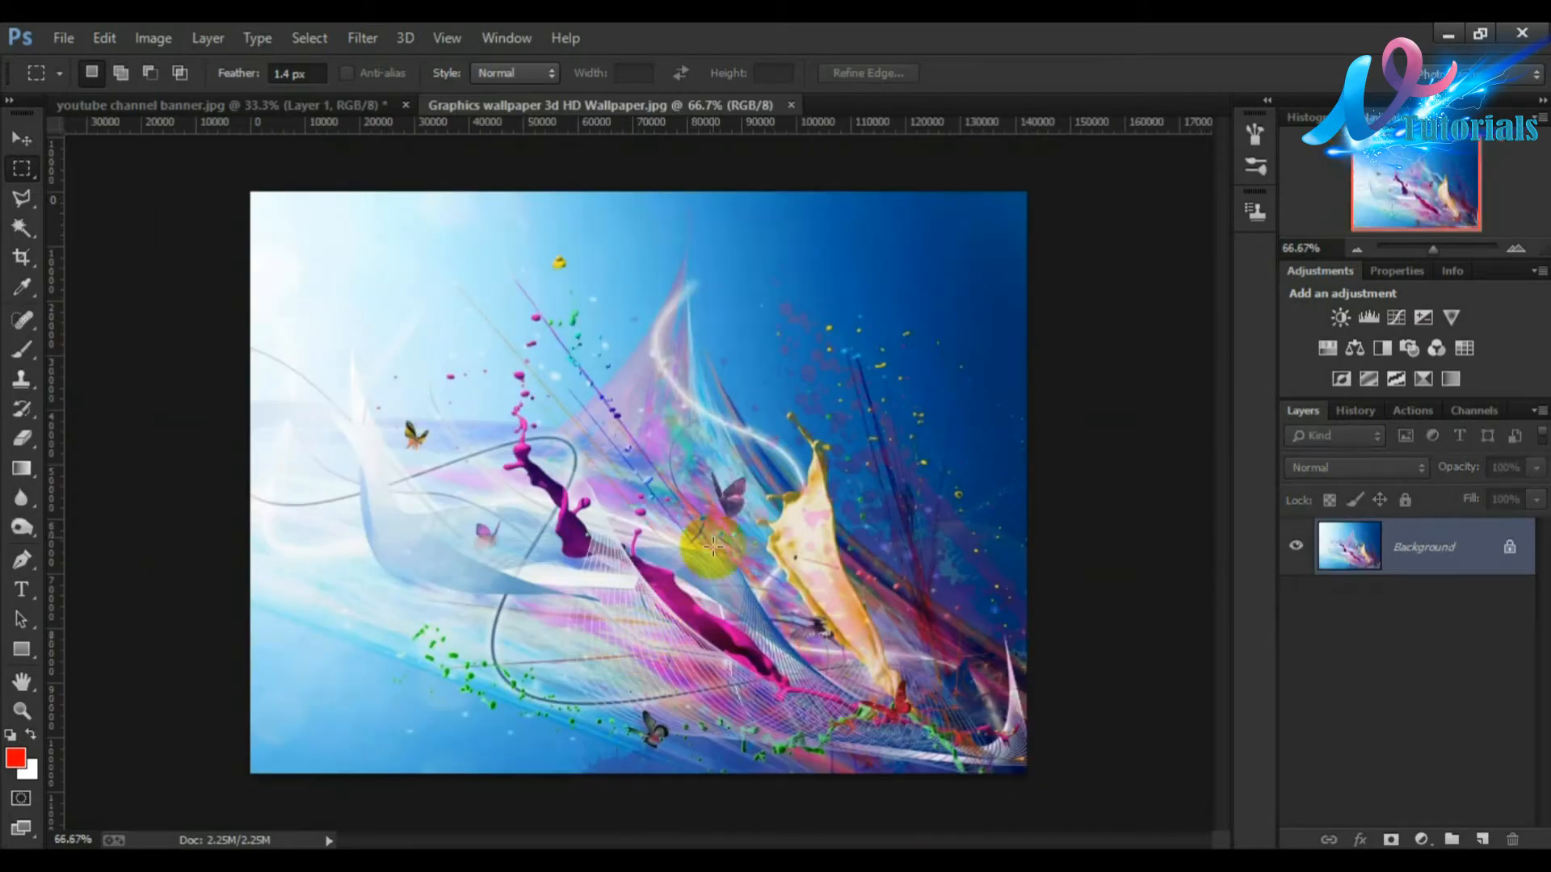
Step: Bring the wallpaper image into the banner document as a new layer and move it to the top-left corner
drag(452, 222, 597, 477)
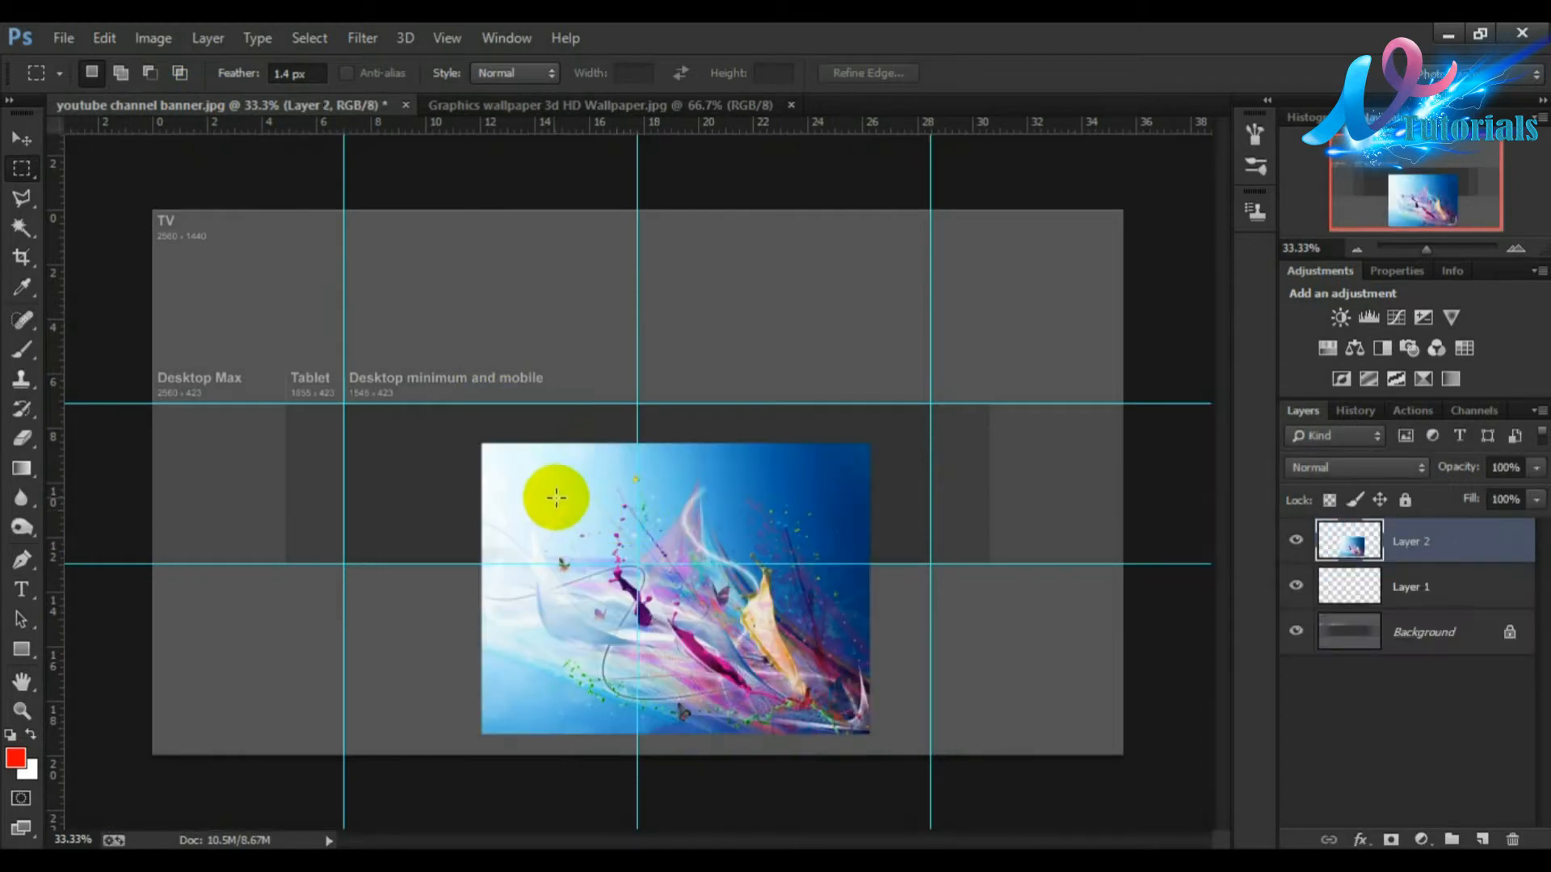
click(21, 138)
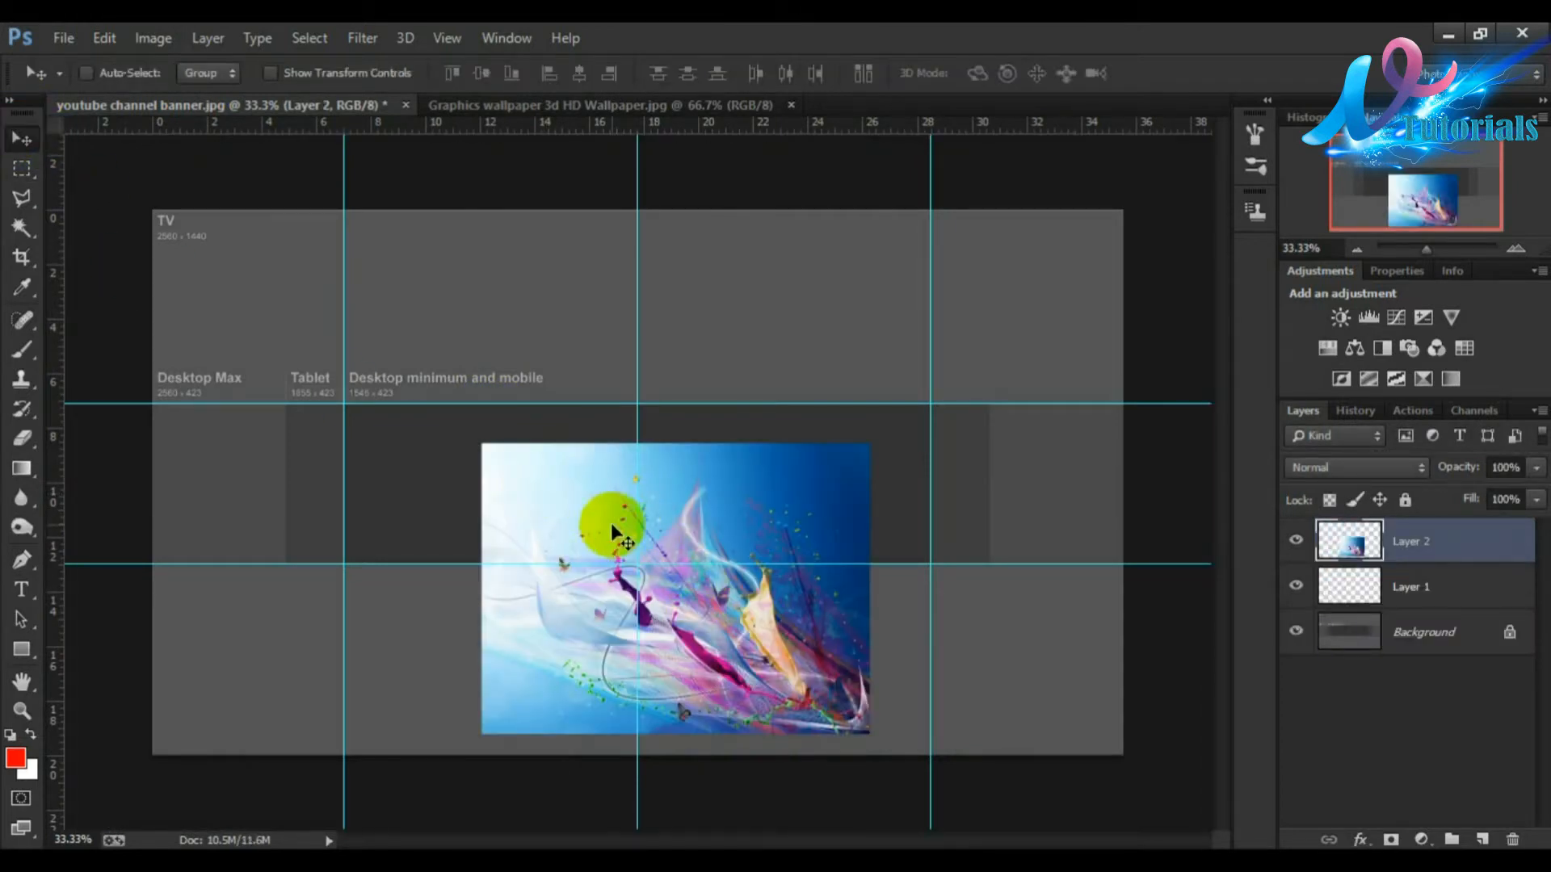
drag(536, 512, 182, 284)
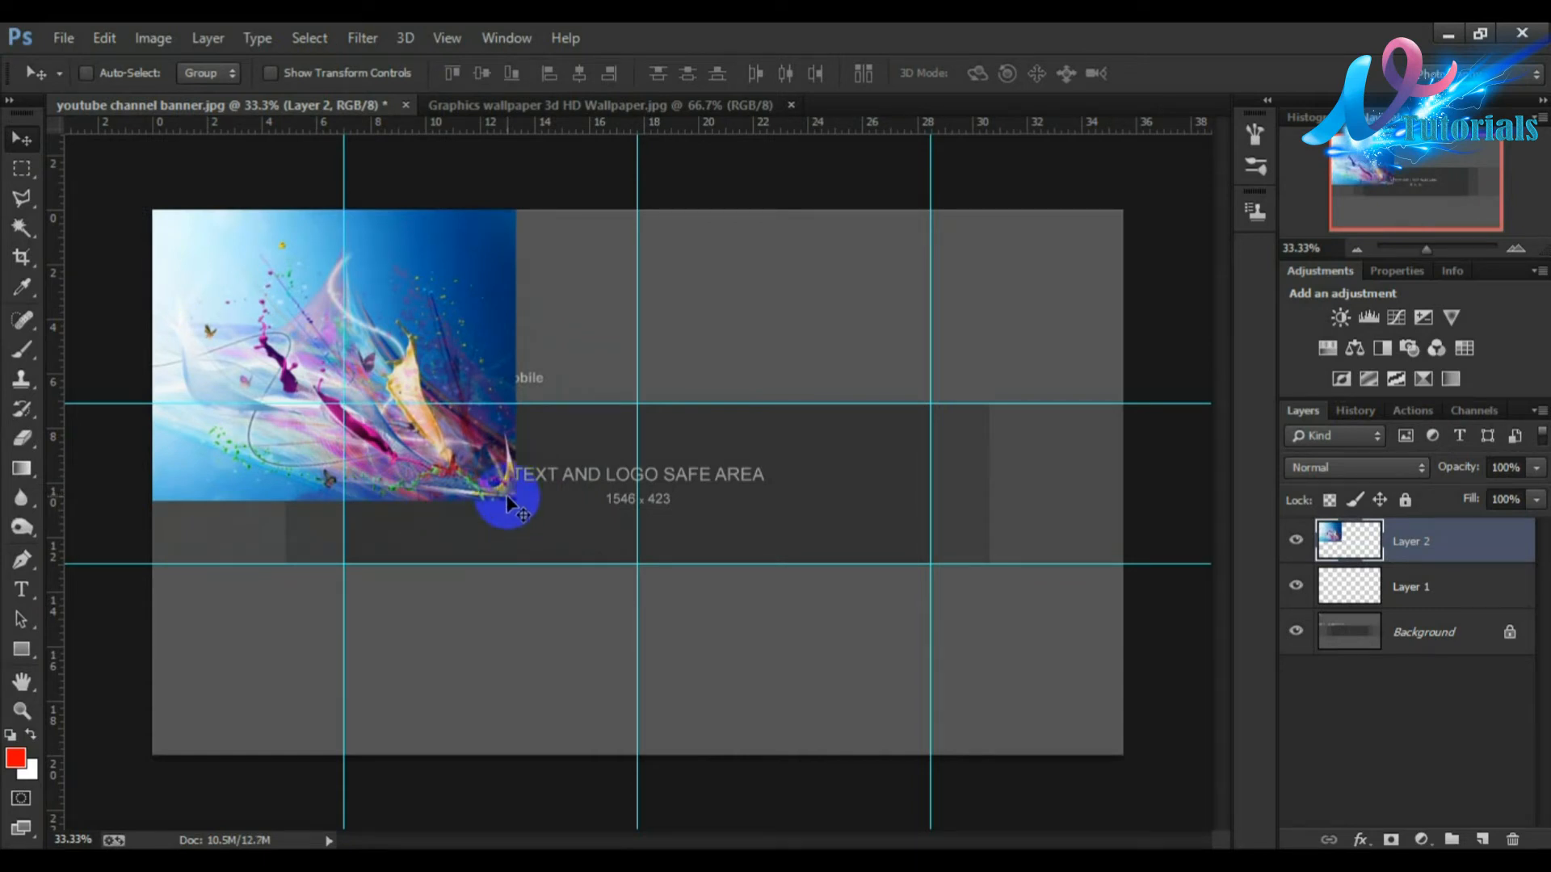
Step: Scale the wallpaper layer with Free Transform so it covers the whole banner canvas, nudge it upward, and commit
key(ctrl+t)
drag(511, 500, 928, 658)
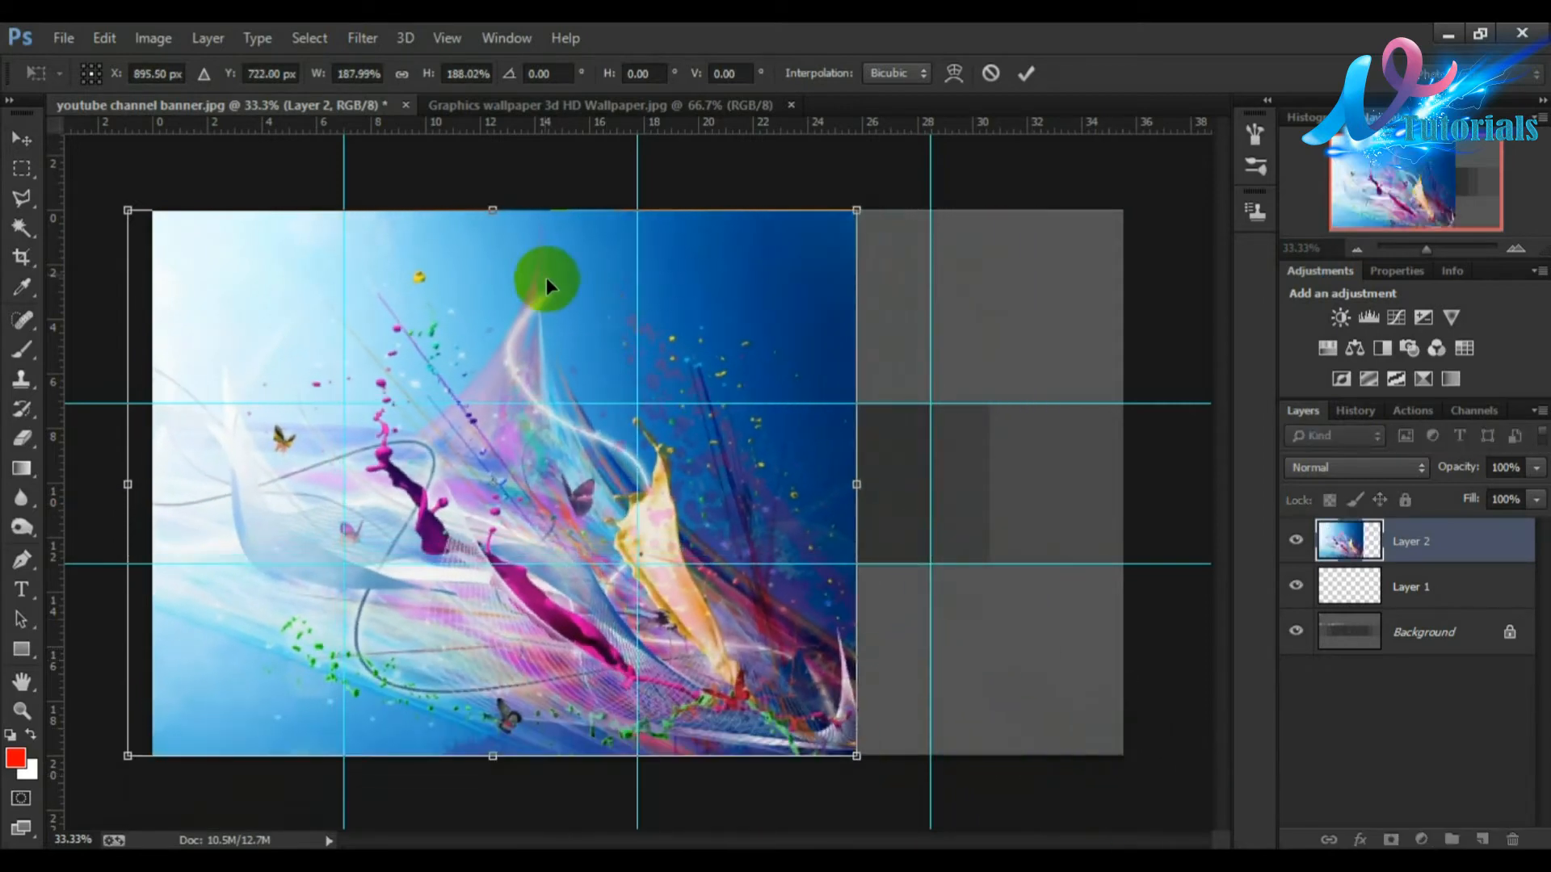
drag(492, 212, 489, 282)
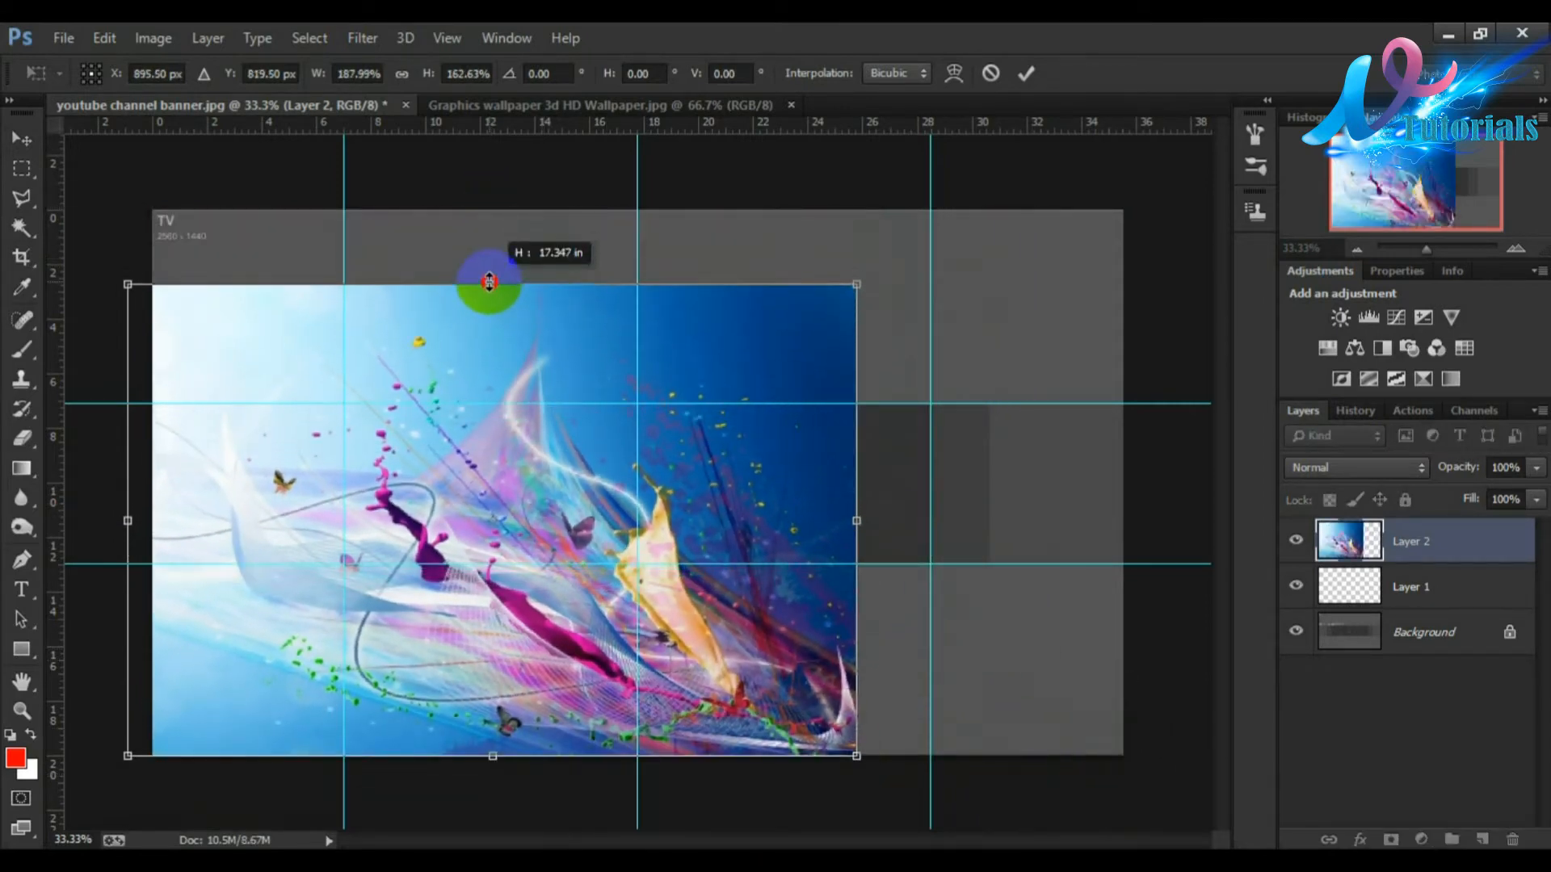
drag(850, 302, 1108, 235)
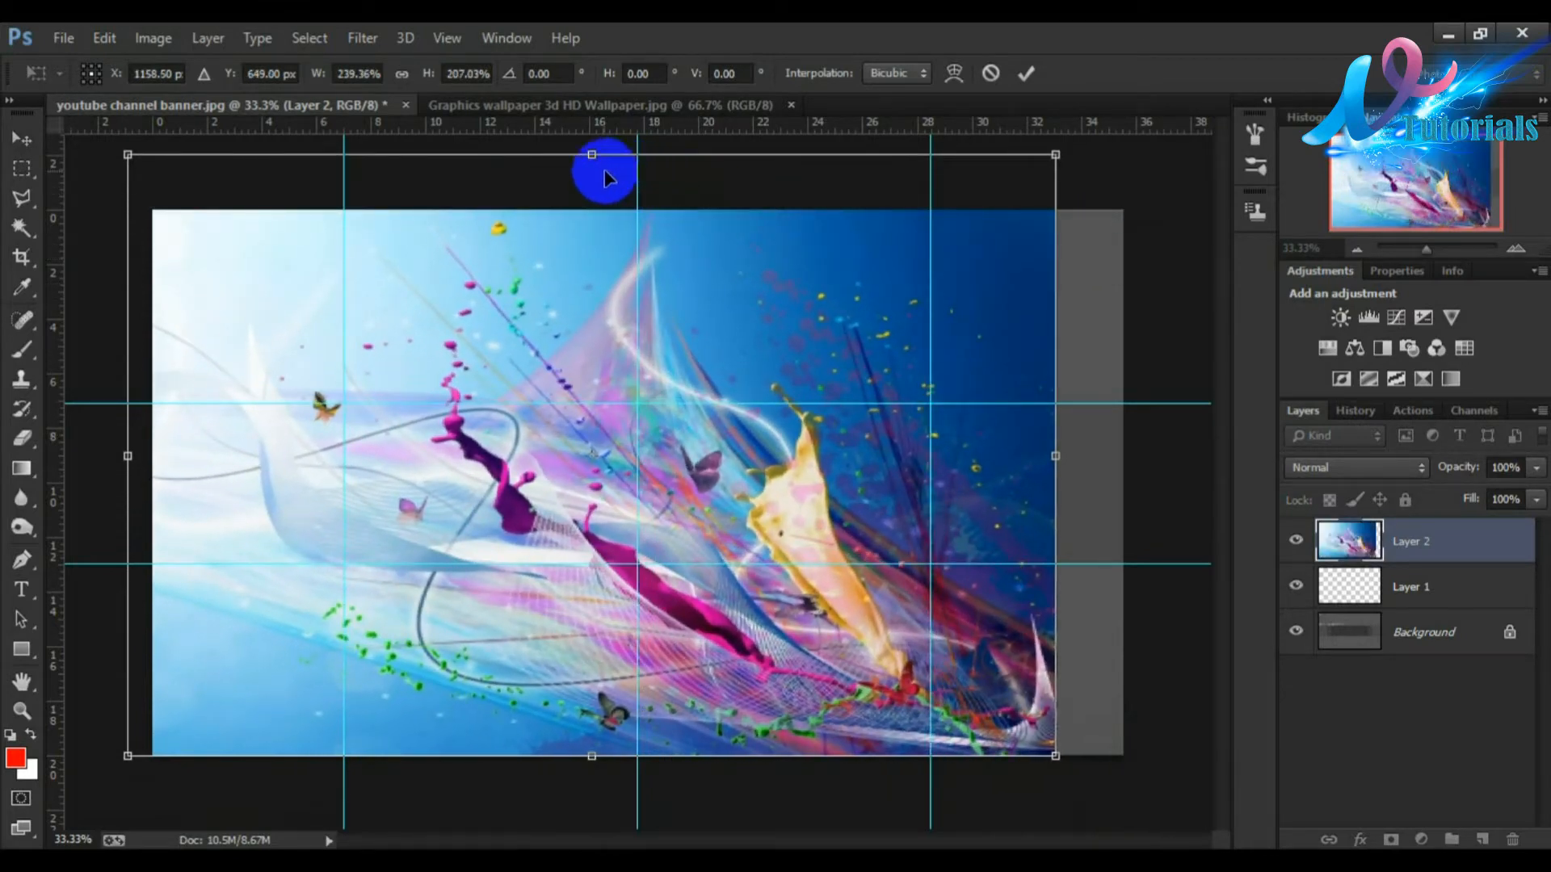
drag(592, 154, 598, 213)
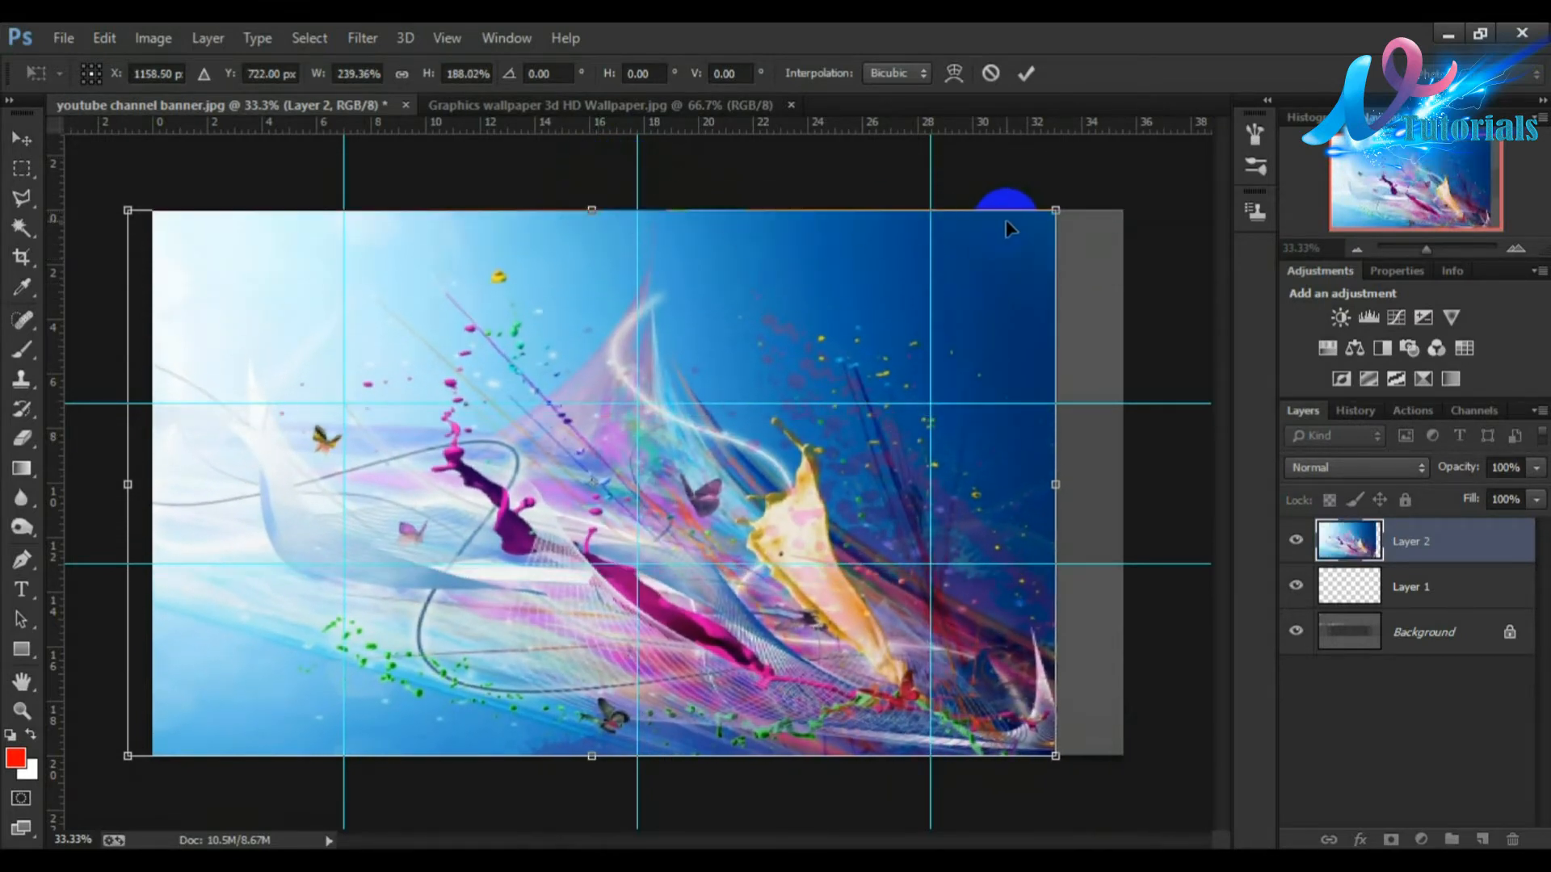
drag(1062, 209, 1117, 203)
mouse_move(772, 336)
mouse_down()
mouse_move(827, 339)
mouse_move(794, 346)
mouse_up()
key(Up)
key(Up)
key(Up)
click(1026, 73)
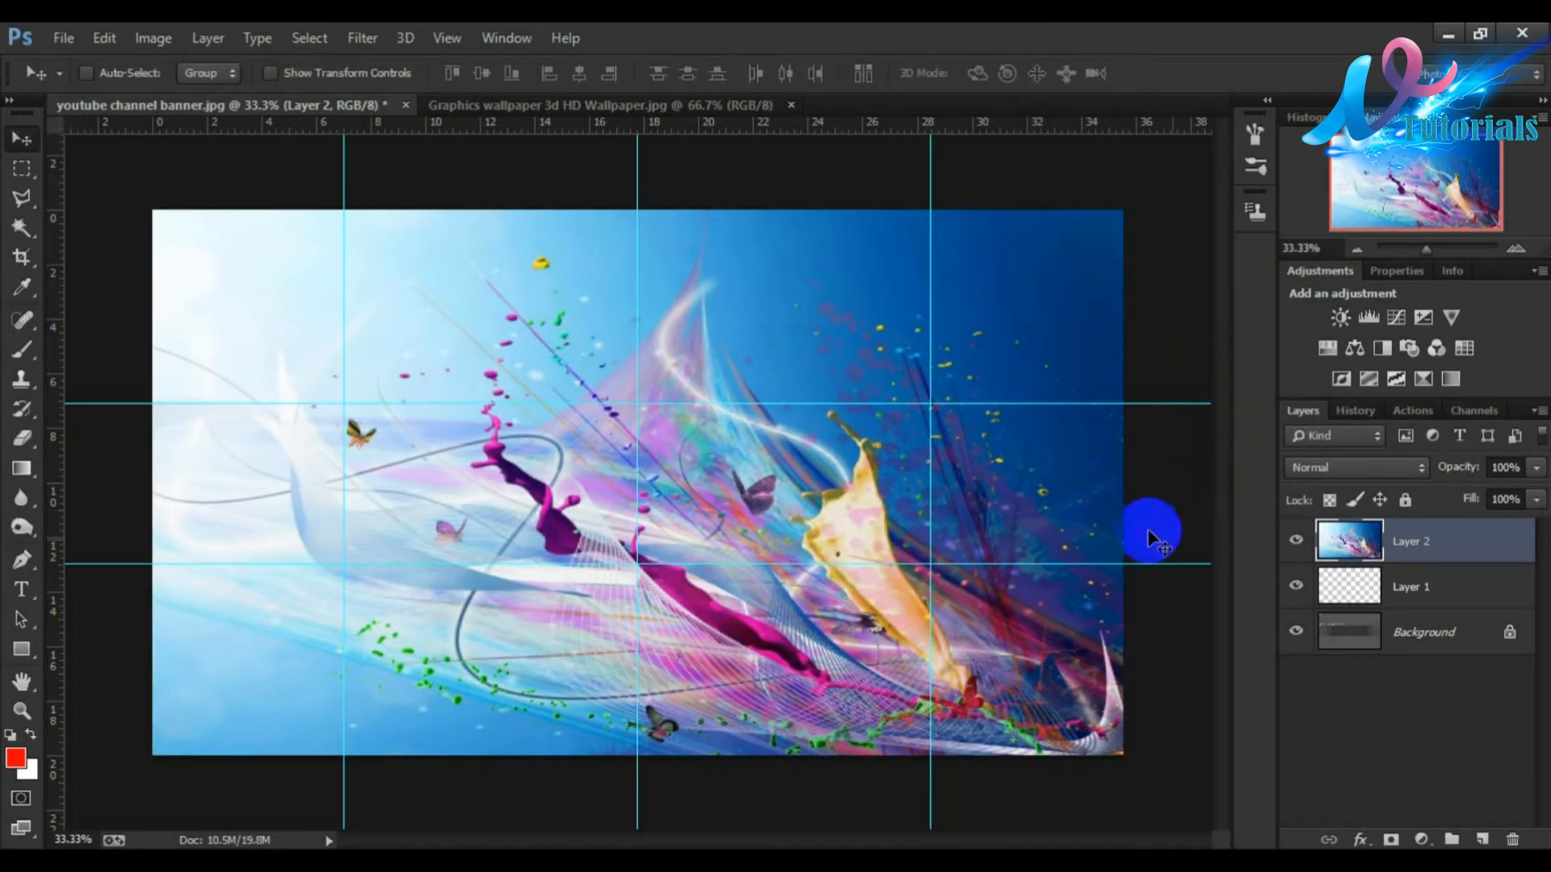
Step: Duplicate the wallpaper layer twice
drag(1433, 546, 1484, 836)
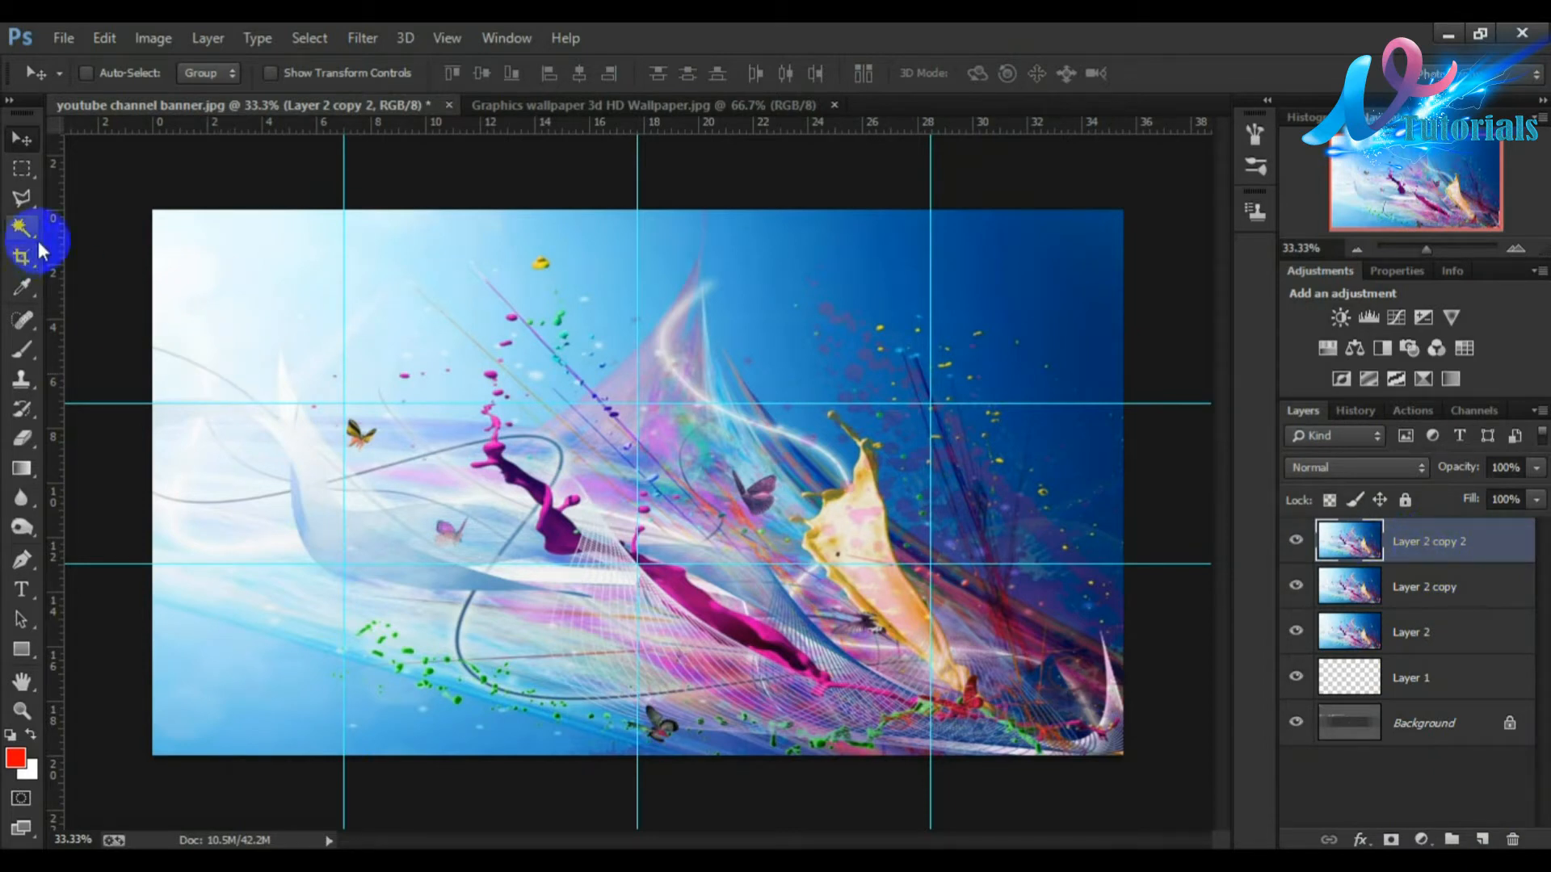
click(23, 174)
Step: Try masking the top wallpaper copy to the upper band above the first horizontal guide, then undo the mask
drag(151, 211, 1124, 403)
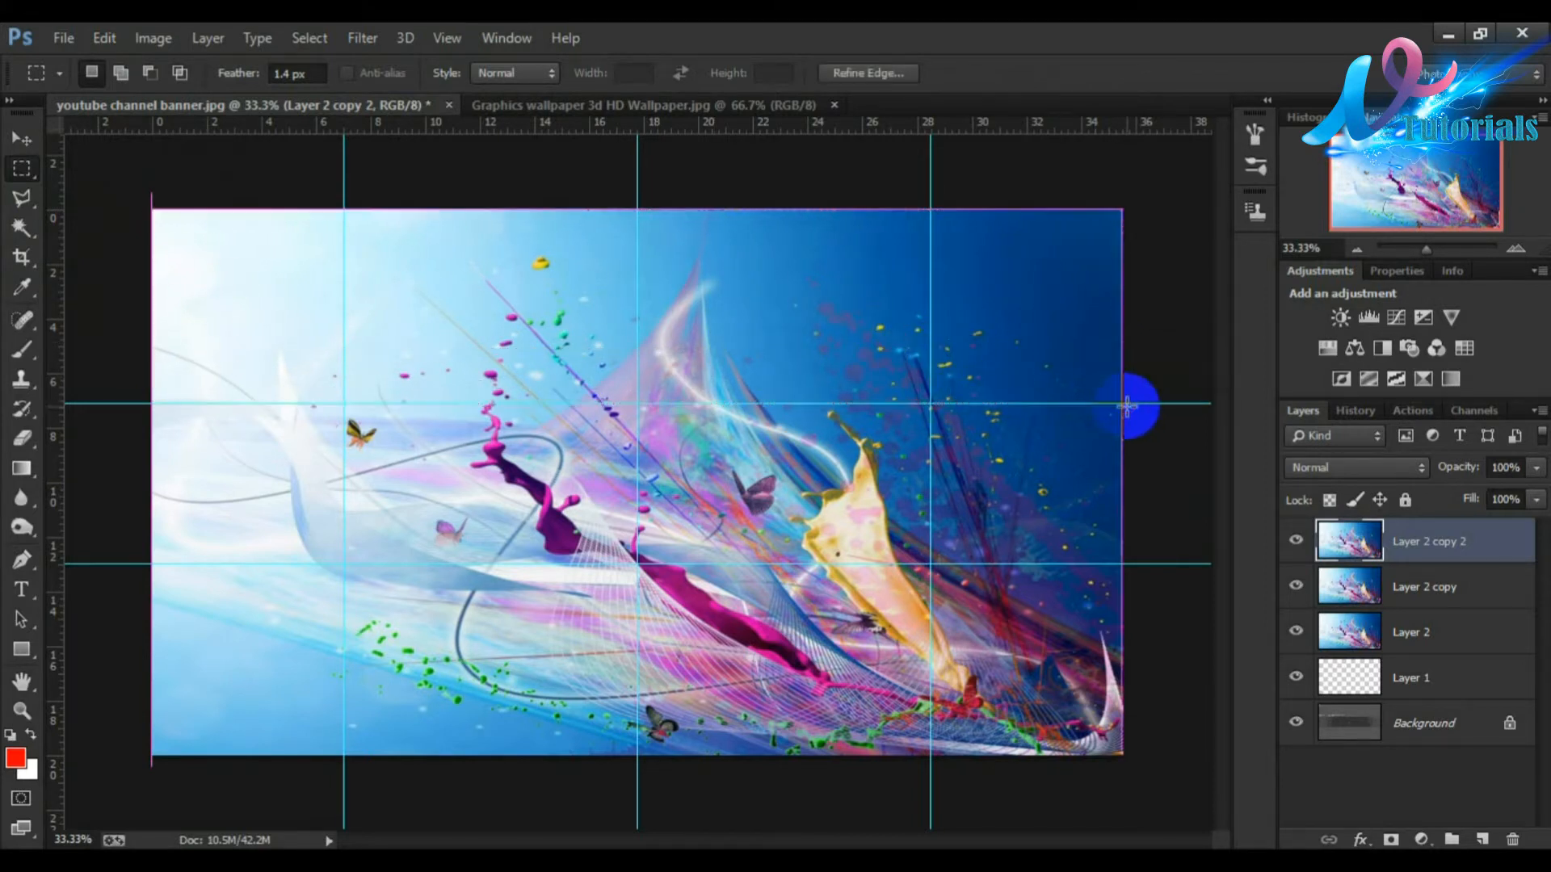
click(1390, 840)
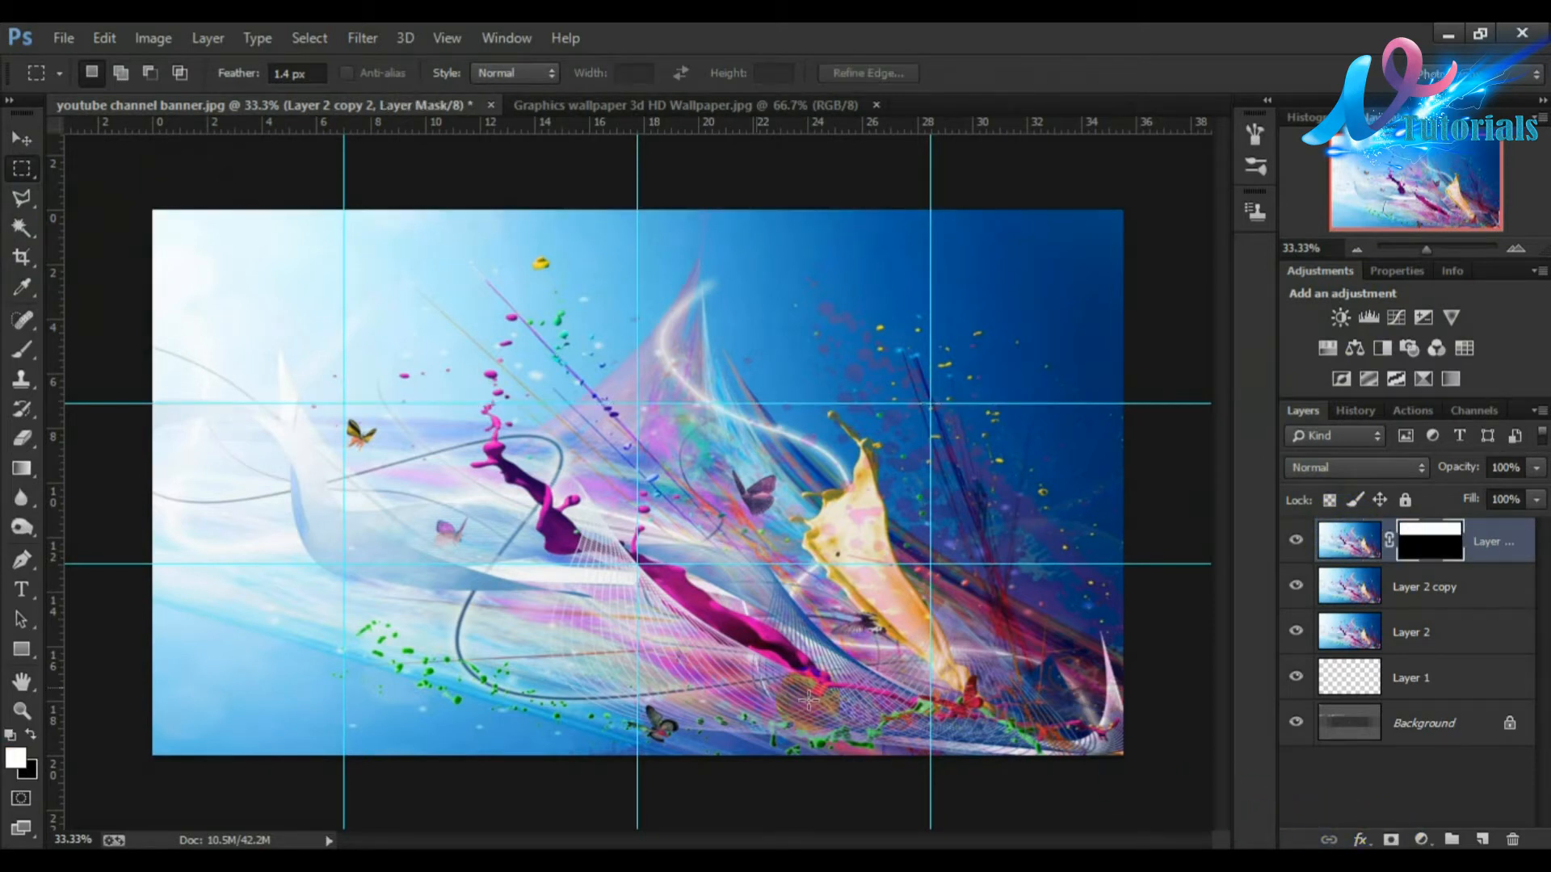
click(1334, 534)
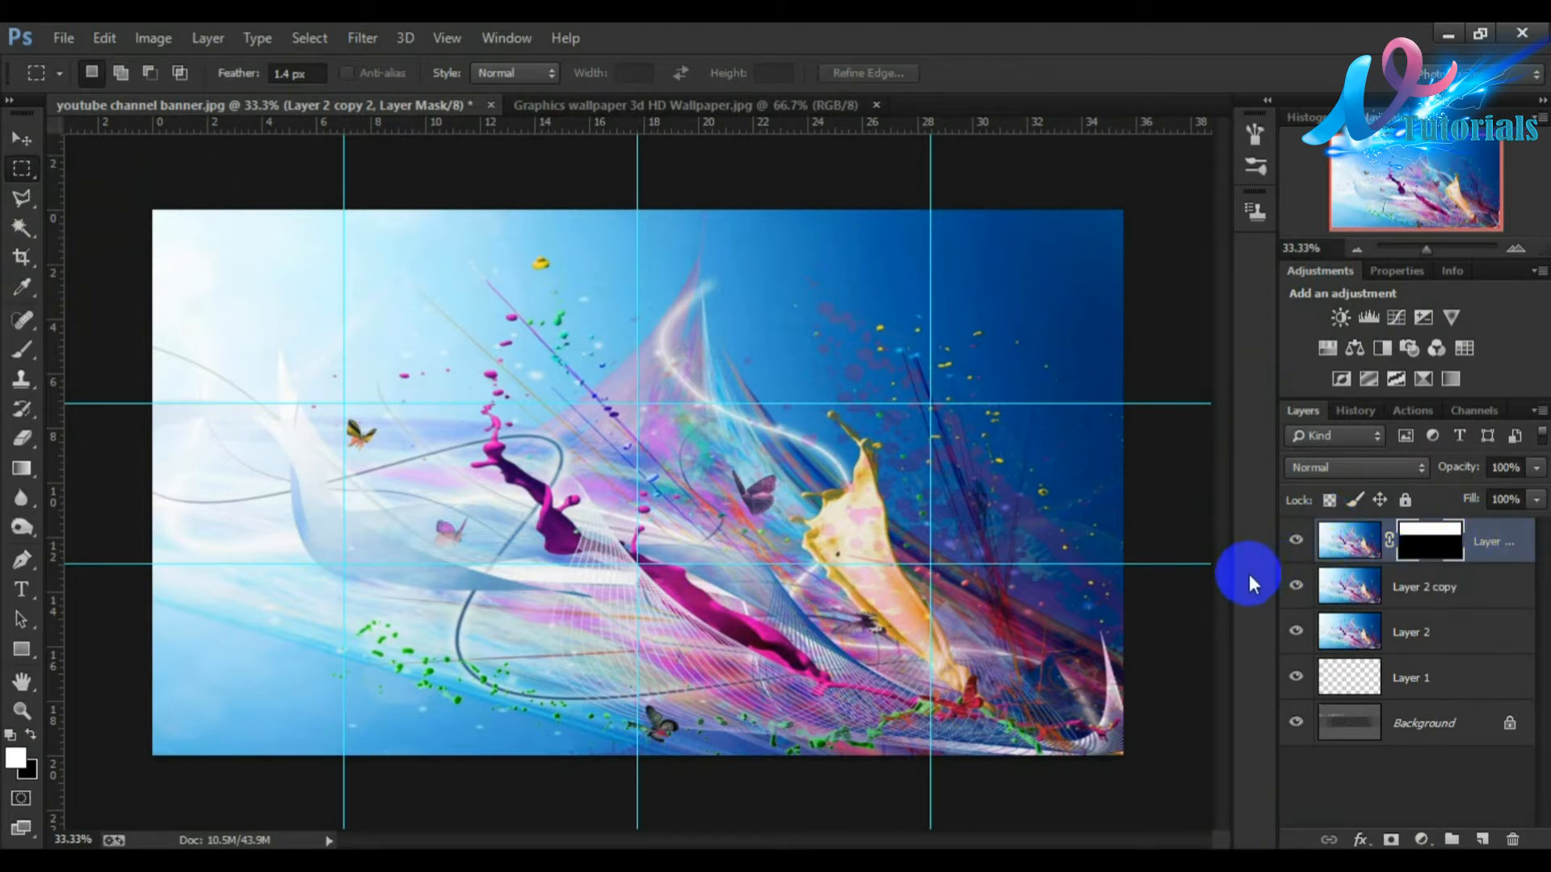
key(ctrl+z)
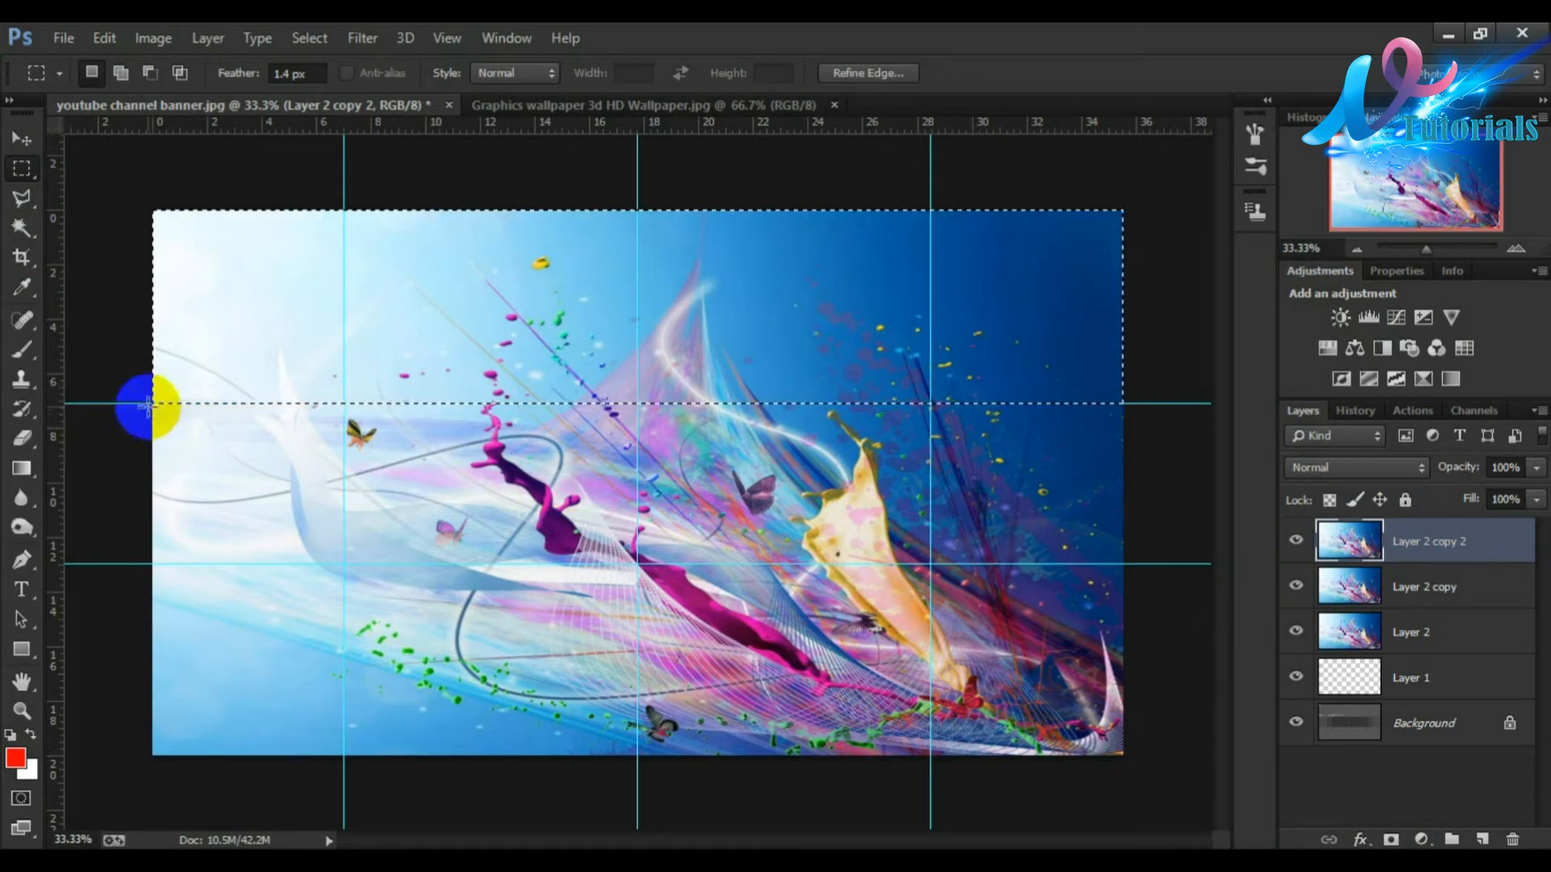
Step: Select the middle band between the two horizontal guides and add a layer mask from it to the top copy
mouse_move(145, 408)
mouse_down()
mouse_move(191, 404)
mouse_move(155, 408)
mouse_up()
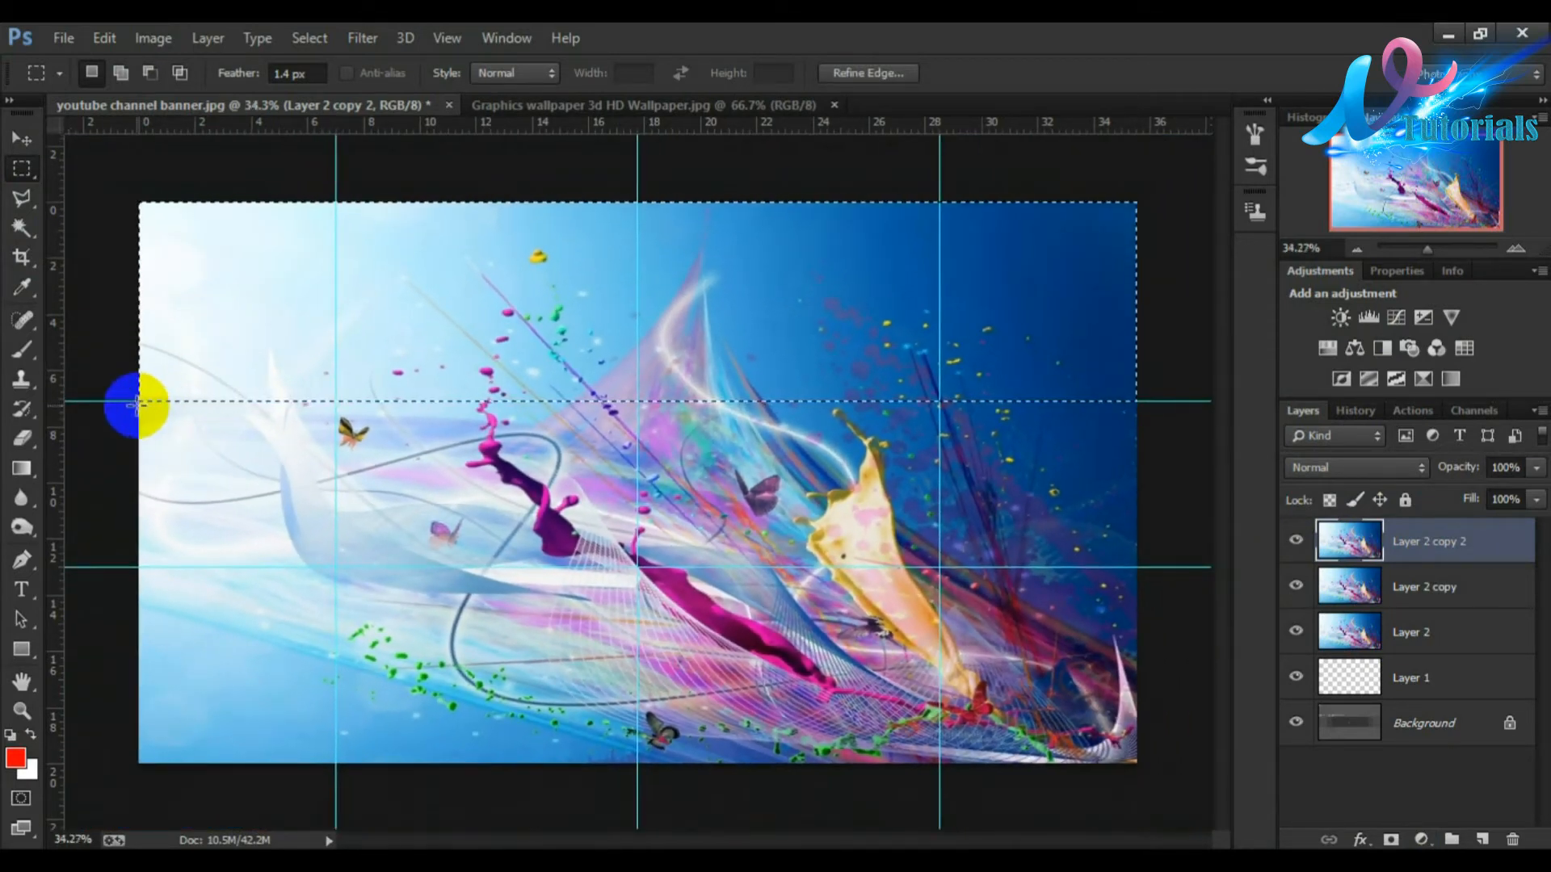
drag(129, 399, 1195, 565)
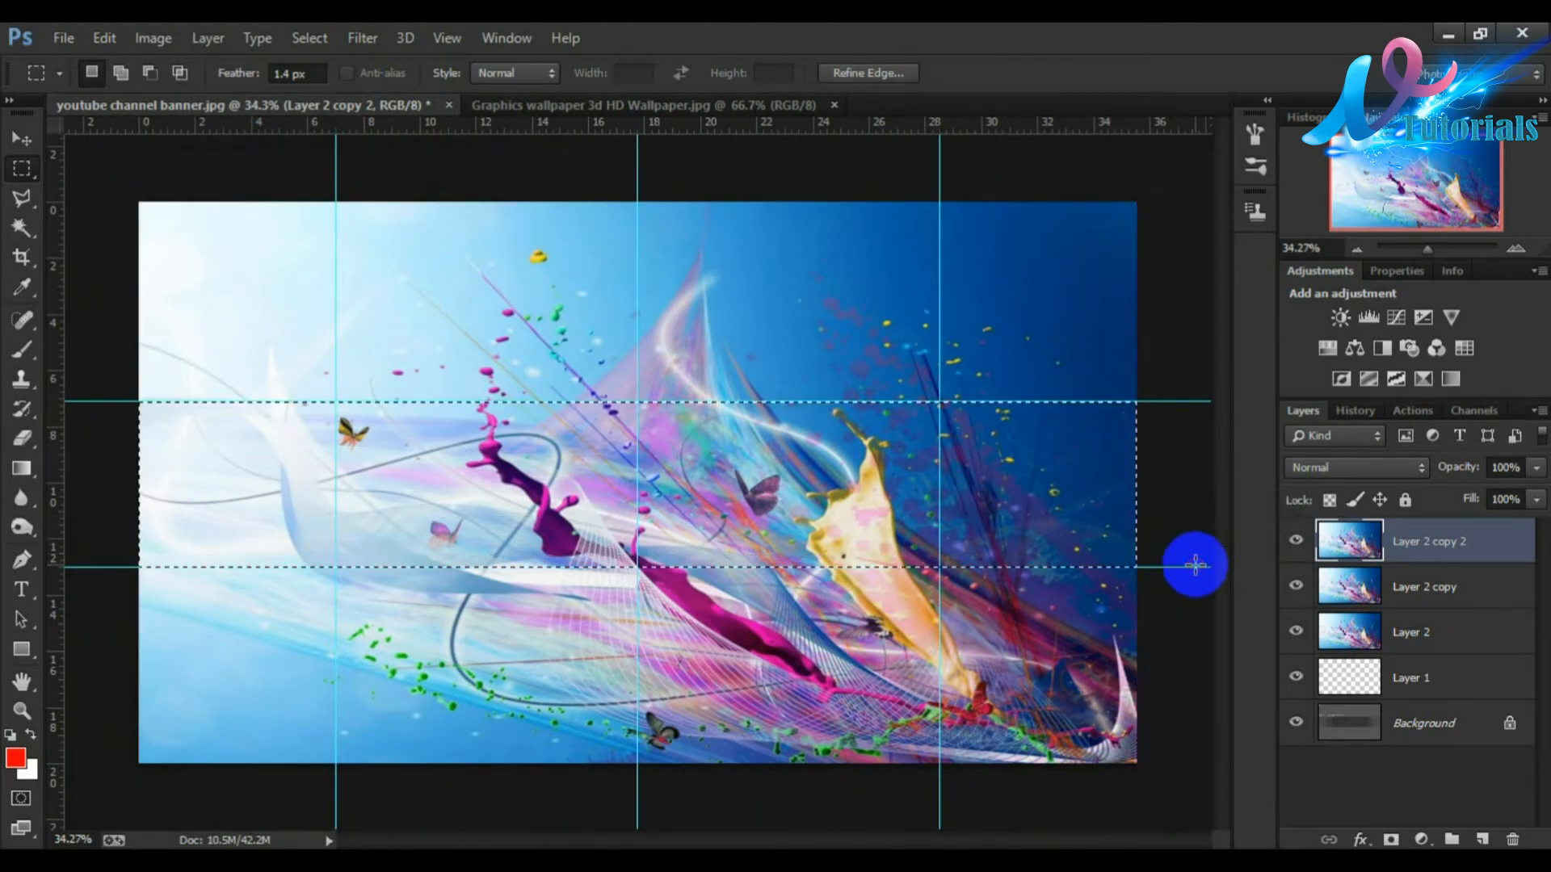
click(1390, 841)
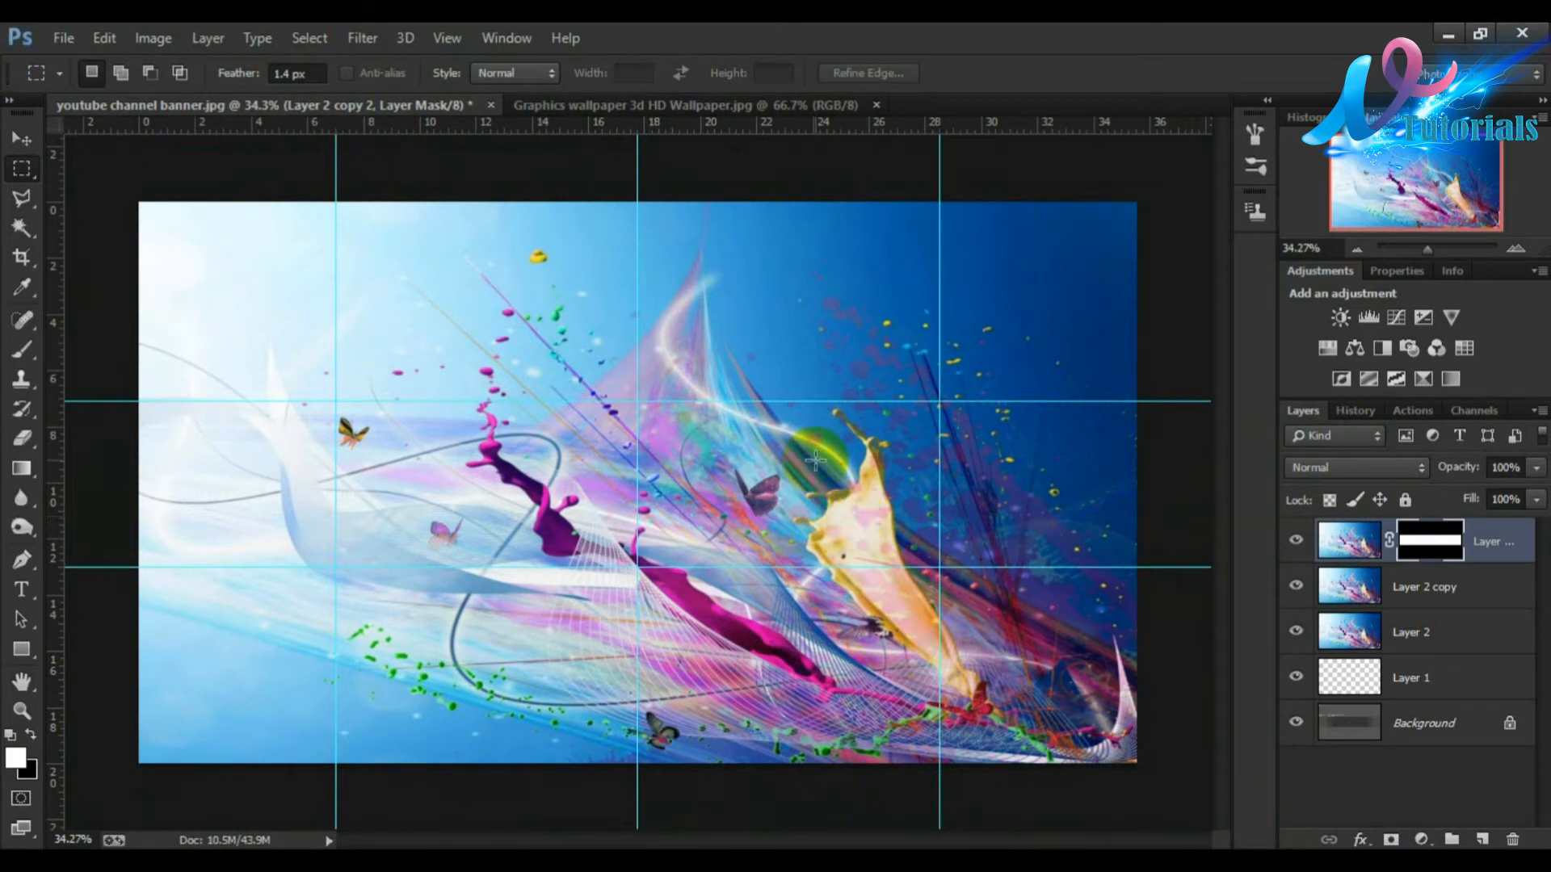
Step: Close the wallpaper source document and apply a Gaussian Blur of radius 20 pixels to Layer 2 copy
click(875, 105)
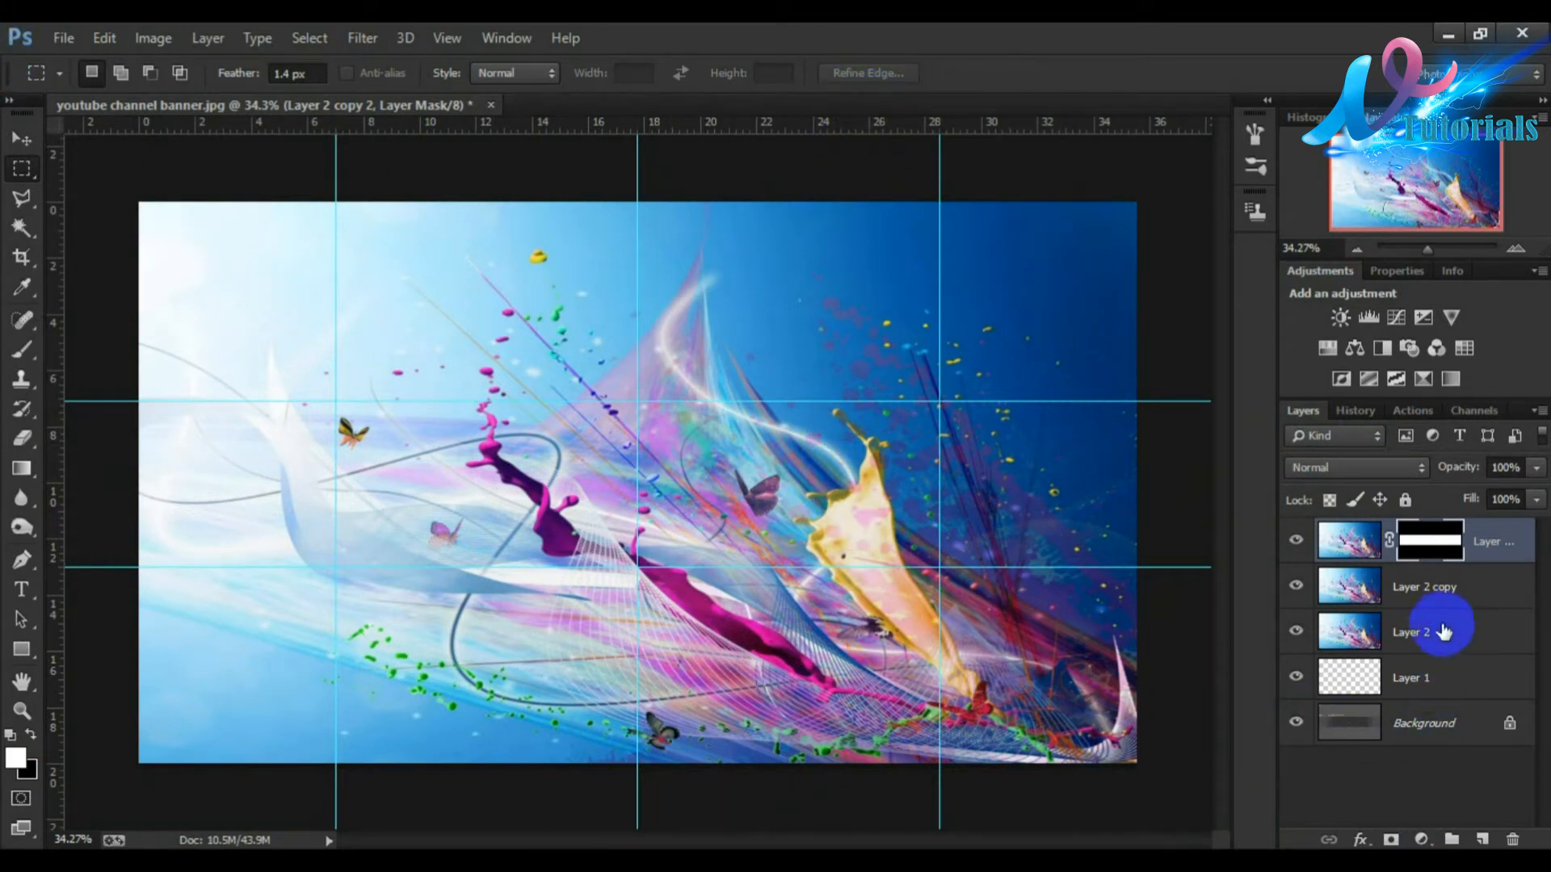
click(1436, 595)
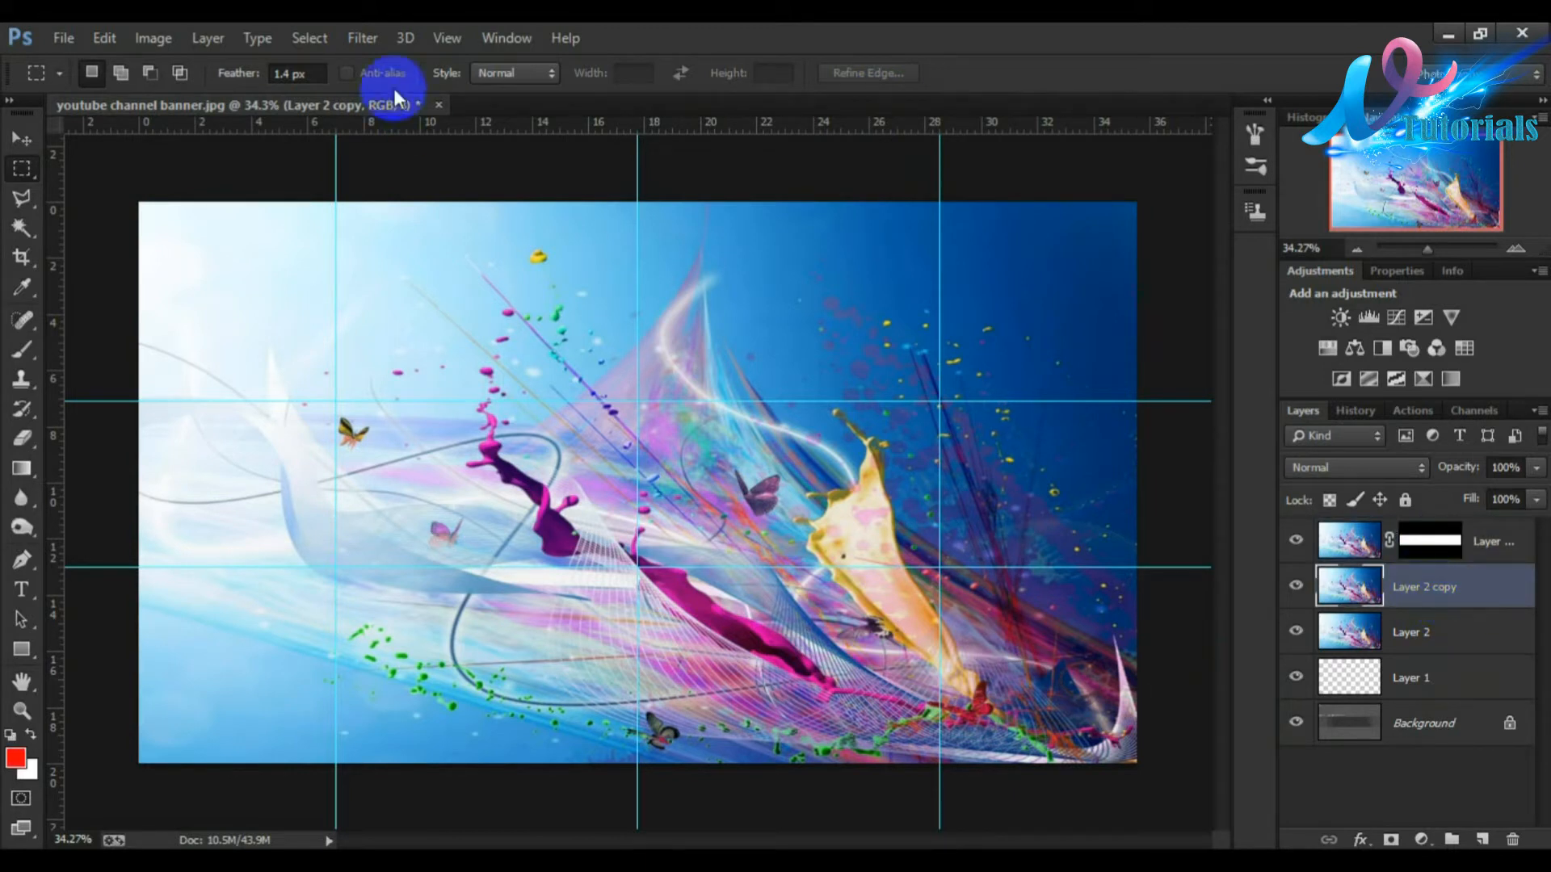
click(348, 39)
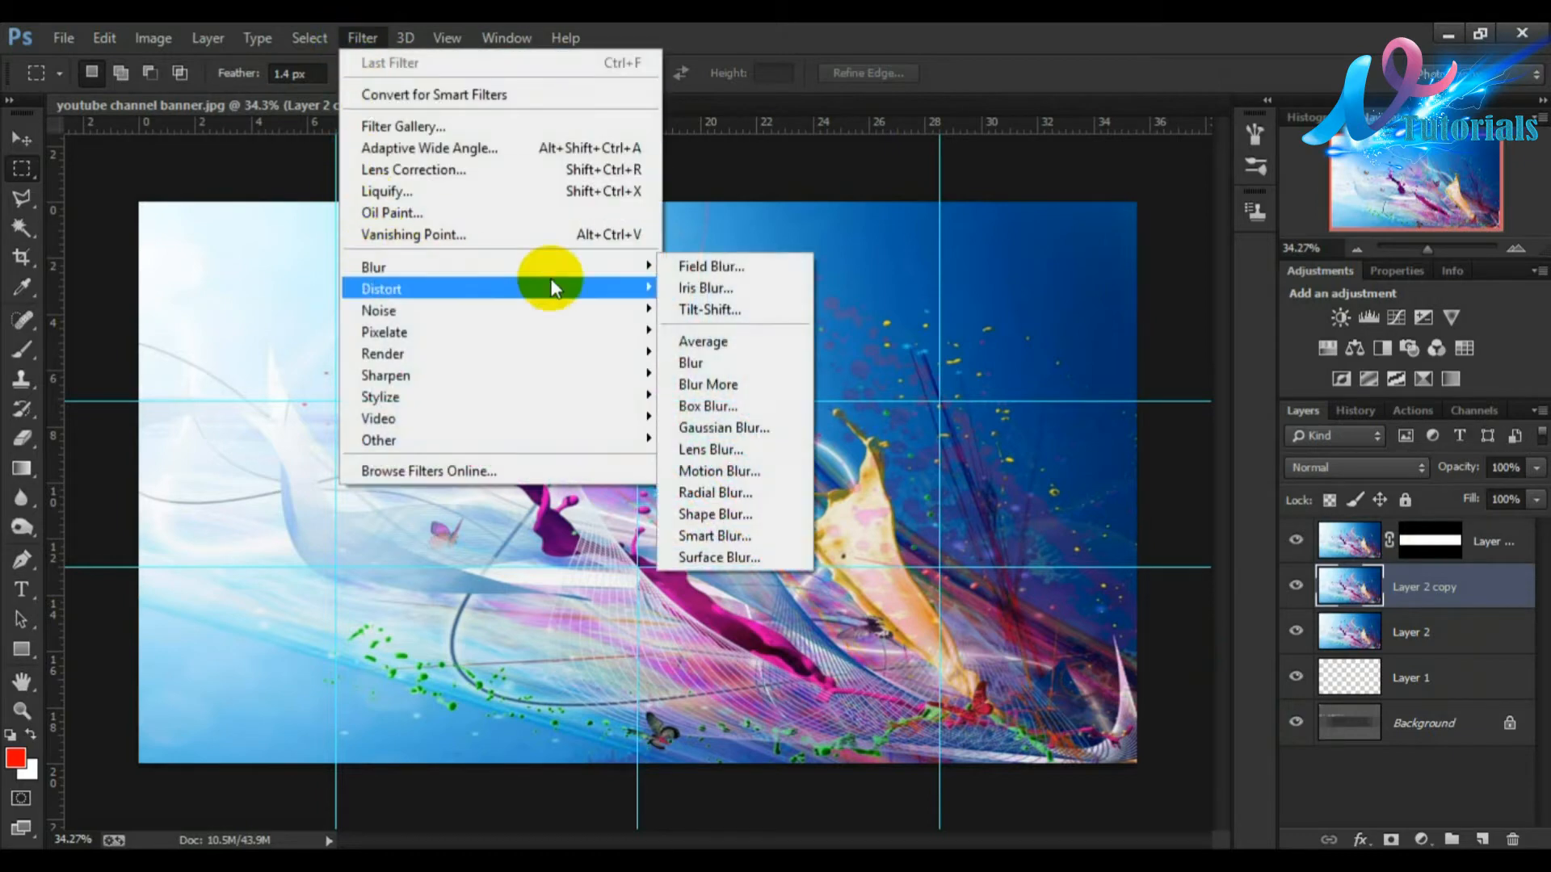
click(720, 426)
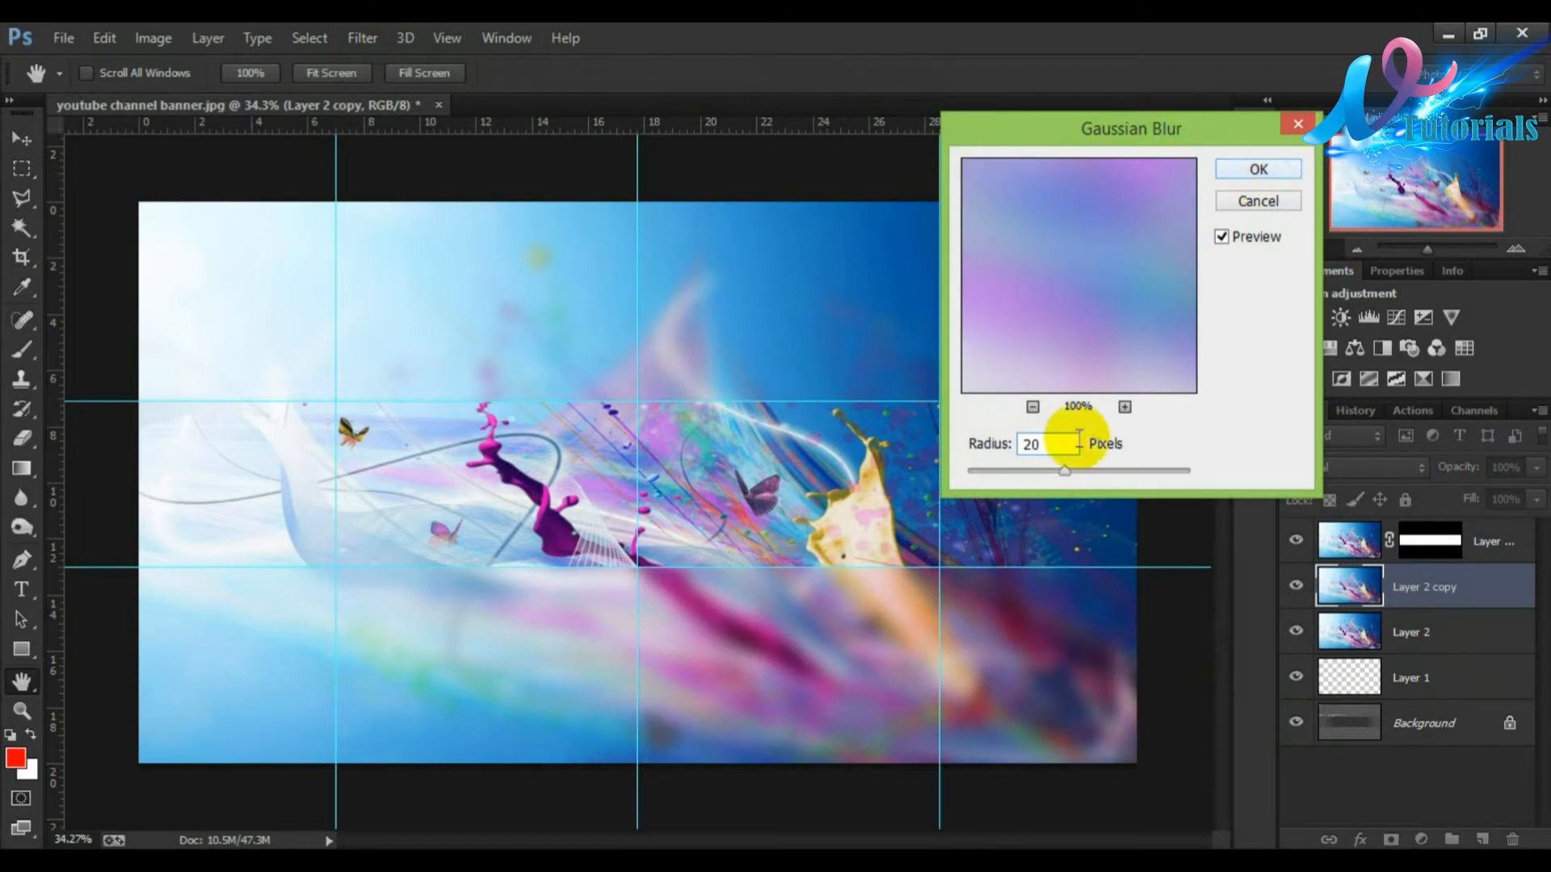
double_click(1038, 443)
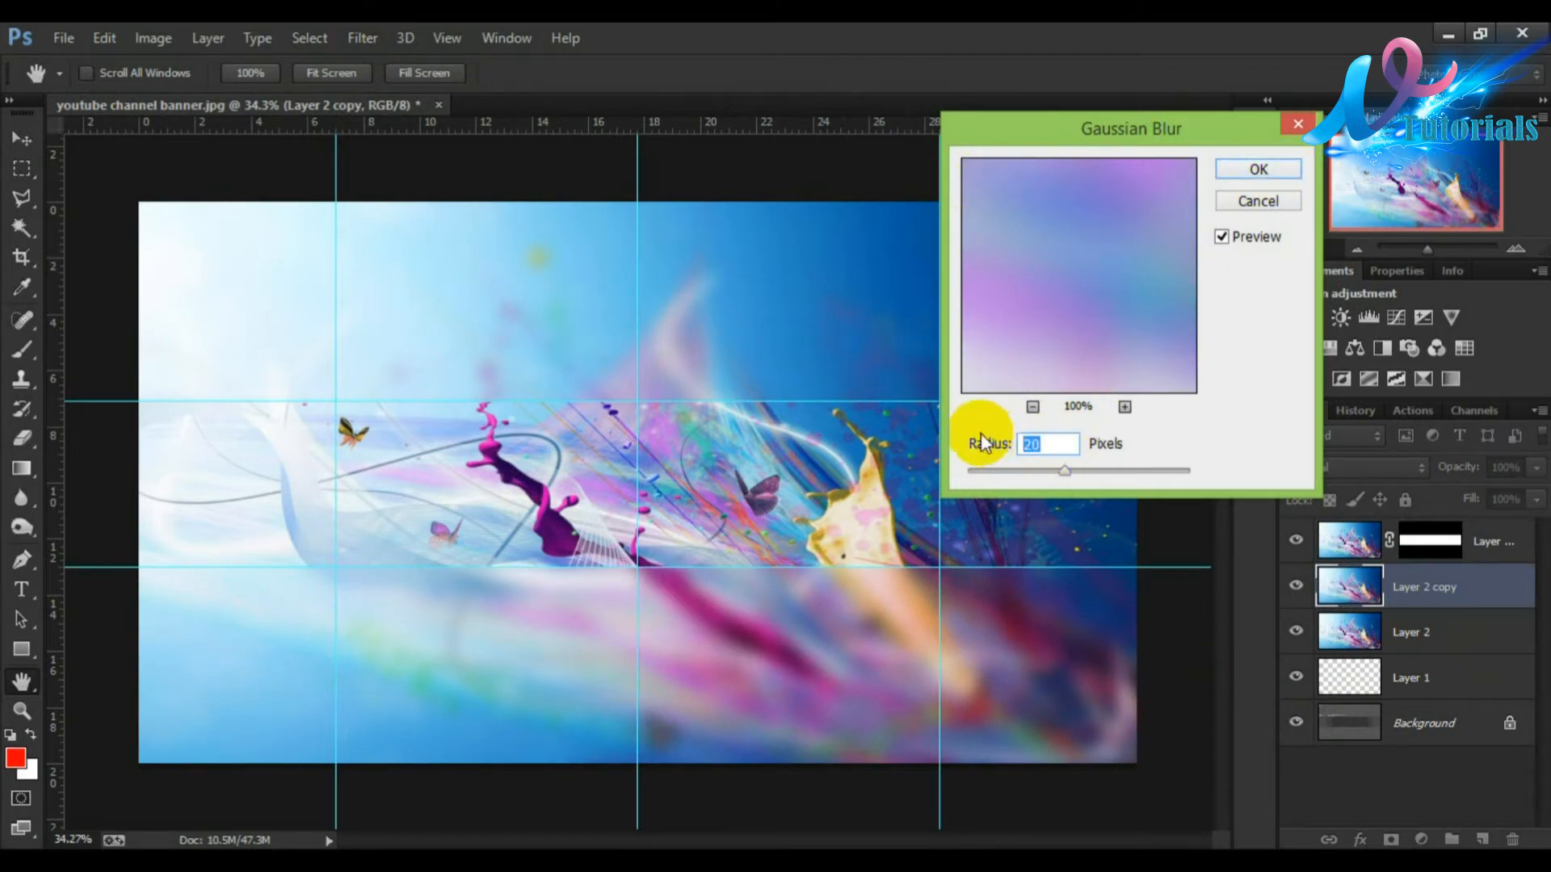
click(1254, 173)
key(m)
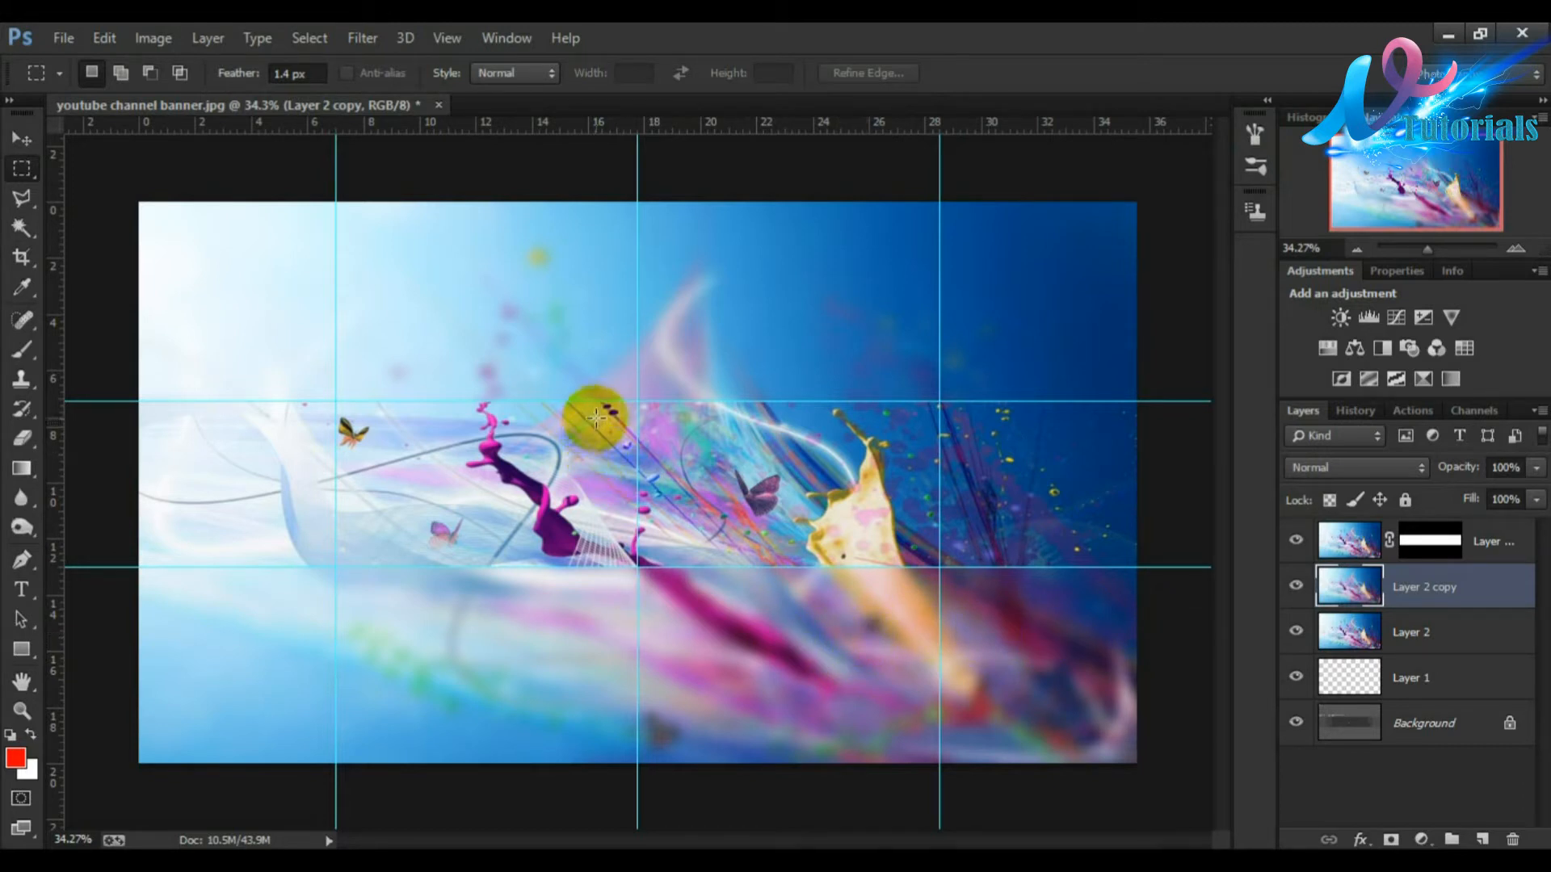
Step: Add a Brightness/Contrast adjustment layer above the masked top wallpaper copy
click(1490, 545)
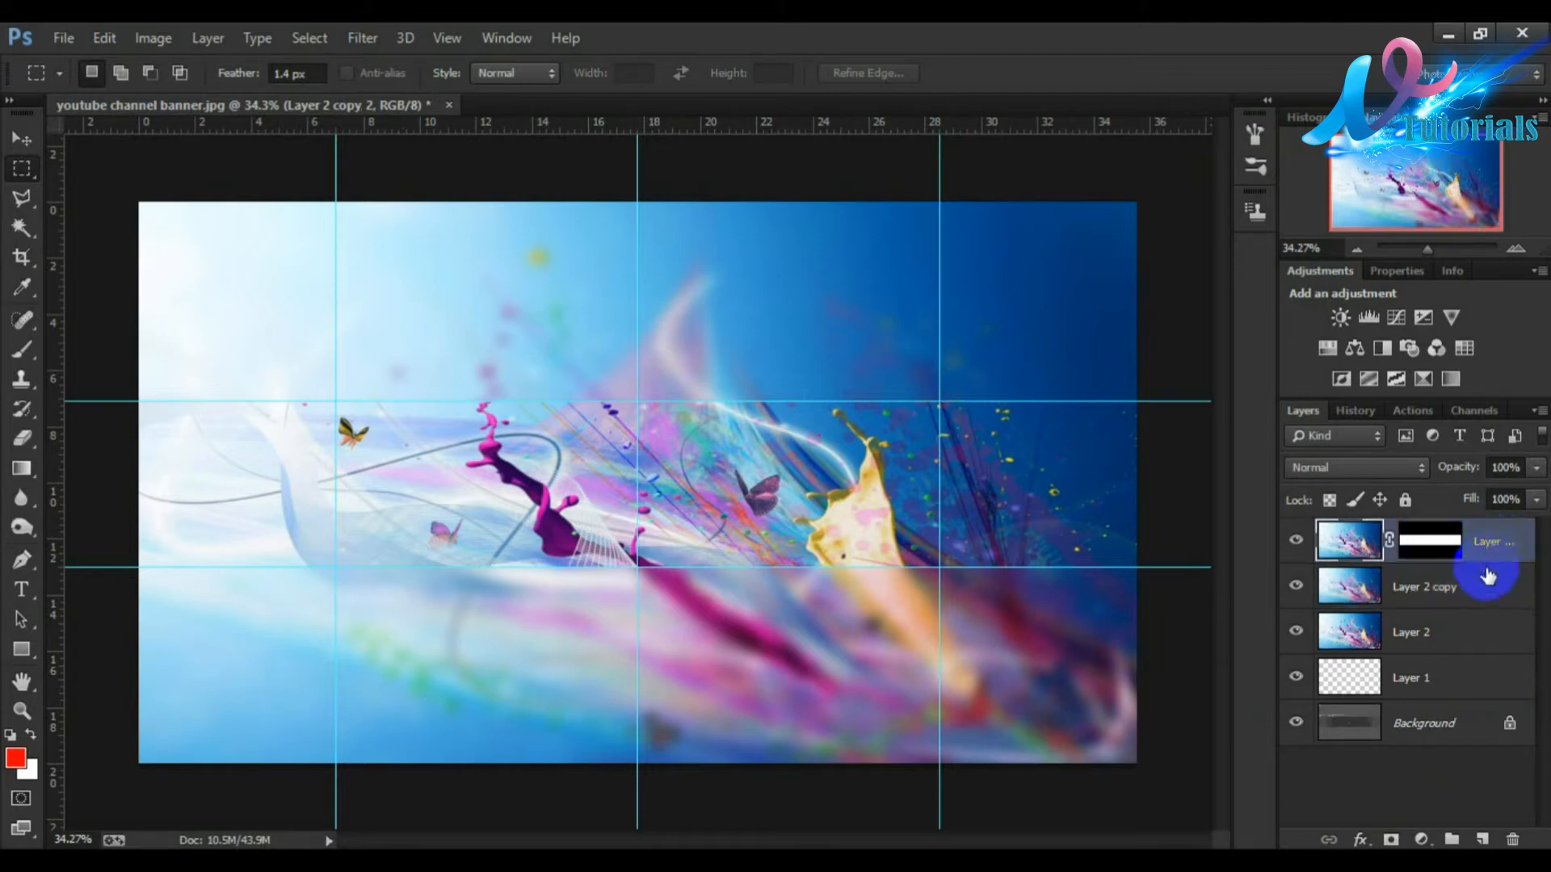
click(1422, 837)
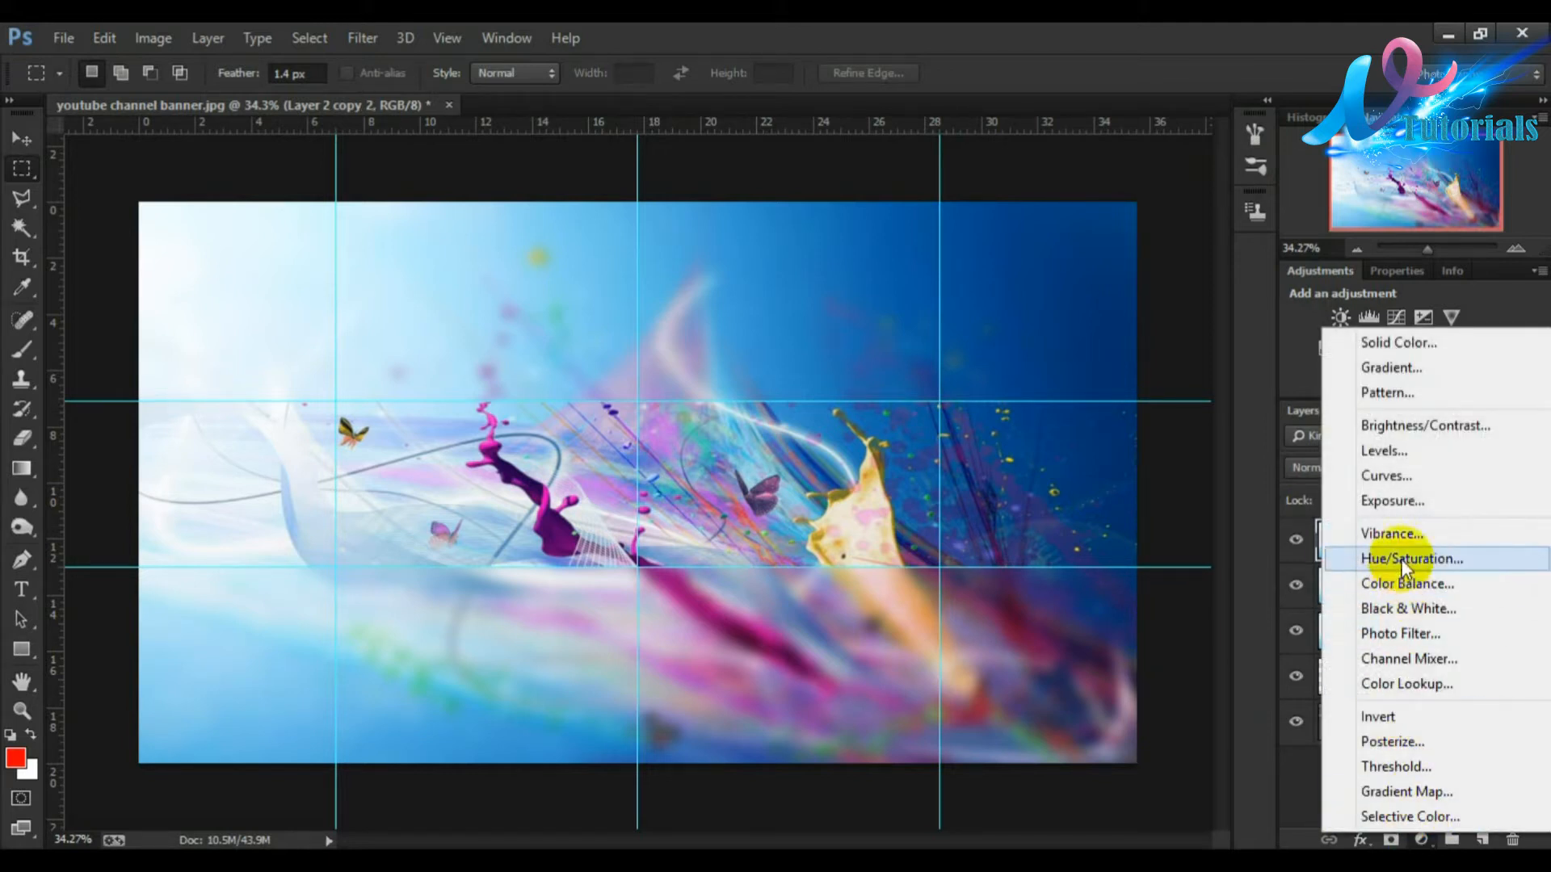
click(1433, 427)
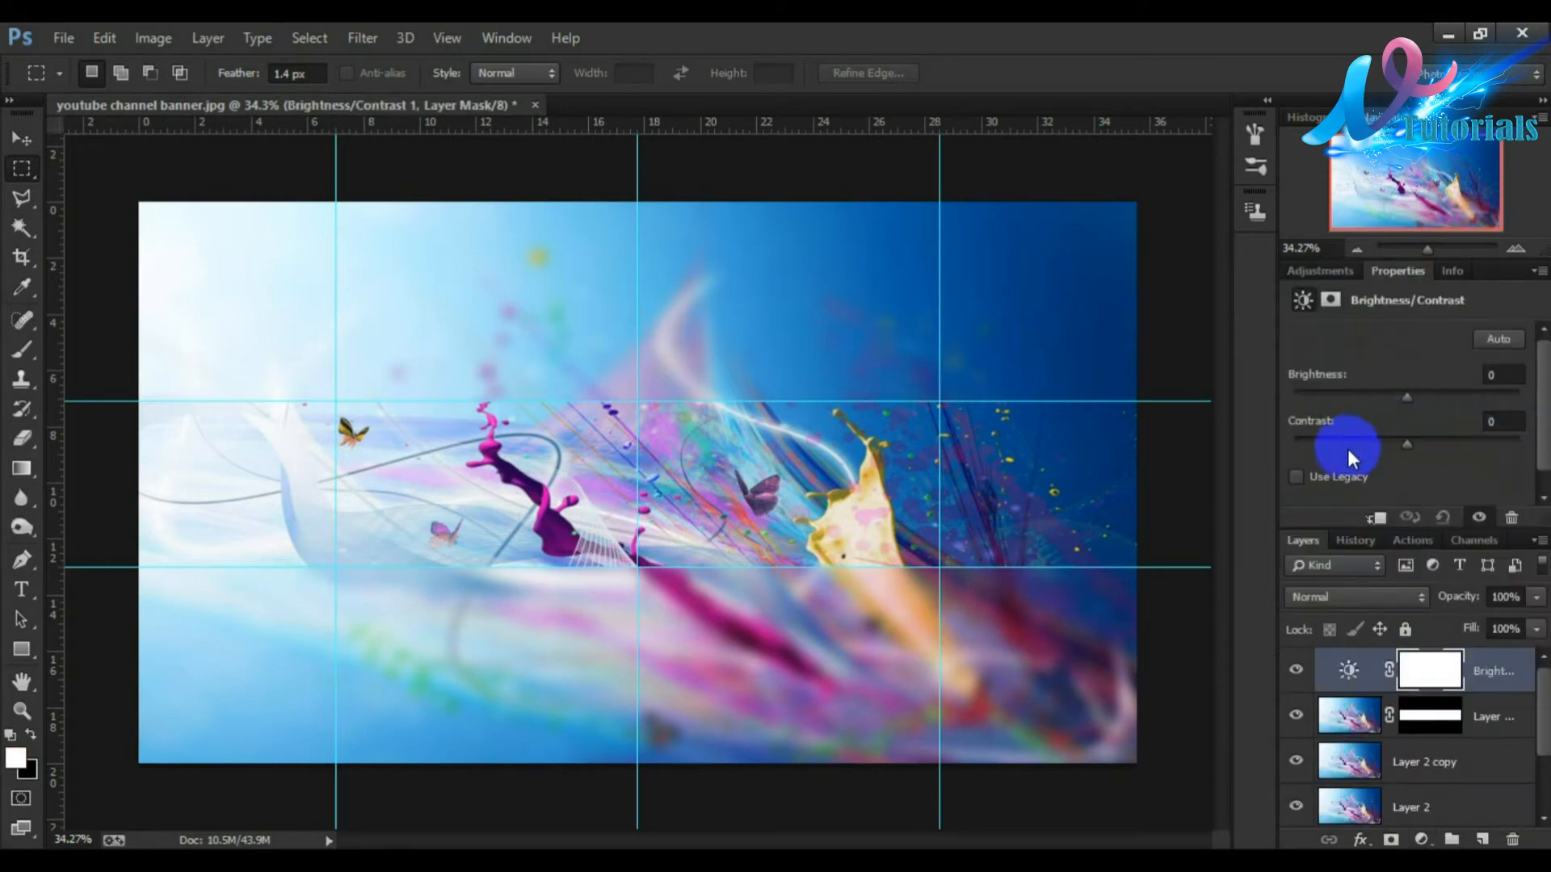
Step: Set the Brightness/Contrast adjustment to brightness -9 and contrast 38
drag(1411, 444, 1450, 449)
mouse_move(1408, 398)
mouse_down()
mouse_move(1427, 401)
mouse_move(1401, 411)
mouse_up()
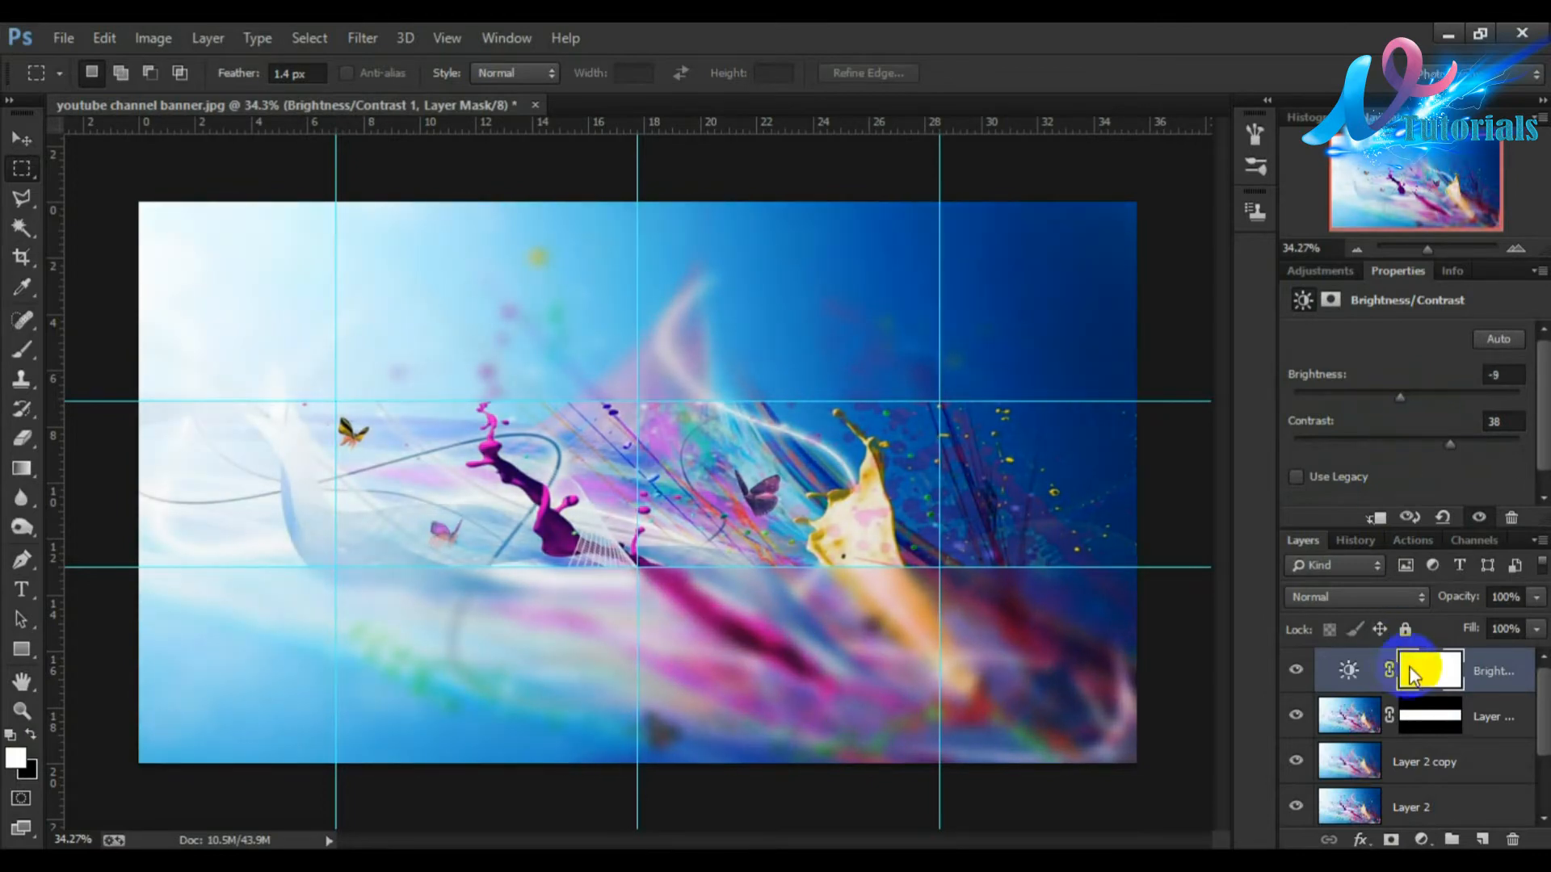
Step: Add a Hue/Saturation adjustment layer and set its hue to -150 and saturation to +10
click(1432, 843)
click(1405, 566)
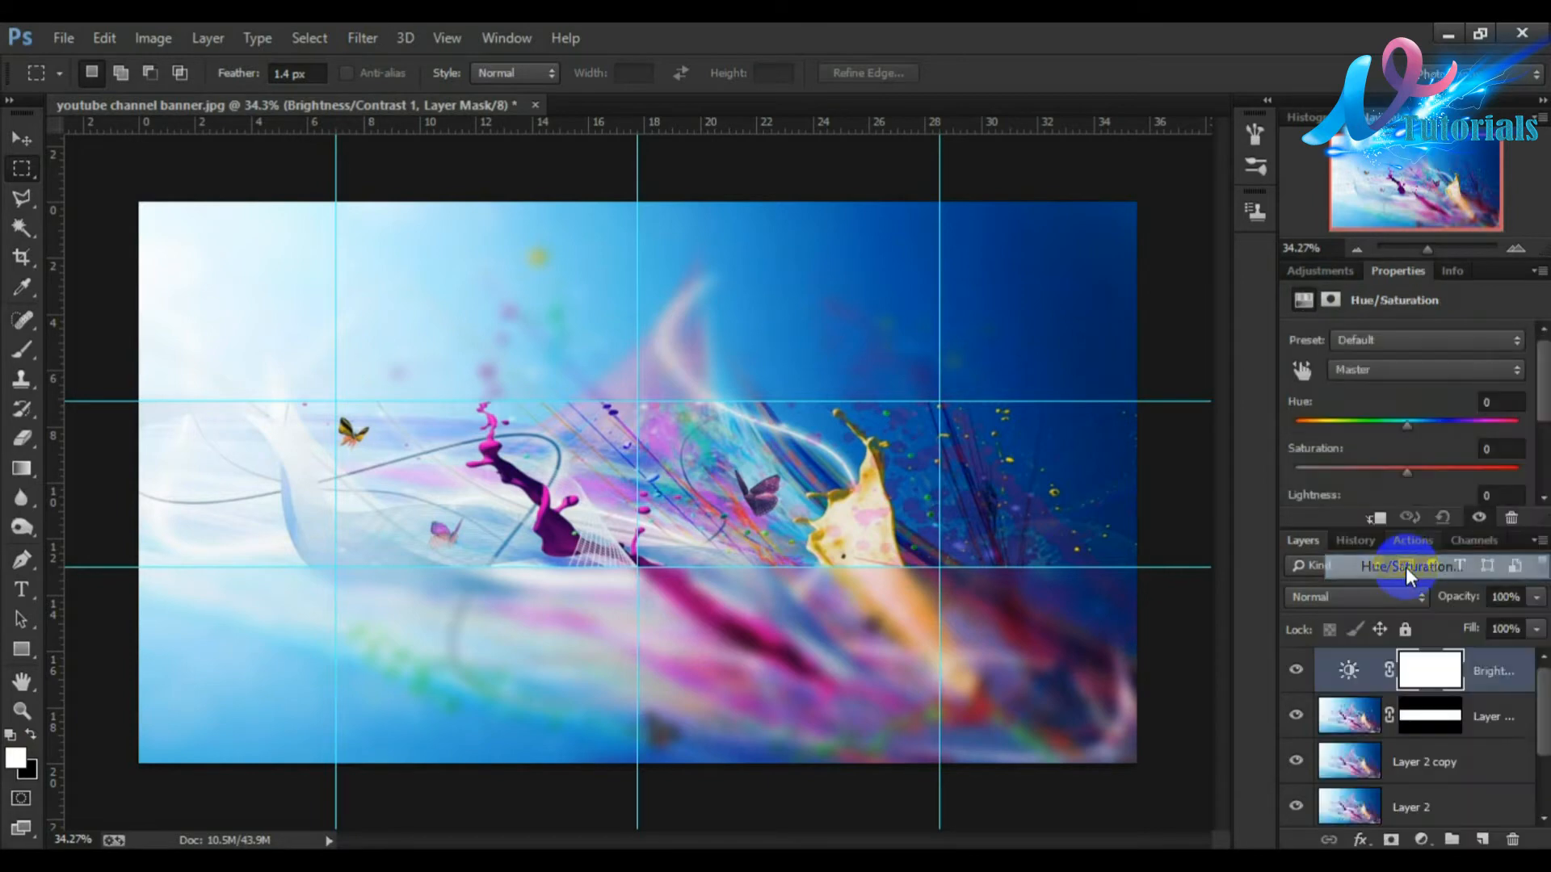
drag(1404, 423, 1353, 422)
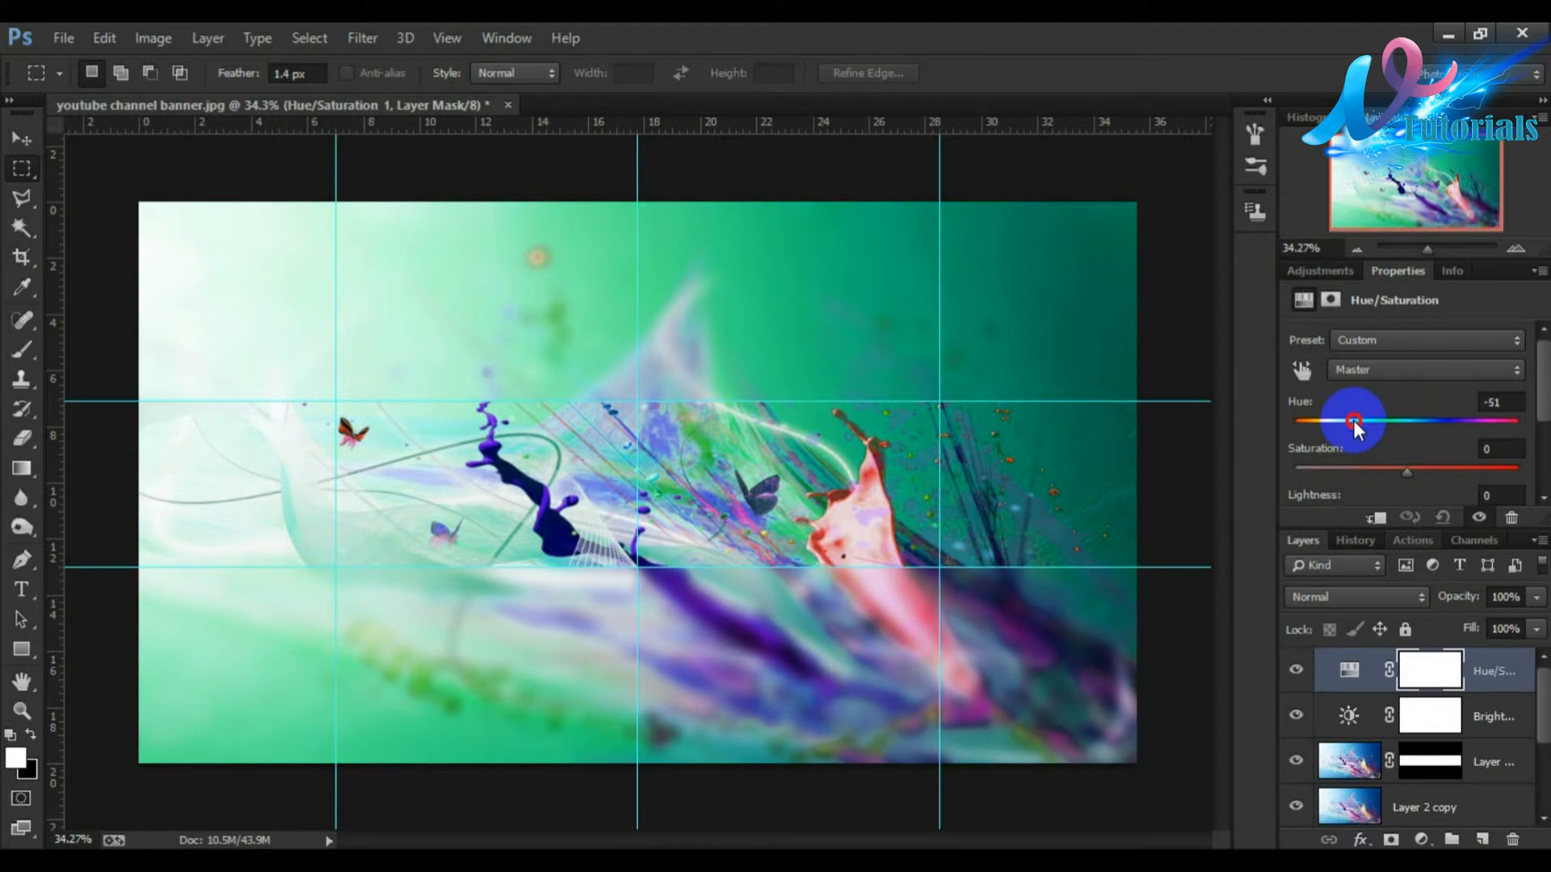
drag(1410, 472, 1418, 472)
drag(1355, 424, 1300, 449)
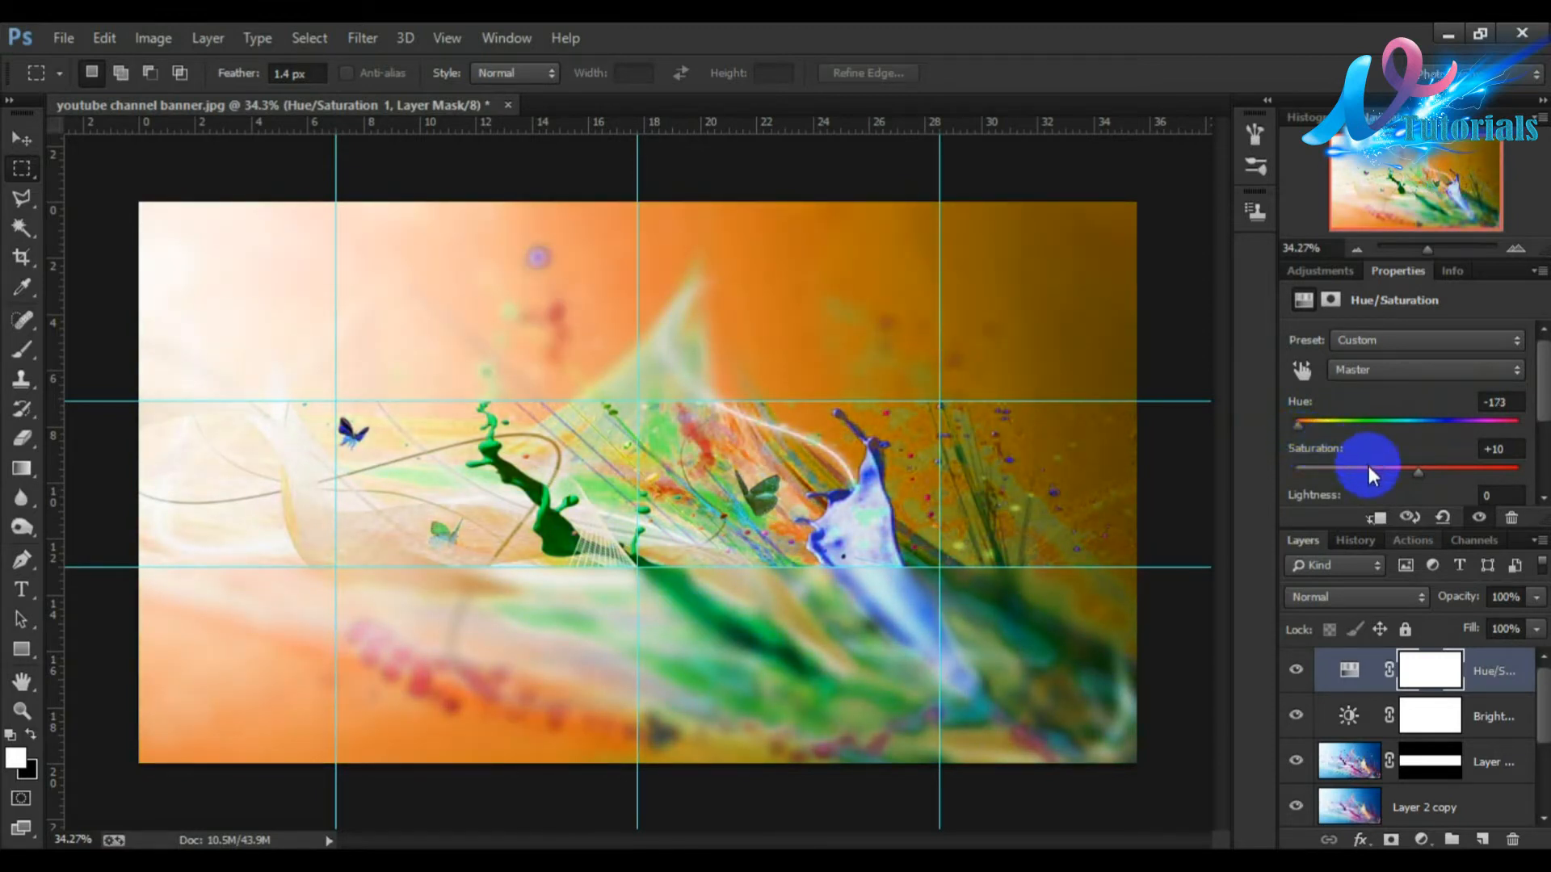
drag(1309, 427, 1304, 421)
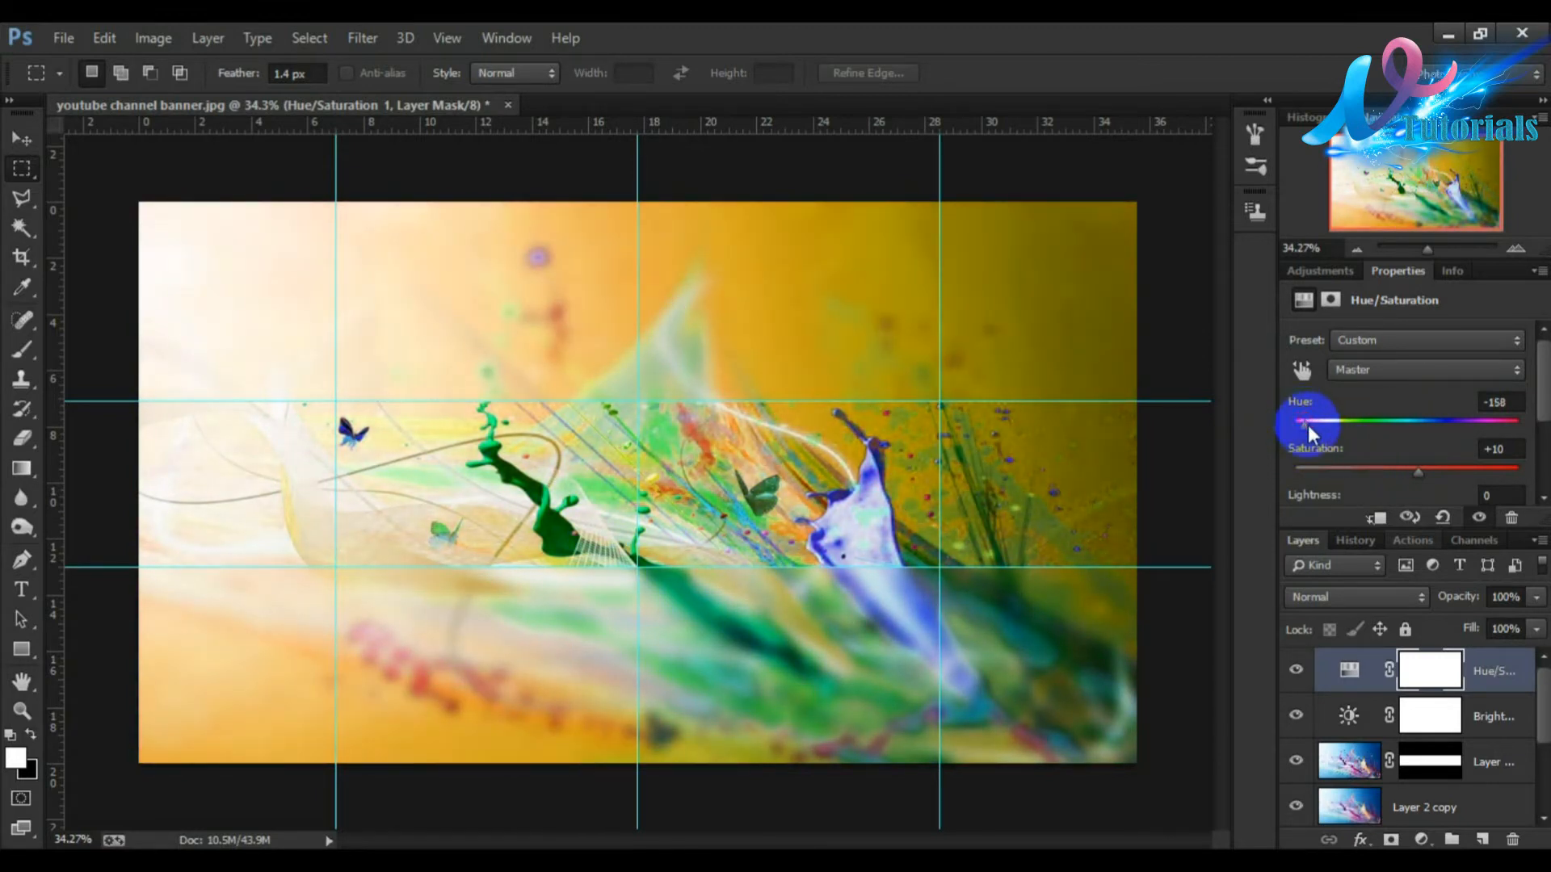
drag(1304, 425, 1309, 428)
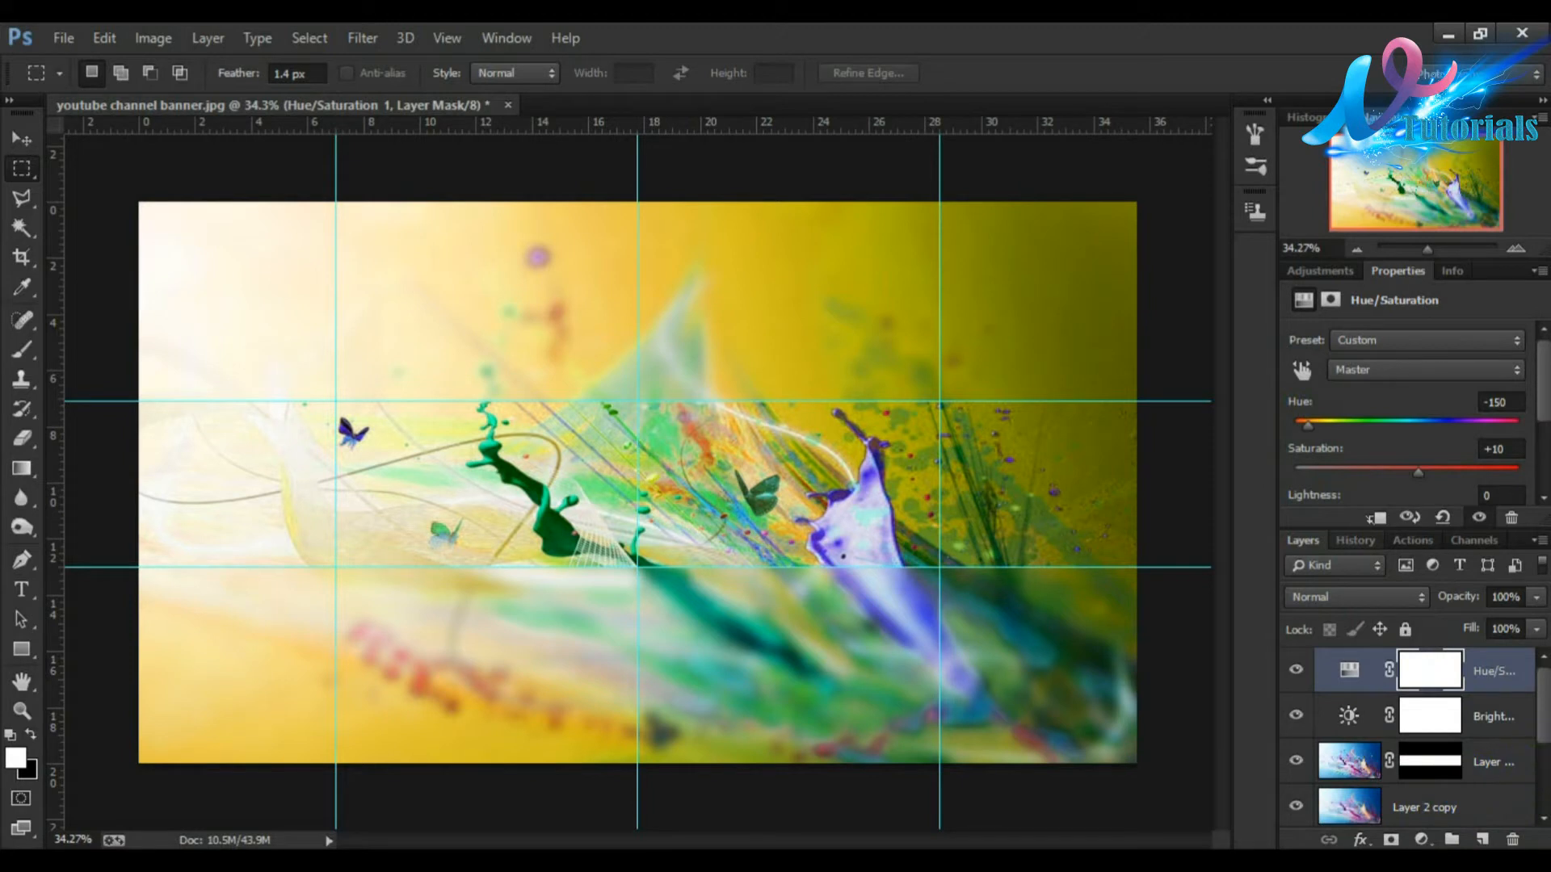
Step: Hide the blurred Layer 2 copy in the layer stack
drag(1545, 712, 1547, 731)
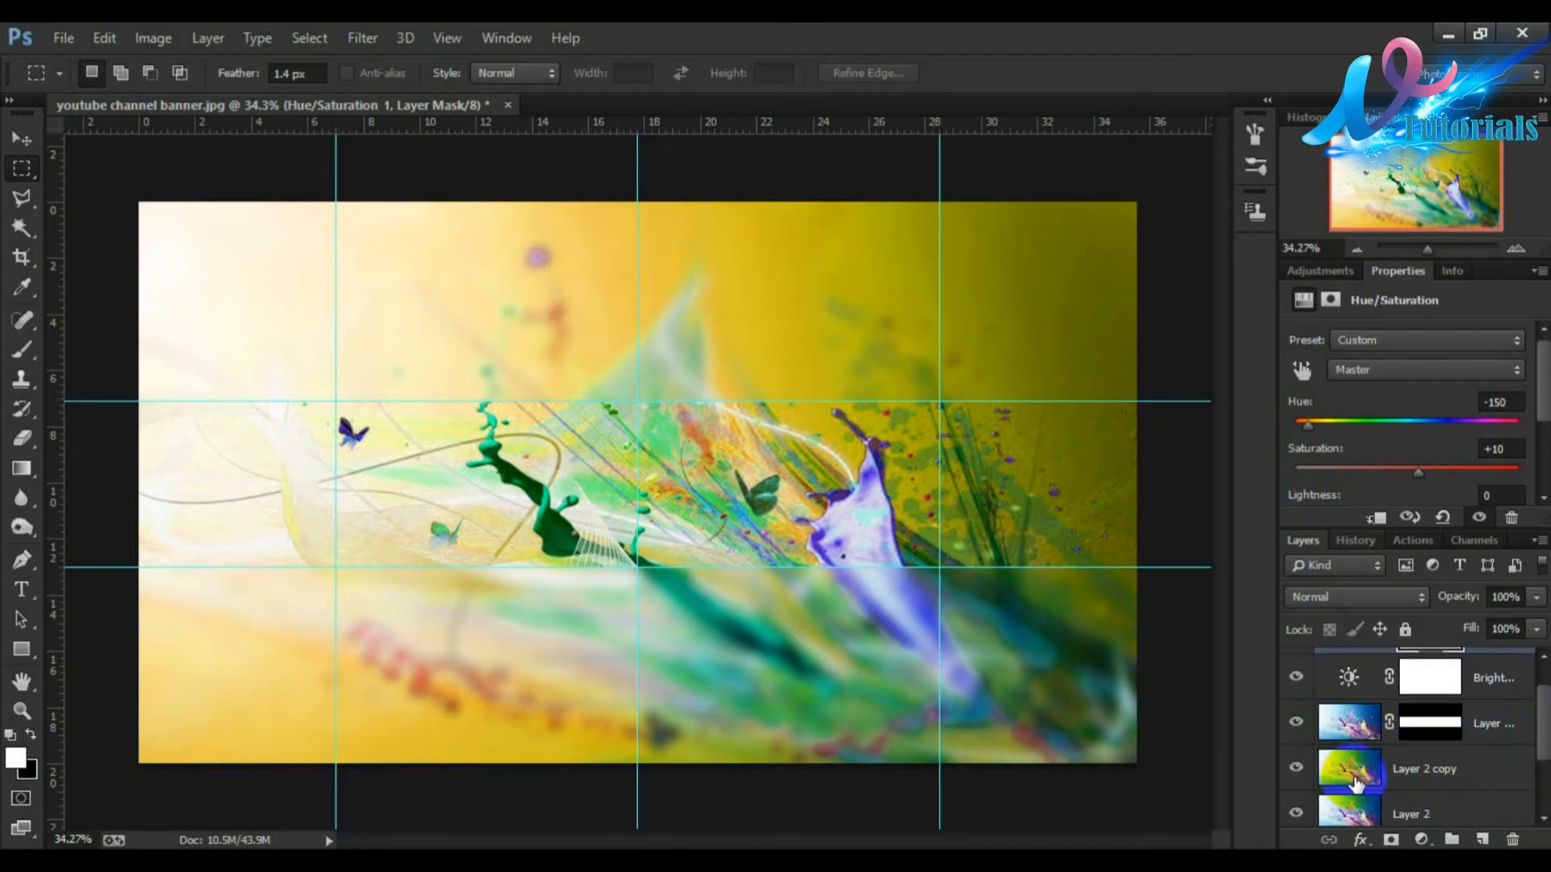
click(1294, 767)
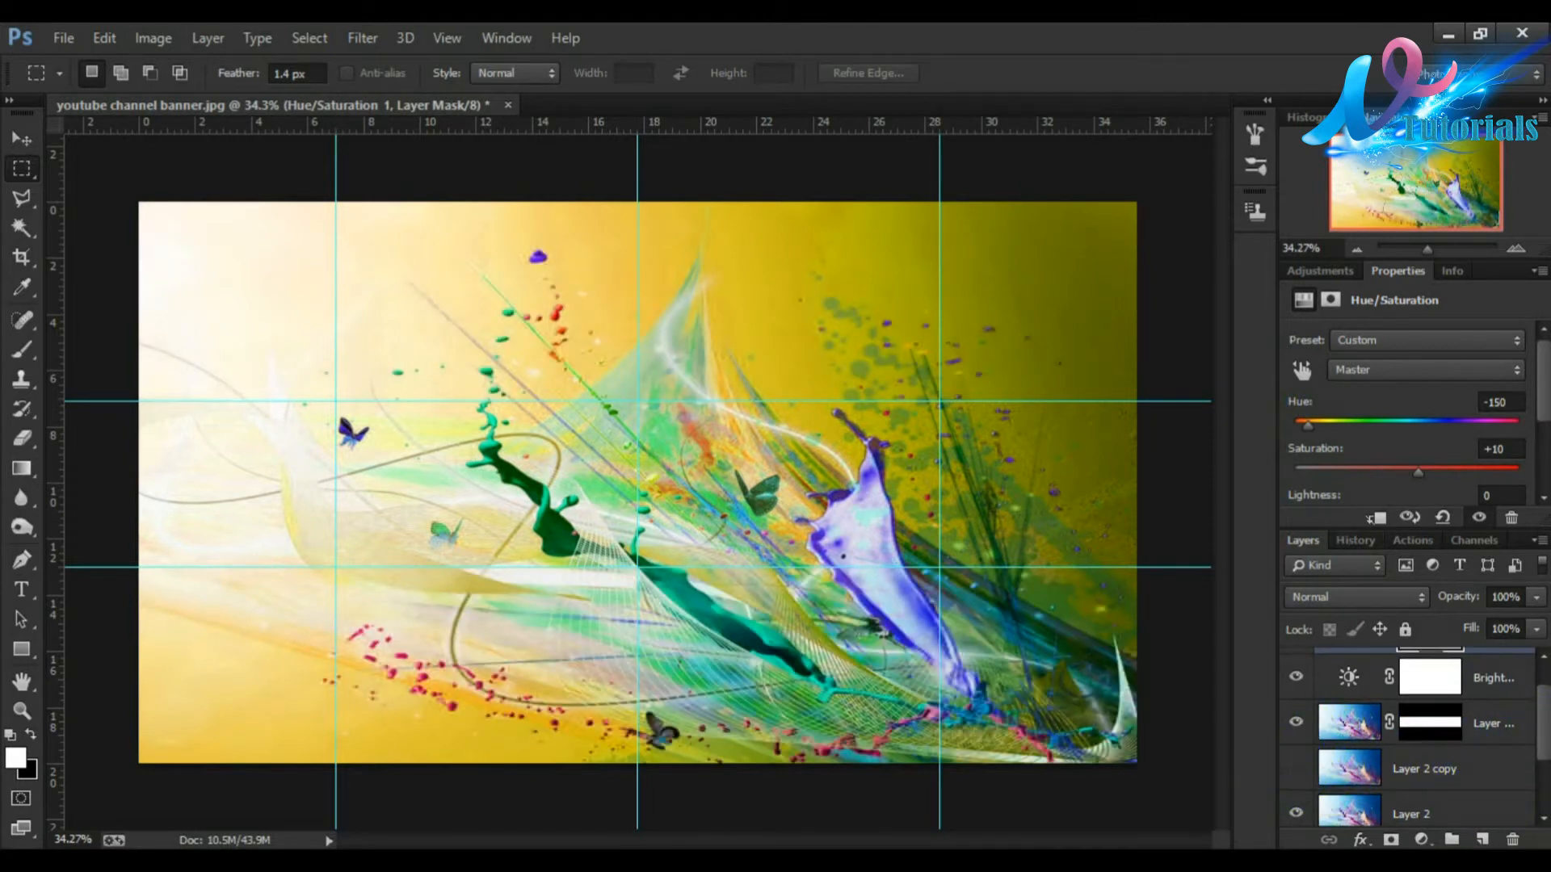
Step: Set the Hue/Saturation adjustment's hue to -113 and saturation to +14
drag(1308, 421, 1327, 426)
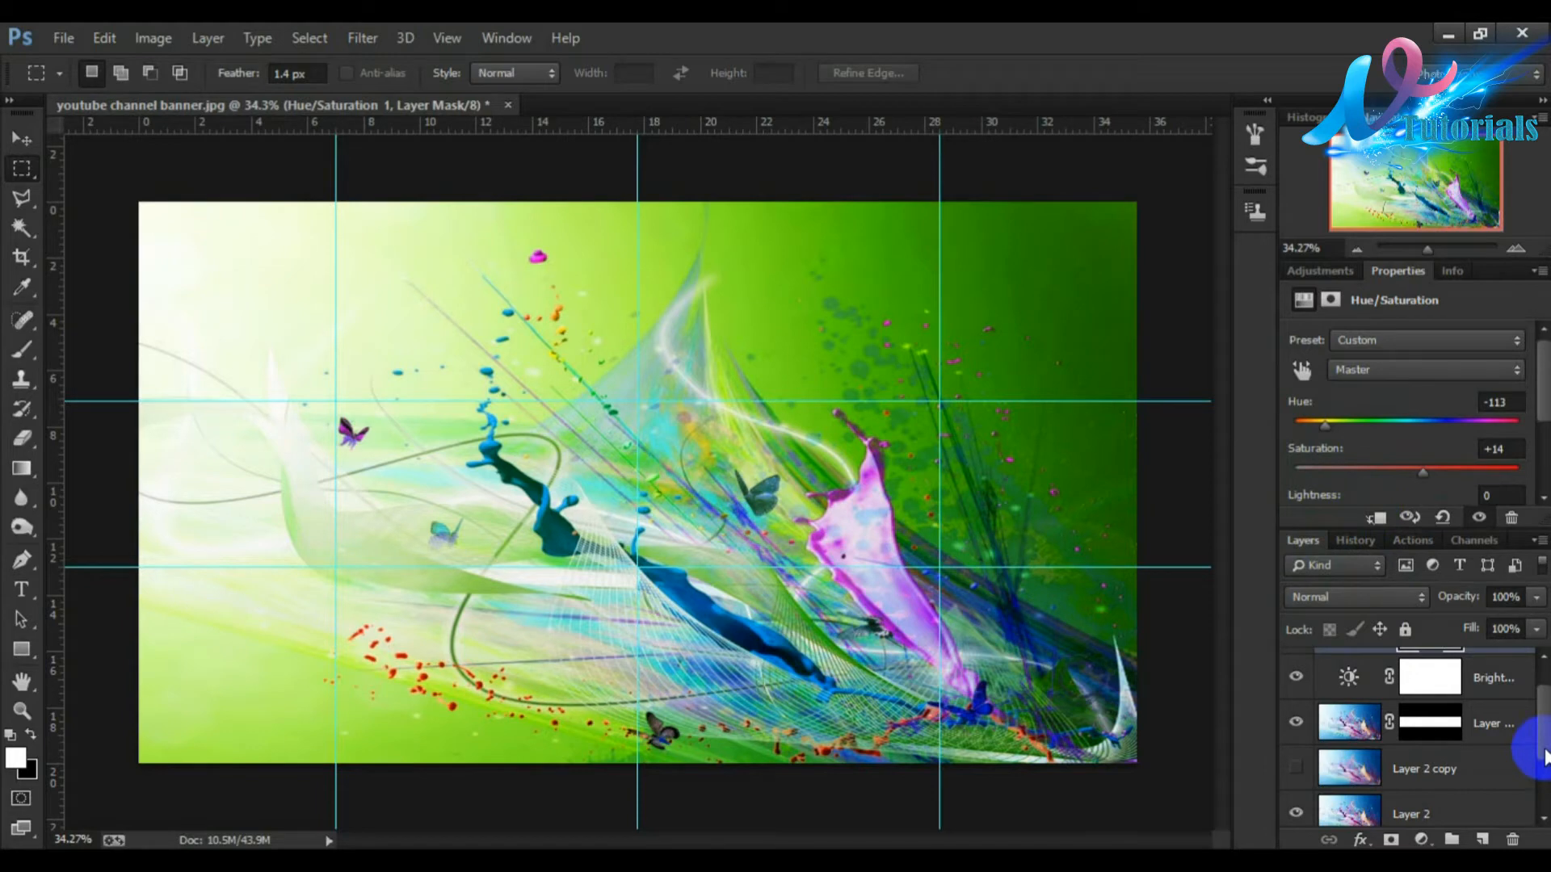
drag(1544, 750, 1545, 730)
click(1029, 594)
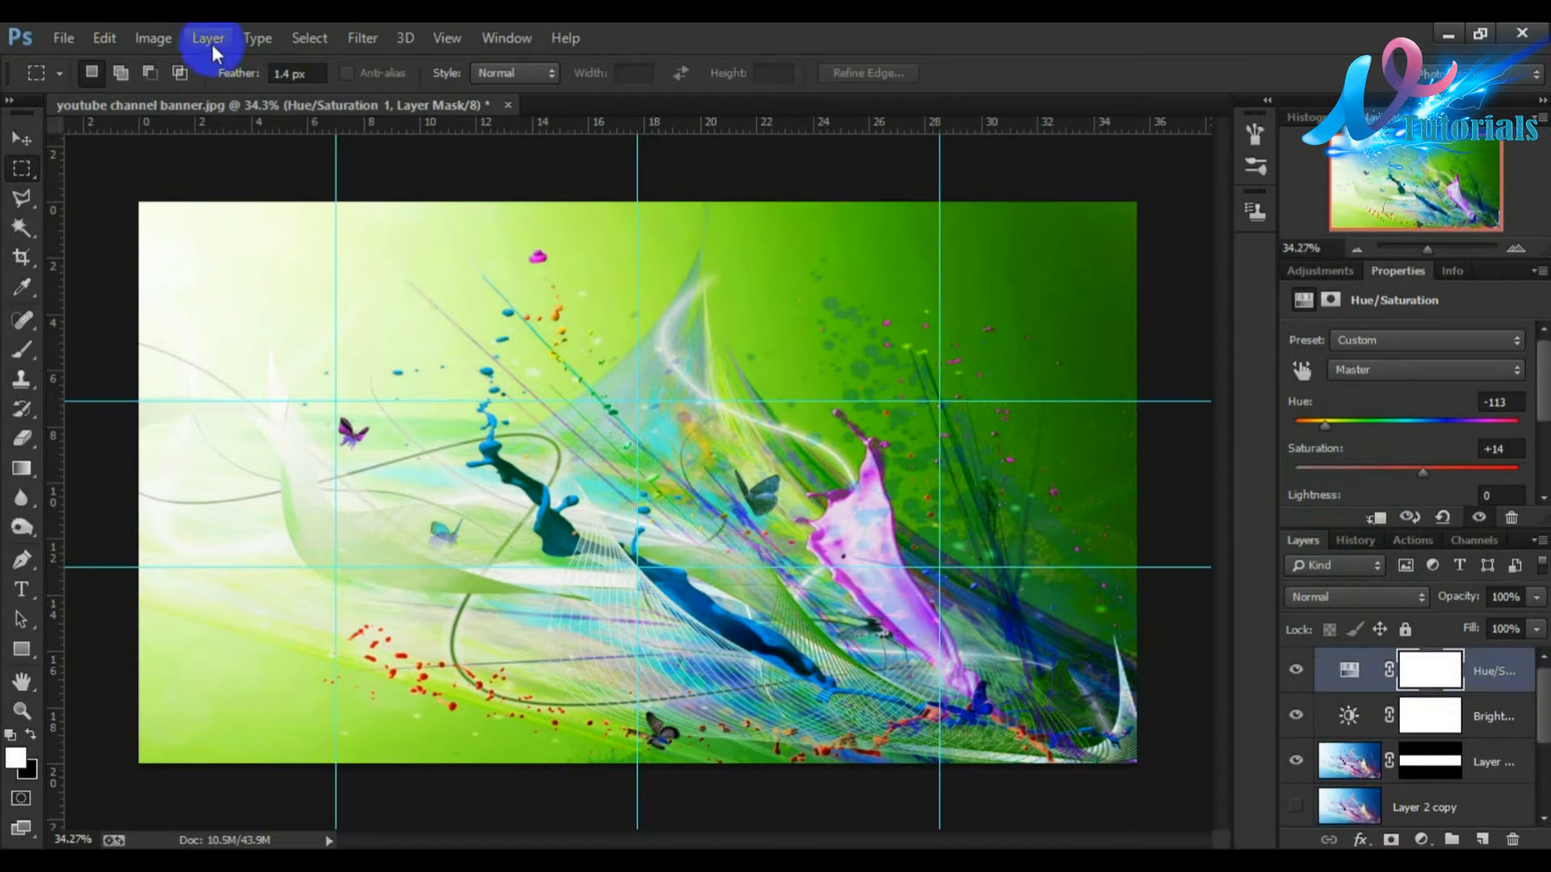
Step: Open the Illustetor.png image from the YouTube Art folder
click(63, 38)
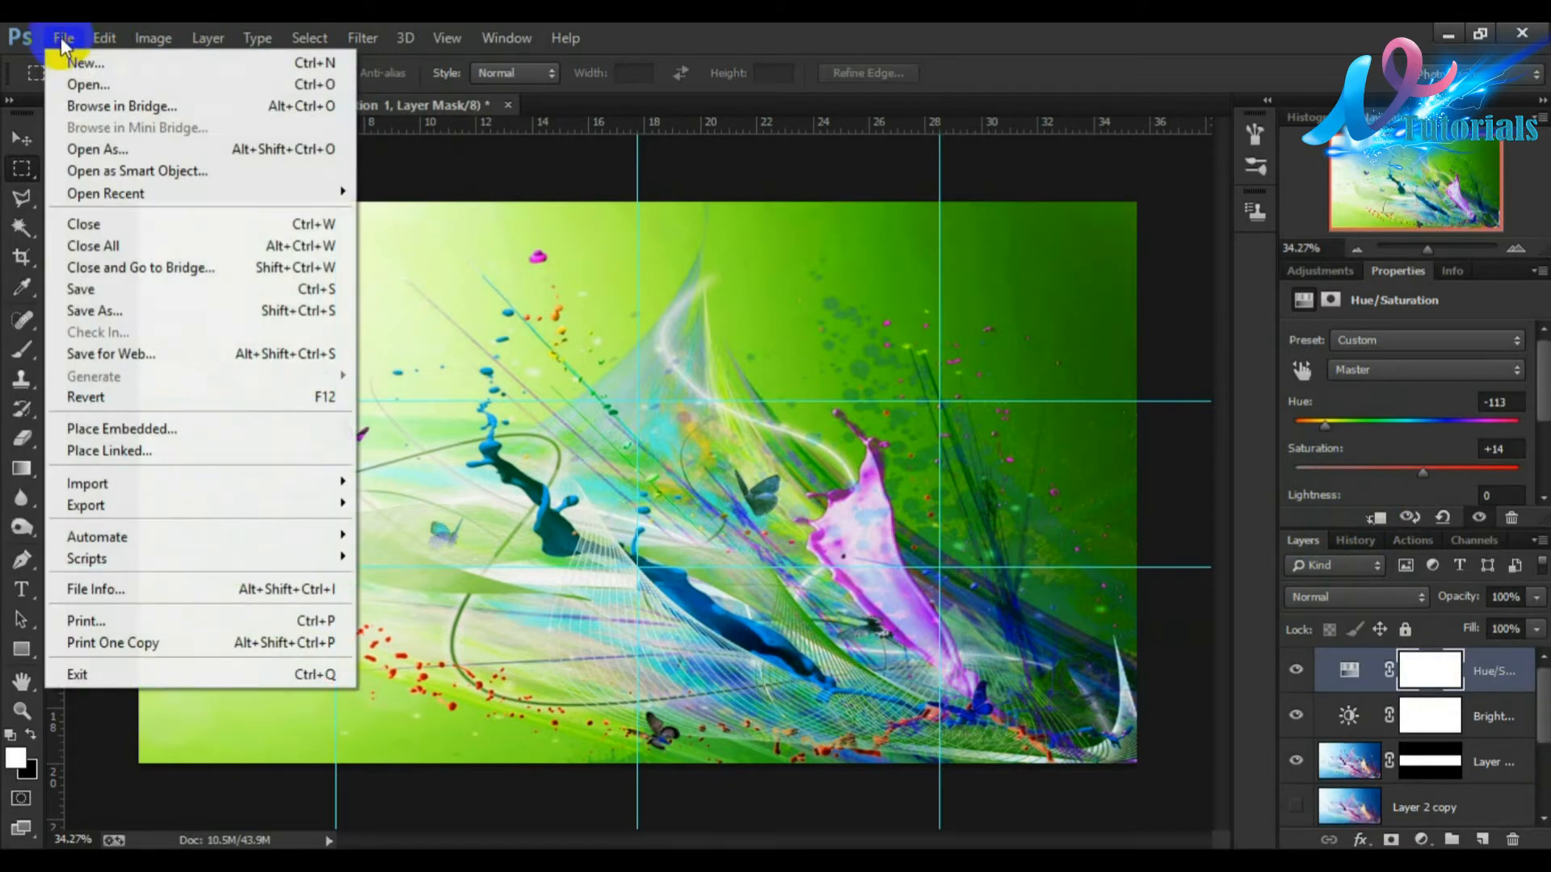
click(89, 85)
drag(1031, 302, 1029, 428)
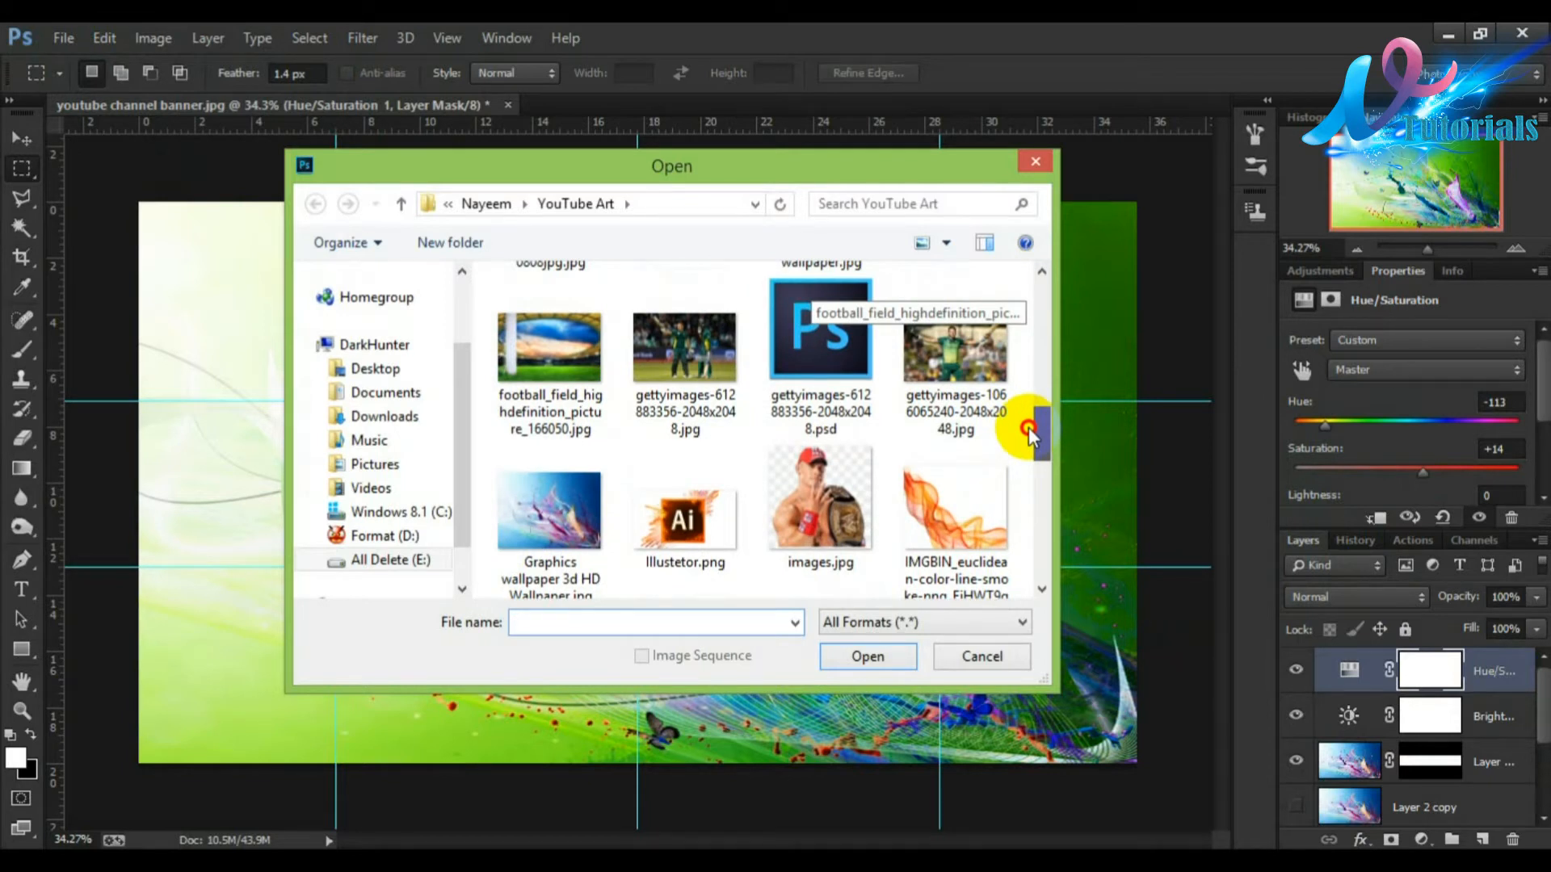
click(715, 537)
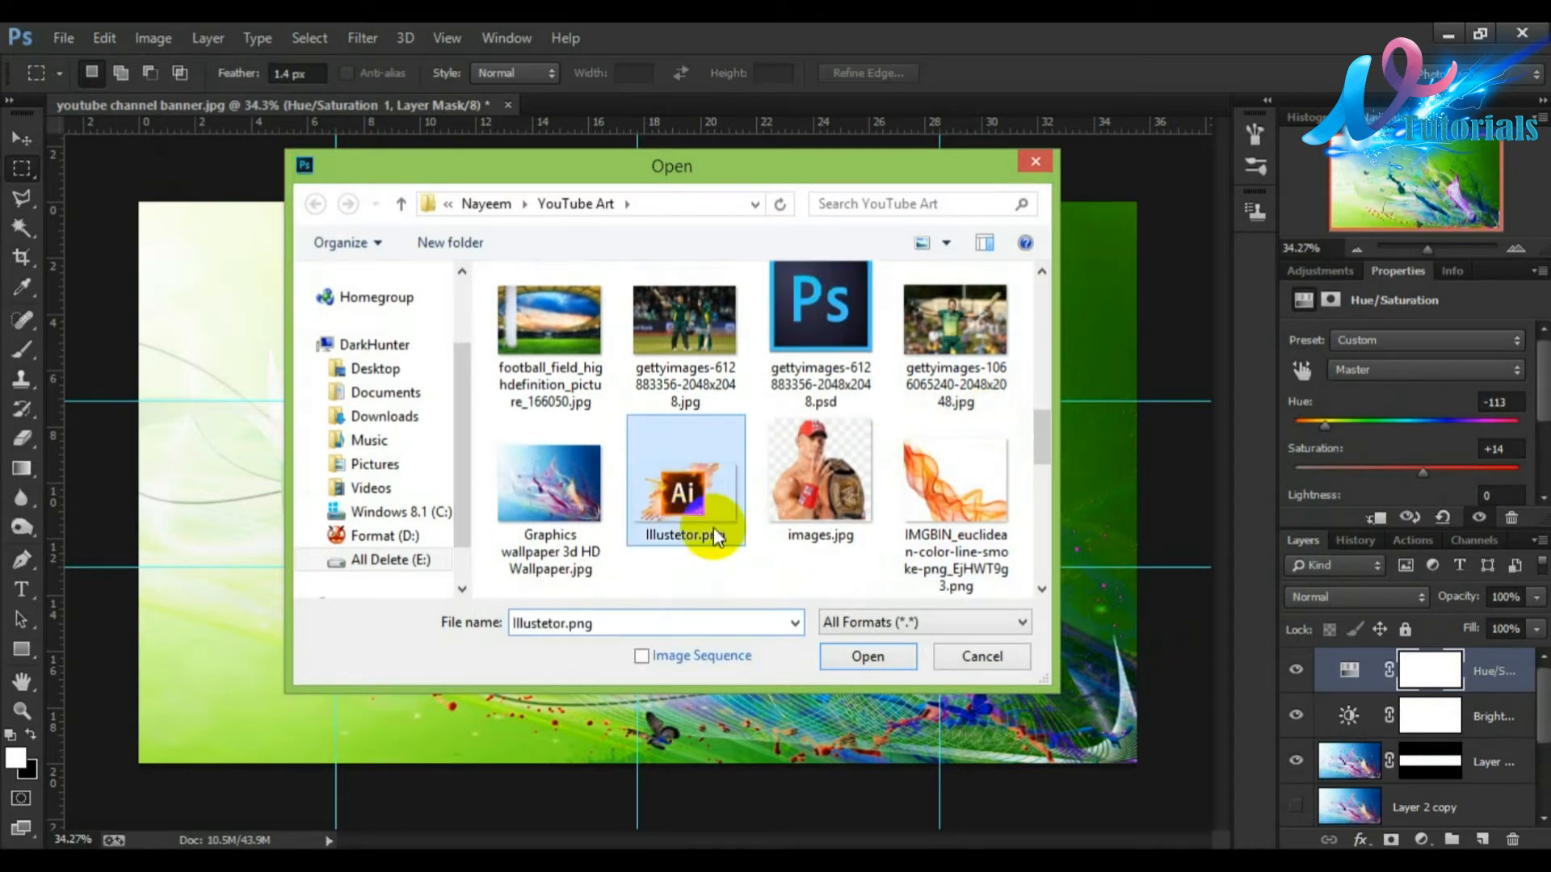
click(864, 658)
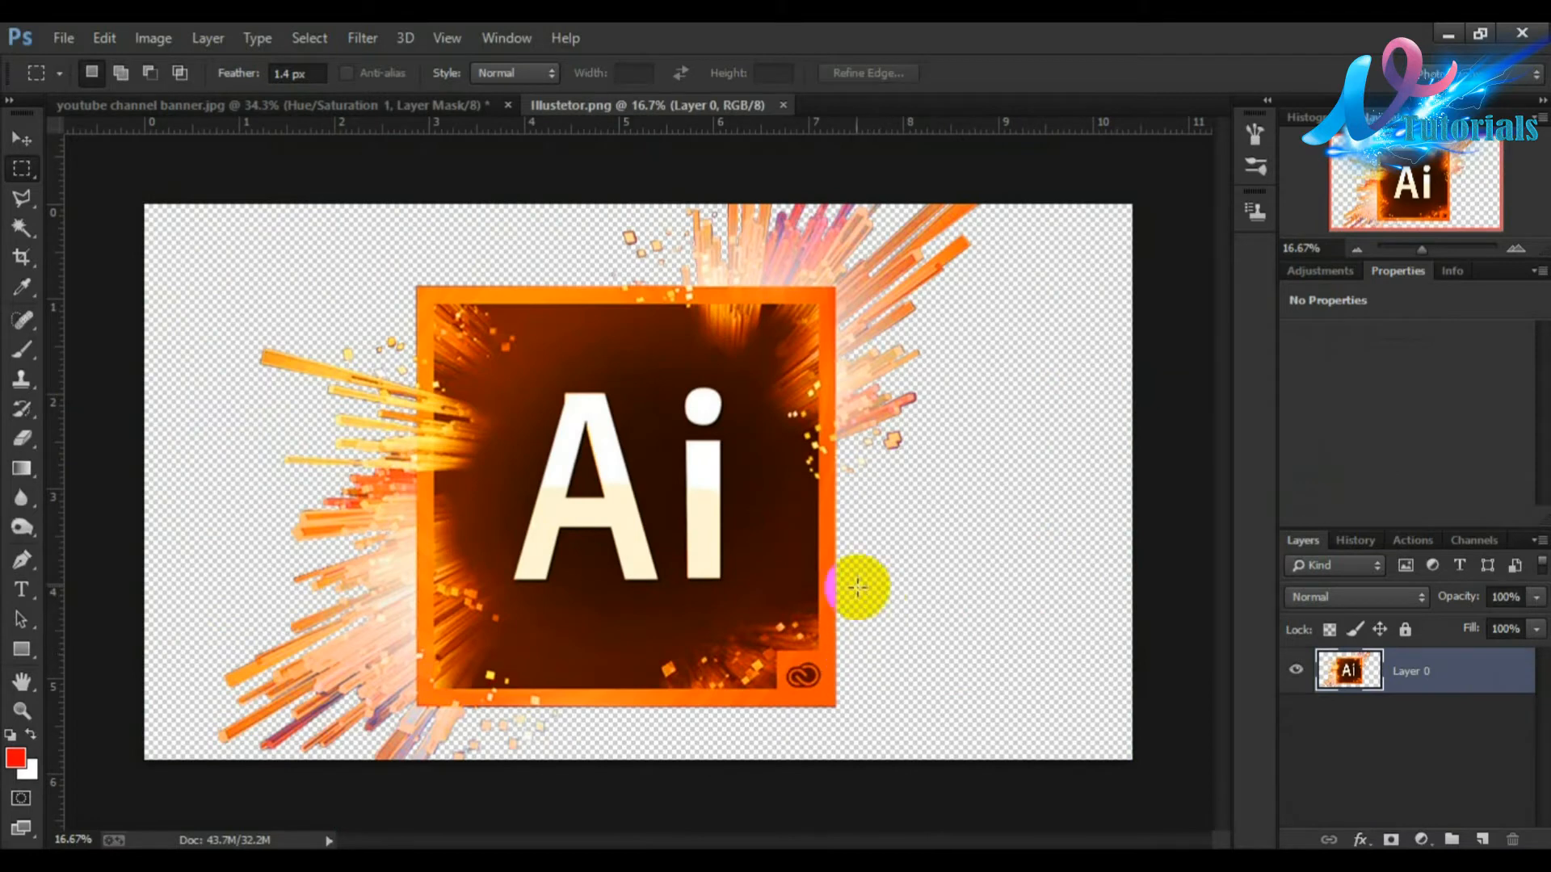
Step: Drag the Ai logo into the banner document and scale it down to about 16% inside the middle band
drag(765, 526, 869, 498)
key(ctrl+t)
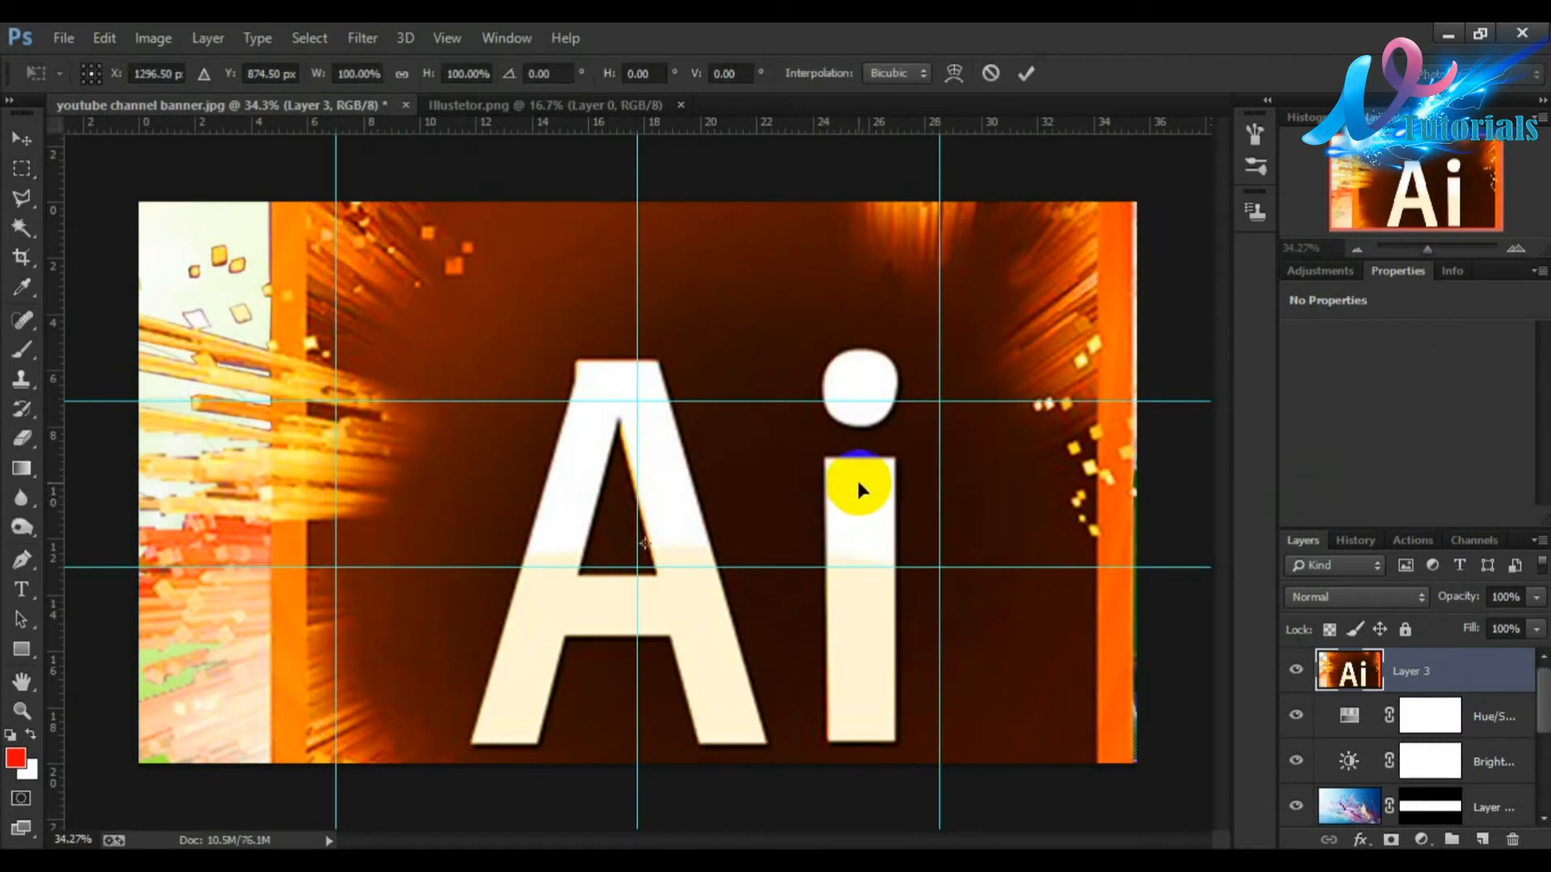
key(ctrl+0)
drag(935, 286, 505, 628)
drag(428, 662, 624, 576)
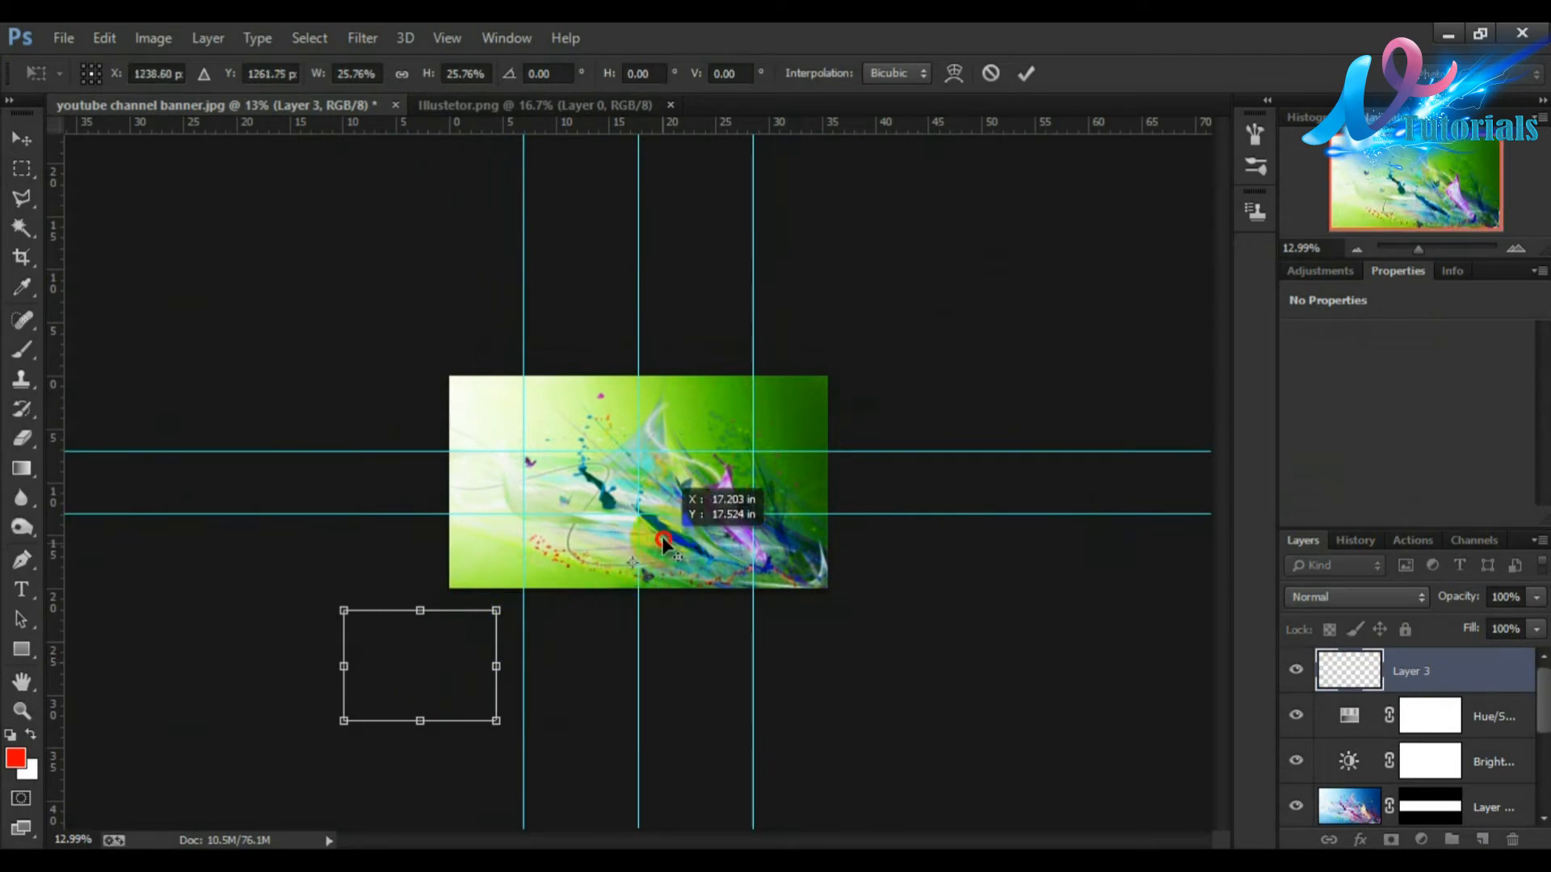
drag(412, 626, 626, 602)
drag(499, 670, 606, 623)
drag(934, 526, 894, 554)
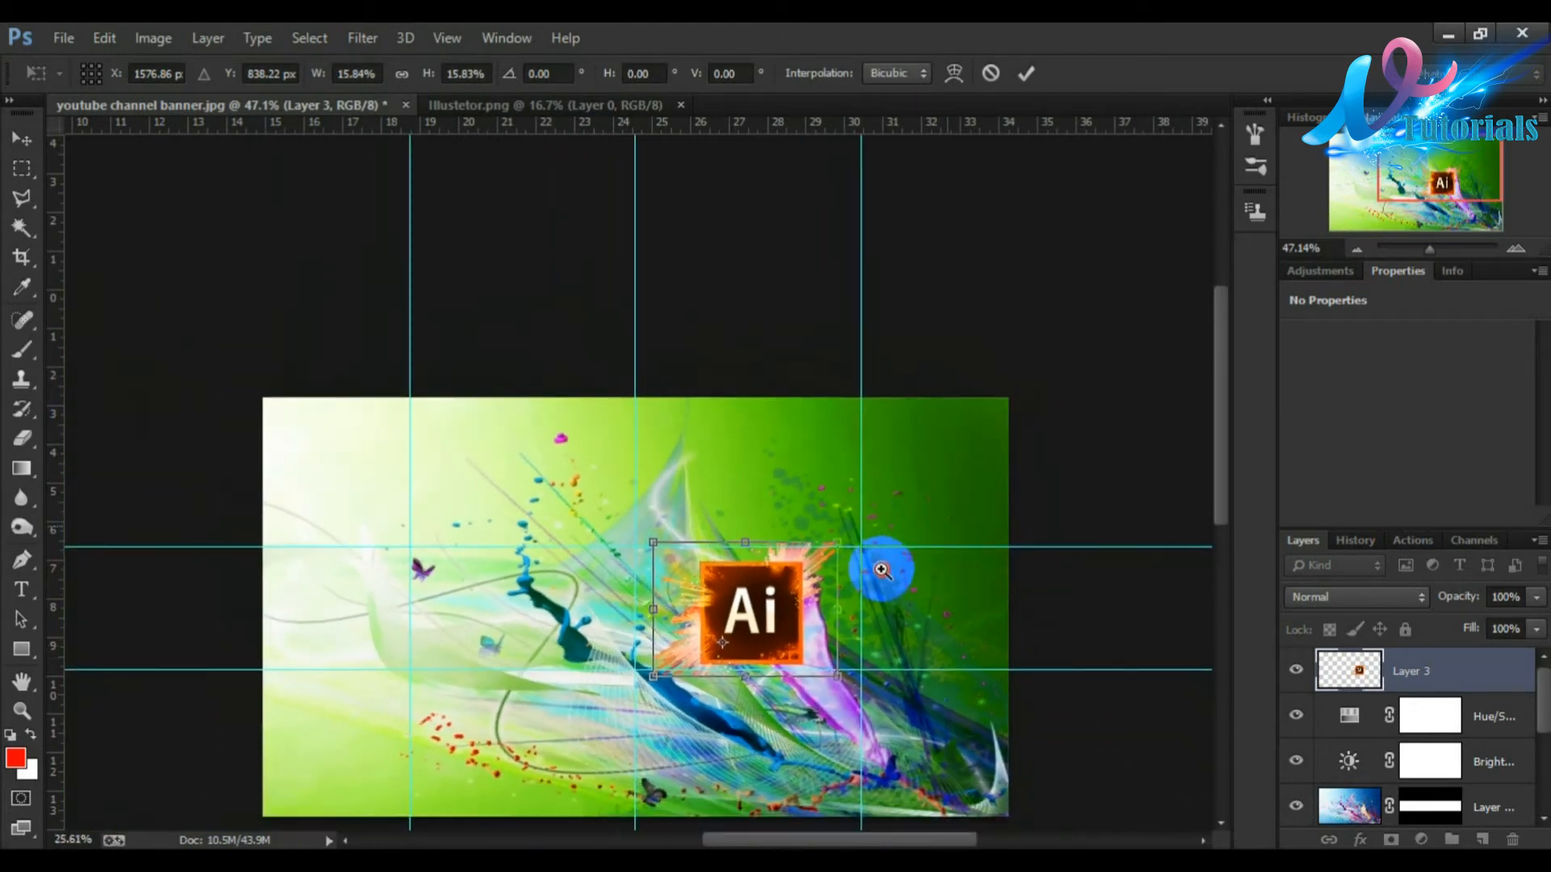
Step: Resize the Ai logo to about 13.6%, nudge it right of centre in the middle band and commit the transform
alt+click(883, 565)
drag(731, 465, 796, 487)
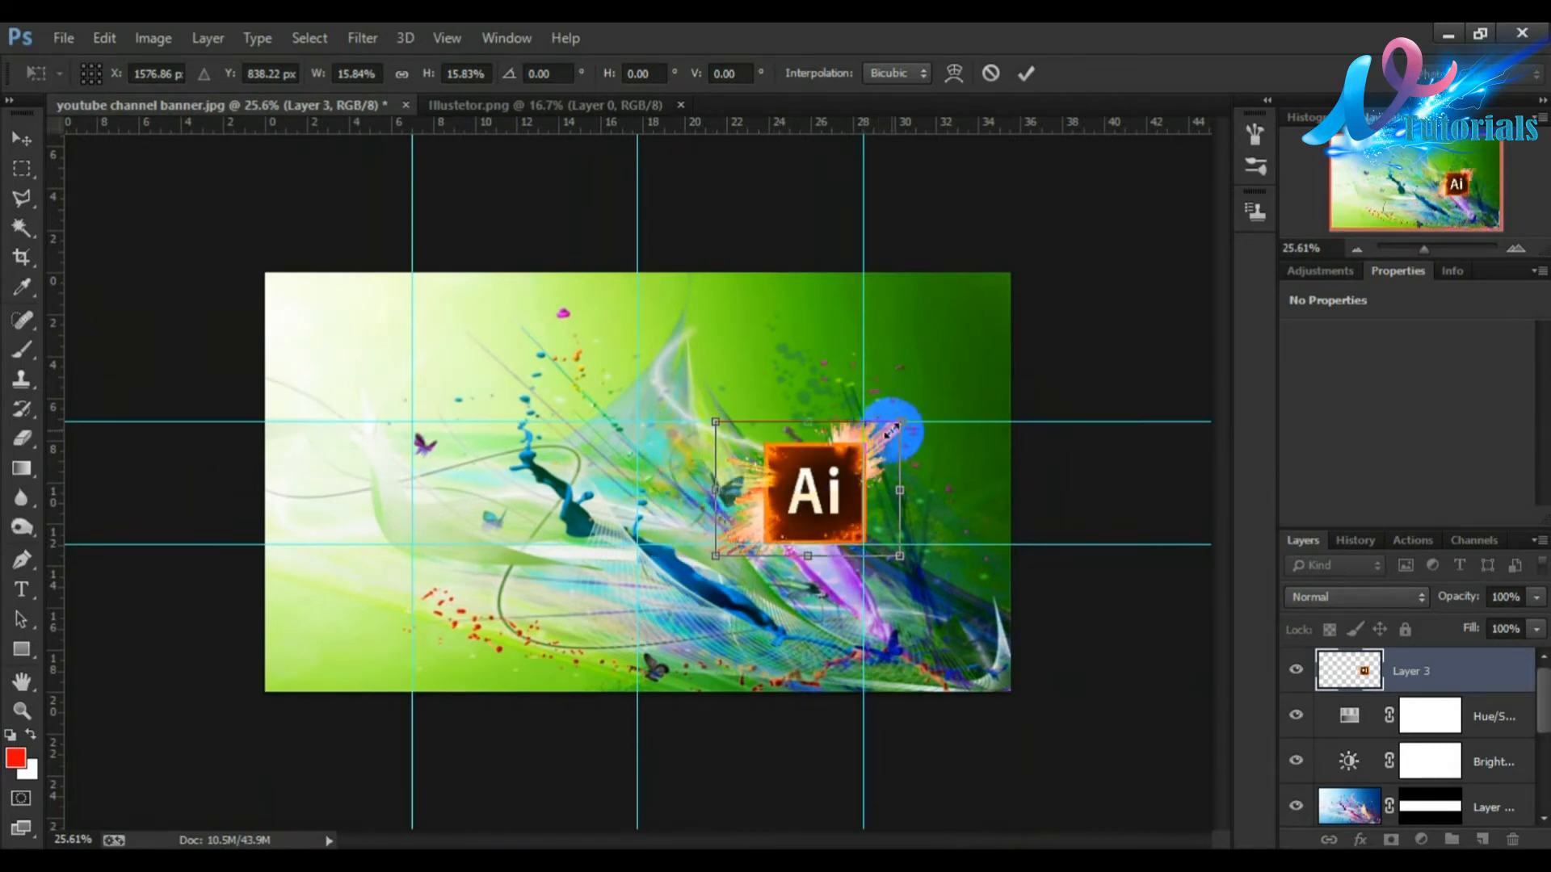
drag(901, 426, 880, 462)
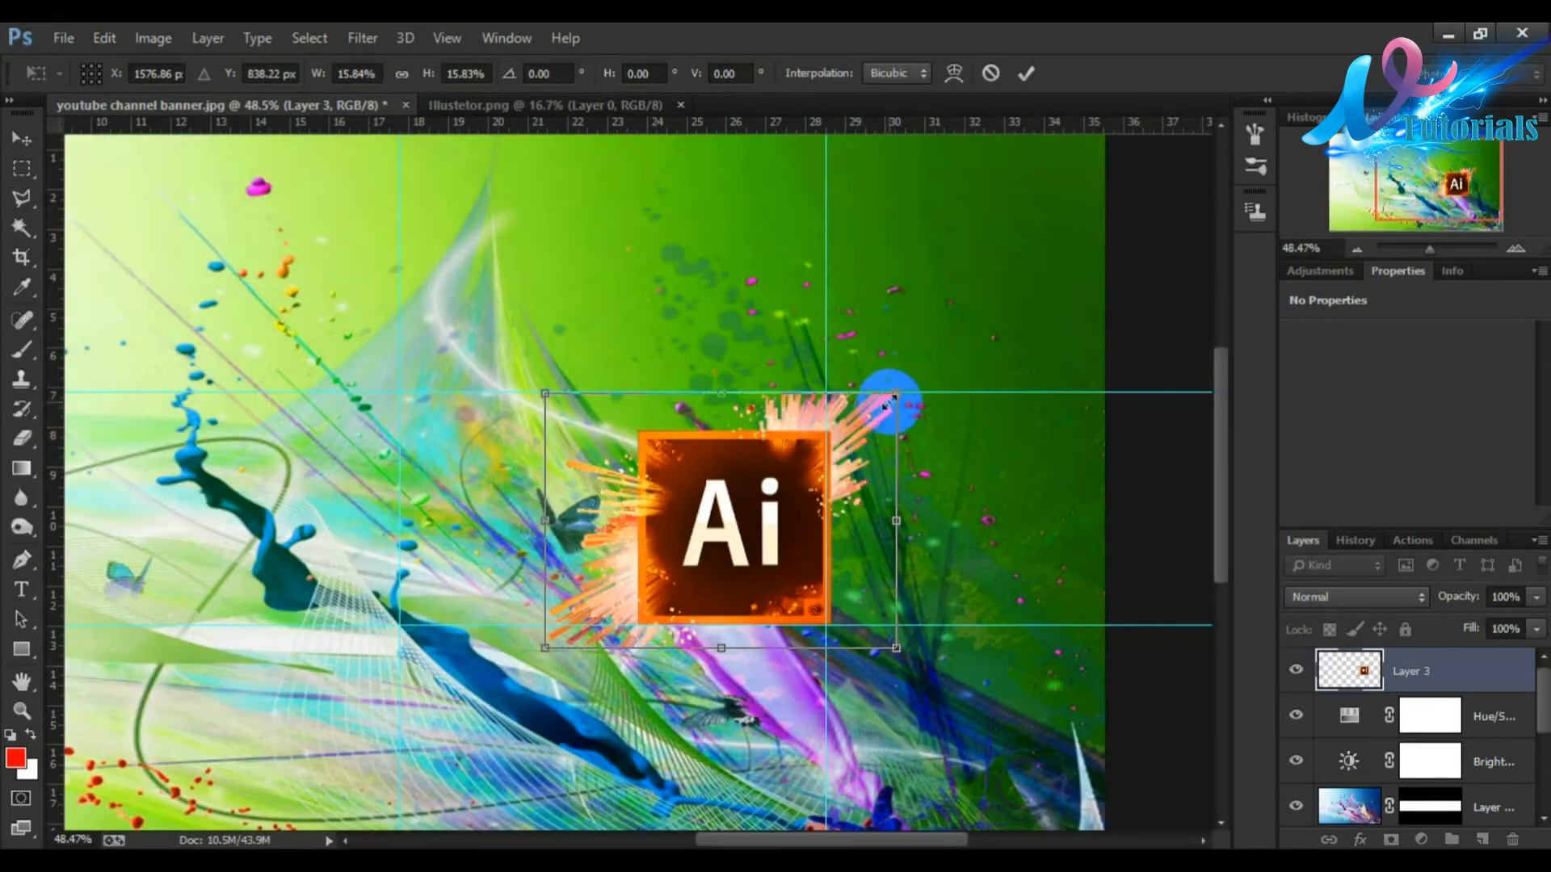
drag(889, 398, 841, 433)
drag(755, 477, 773, 447)
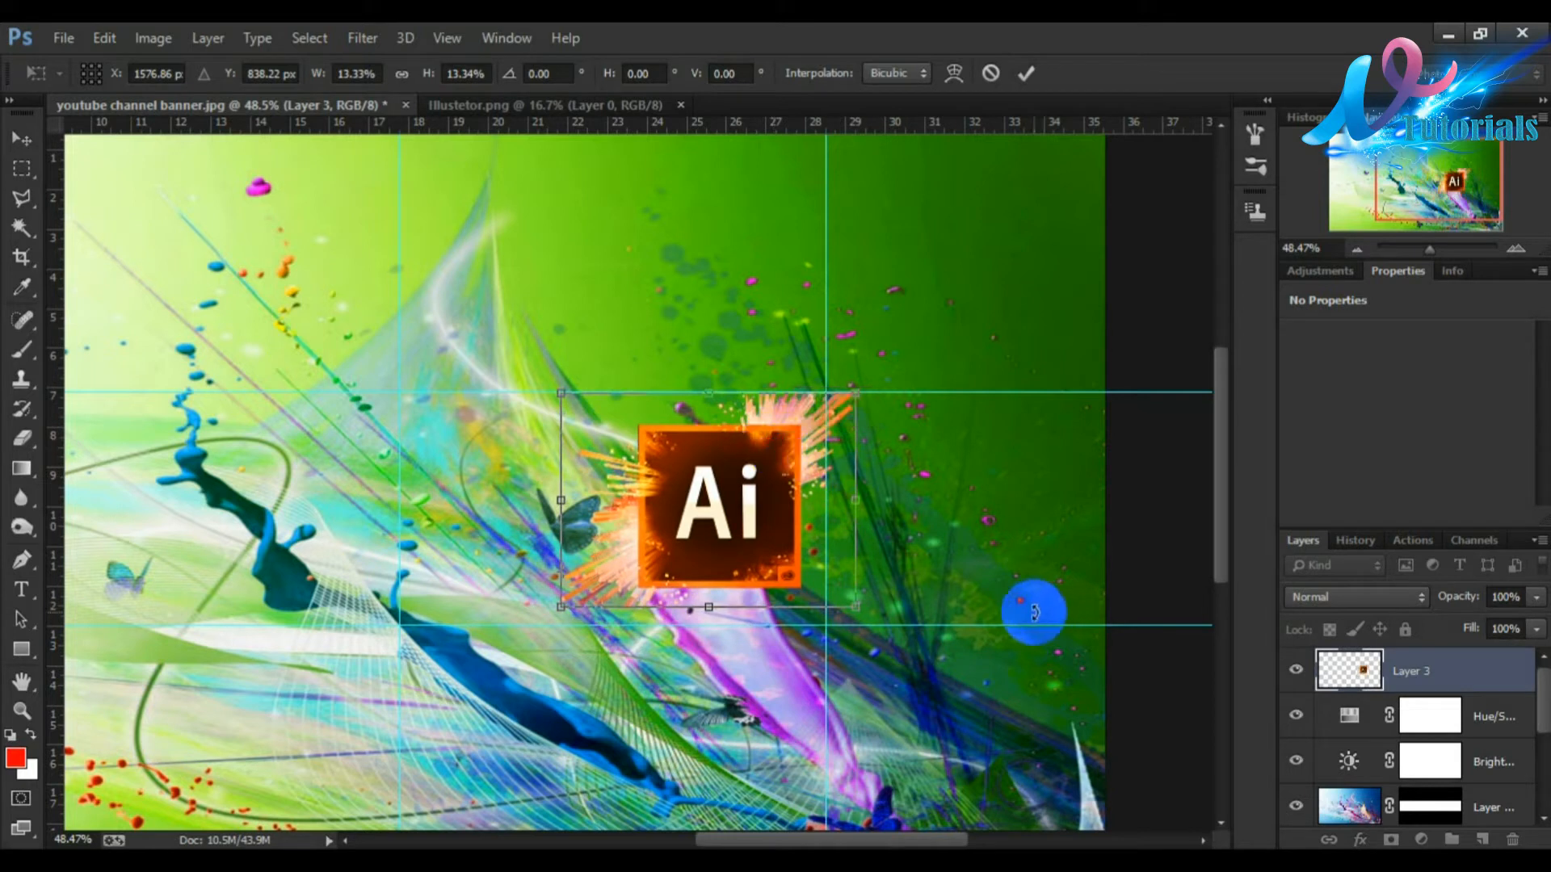
key(Down)
key(Down)
key(Down)
key(Down)
key(Down)
key(Down)
key(shift+Down)
key(Right)
key(Right)
key(Right)
key(Right)
key(Right)
key(Right)
key(Right)
key(Right)
key(Right)
key(Right)
key(Right)
key(Right)
key(Right)
key(Up)
key(Up)
key(Up)
key(Up)
key(Up)
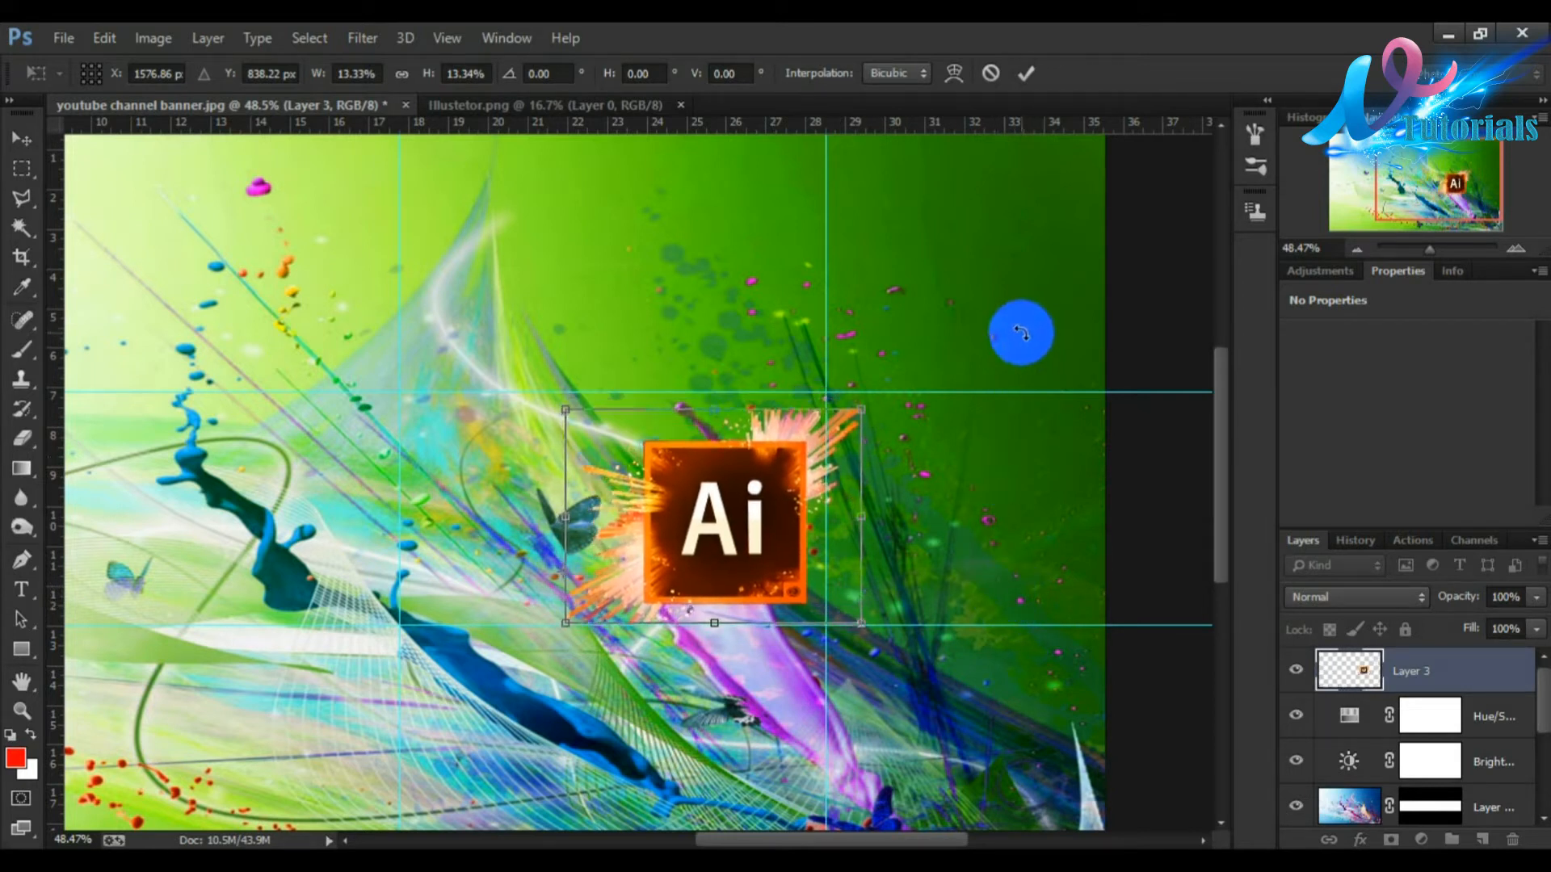
key(Up)
key(Up)
key(Up)
key(Up)
key(Up)
drag(859, 406, 866, 401)
click(1026, 73)
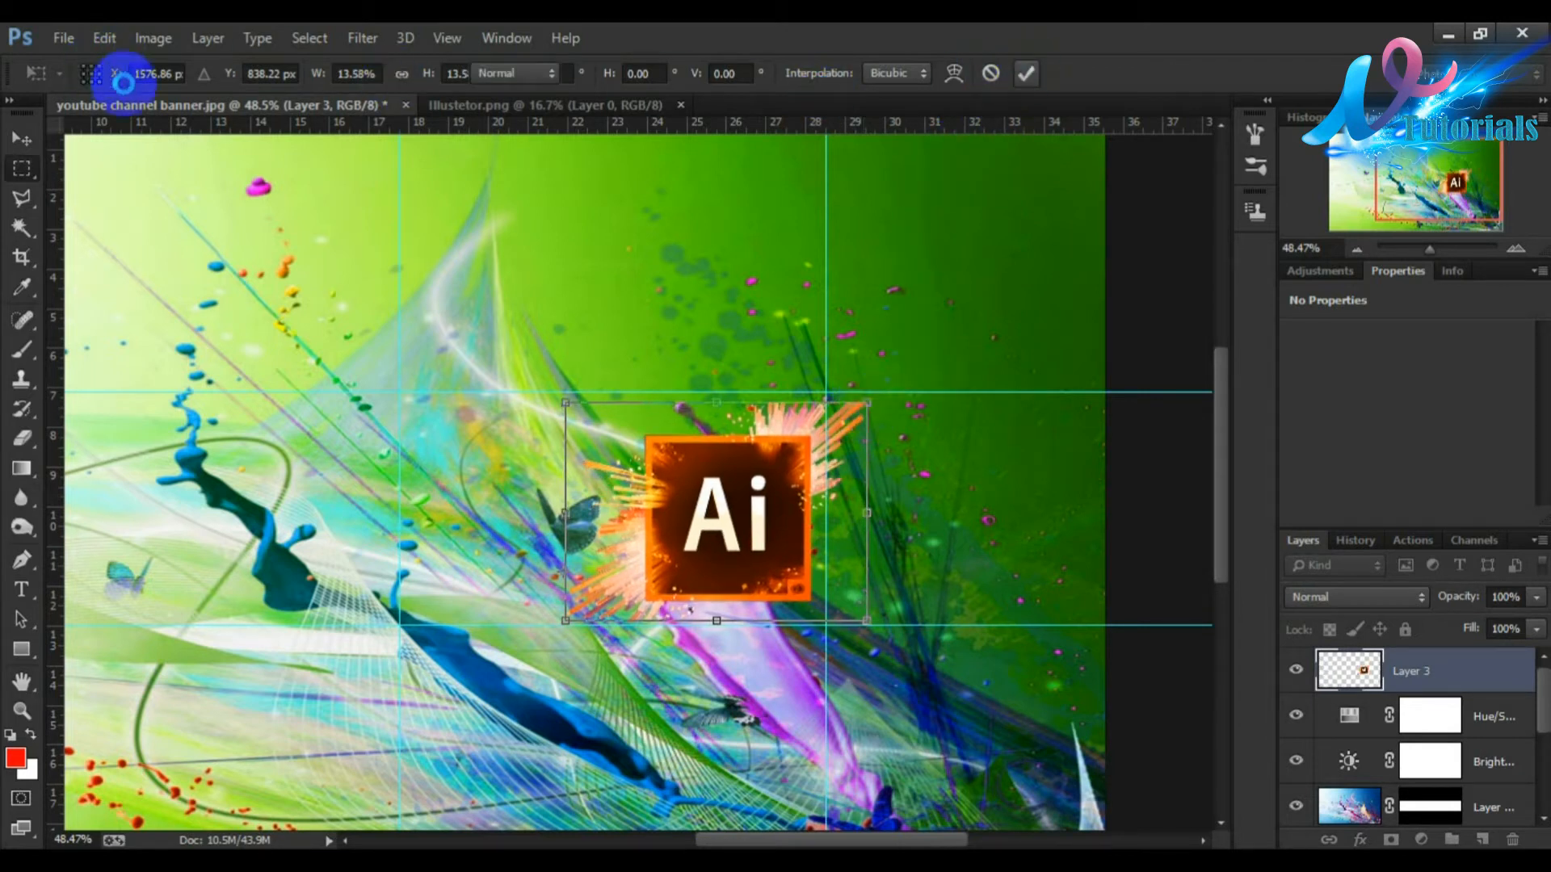
click(680, 104)
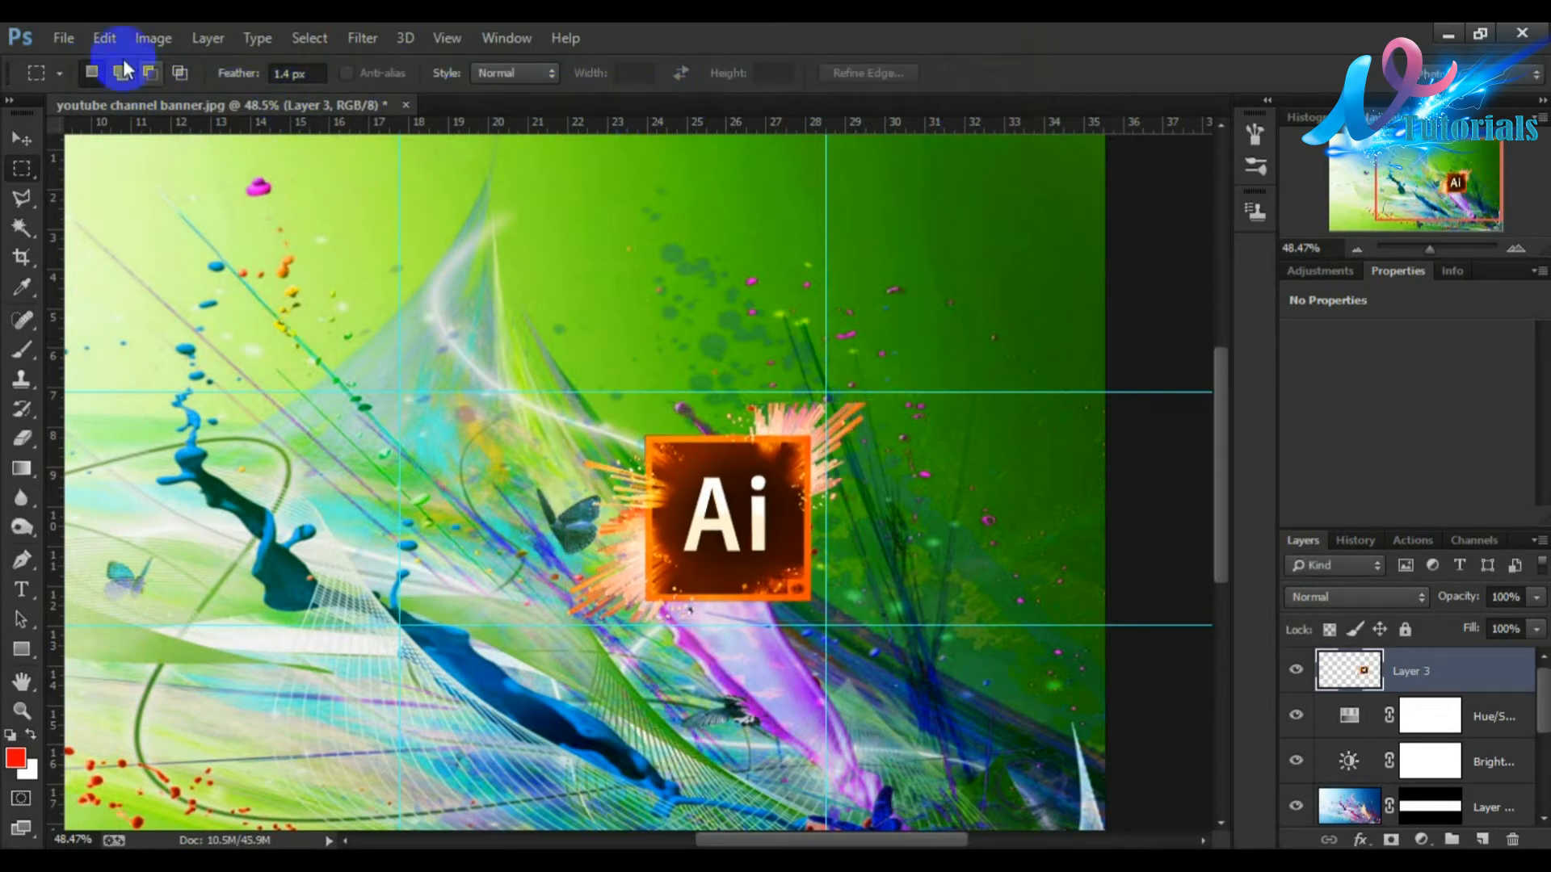
click(75, 37)
click(104, 86)
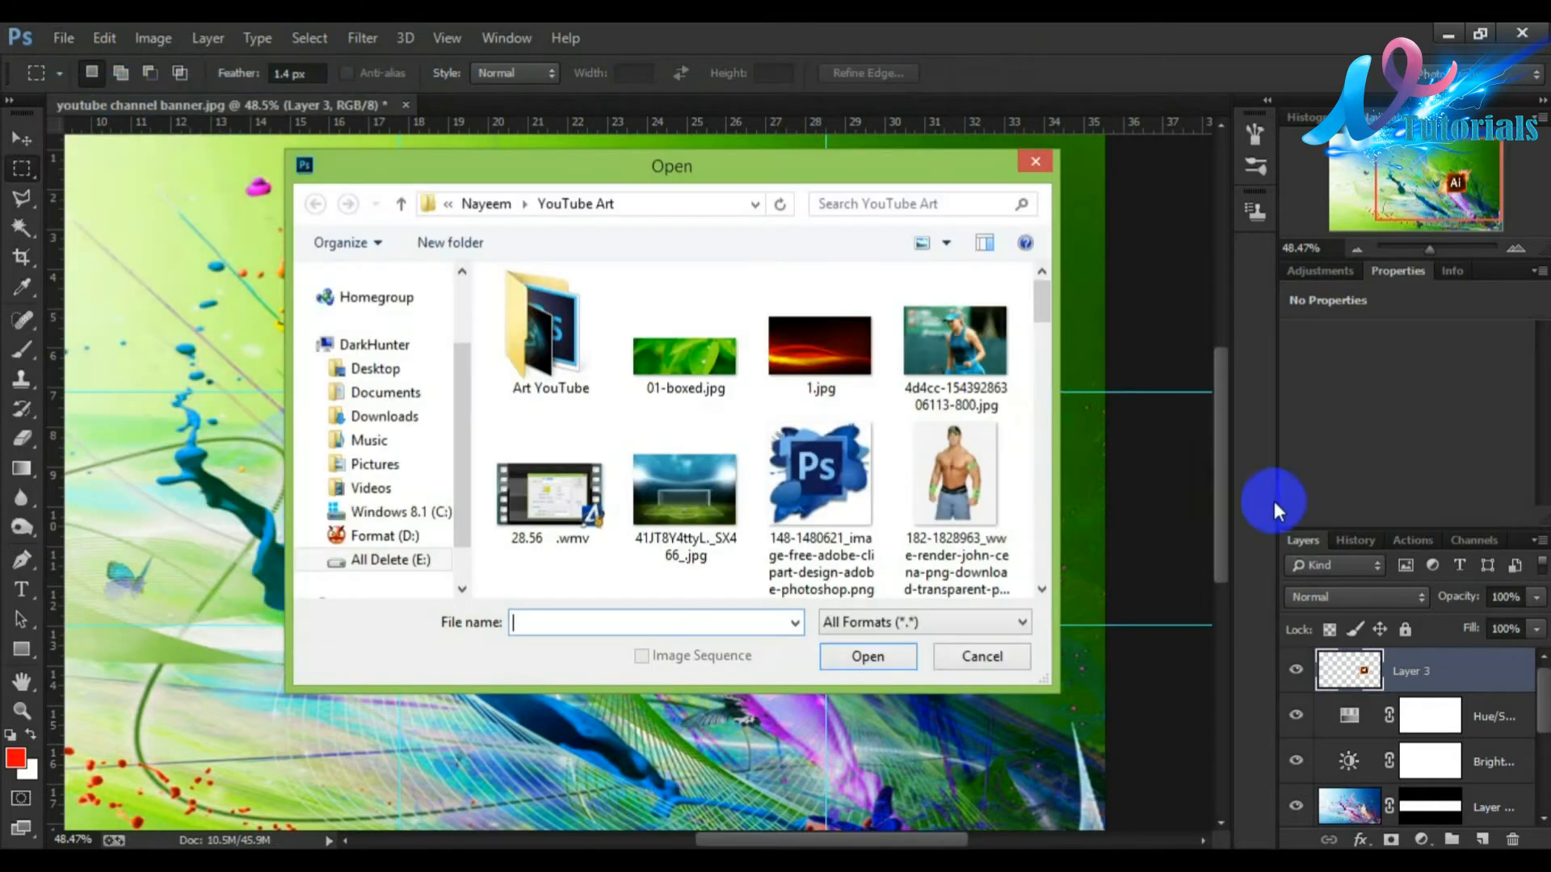
mouse_move(1040, 308)
mouse_down()
mouse_move(1039, 398)
mouse_move(1041, 317)
mouse_up()
click(851, 421)
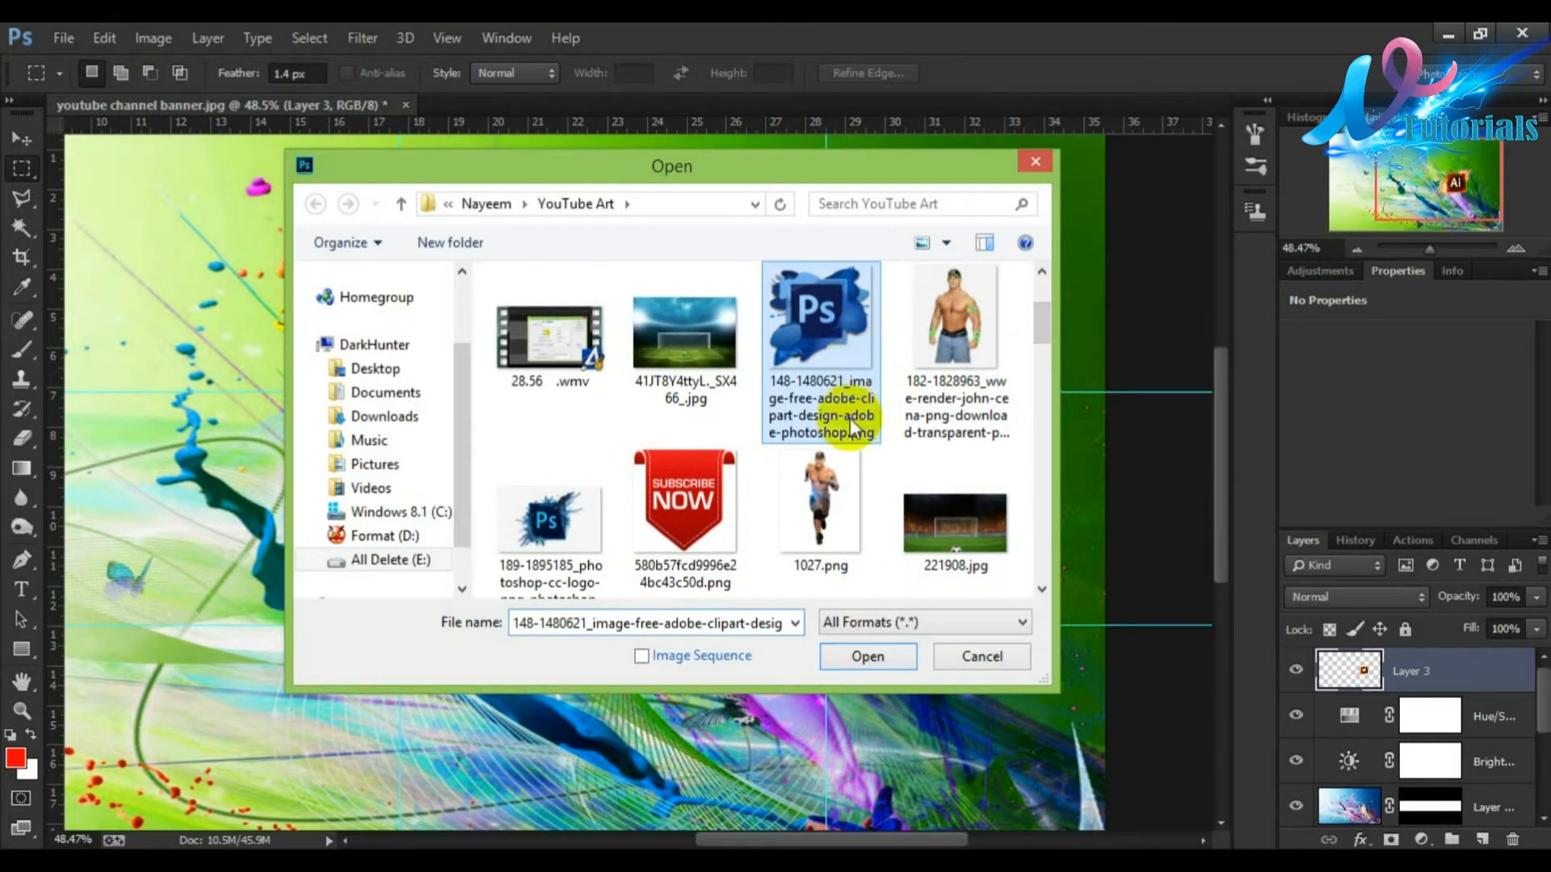
click(867, 657)
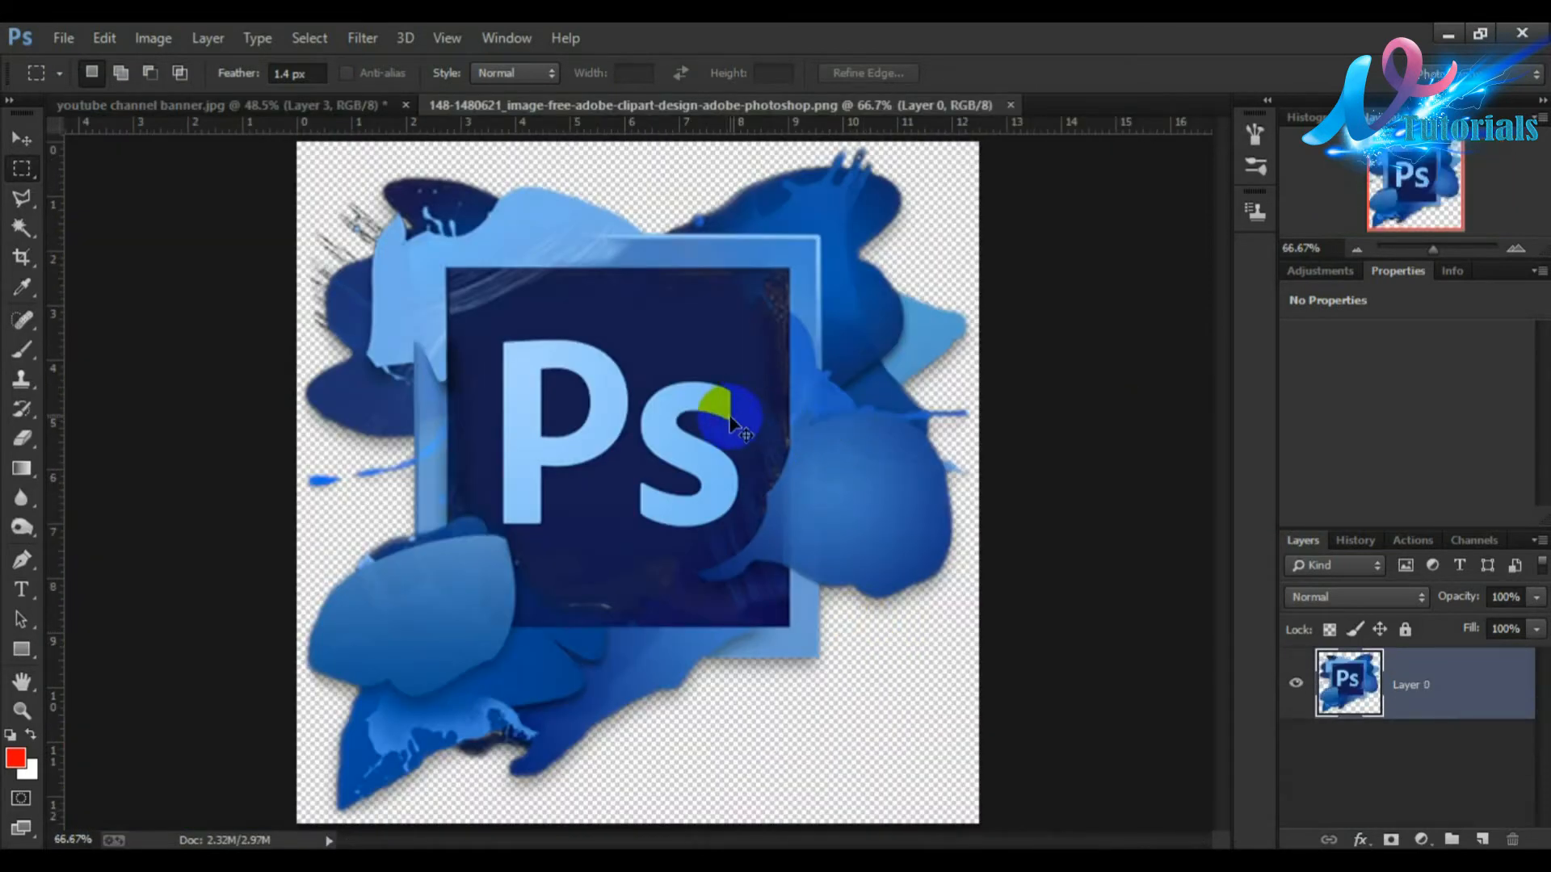
Step: Drag the Photoshop logo into the banner and scale it to about 45% left of centre in the middle band
drag(699, 428, 365, 326)
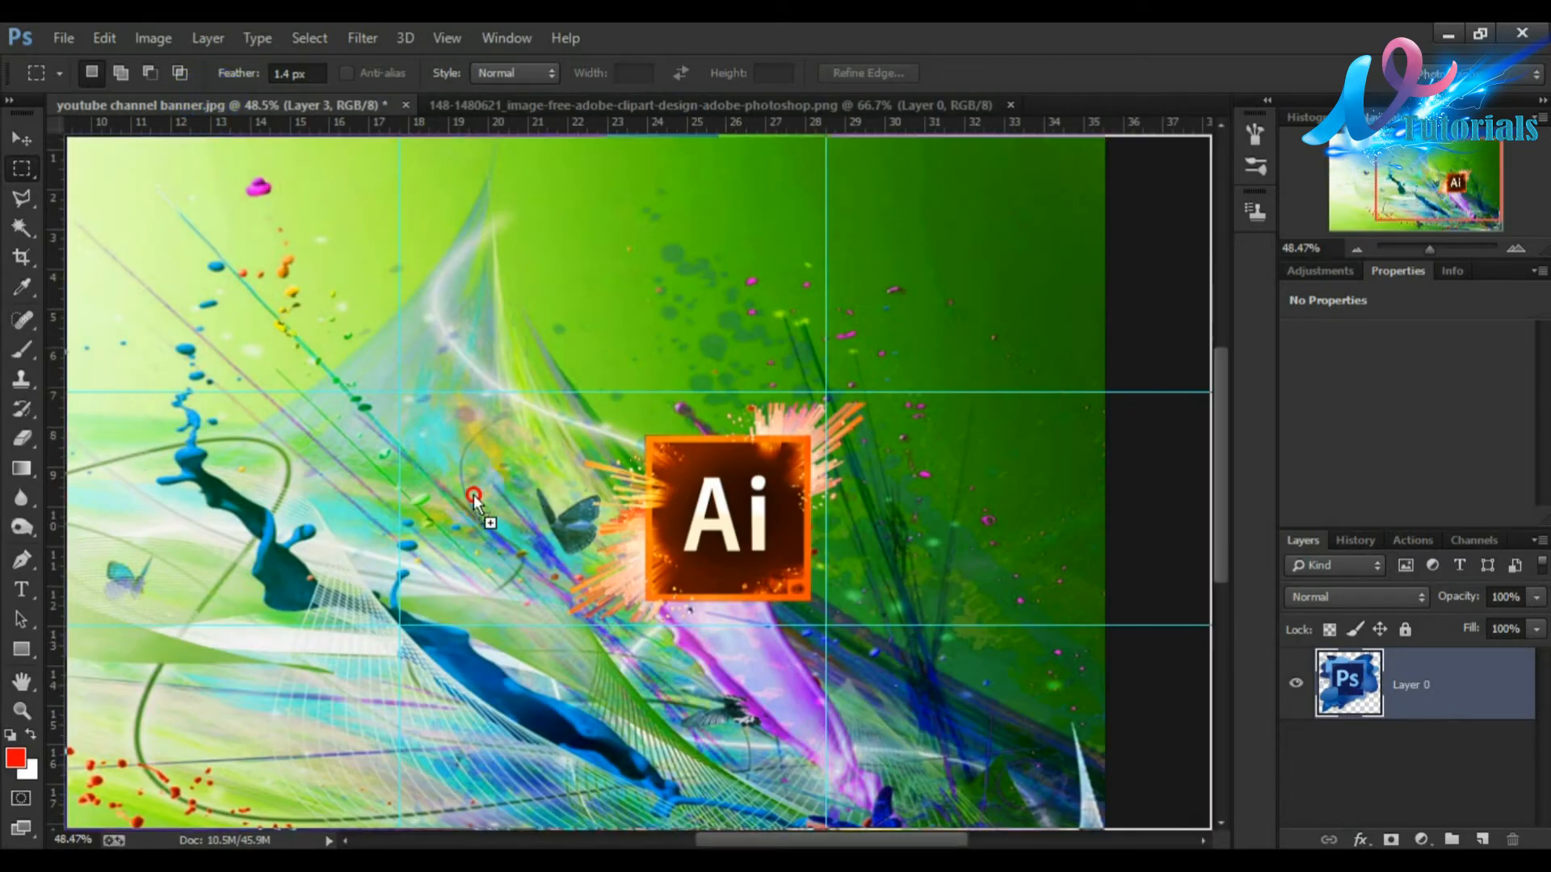
drag(388, 489, 389, 493)
drag(622, 399, 577, 441)
key(ctrl+t)
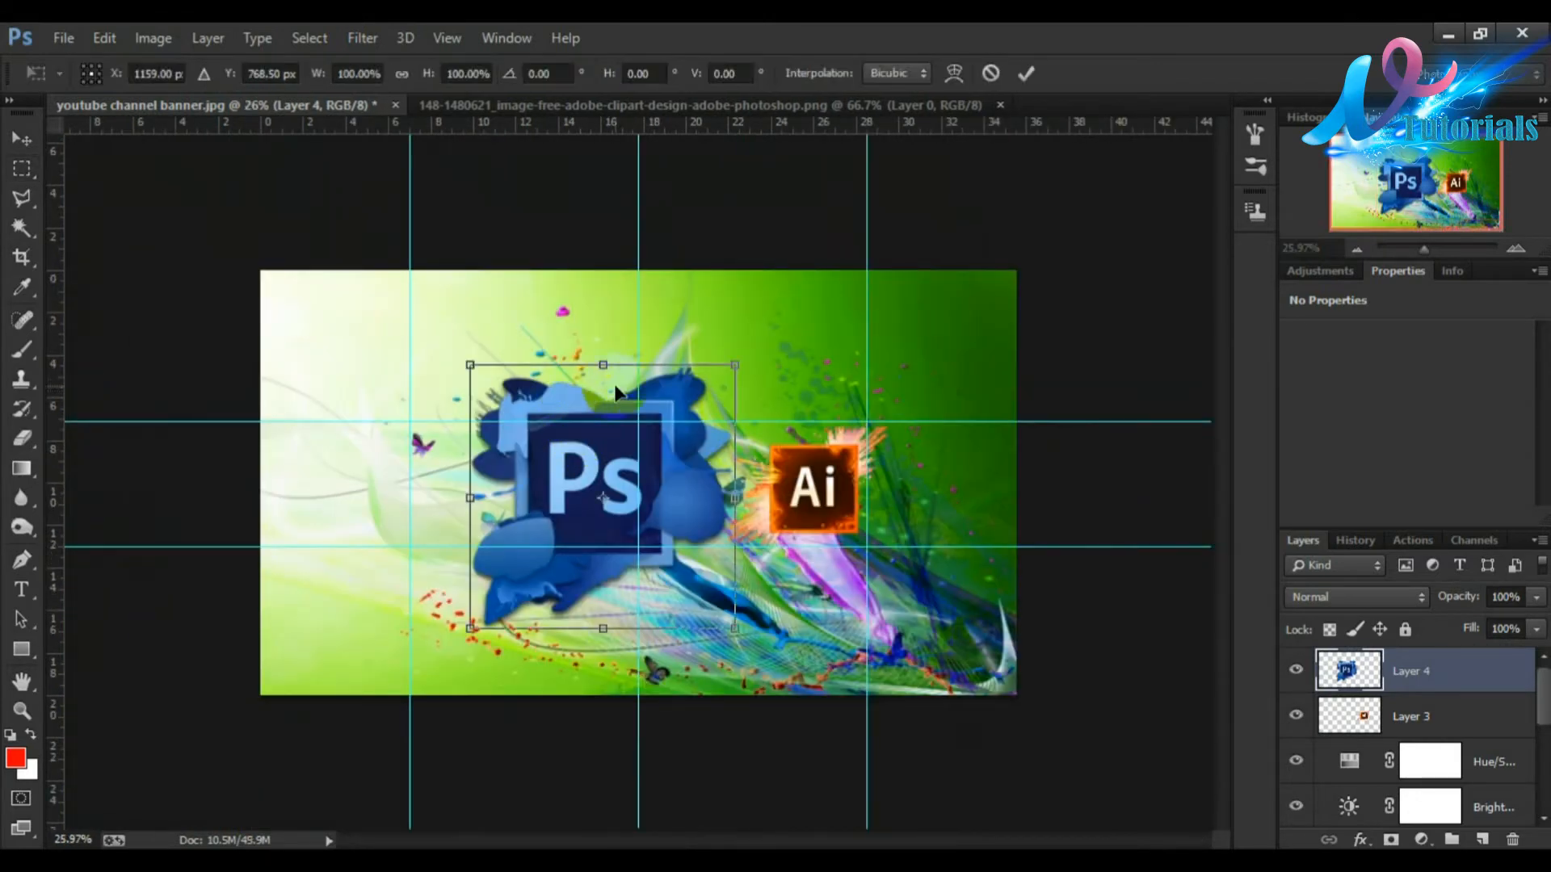
drag(736, 367, 623, 475)
drag(546, 504, 696, 447)
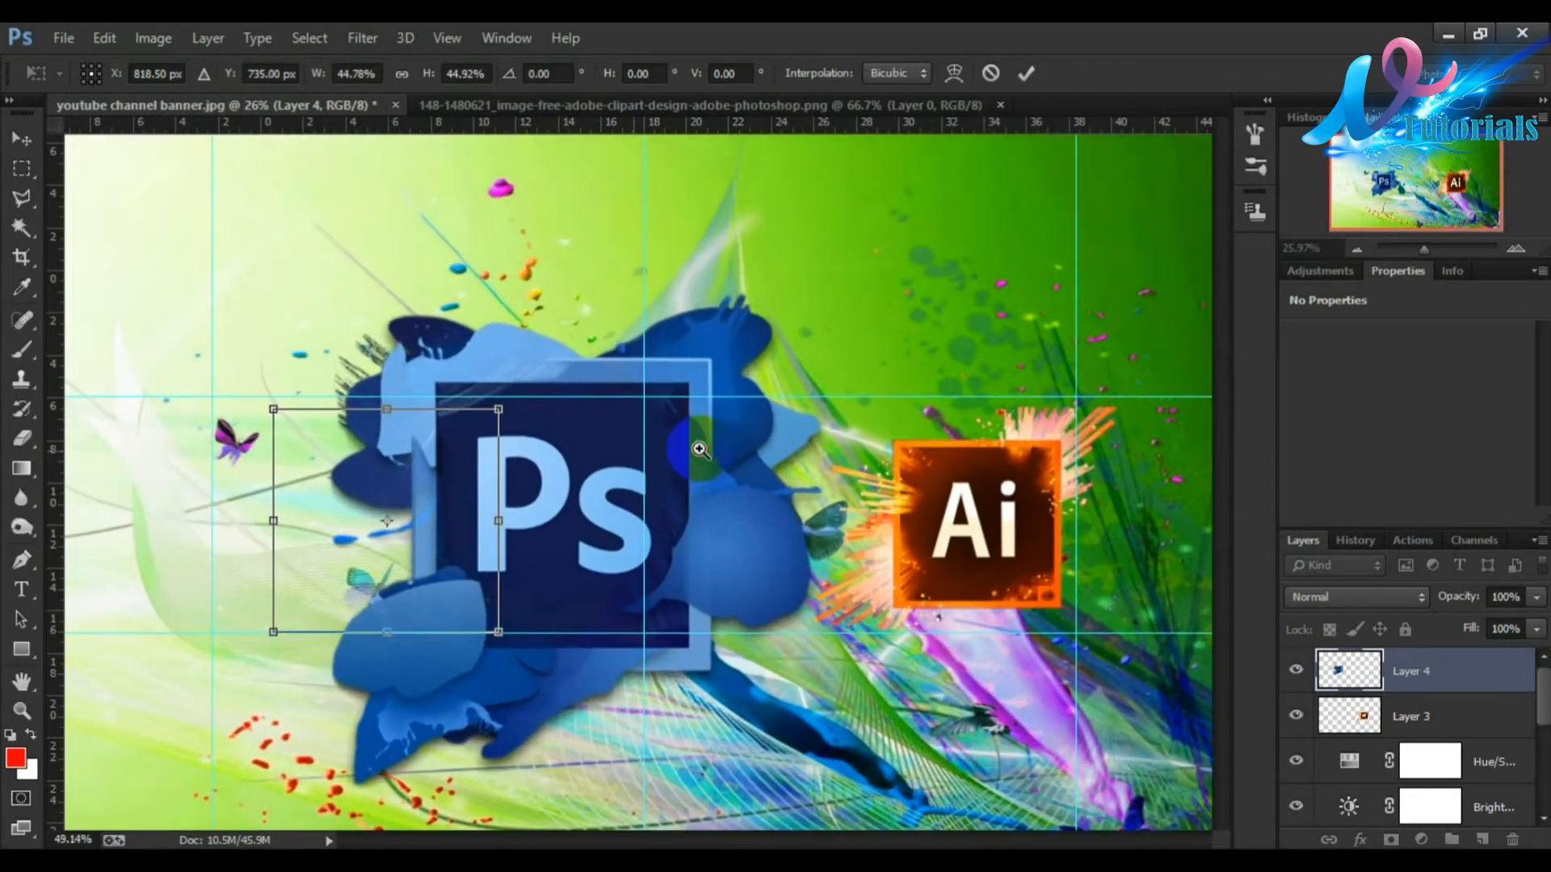
Step: Nudge the Photoshop logo slightly up and left into place and commit the transform
key(Up)
key(Up)
key(Up)
key(Up)
key(Up)
key(Up)
key(Up)
key(Up)
key(Up)
key(Up)
key(Up)
key(Up)
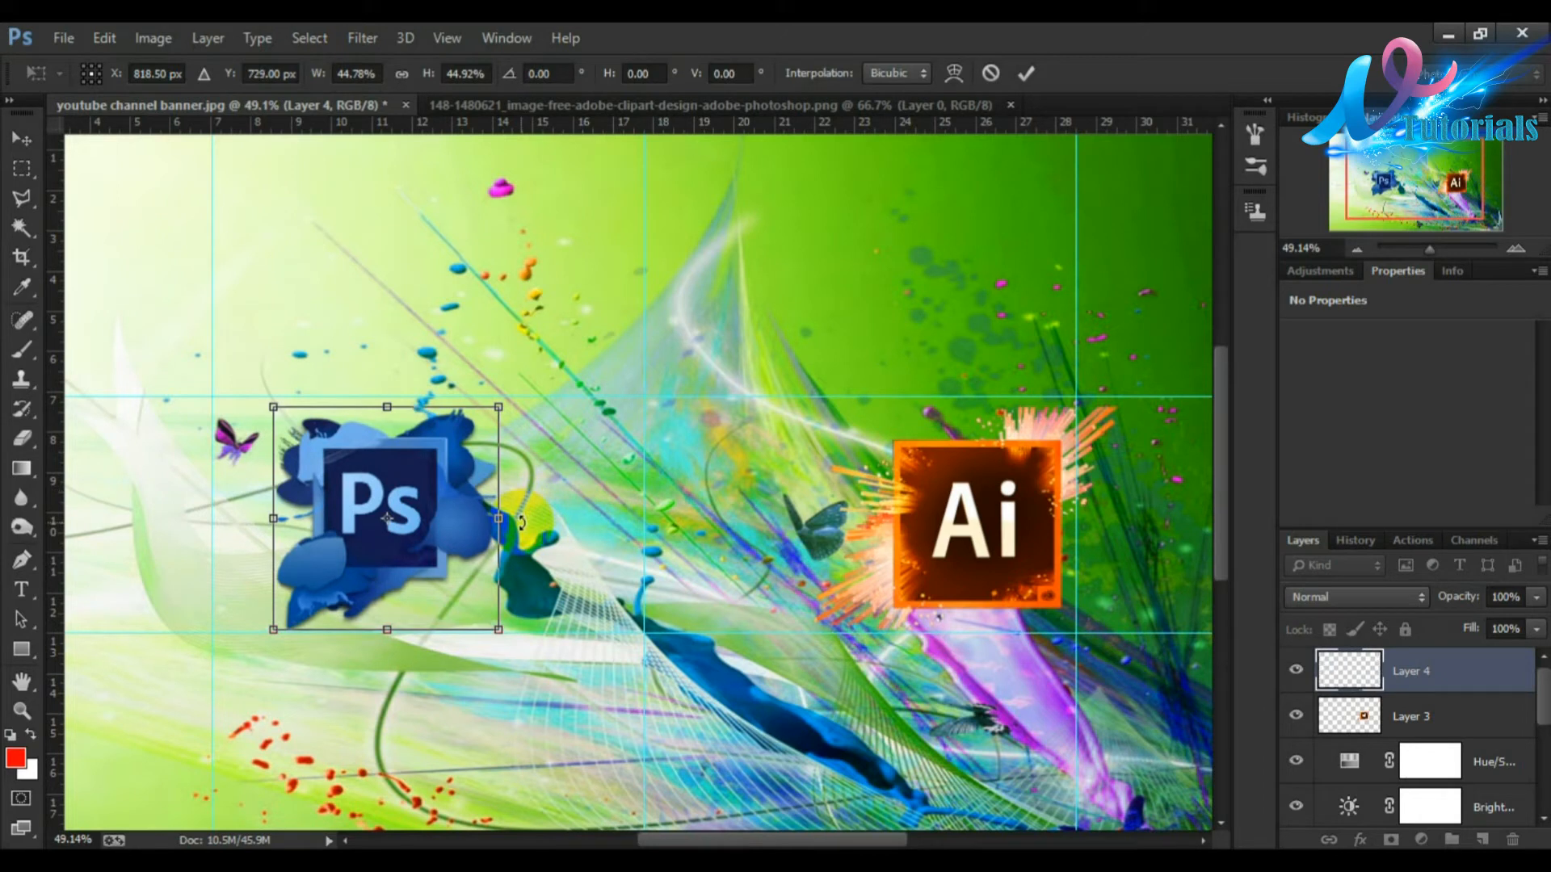
key(Down)
key(Down)
key(Left)
key(Left)
key(Left)
key(Left)
key(Left)
key(Left)
key(Left)
key(Left)
key(Left)
key(Left)
key(Left)
key(Left)
key(Left)
key(Left)
key(Left)
key(Left)
key(Left)
key(Left)
key(Left)
key(Left)
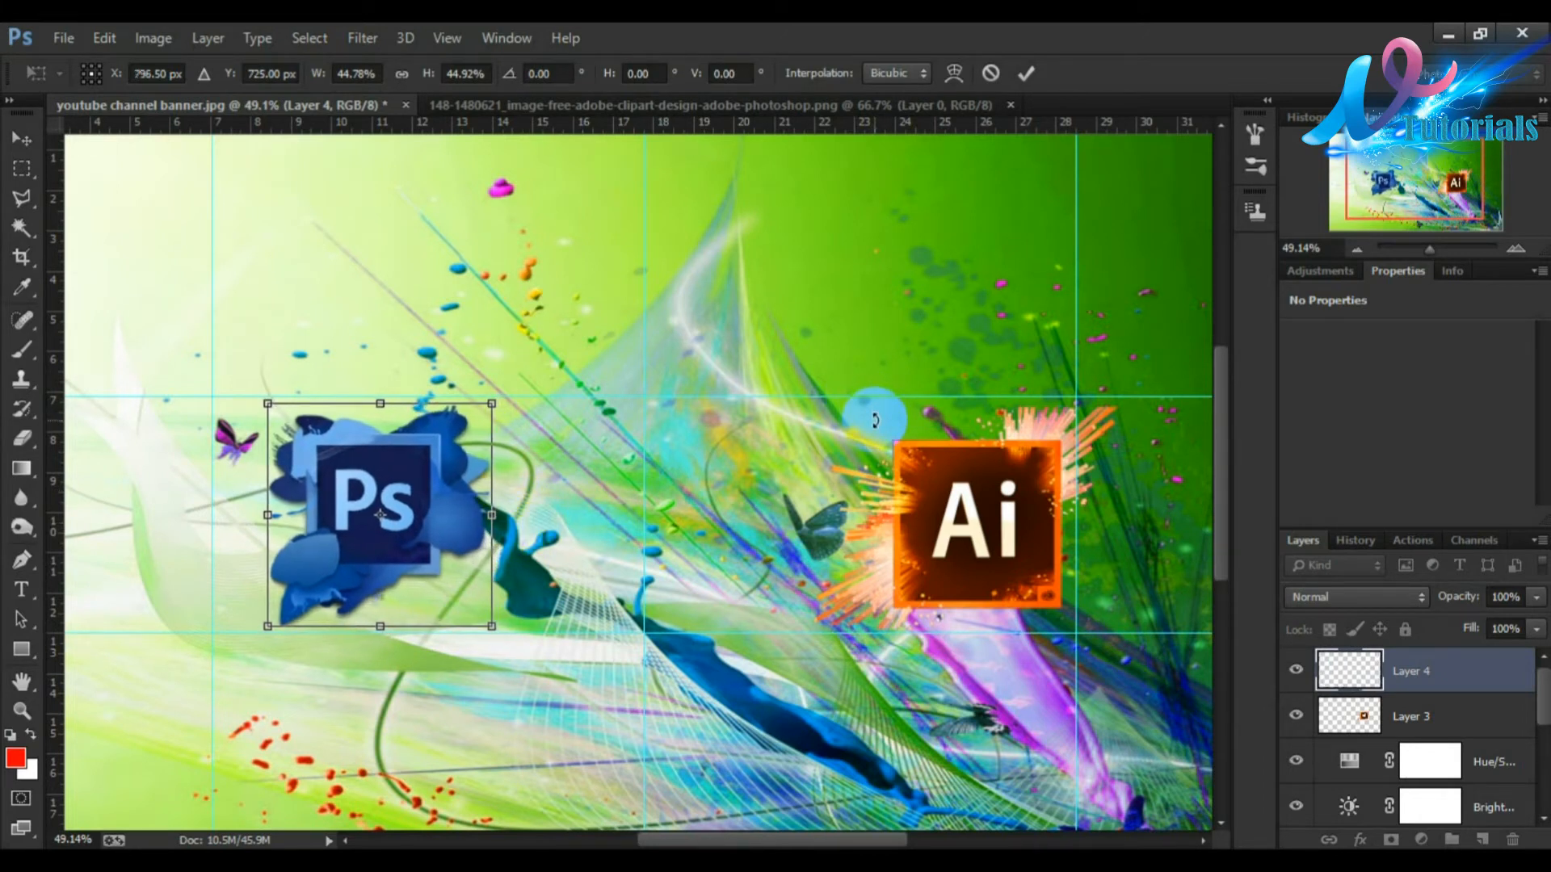
key(Left)
key(Left)
key(Left)
key(Left)
key(Left)
key(Left)
key(Left)
key(Left)
key(Left)
key(Left)
key(Left)
key(Left)
key(Left)
key(Left)
key(Left)
key(Left)
key(Left)
key(Left)
key(Left)
key(Left)
key(Left)
key(Left)
key(Left)
key(Left)
key(Left)
key(Left)
key(Left)
key(Left)
key(Left)
key(Left)
key(Left)
key(Left)
key(Left)
key(Left)
key(Left)
key(Left)
key(Left)
key(Left)
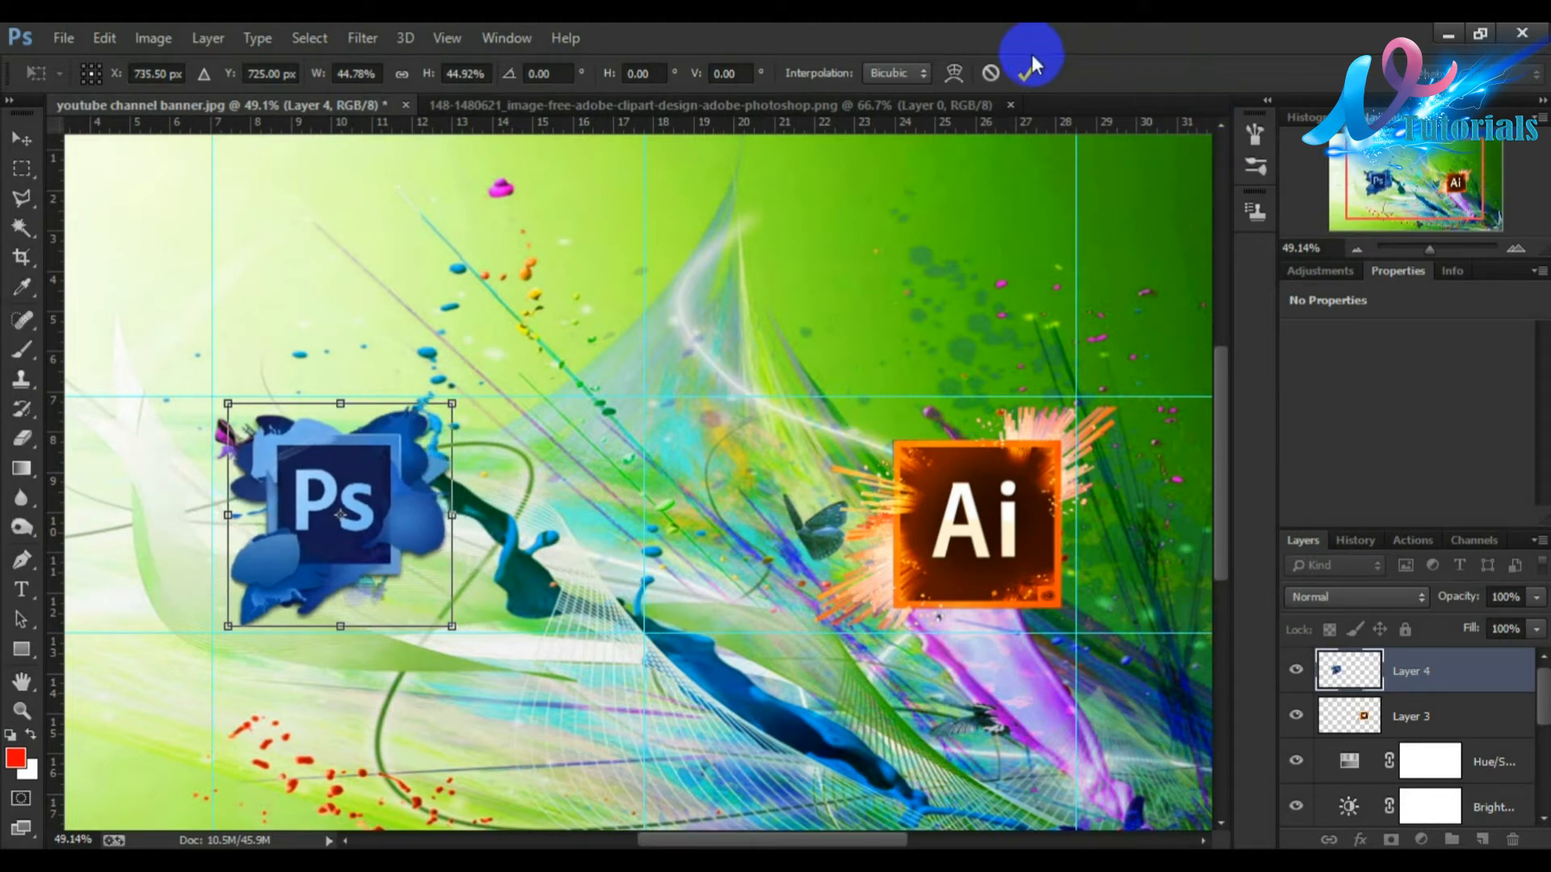
click(1024, 77)
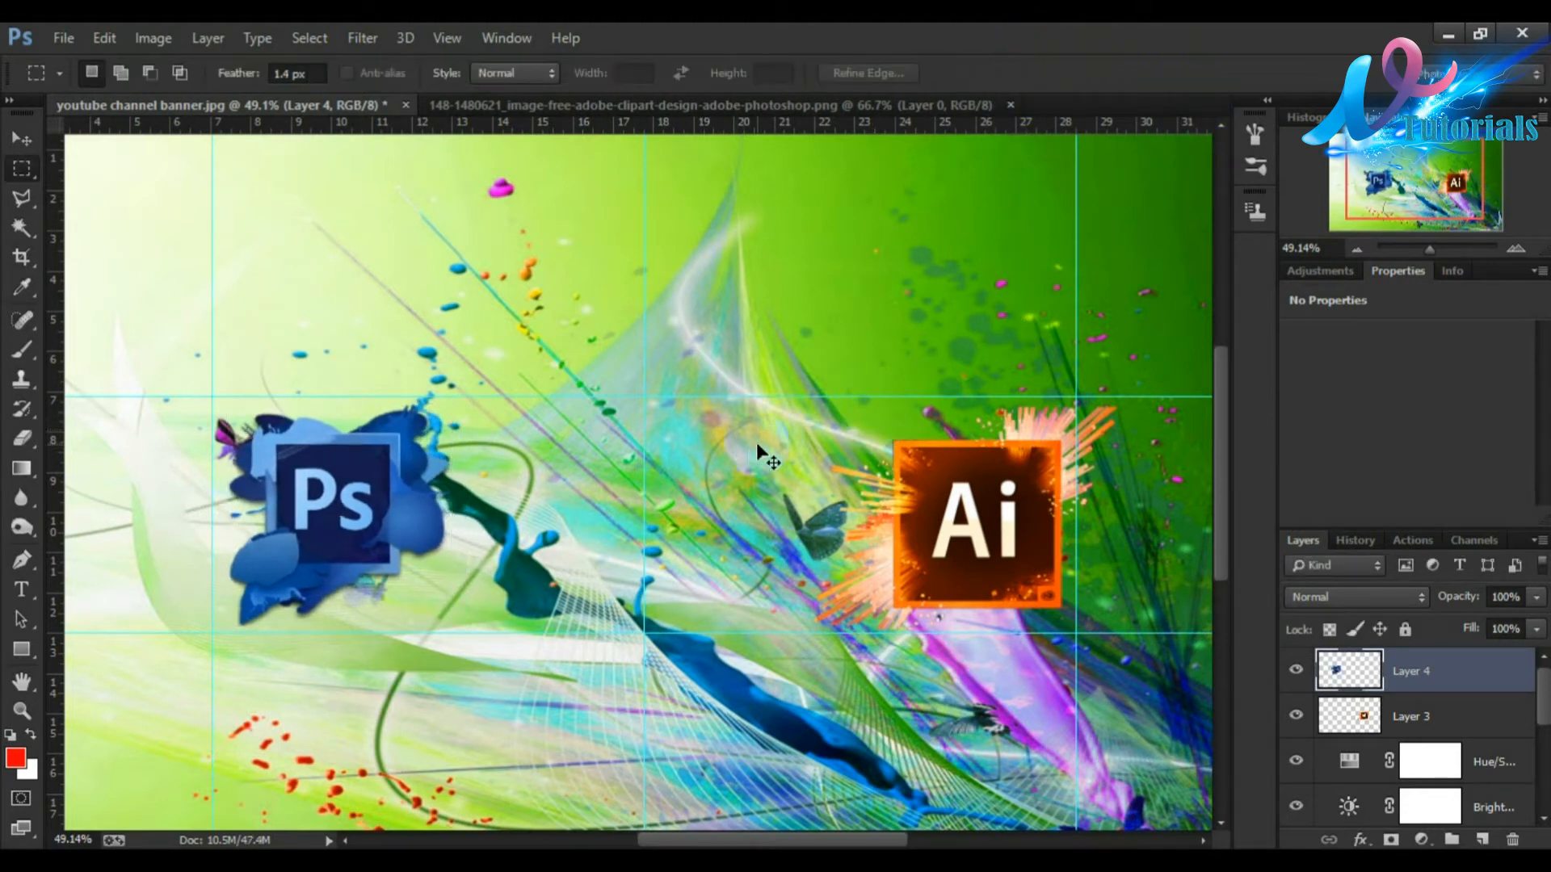
scroll(717, 451, down, 3)
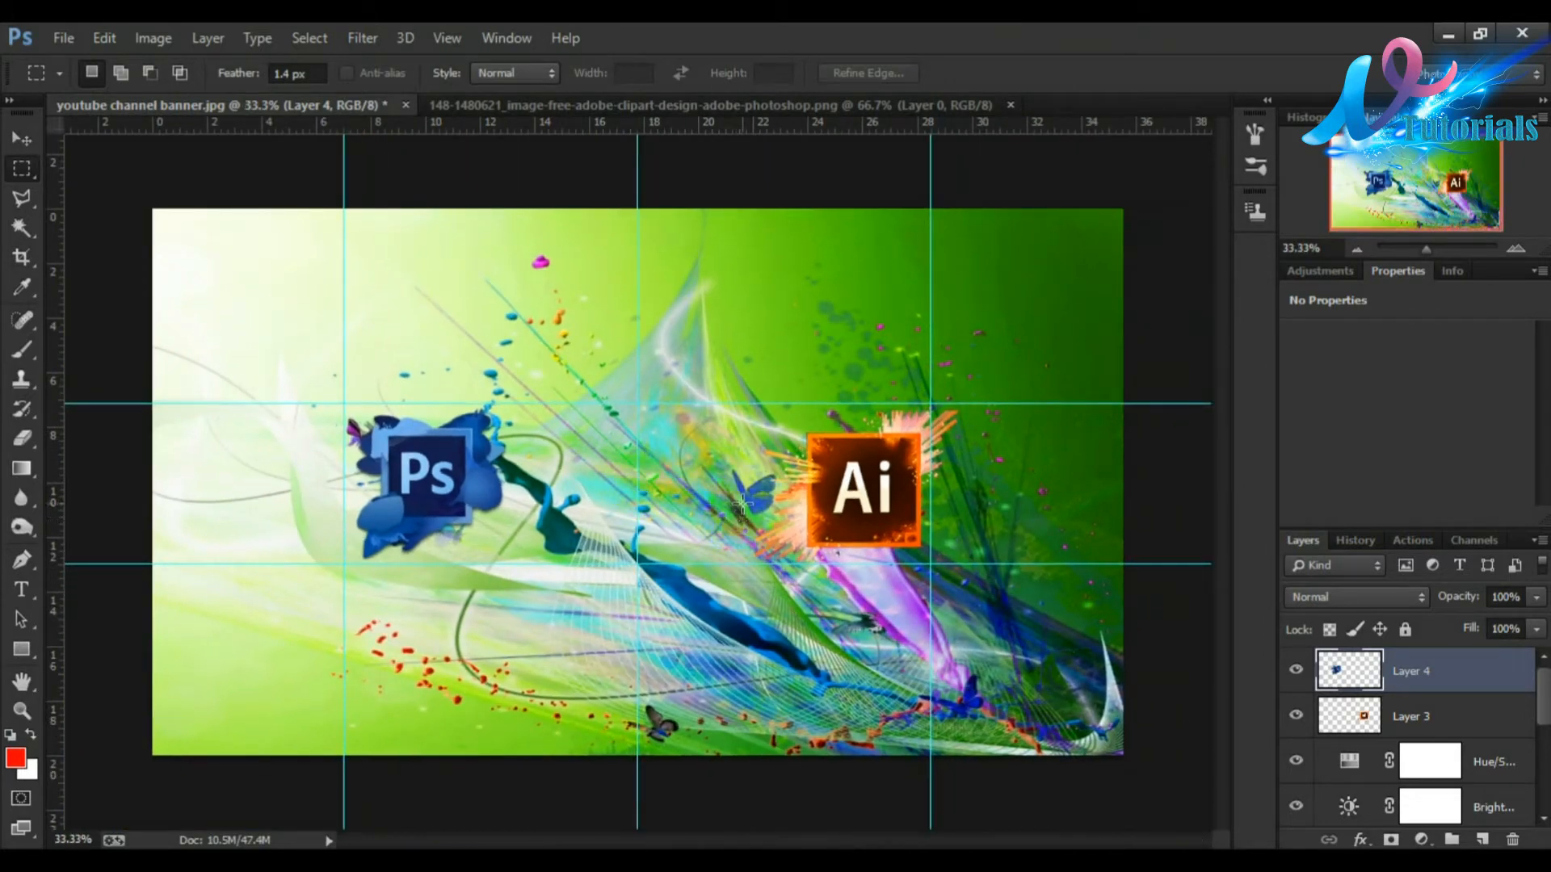
click(980, 109)
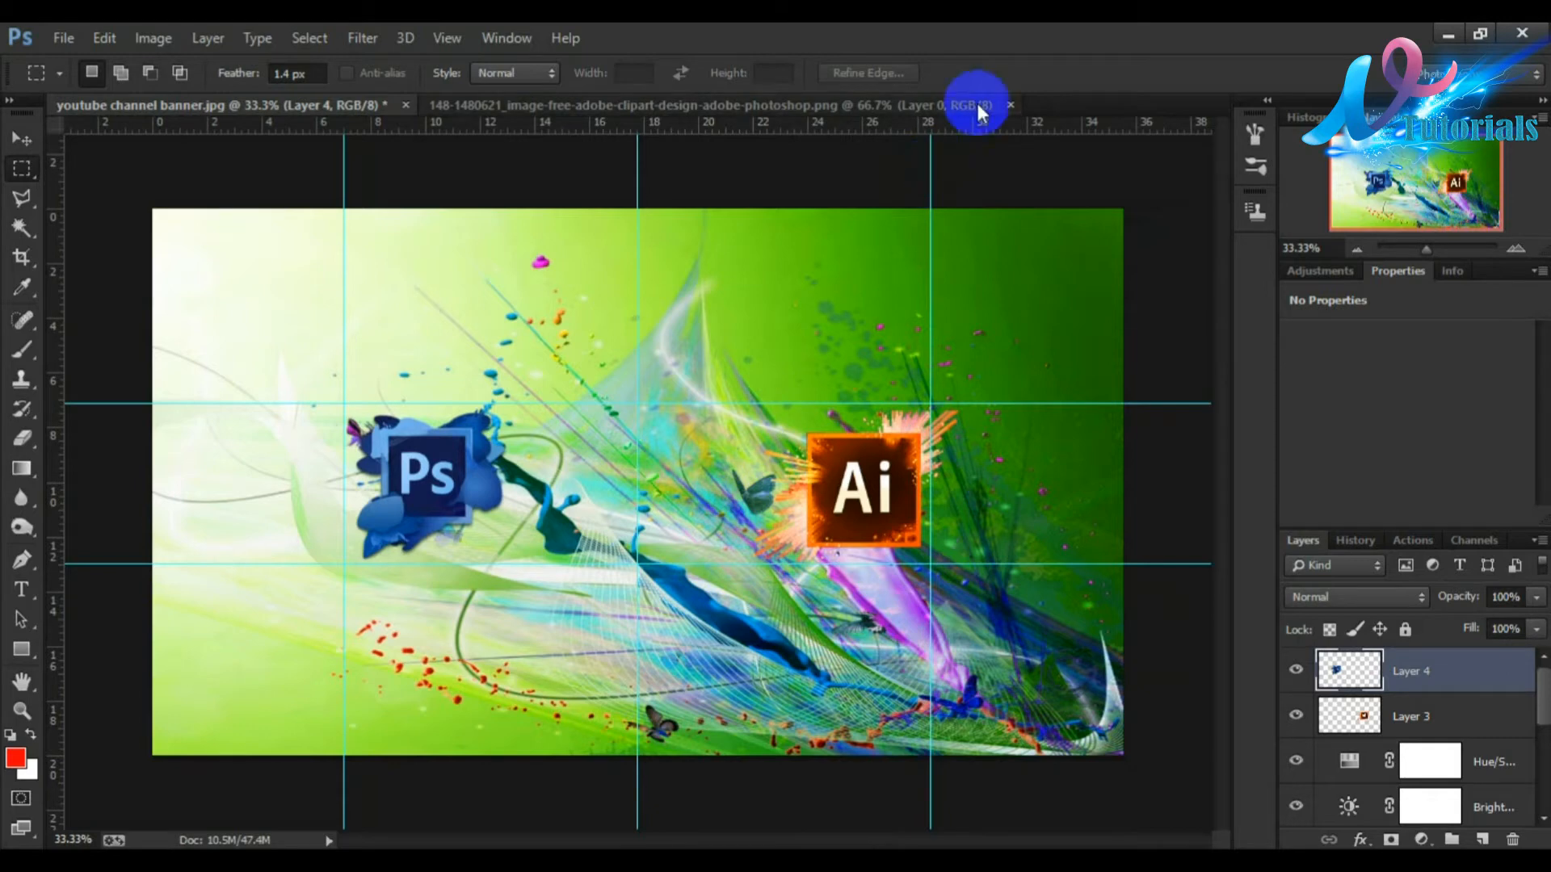
Step: Close the Photoshop logo document and open the Word and Excel logo images
click(1012, 105)
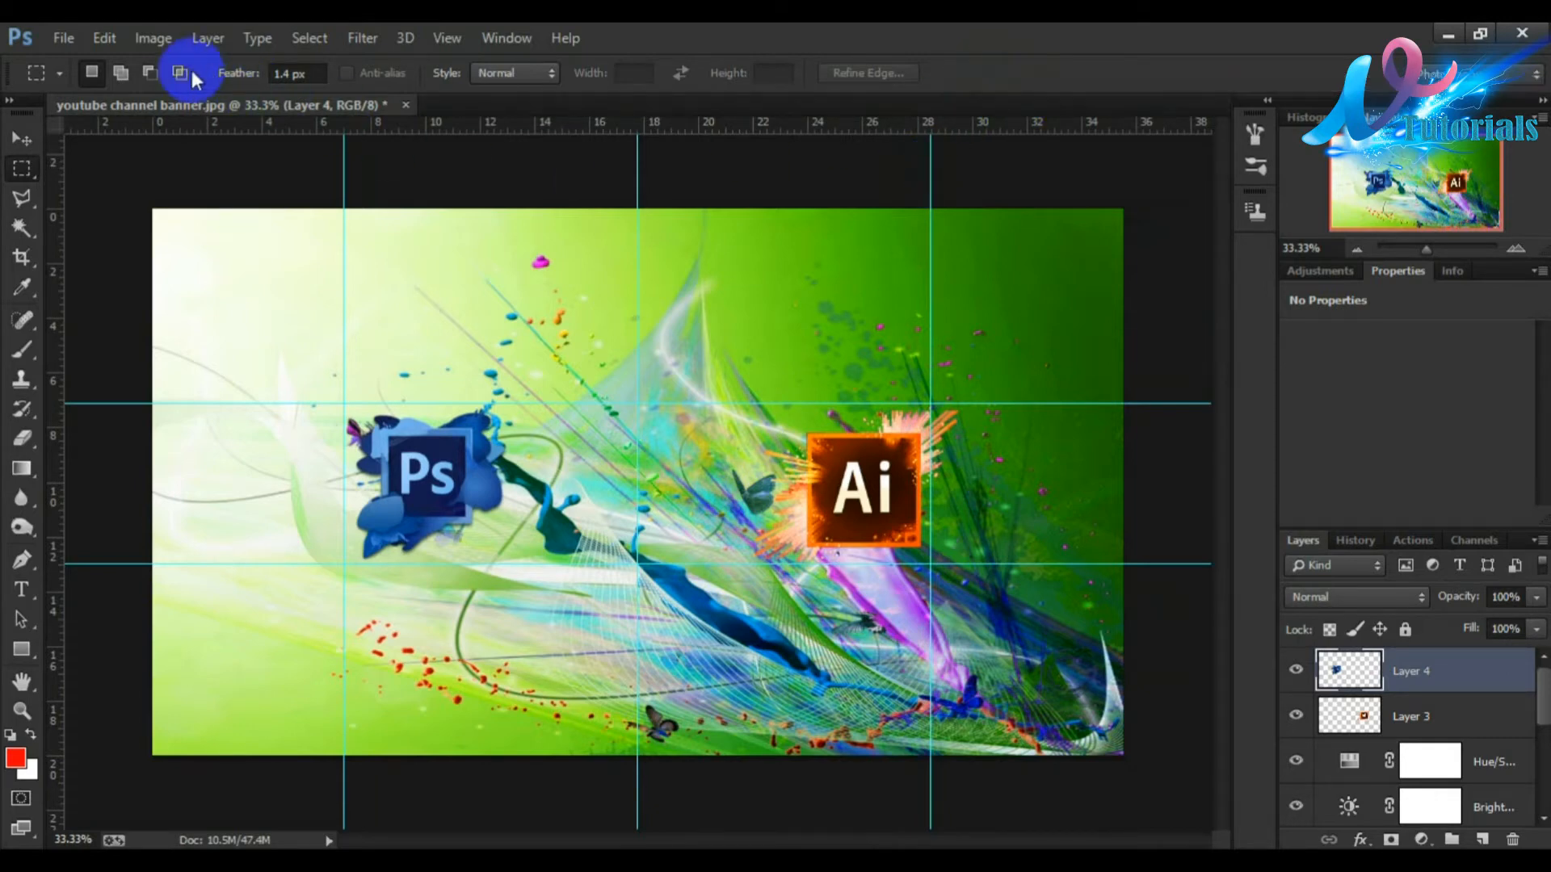
click(63, 36)
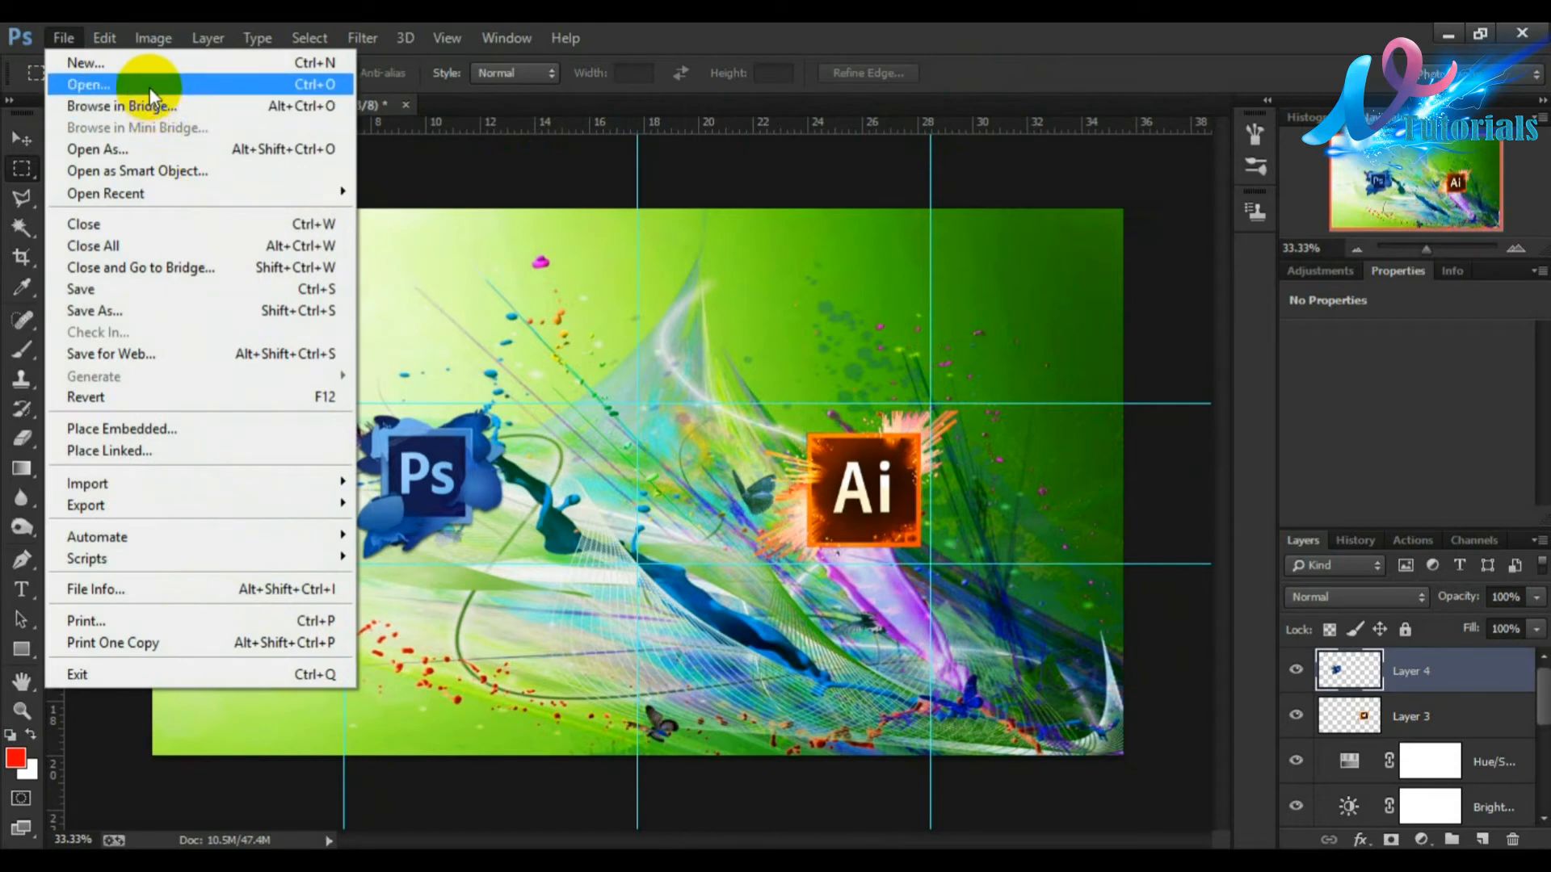
click(145, 84)
drag(1033, 305, 1052, 438)
click(668, 462)
click(573, 432)
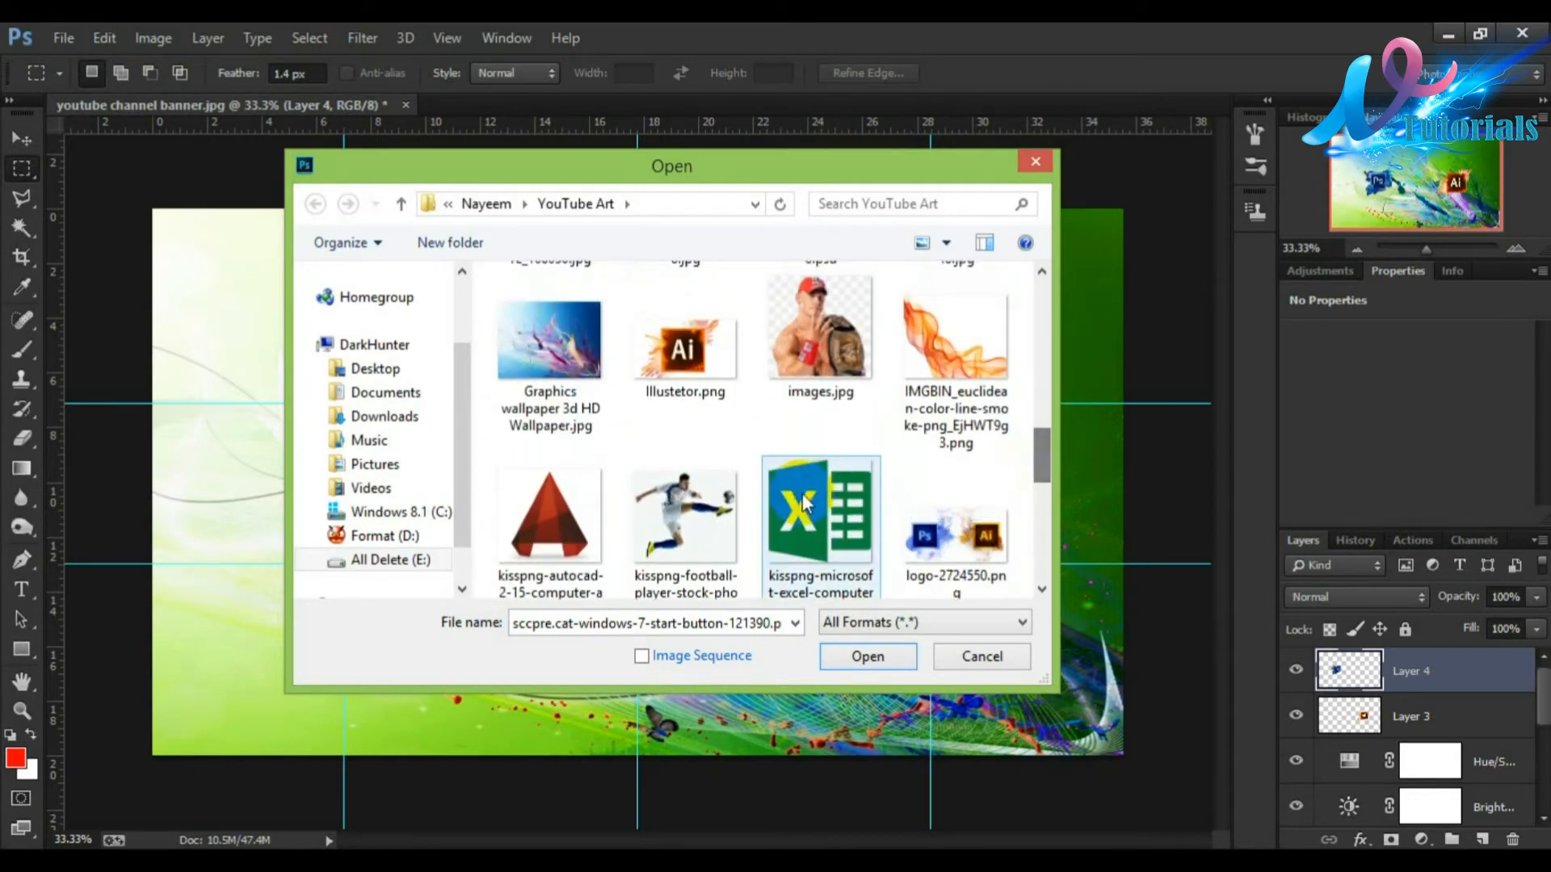
ctrl+click(824, 504)
click(867, 656)
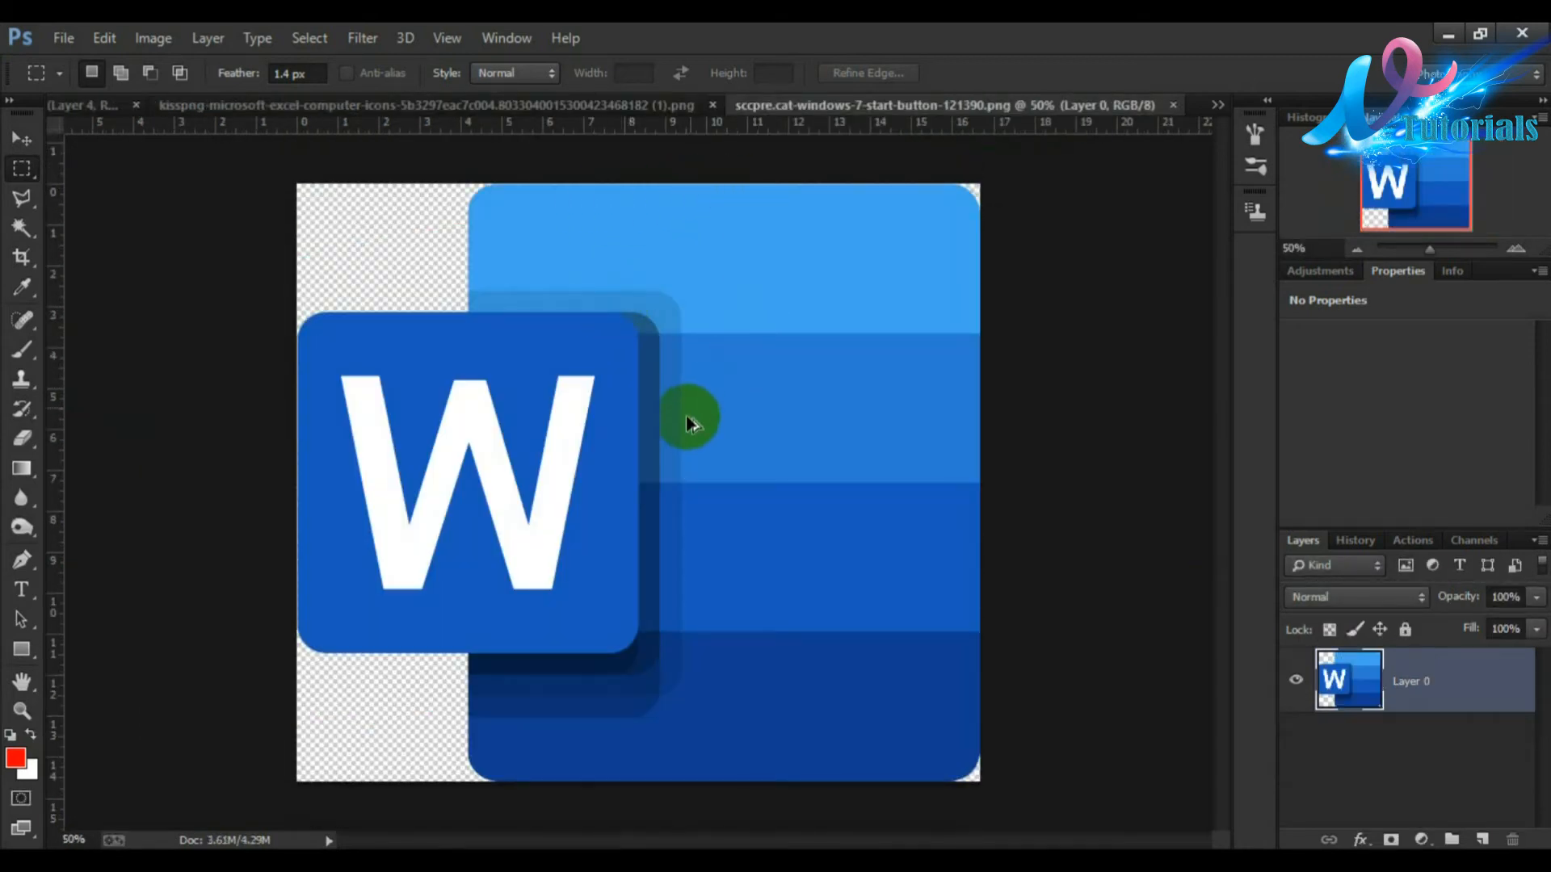
Step: Drag the Word logo into the banner, scale it to about 33% and place it right of the Ai logo
drag(582, 301, 777, 535)
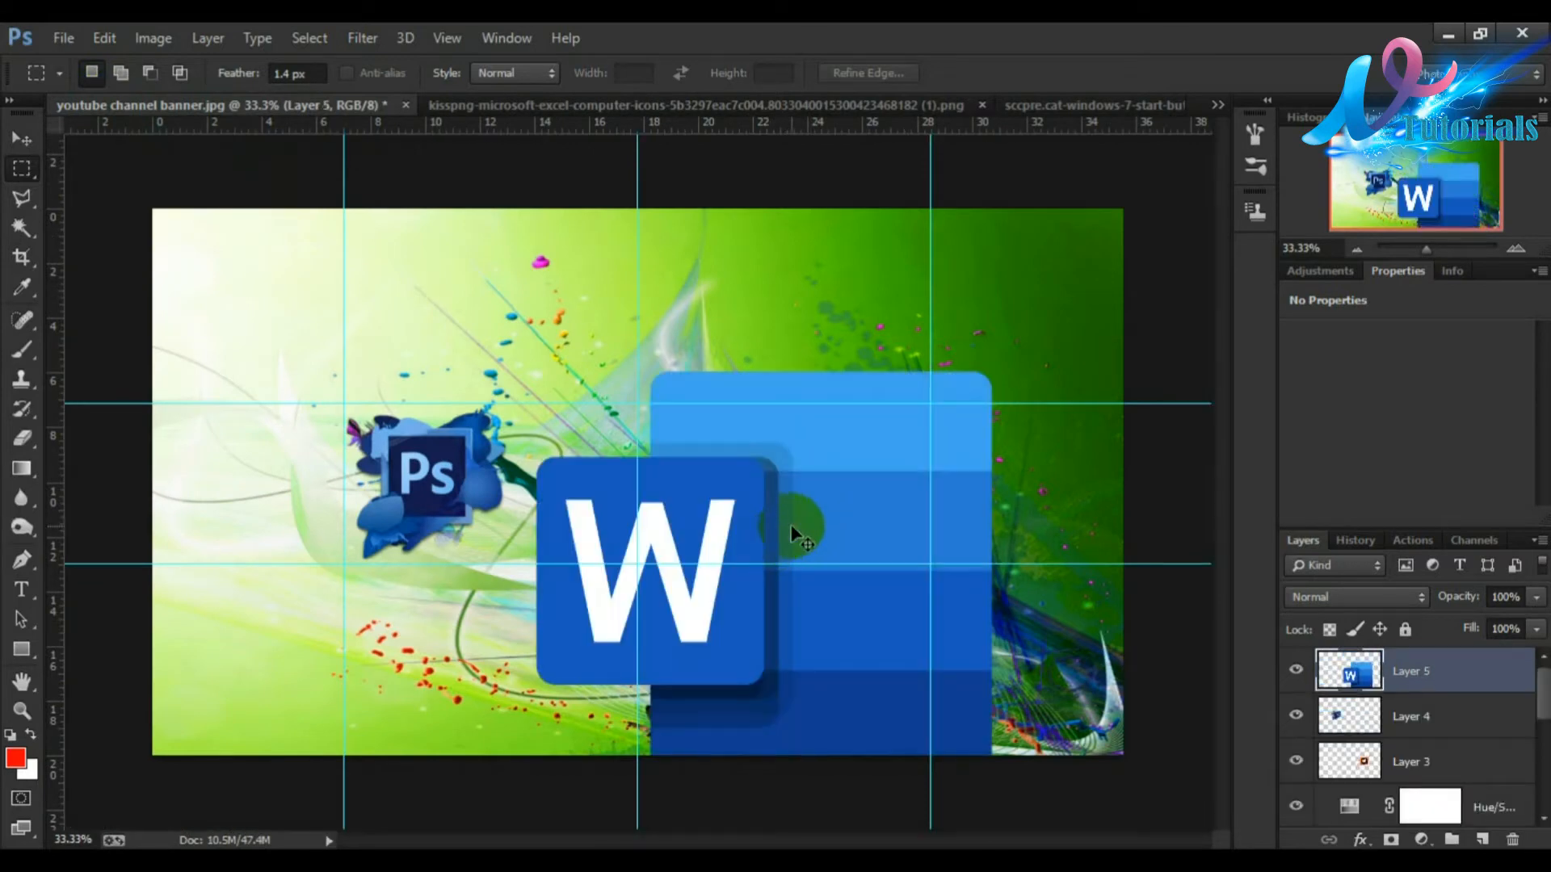
key(ctrl+t)
drag(992, 376, 1088, 430)
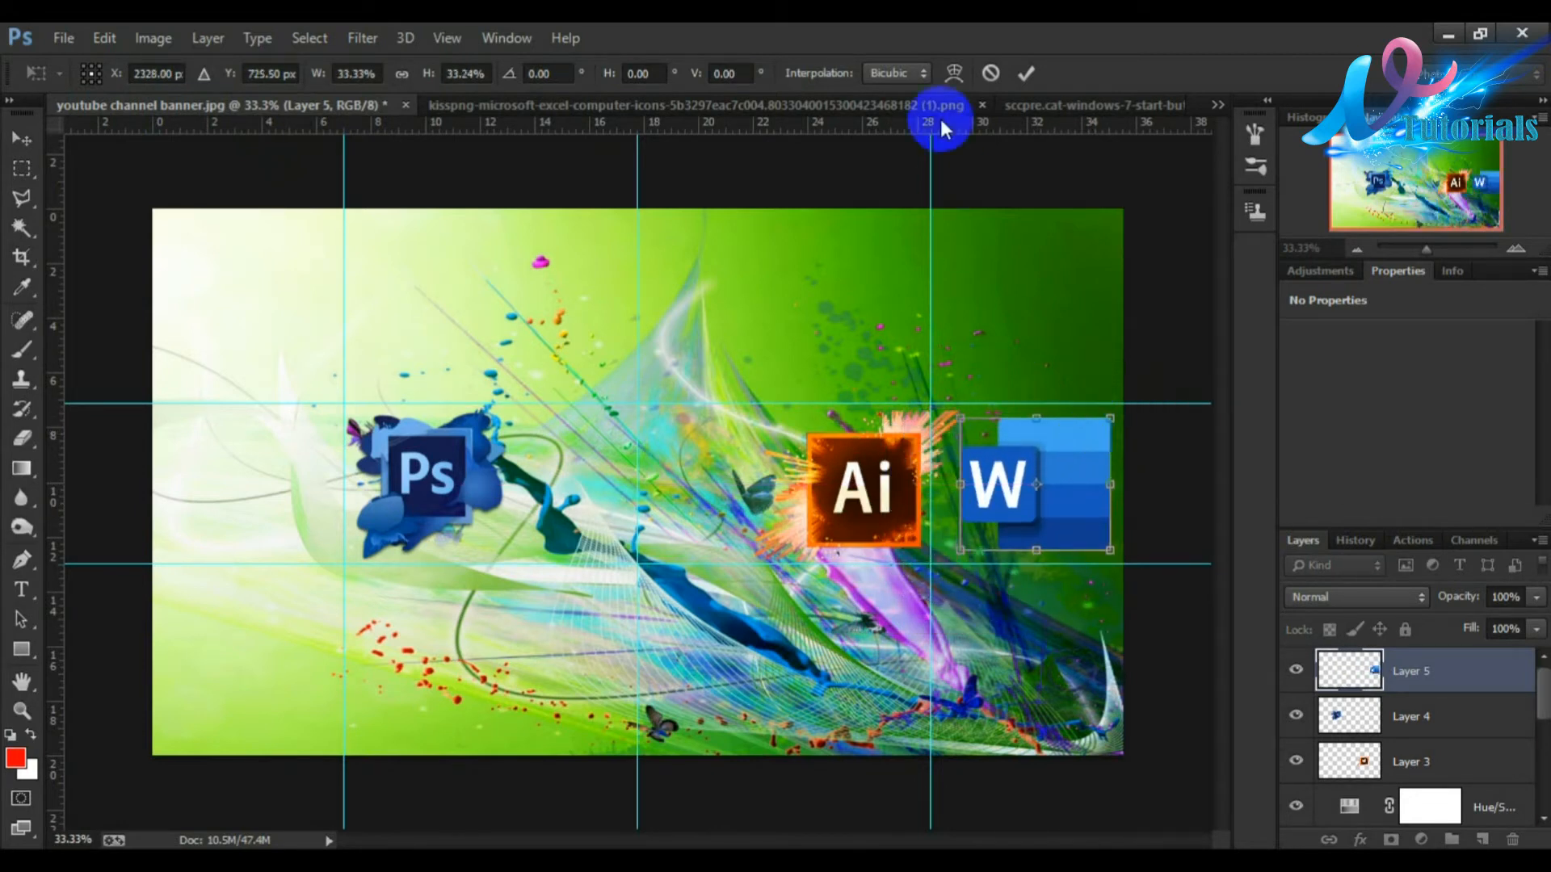
click(1025, 76)
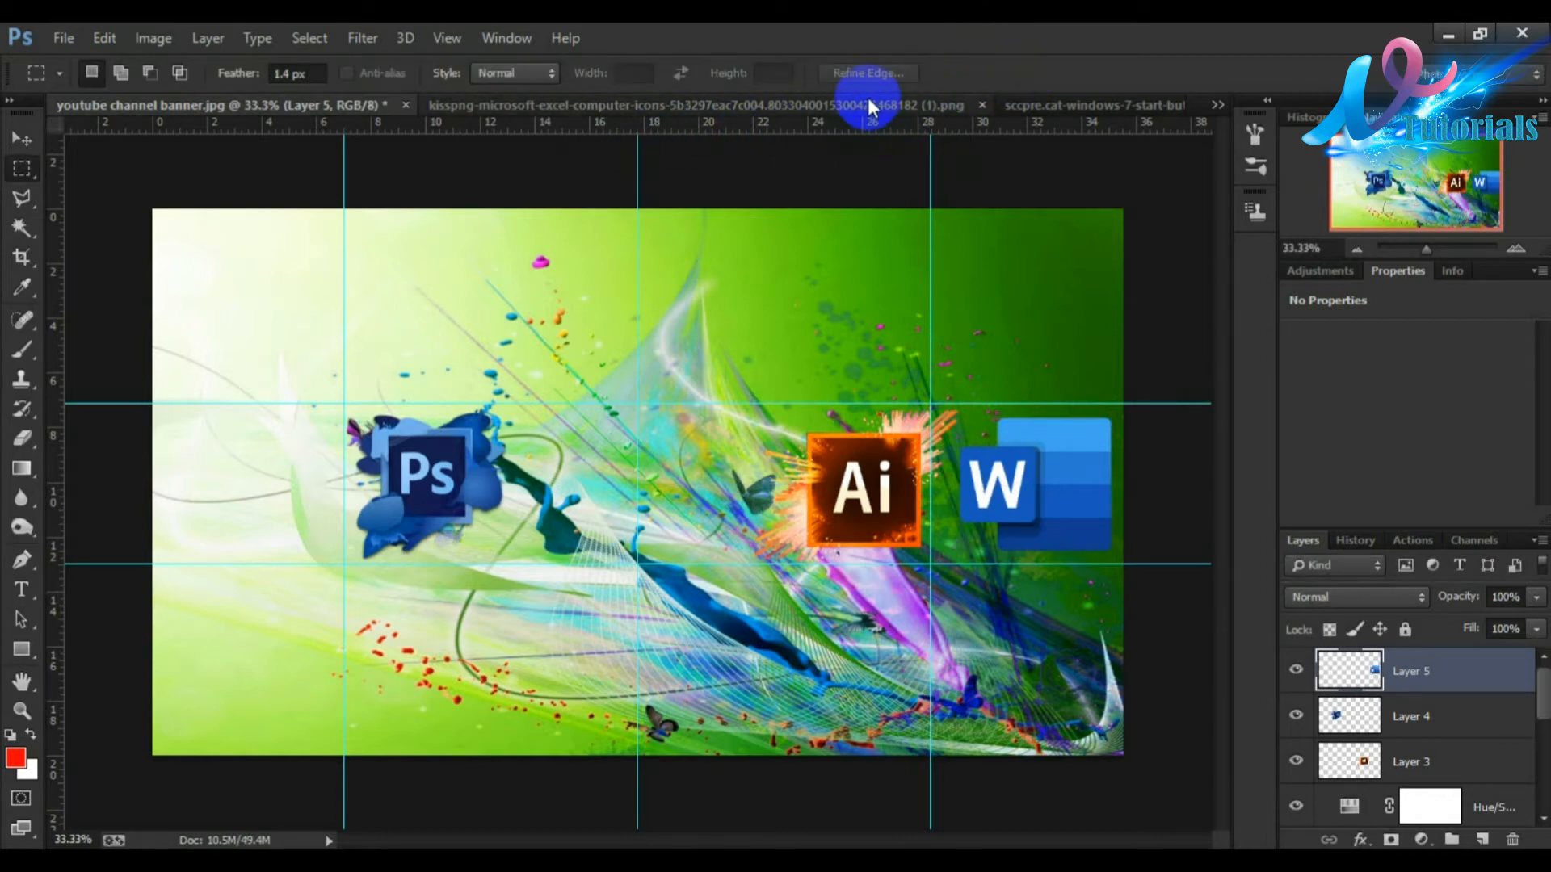
Step: Drag the Excel logo into the banner and close the Word and Excel logo documents
click(868, 104)
drag(426, 328, 410, 467)
click(1095, 104)
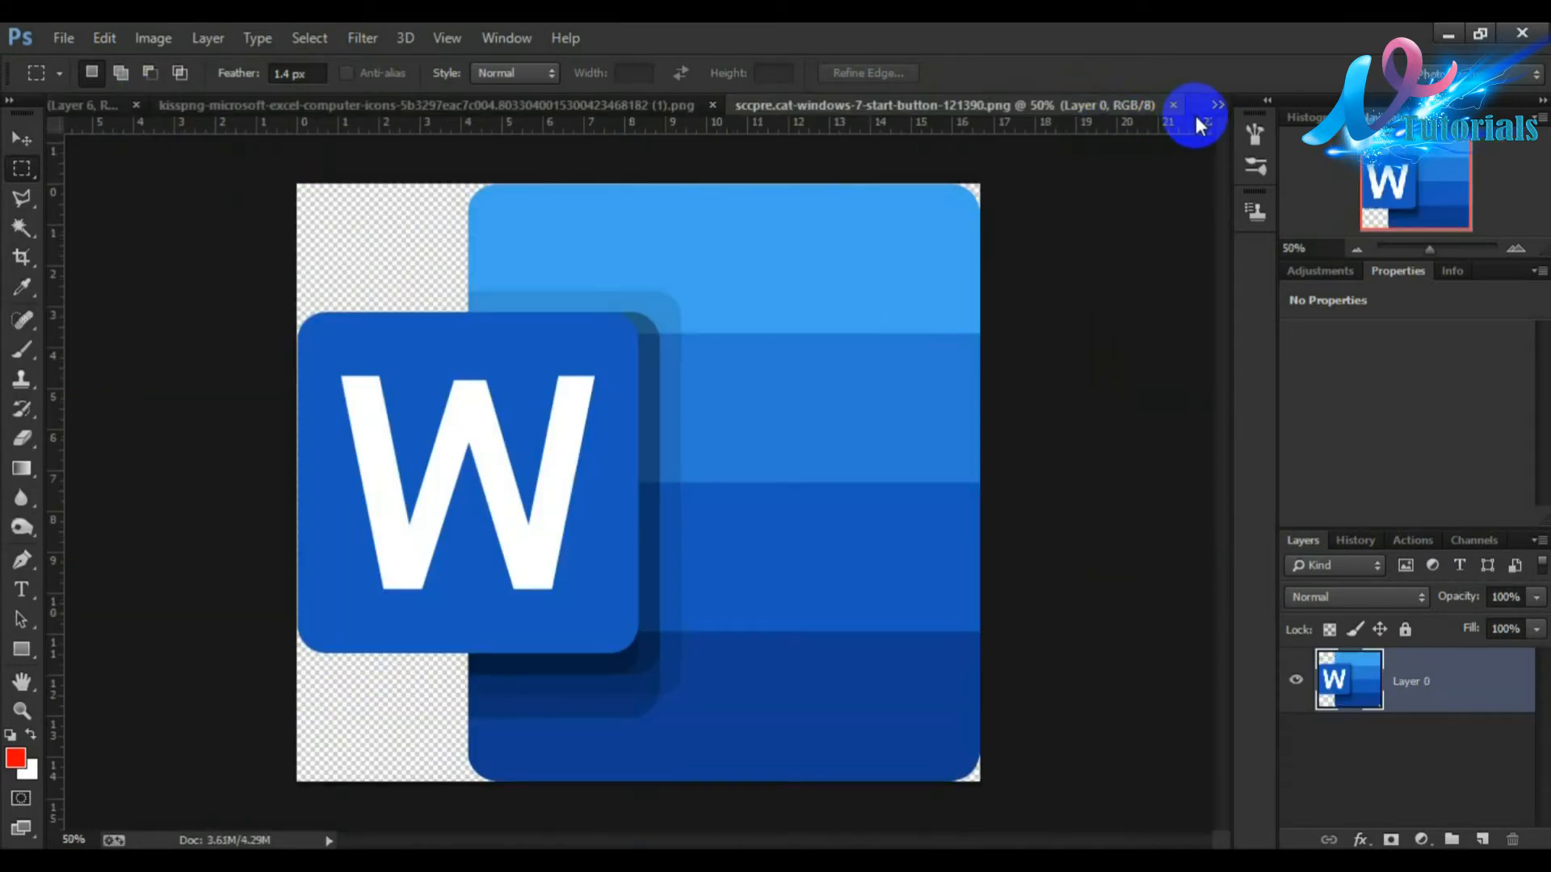
click(1173, 106)
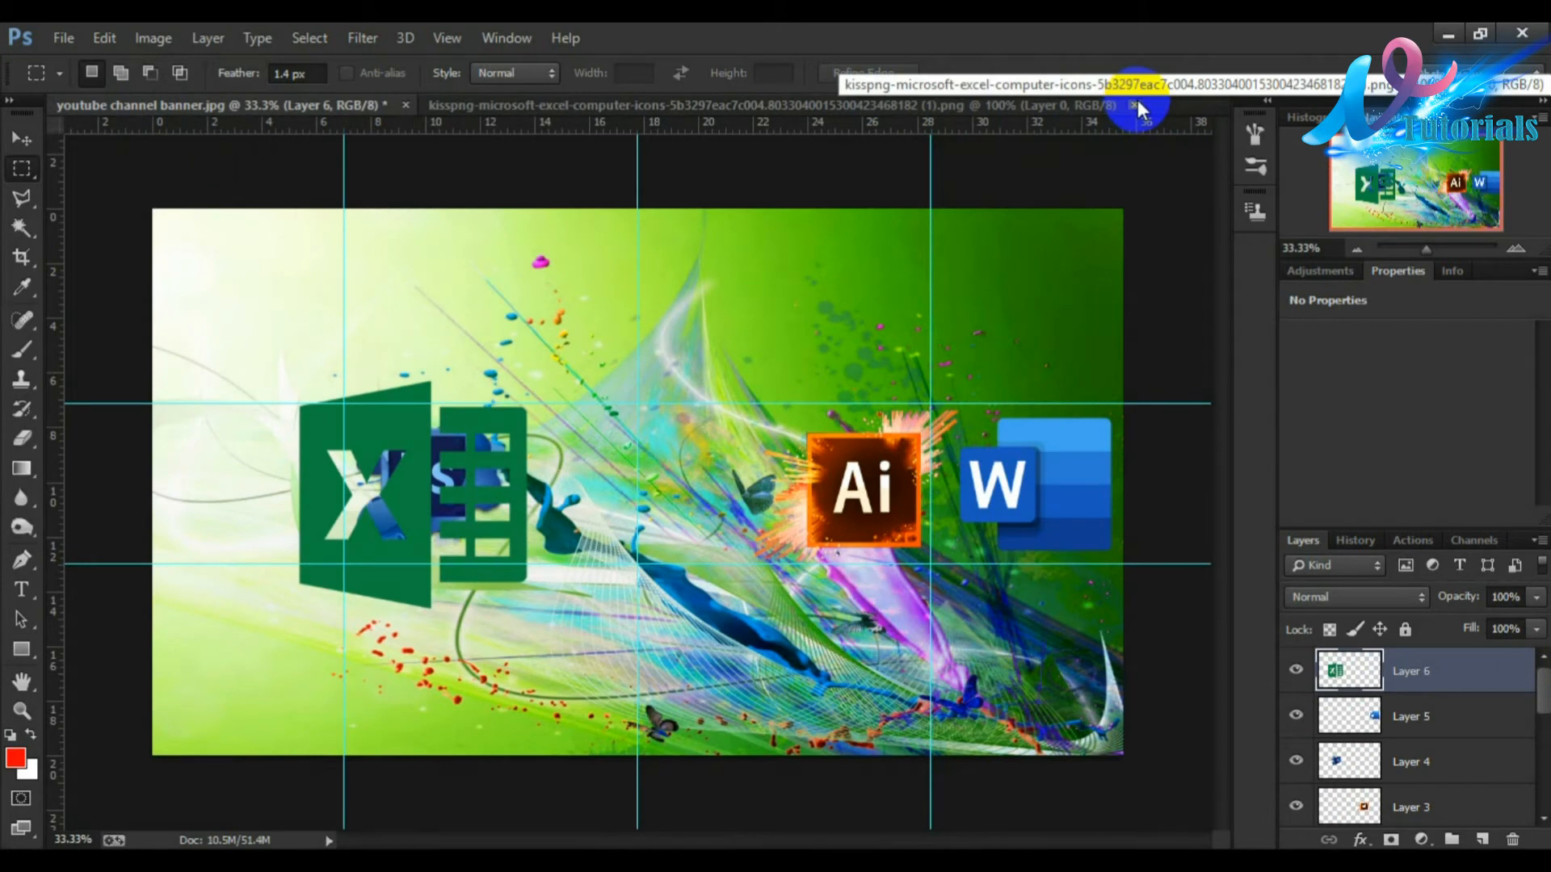
click(1134, 105)
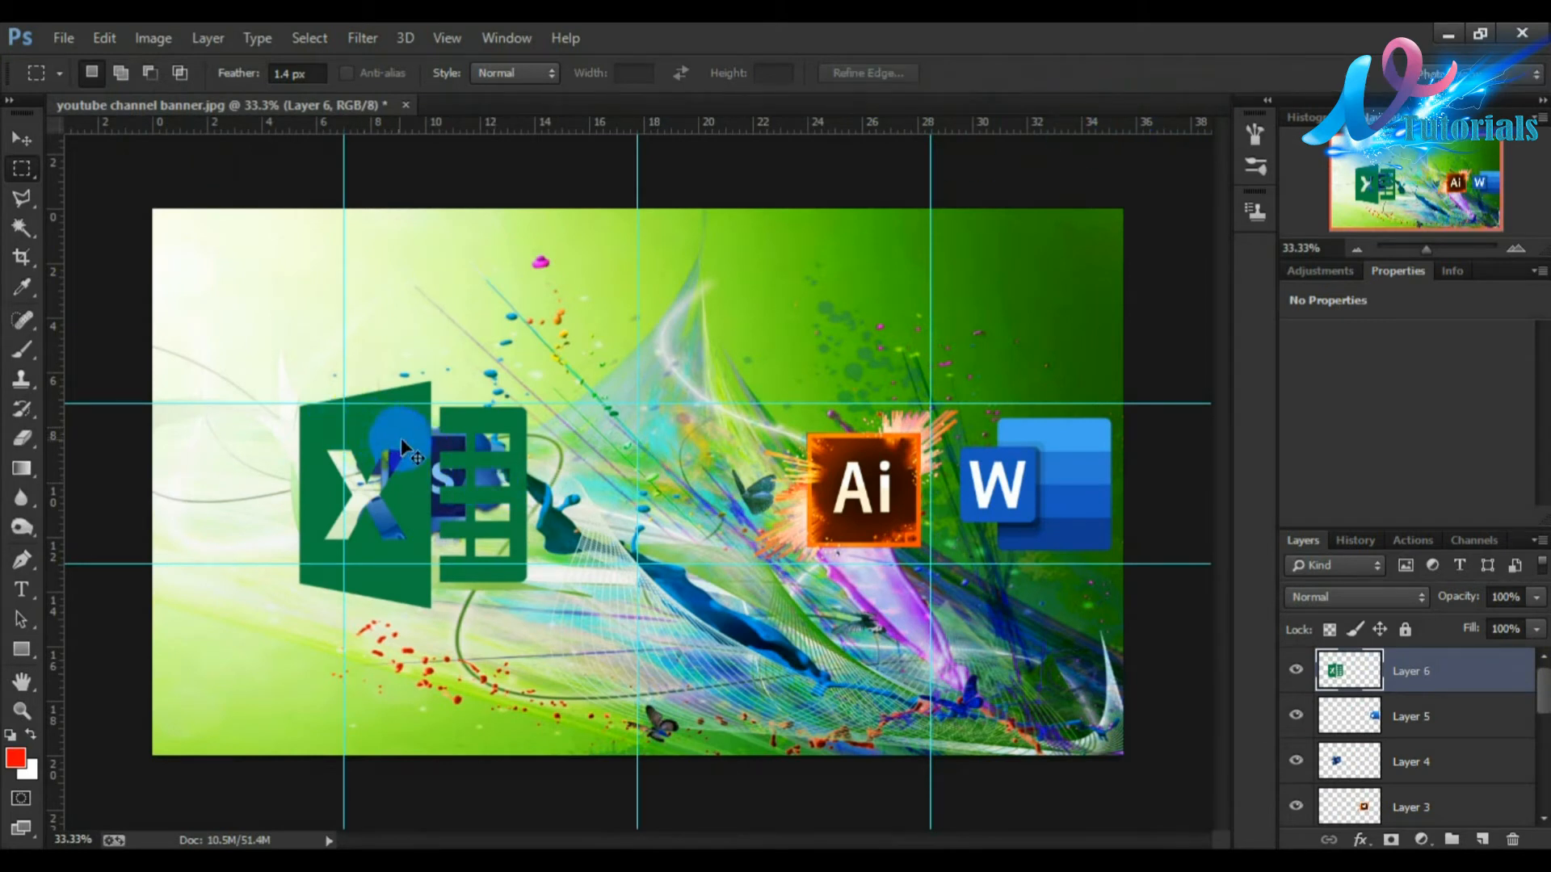
Step: Scale the Excel logo to about 65%, place it left of the Photoshop logo, nudge it up and commit
key(ctrl+t)
drag(515, 387, 437, 466)
drag(377, 513, 274, 470)
key(Up)
key(Up)
key(Up)
key(Up)
key(Up)
key(Up)
key(Up)
key(Up)
key(Up)
key(Up)
key(Up)
key(Up)
key(Up)
key(Up)
key(Up)
key(Up)
key(Up)
key(Up)
key(Up)
key(Up)
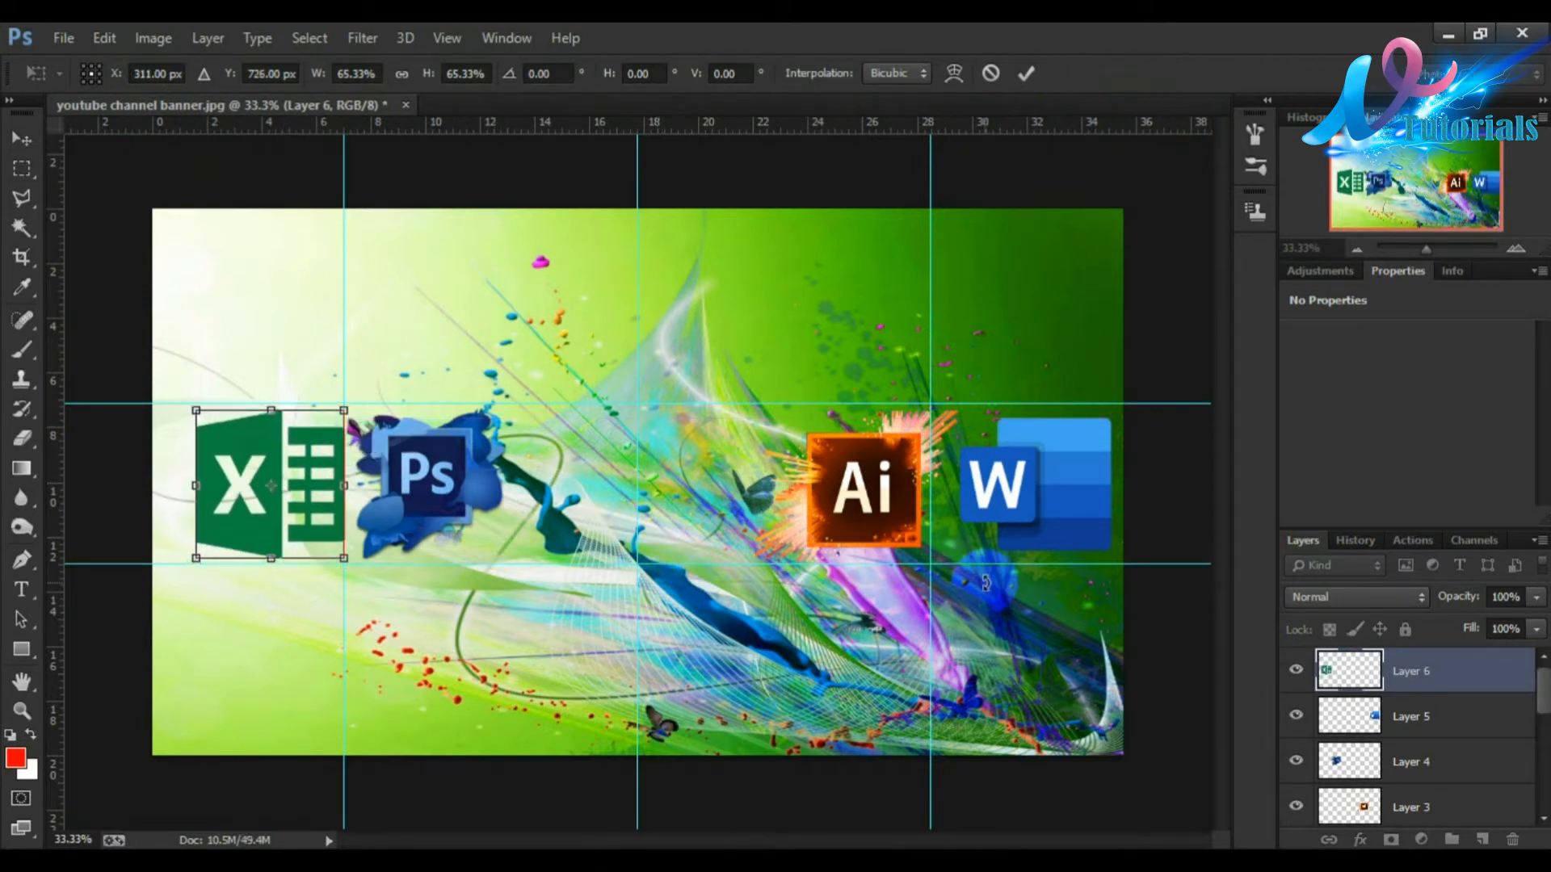
click(1028, 74)
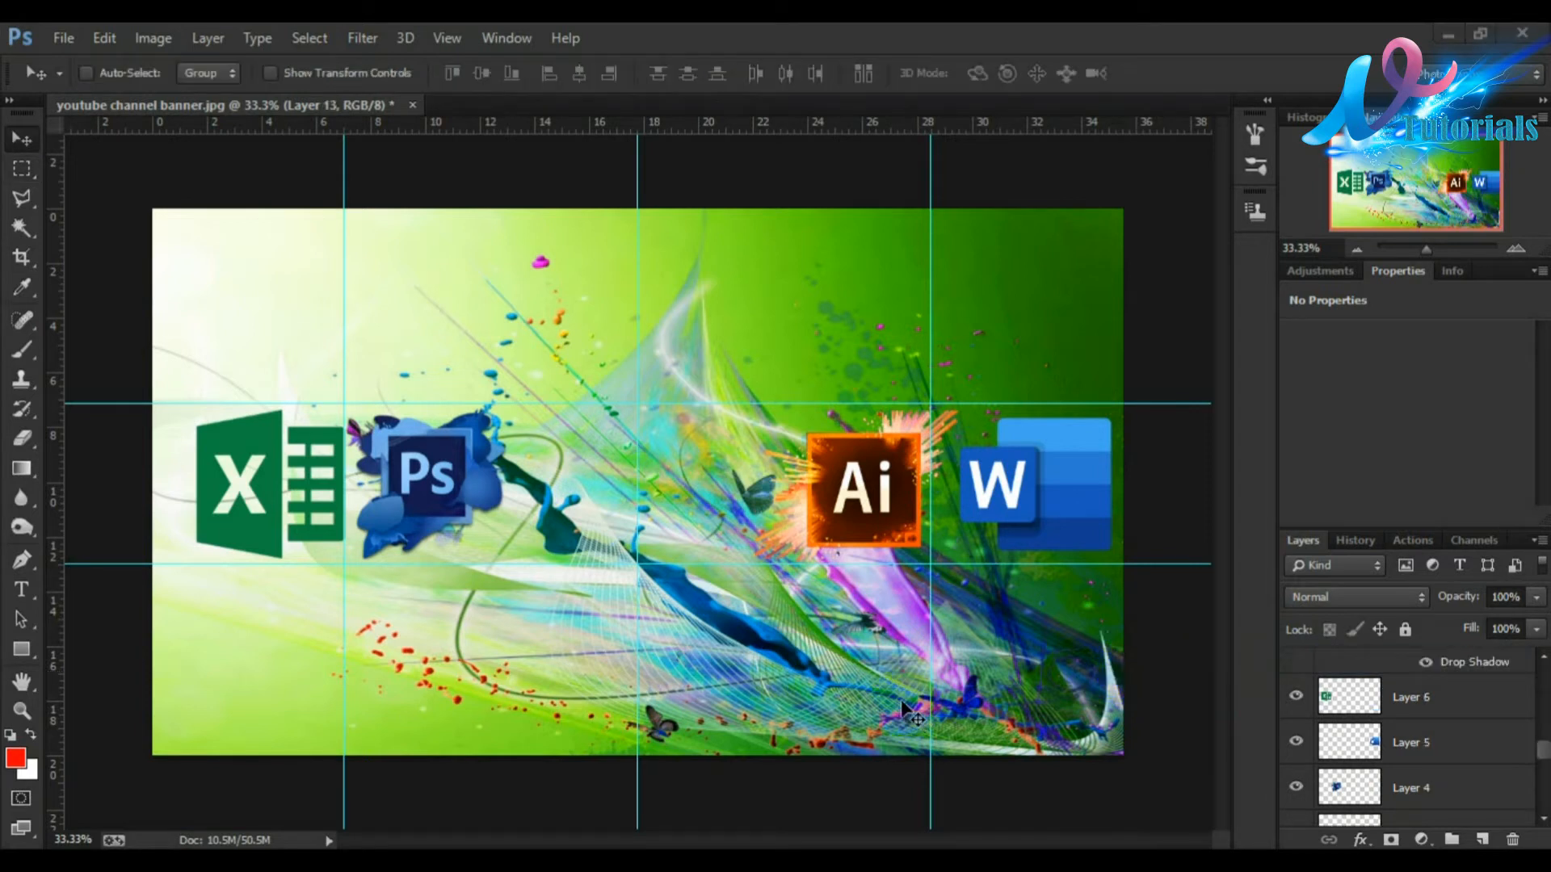
Step: Scroll through the layer list to inspect the existing text layers and their Logo text
click(1540, 755)
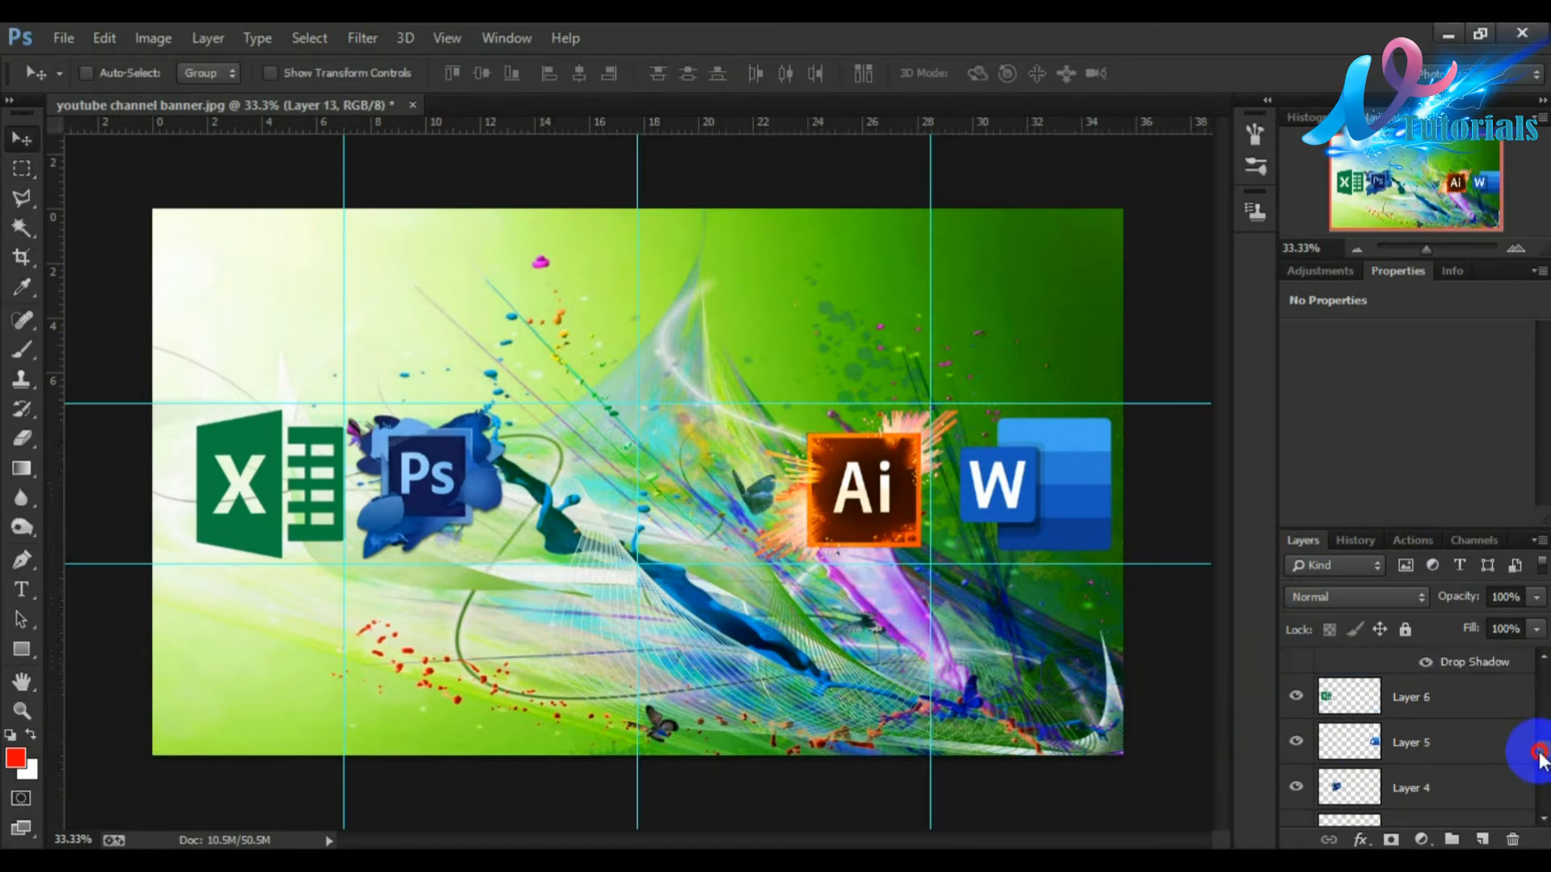
scroll(1534, 759, up, 10)
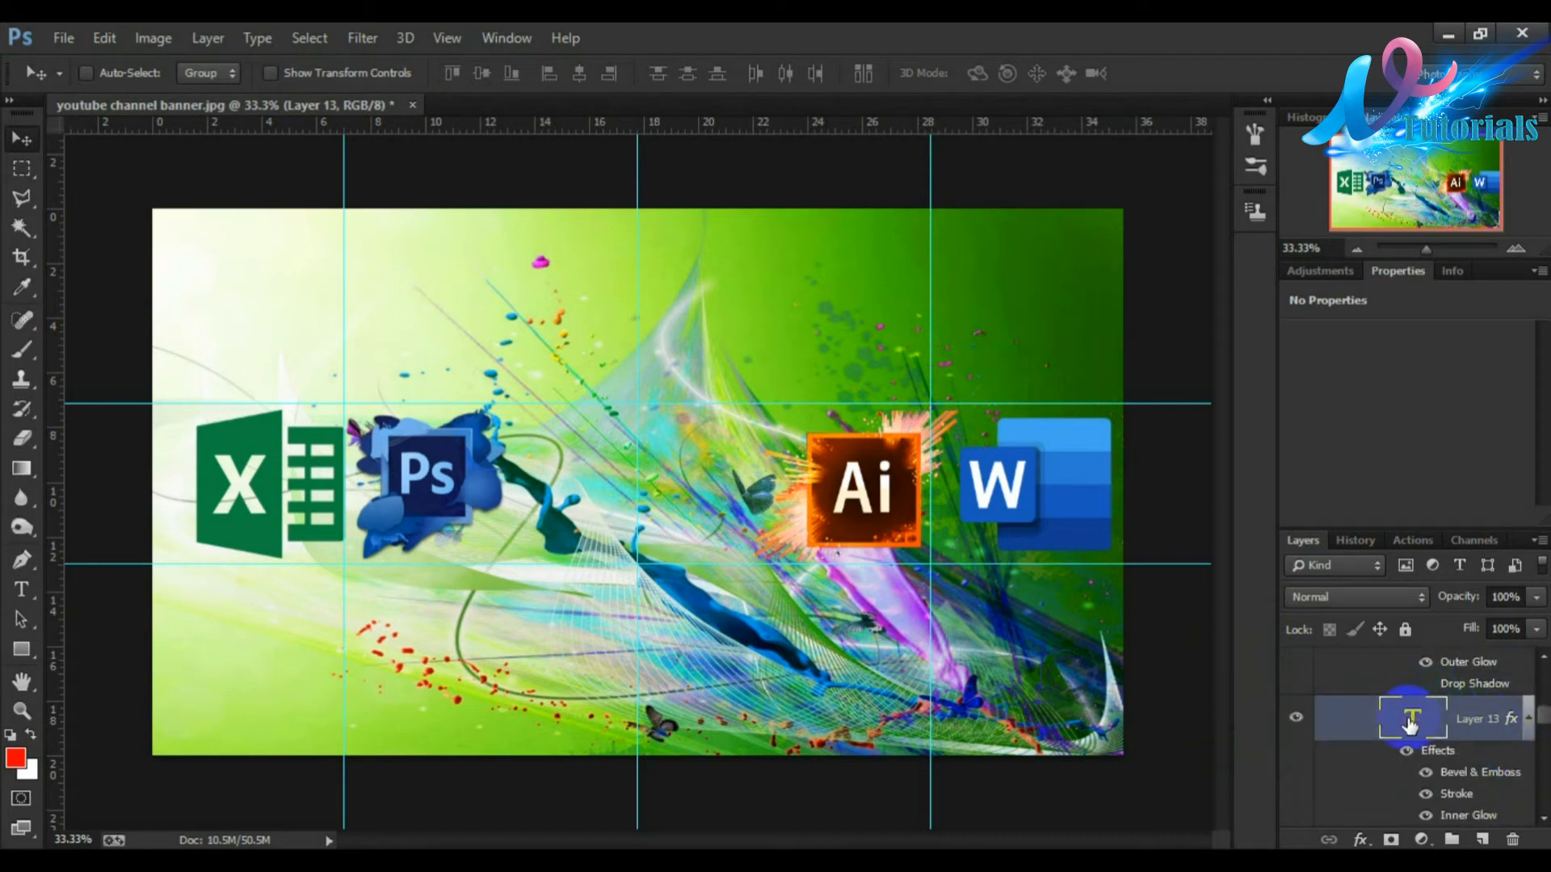
scroll(1410, 725, up, 5)
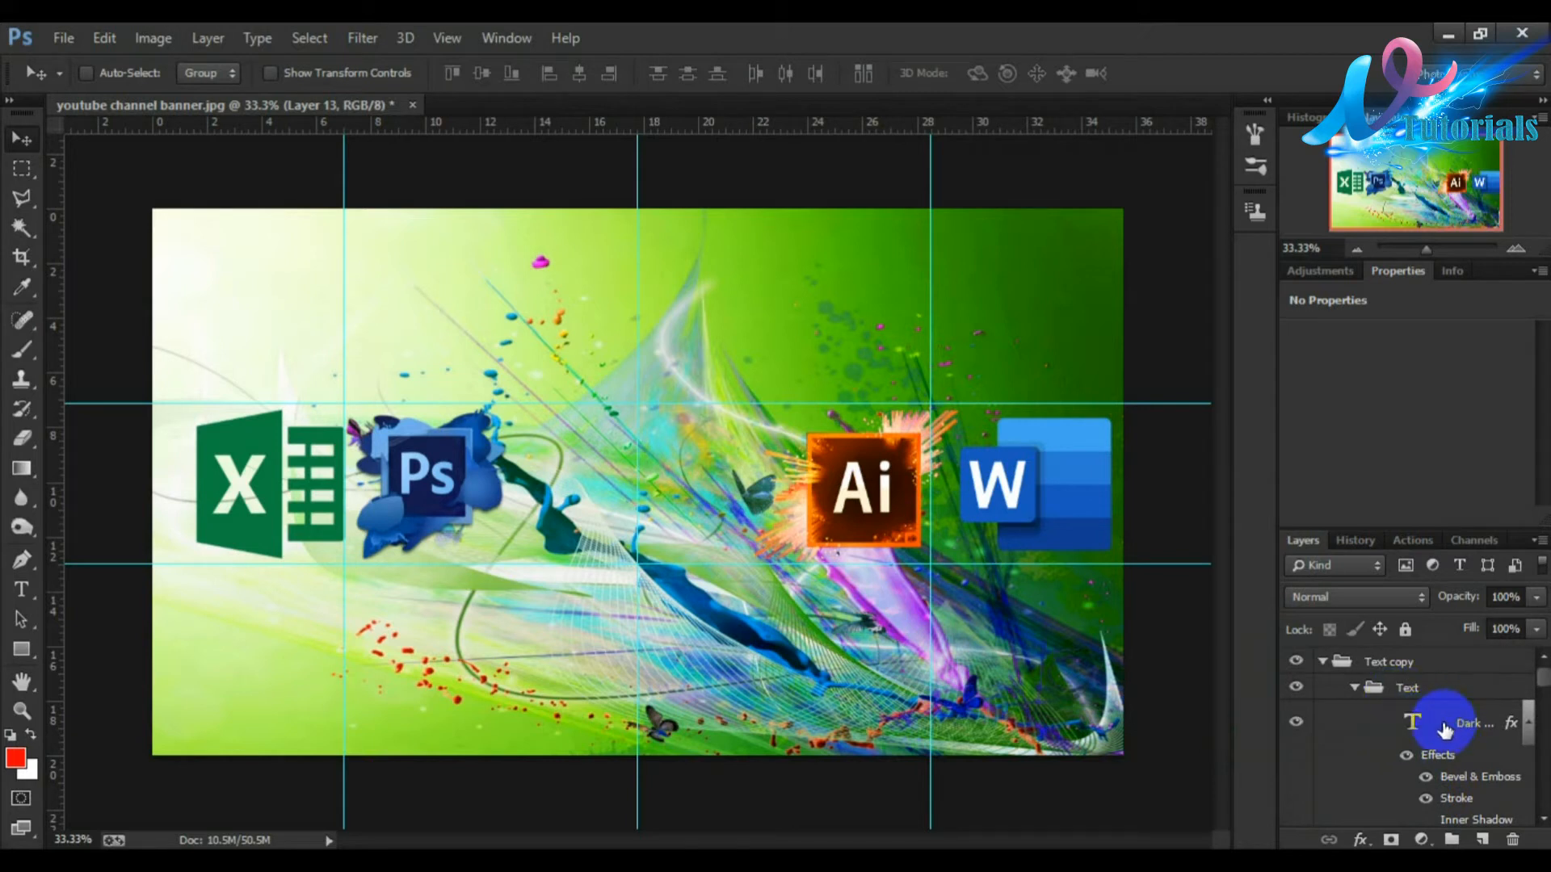
click(1444, 730)
double_click(1412, 671)
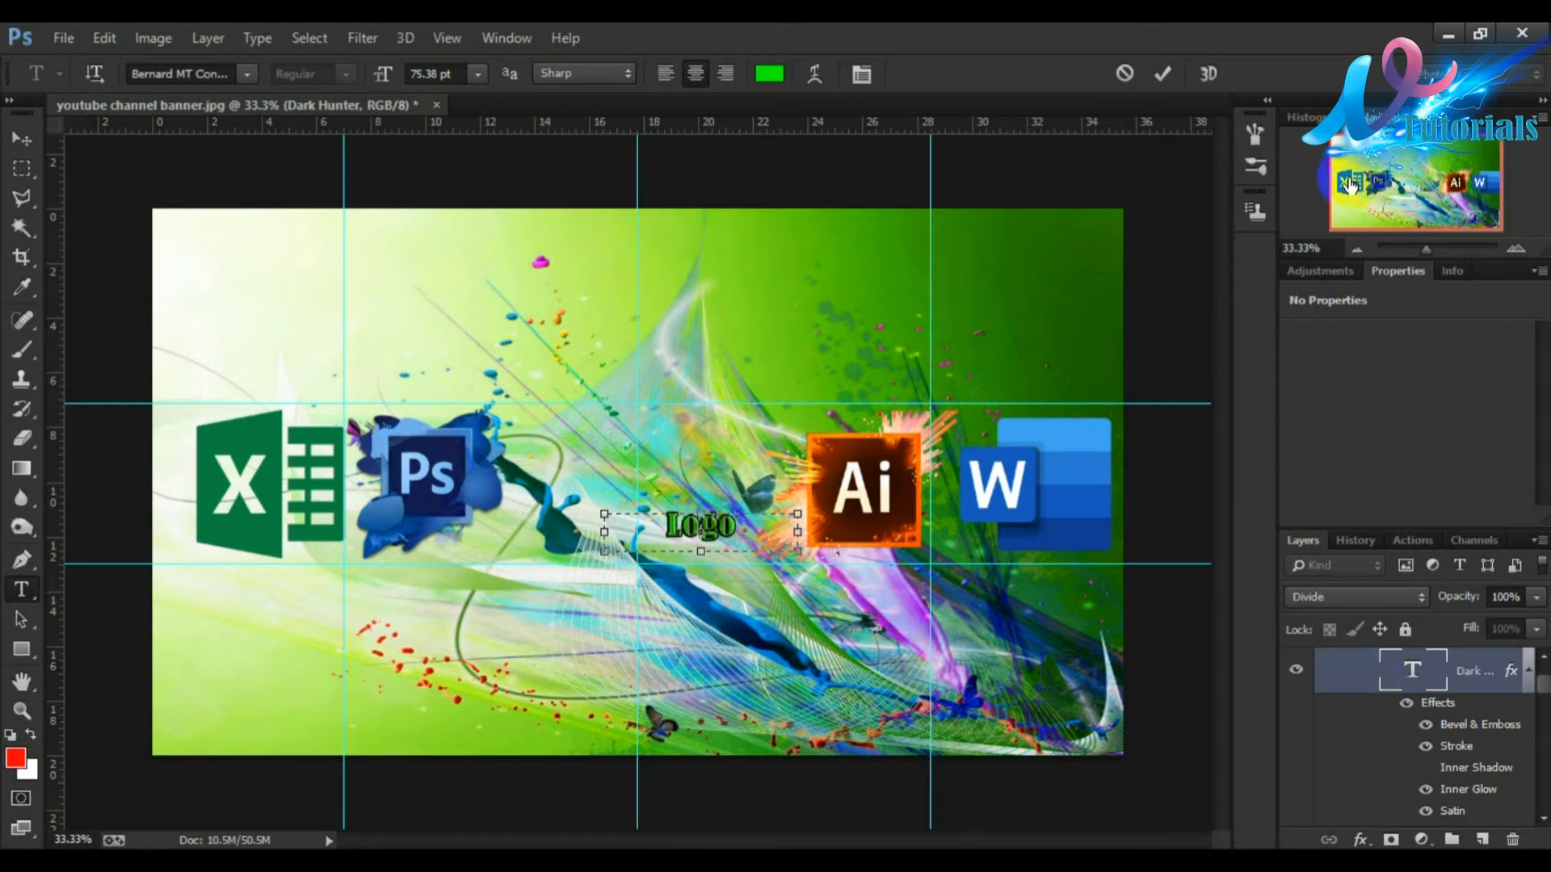
click(1163, 73)
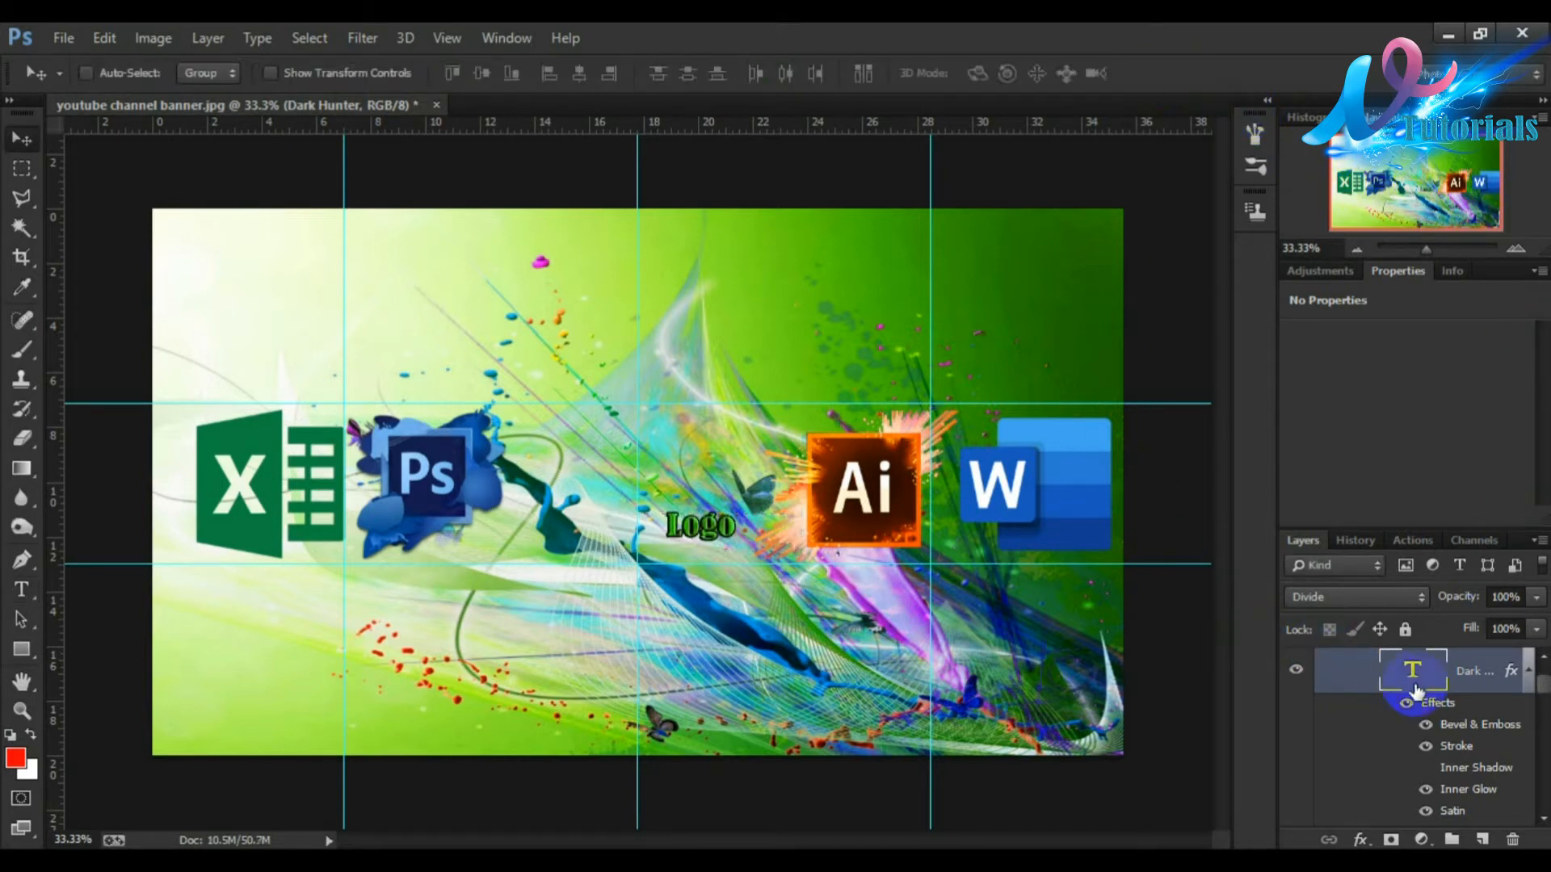
Step: Edit the second text layer to read "Yours Channel Name" and commit the text
scroll(1478, 710, down, 5)
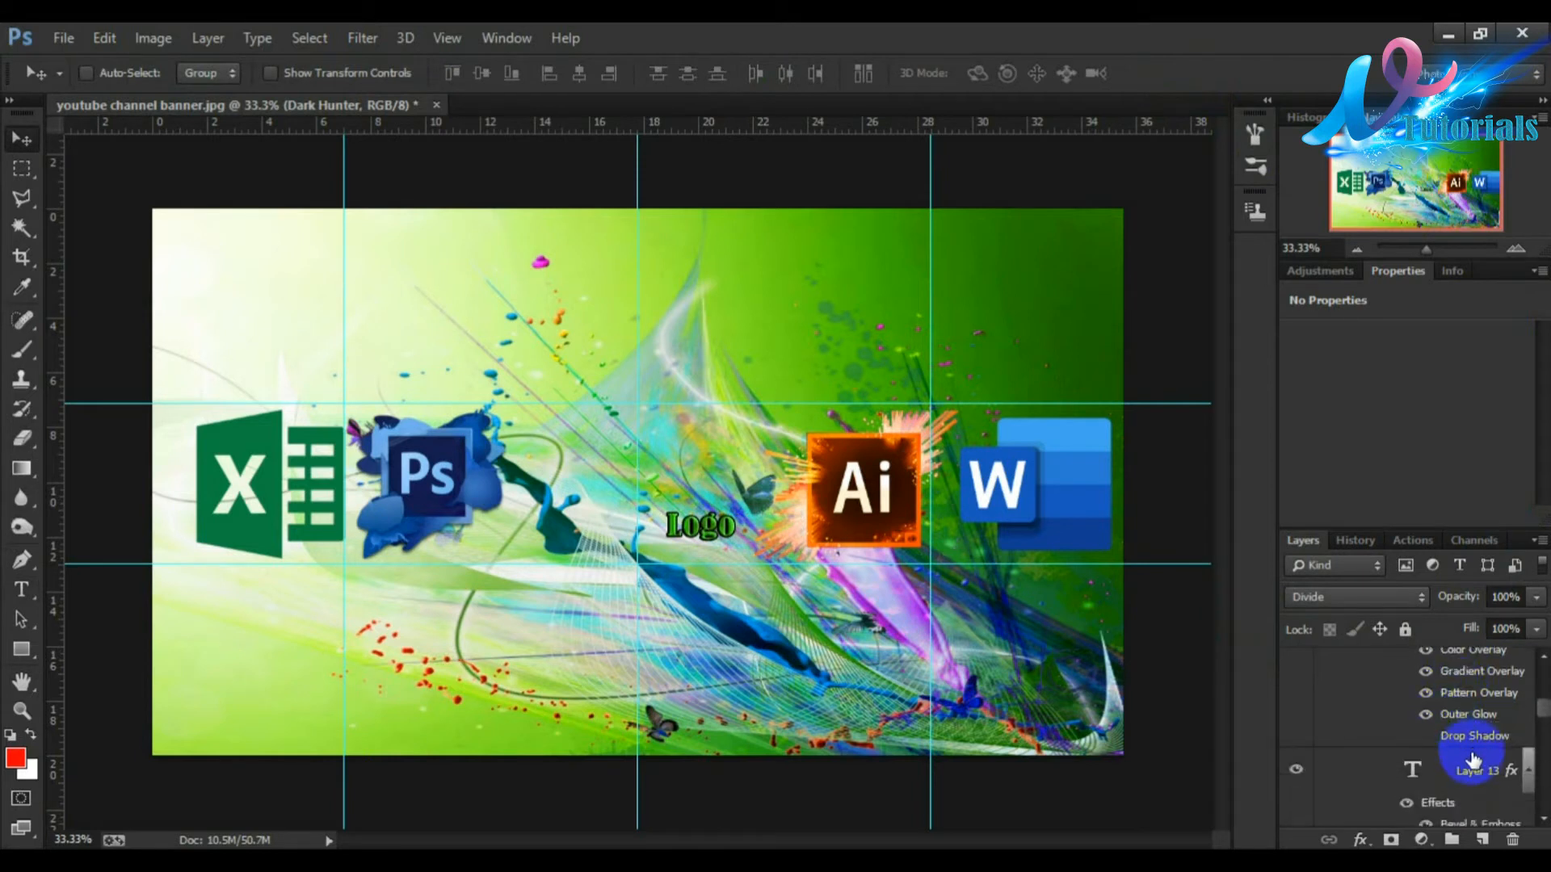
click(1460, 770)
double_click(1410, 670)
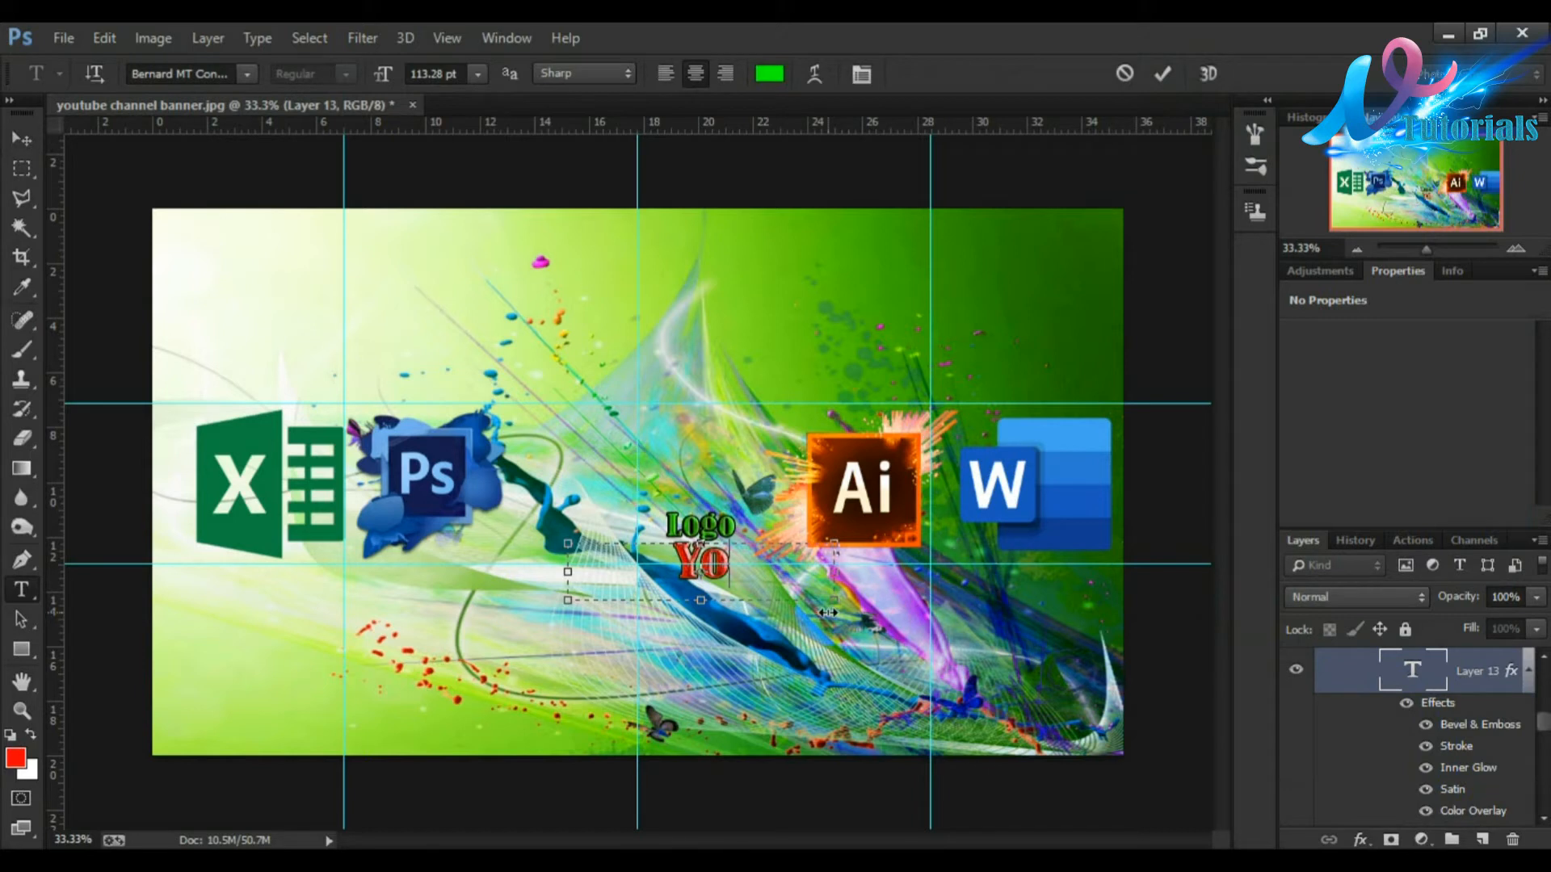
text(Ur)
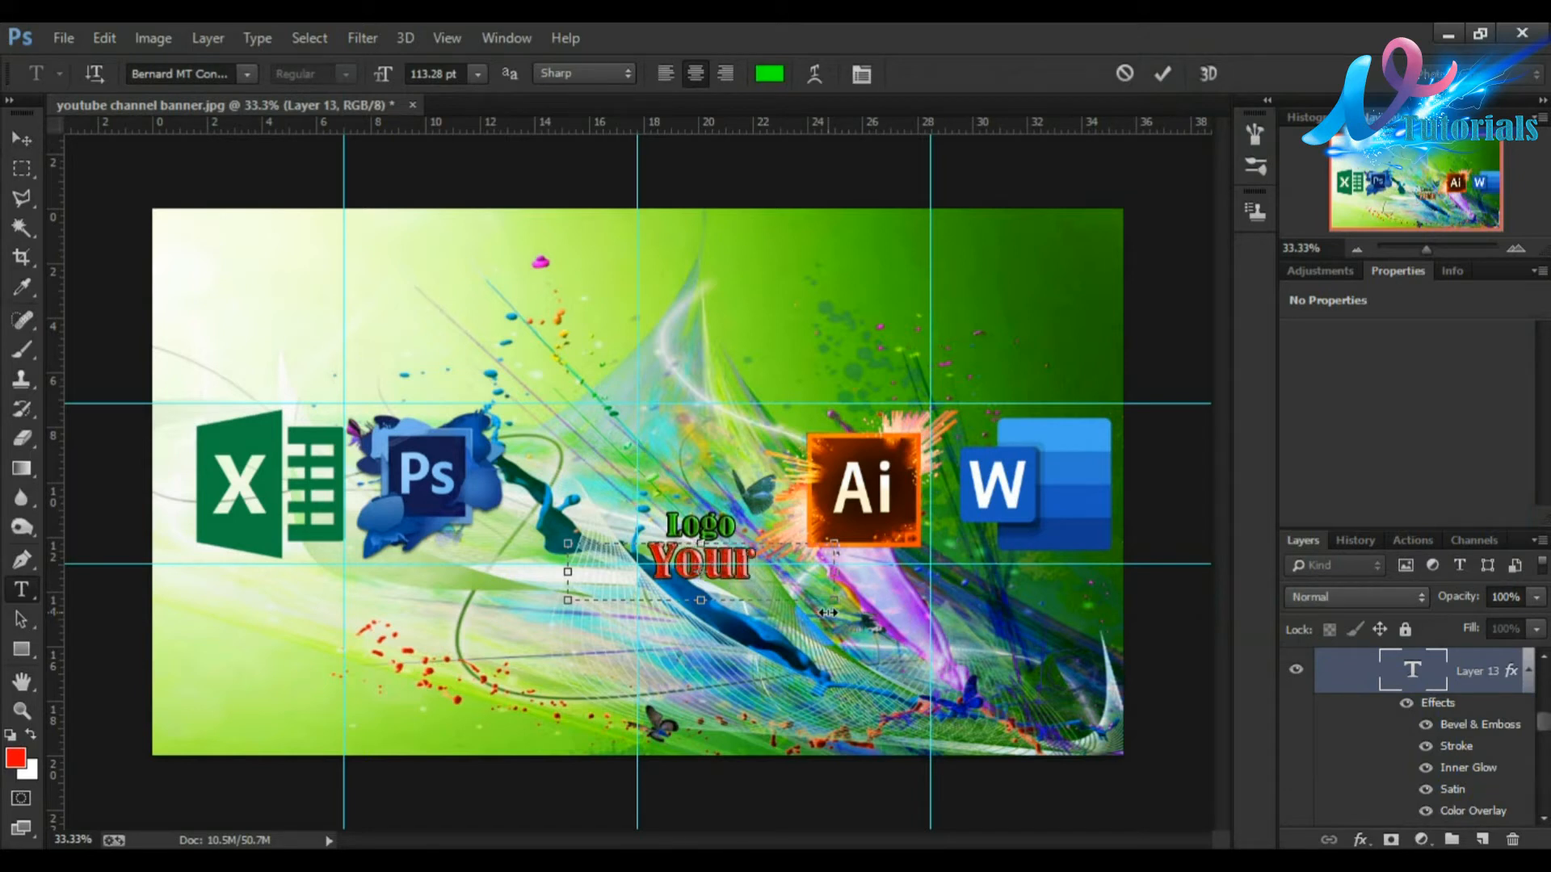
text(s Chan)
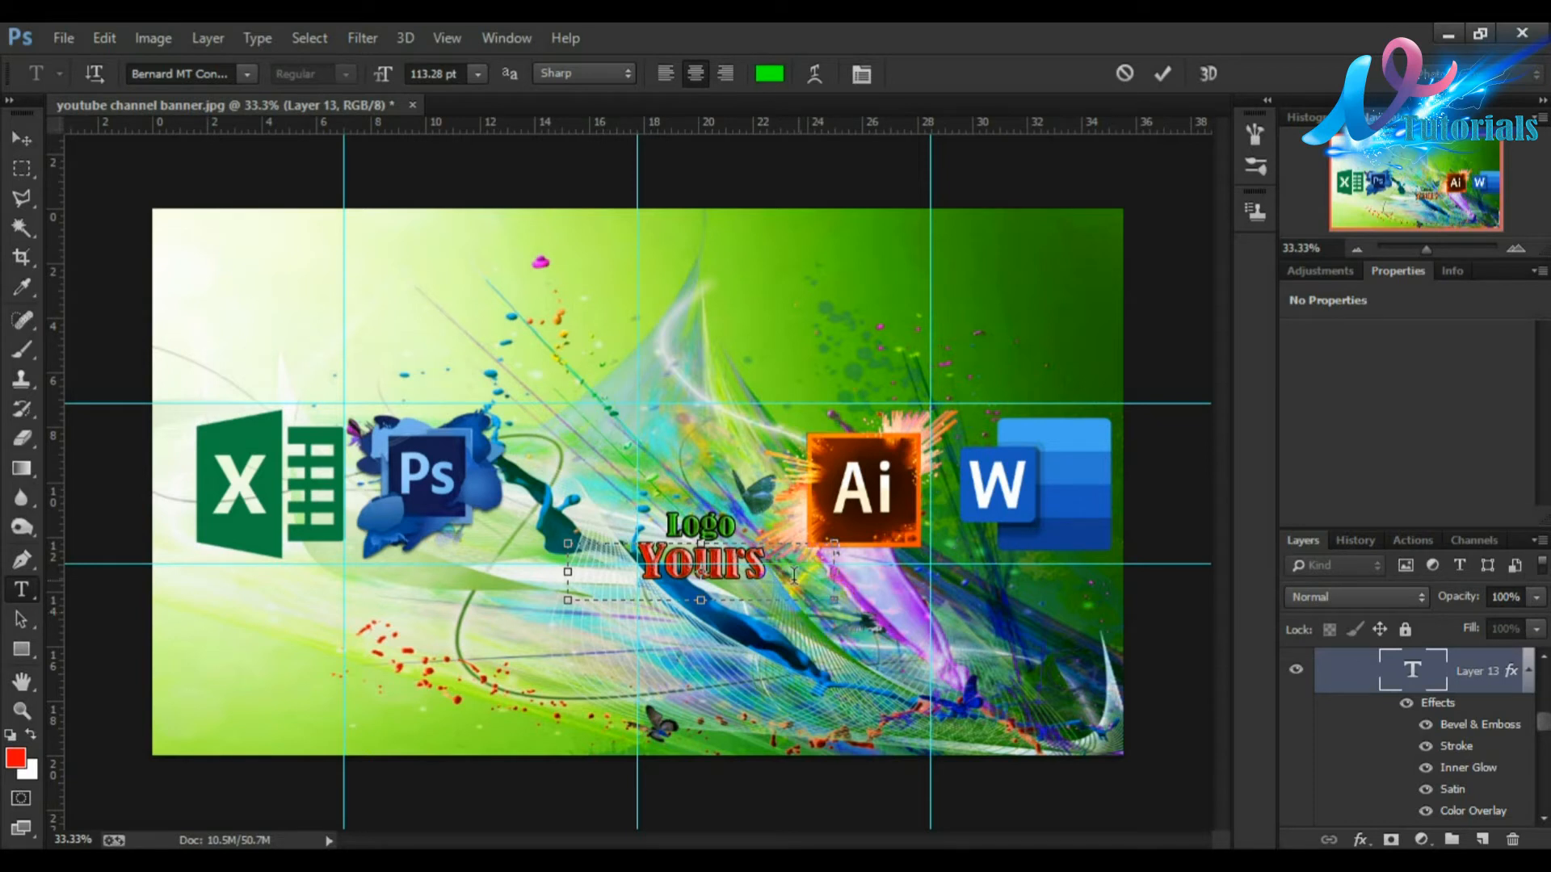
drag(835, 573, 1111, 581)
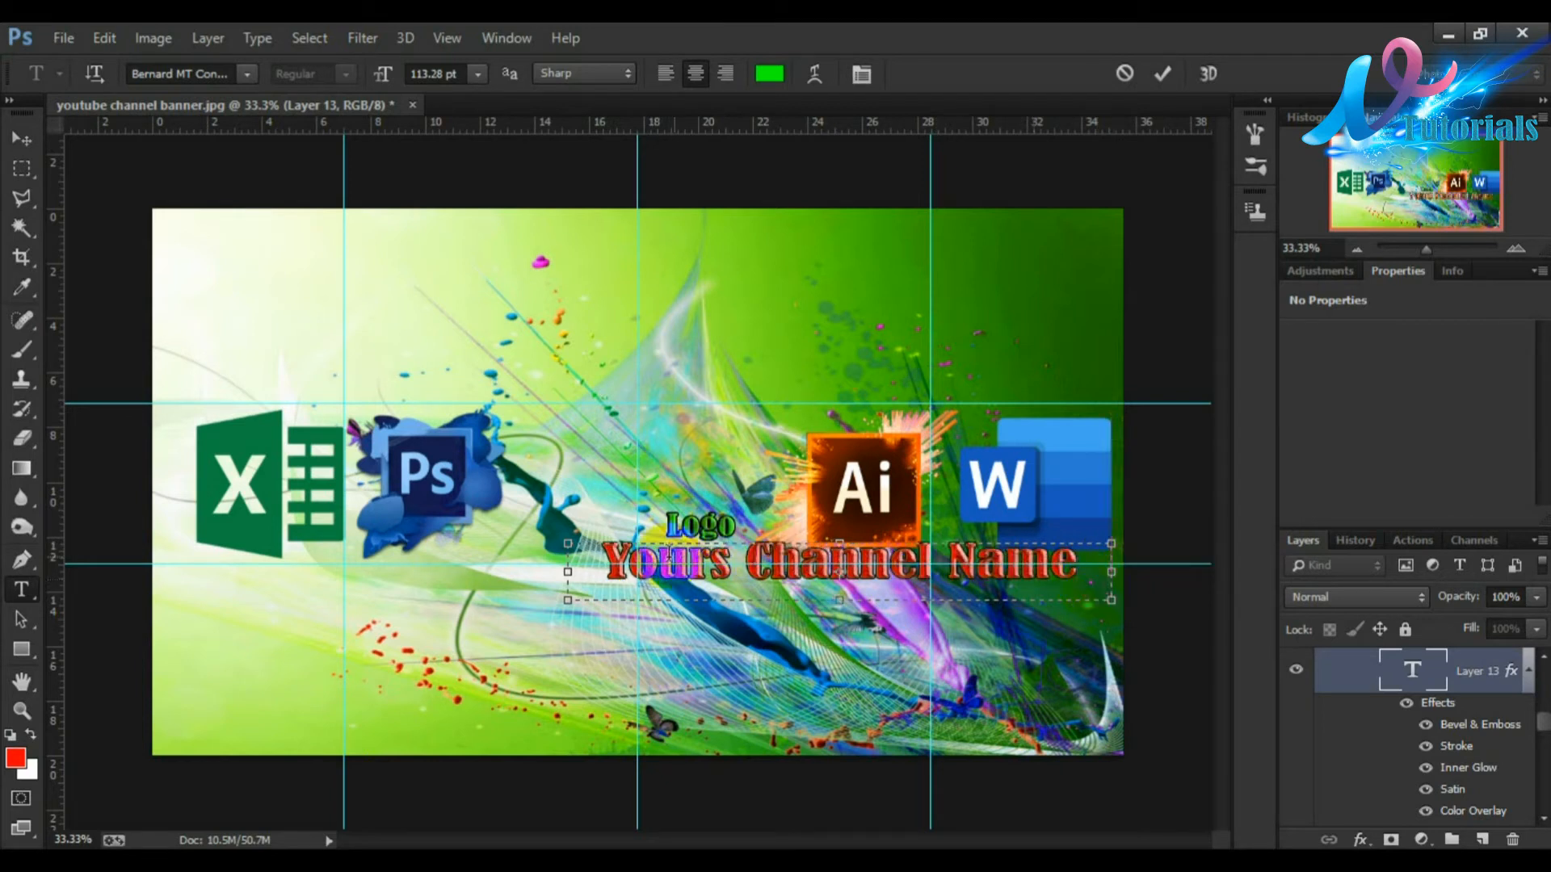
click(1163, 77)
key(v)
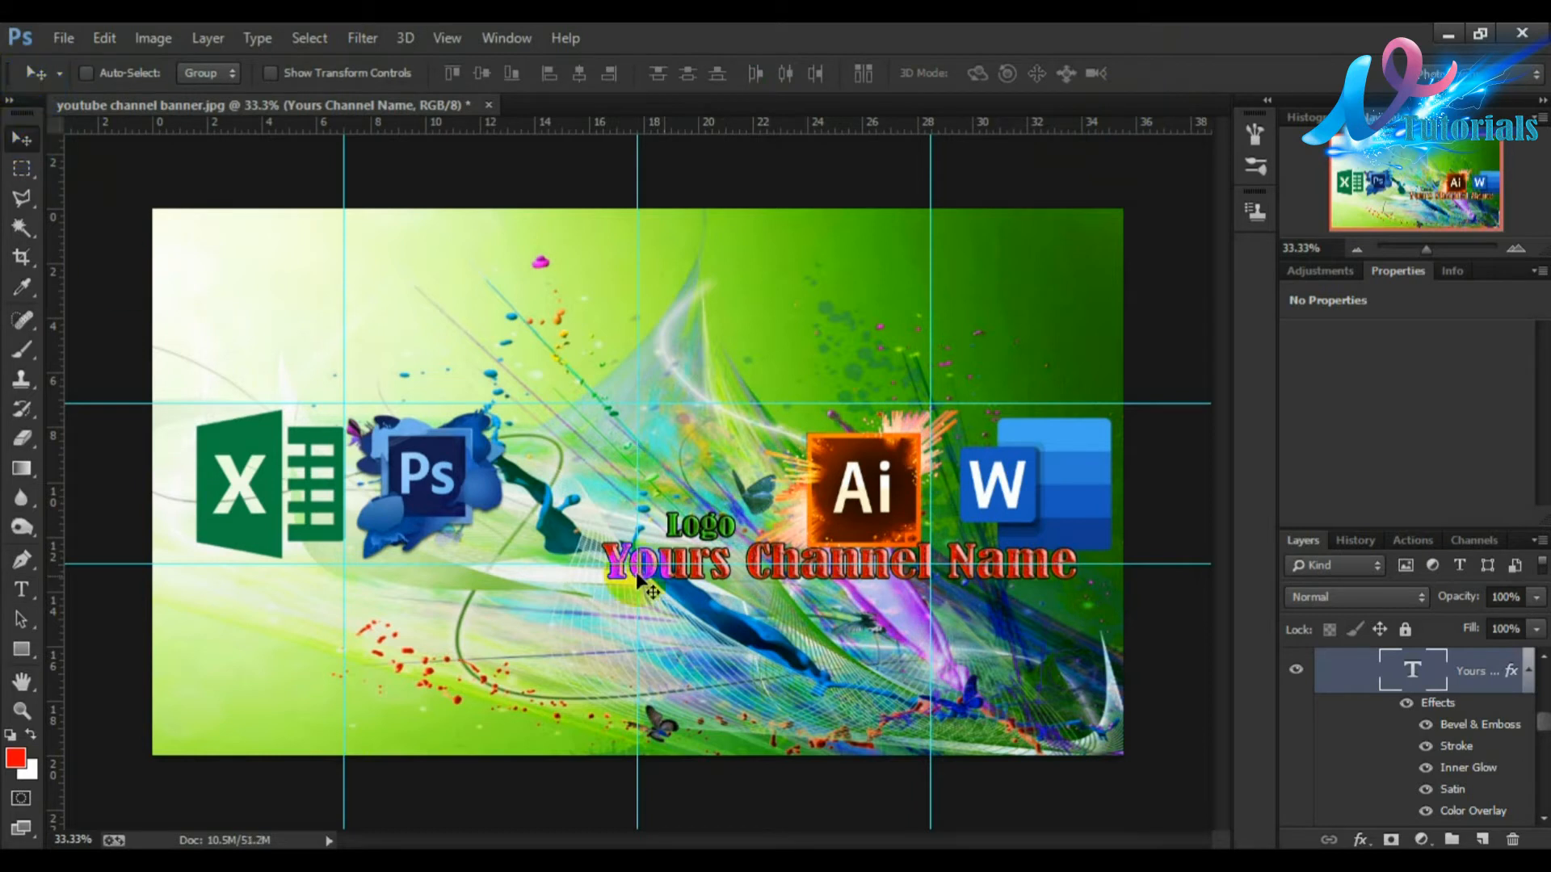
Step: Move the "Yours Channel Name" text left so it sits centred in the banner
drag(785, 563, 785, 570)
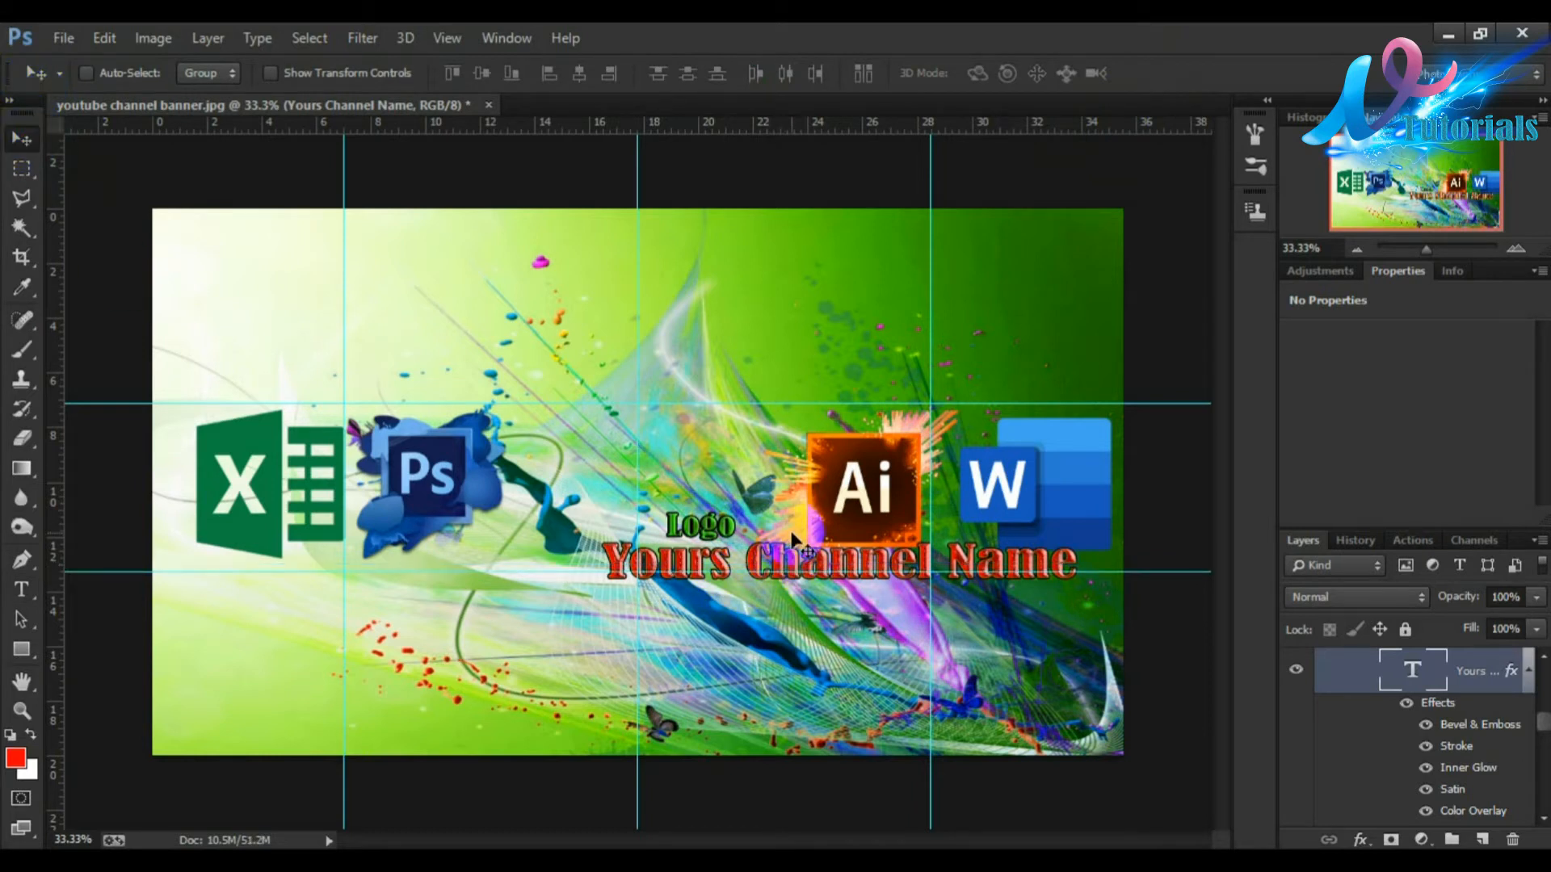
key(ctrl+z)
drag(825, 556, 705, 570)
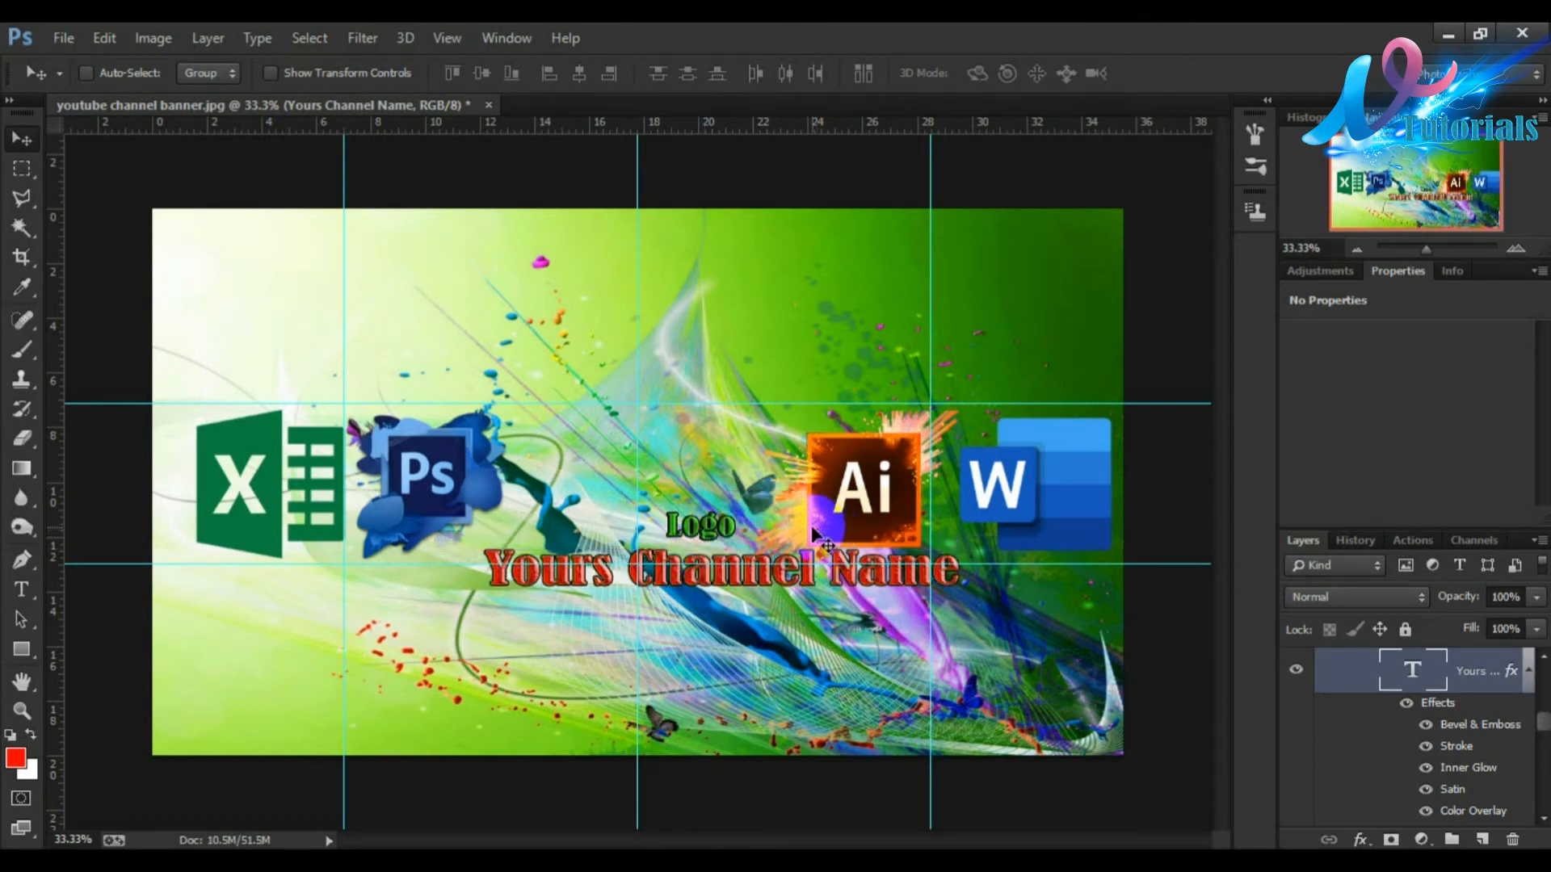
Step: Narrow the channel name text to about 75% width, move it up into the middle band and commit
key(ctrl+t)
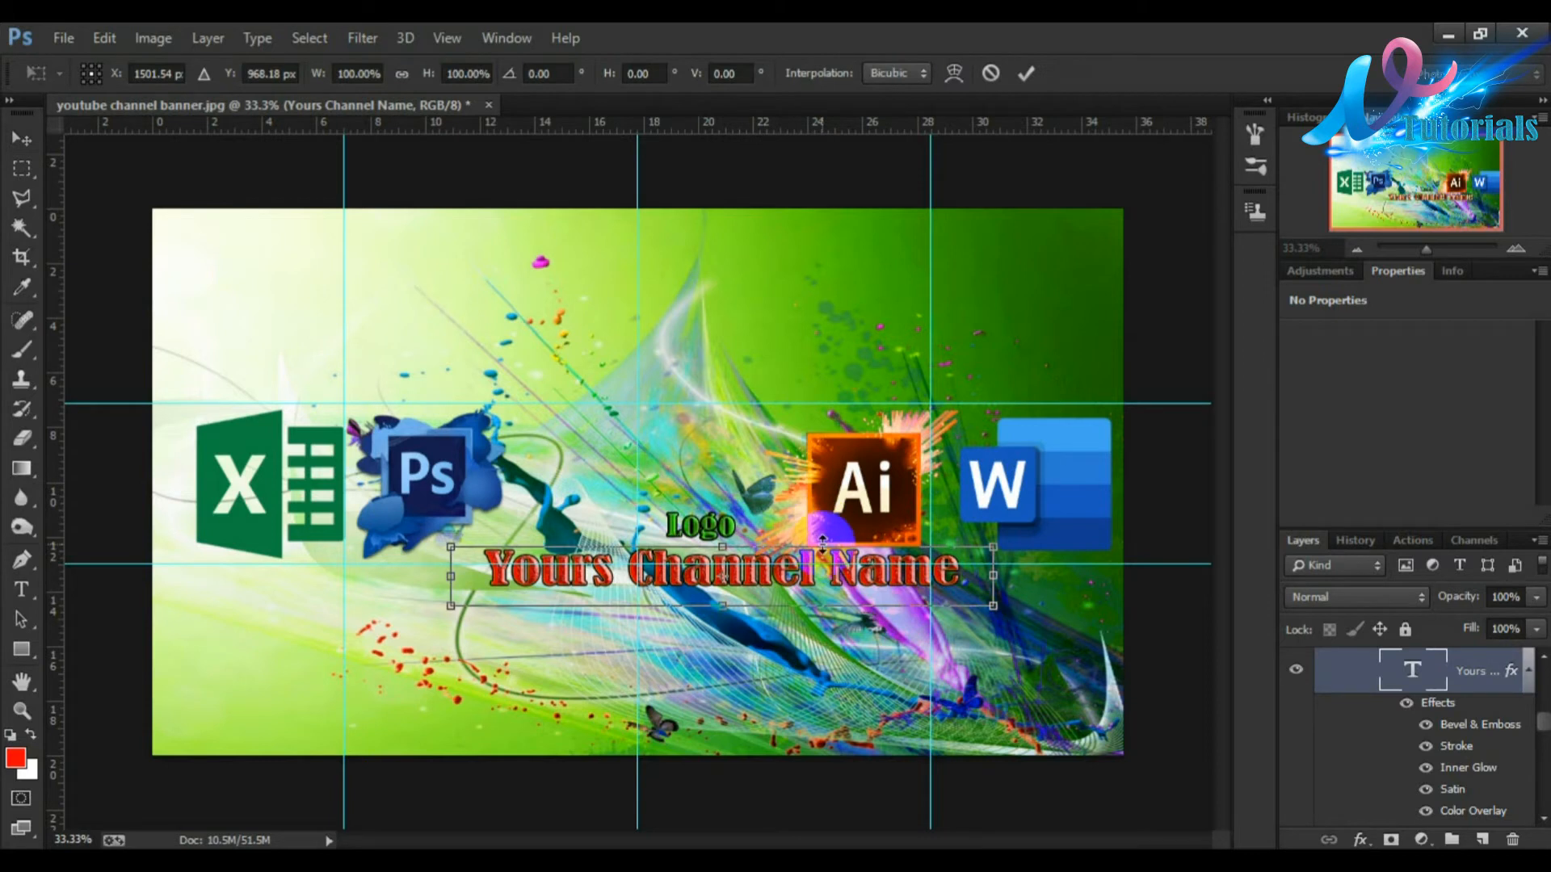
drag(992, 573, 855, 574)
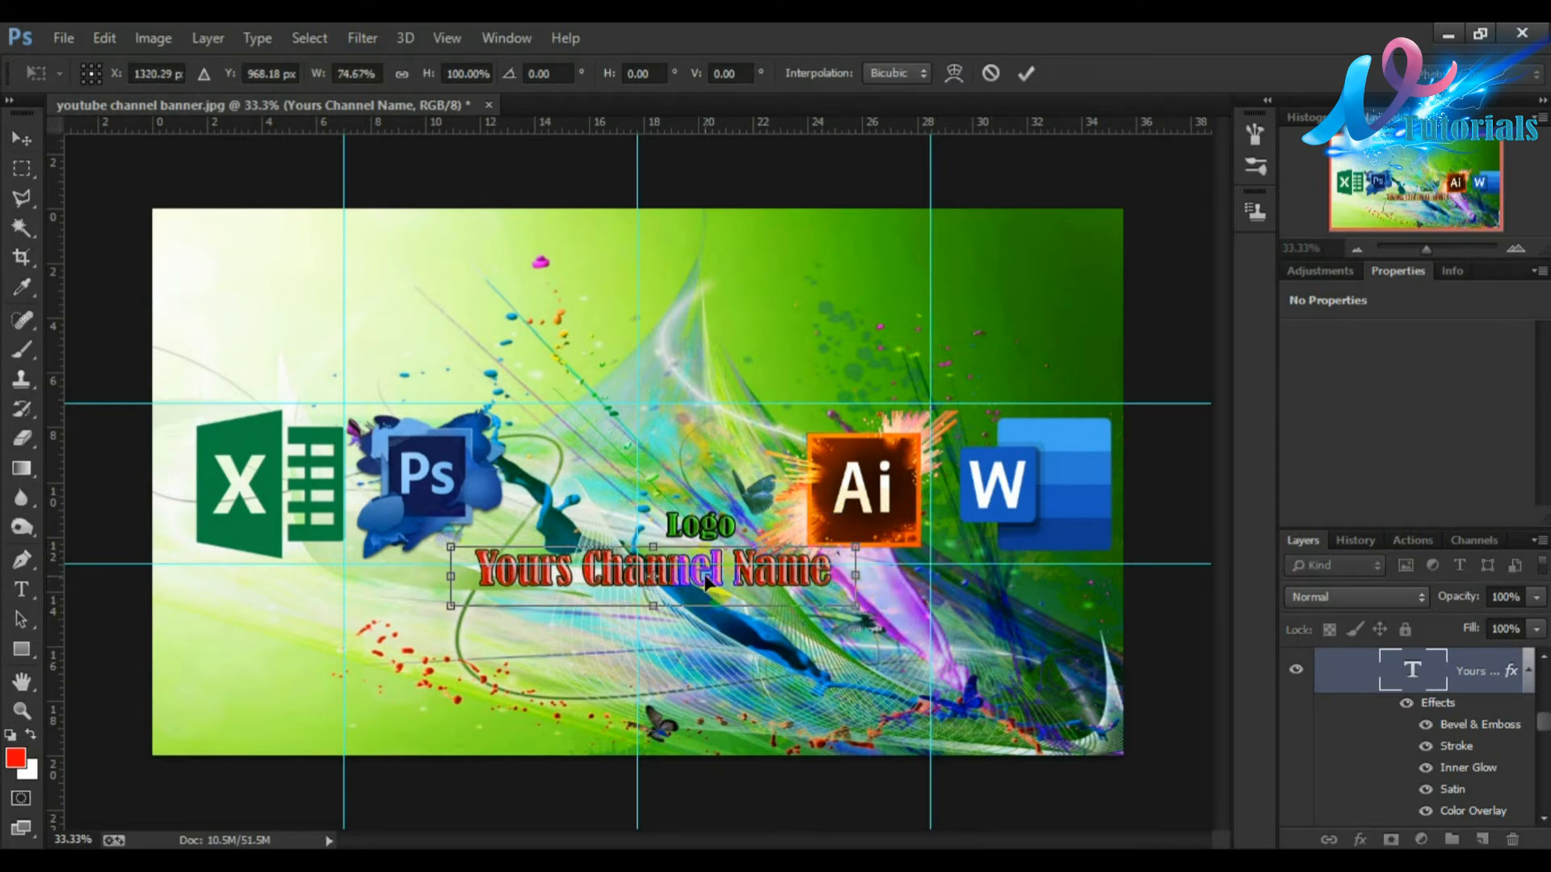
drag(718, 571, 691, 525)
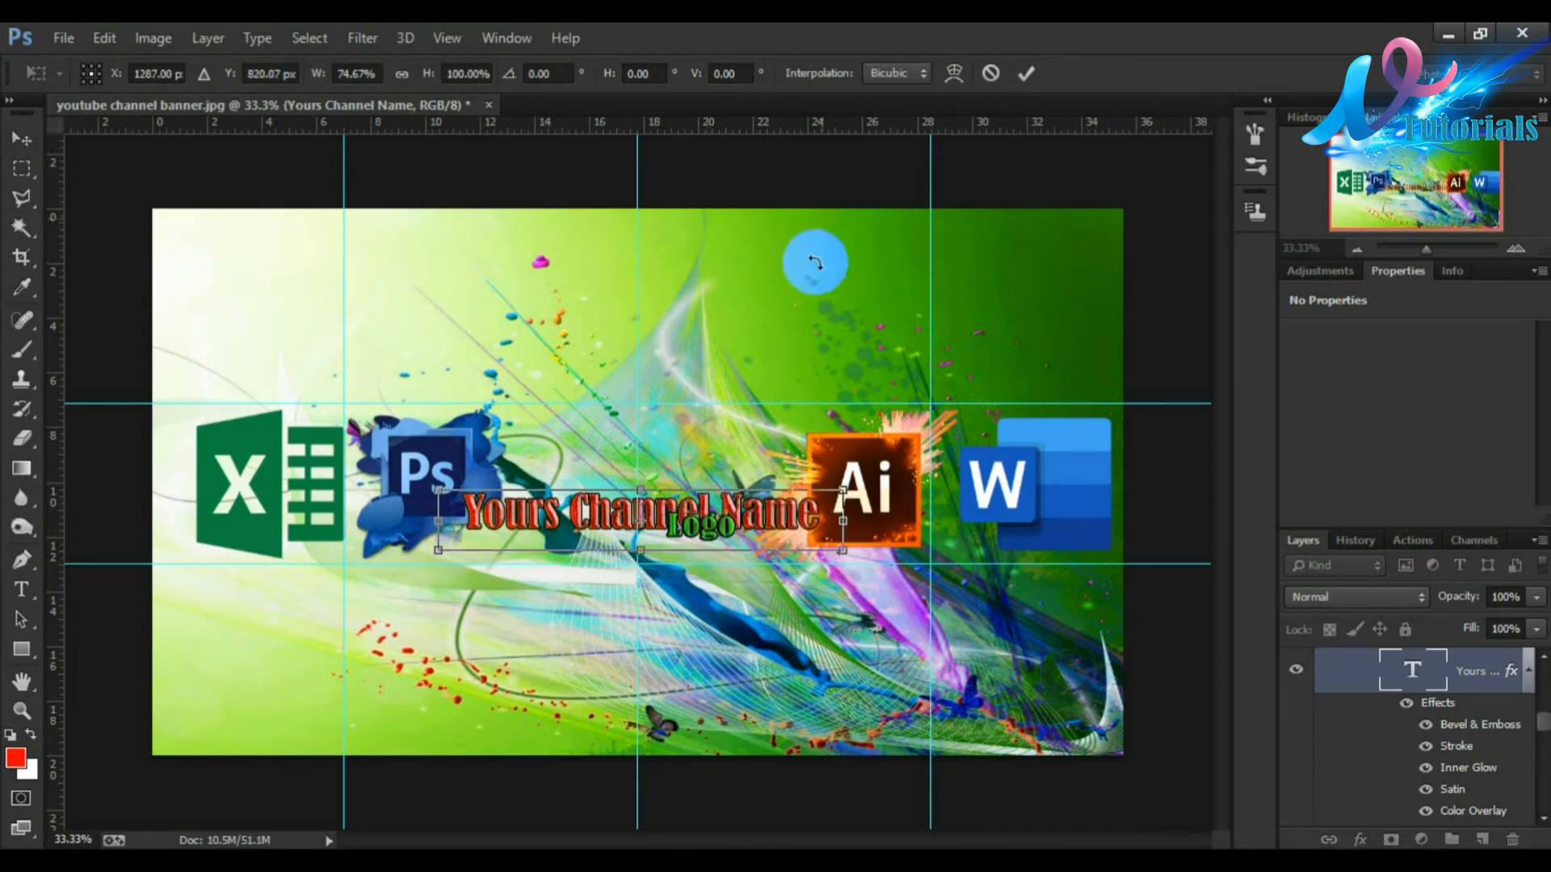
click(1026, 76)
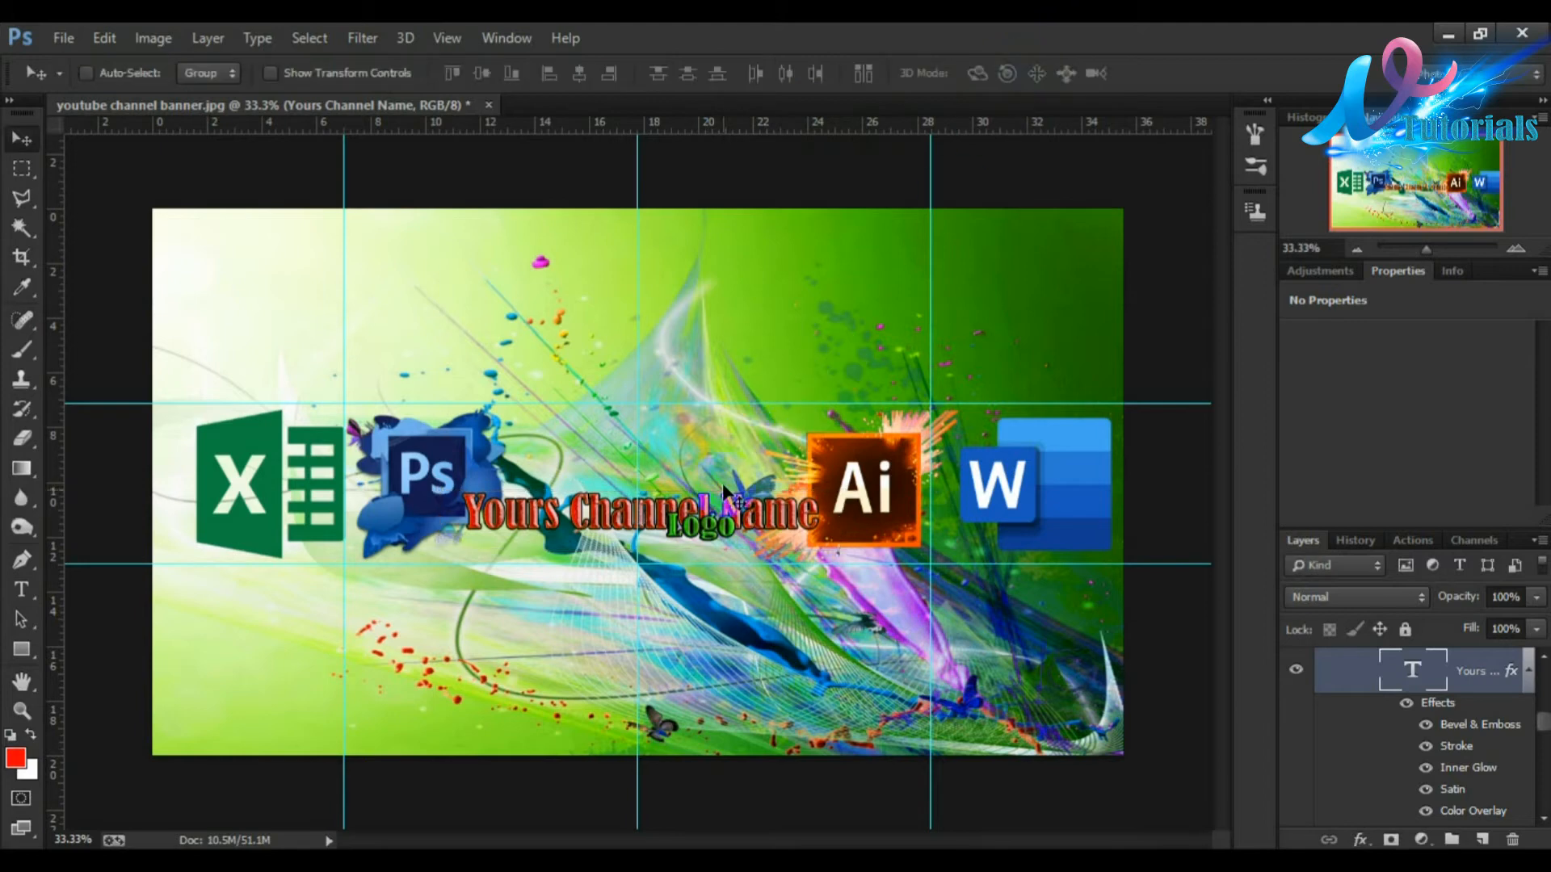
Step: Select the Logo text layer and move the Logo text up above the channel name
right_click(706, 530)
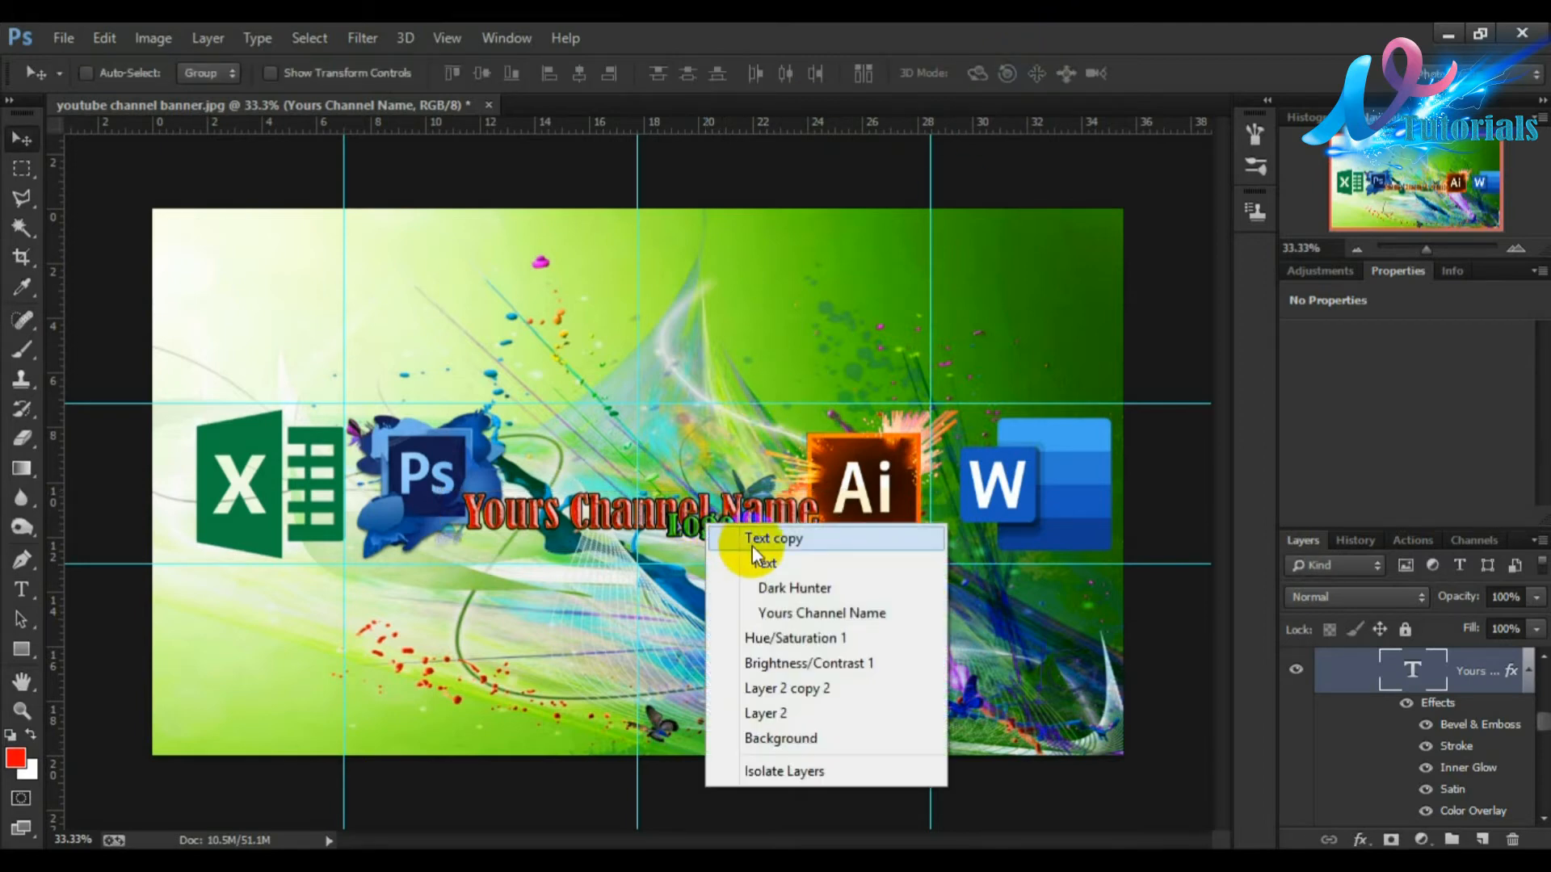
click(763, 587)
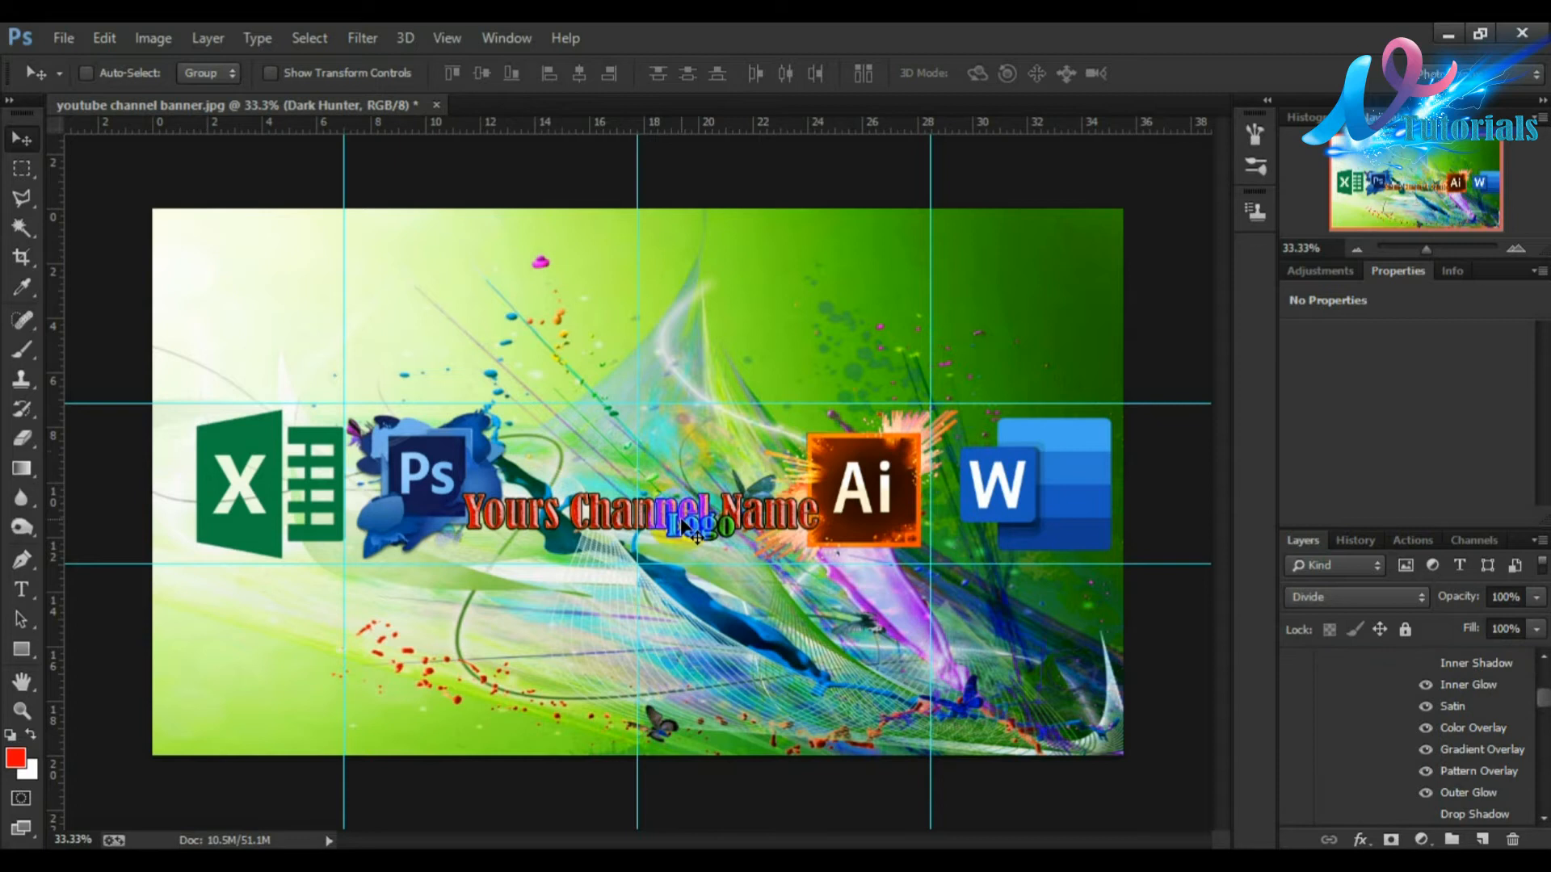
drag(693, 531, 626, 472)
Step: Enlarge the Logo text to about 238% width and 226% height above the channel name and commit
key(ctrl+t)
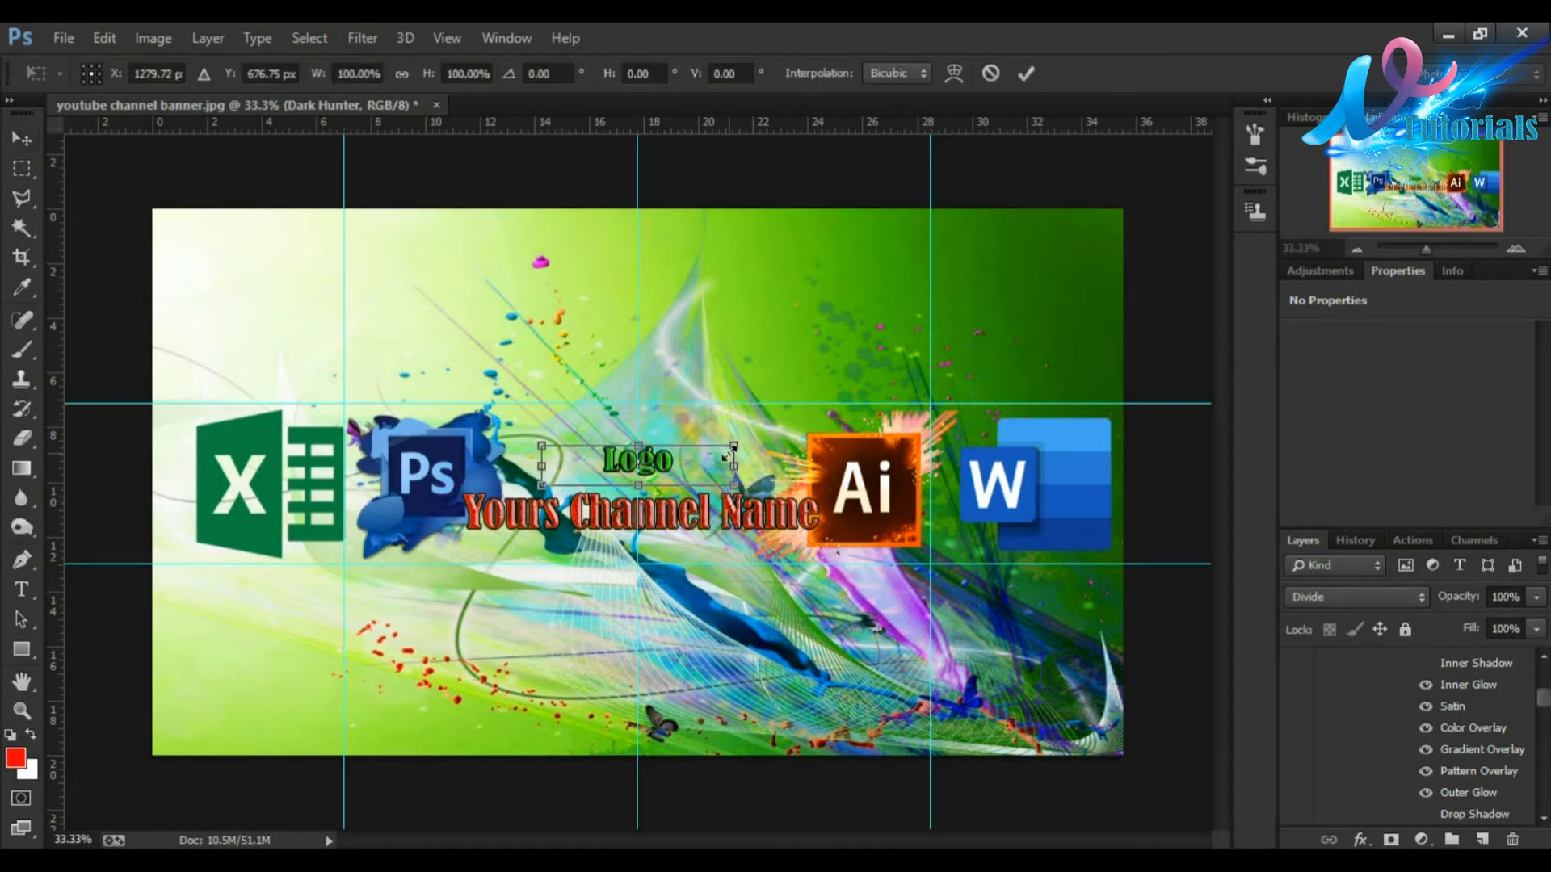
drag(735, 450, 1119, 301)
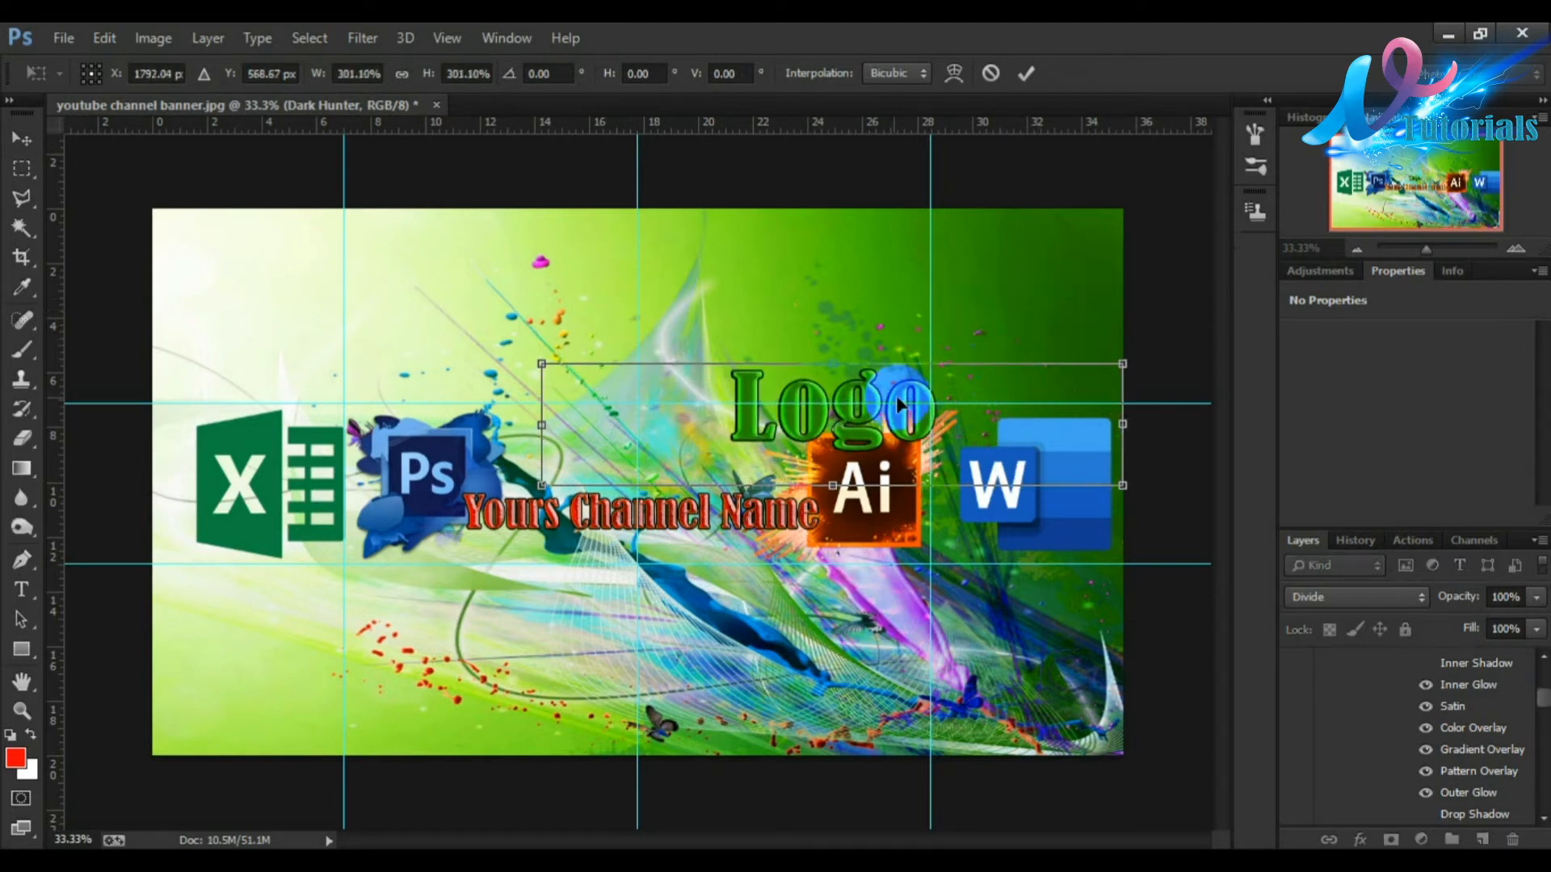
drag(851, 382, 641, 430)
drag(911, 411, 791, 386)
drag(641, 401, 648, 389)
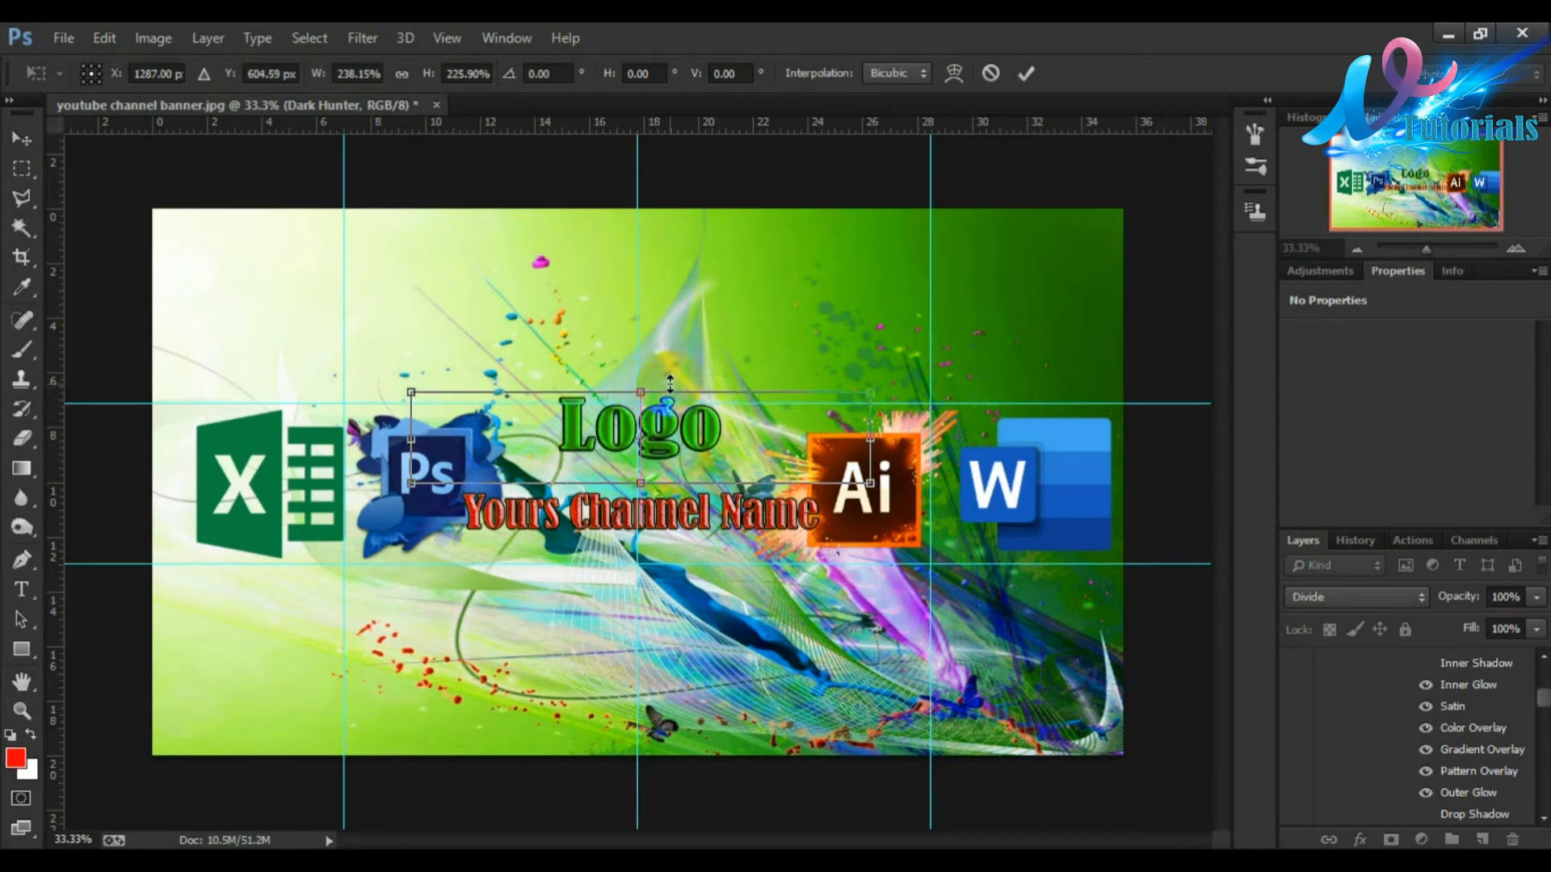
click(1031, 72)
Step: Nudge the Logo text down in large steps toward the channel name
key(shift+Down)
key(shift+Down)
key(shift+Down)
key(shift+Down)
key(shift+Down)
key(shift+Down)
key(shift+Down)
key(shift+Down)
key(shift+Down)
key(shift+Down)
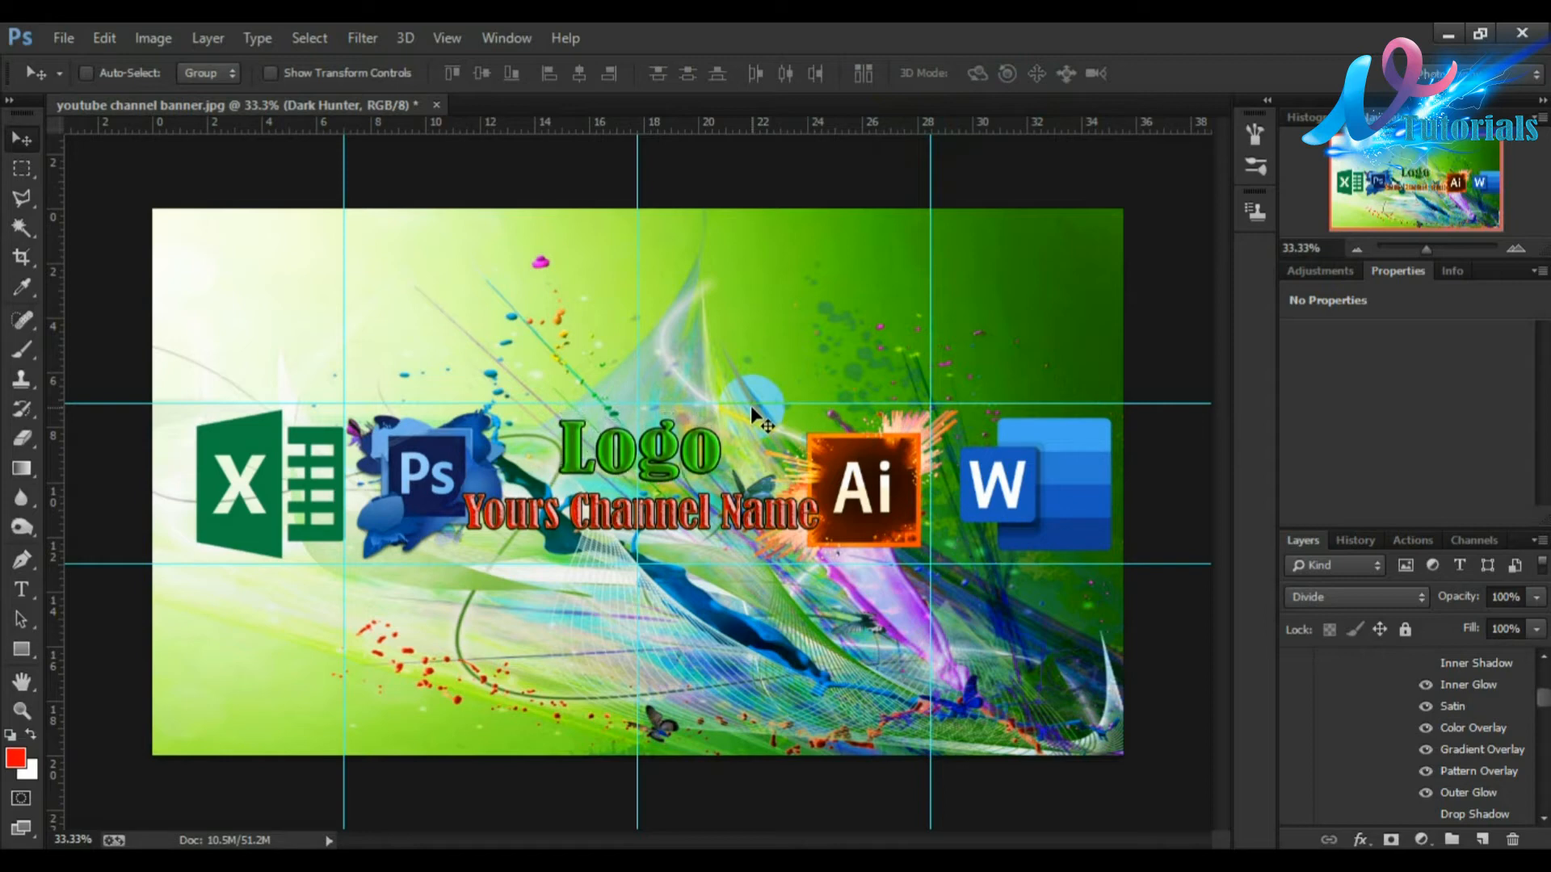
Step: Nudge the Logo text down a few more pixels to settle it just above the channel name
key(Down)
key(Down)
key(Down)
key(Down)
key(Down)
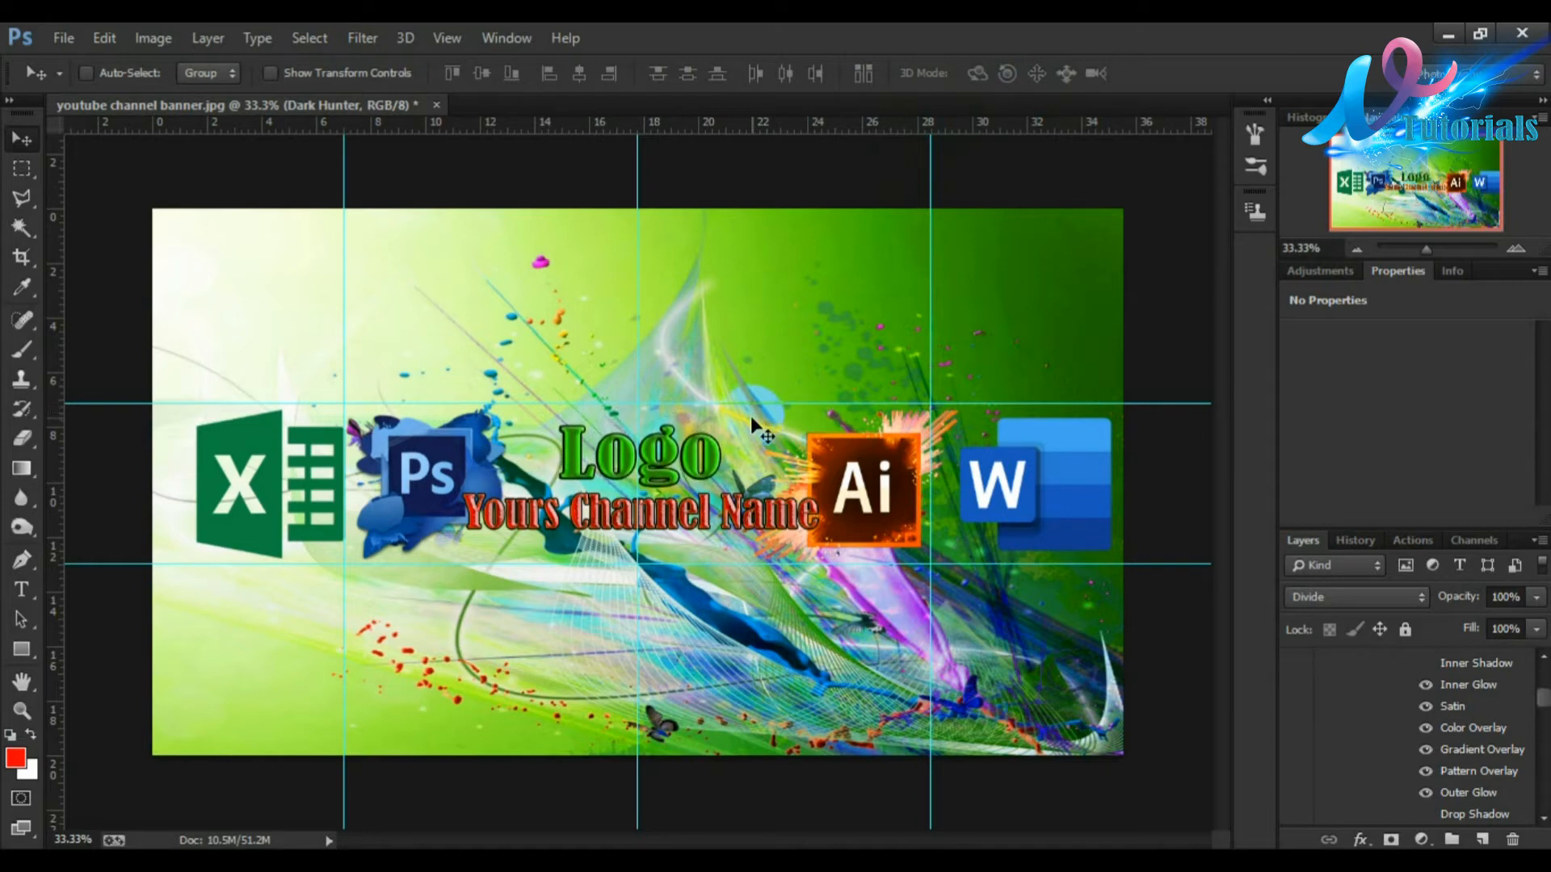
Step: Open the lens flare image ac85d8c984041ed2a4c864f3a4d661e8.jpg from the Art YouTube folder
click(60, 48)
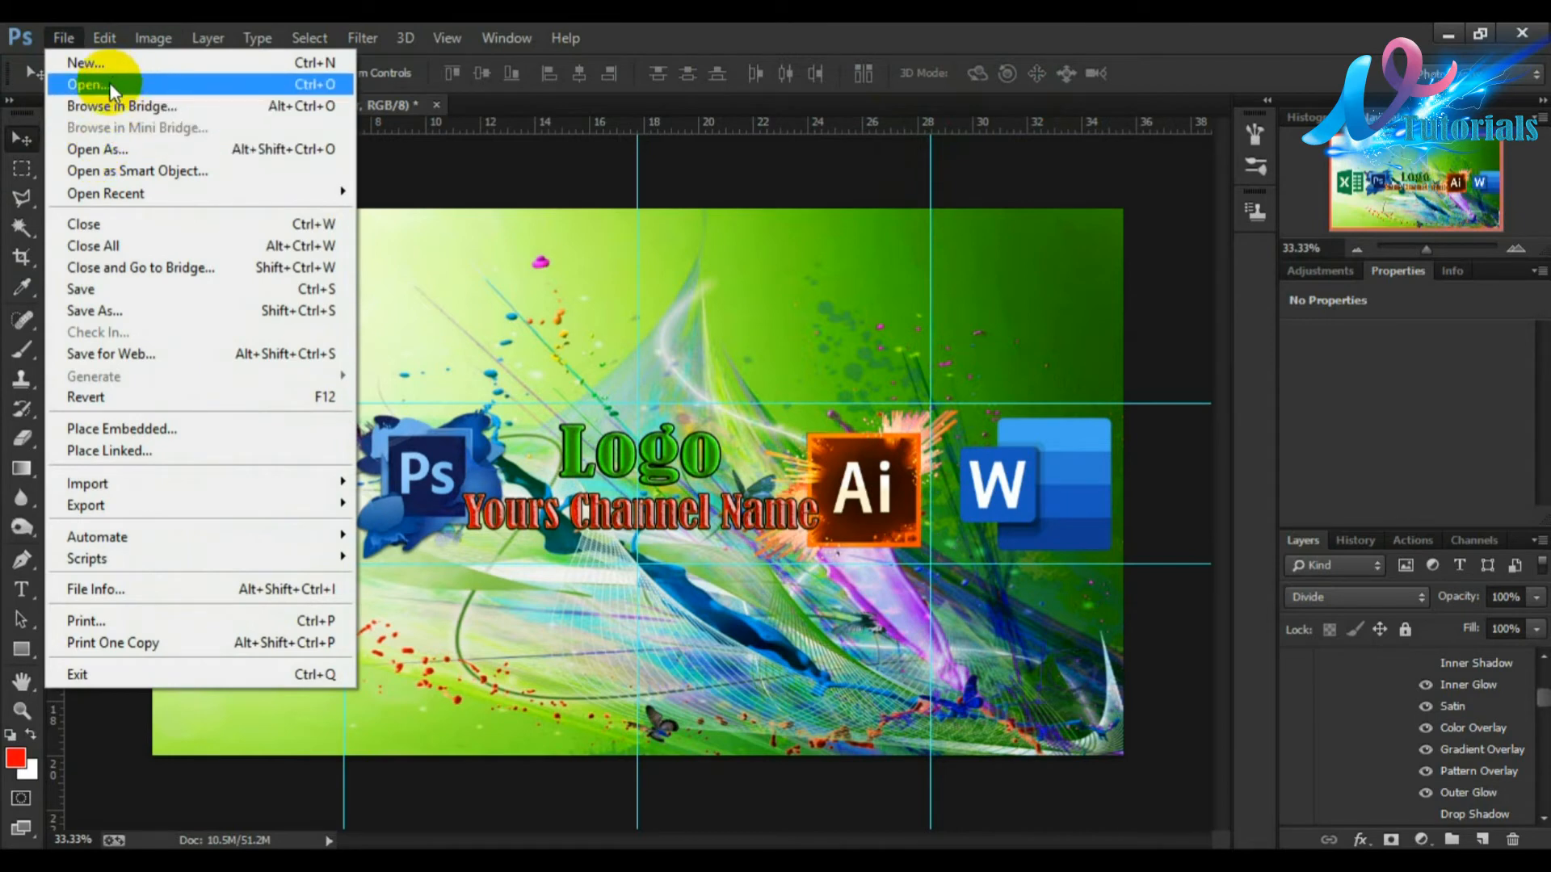
click(109, 82)
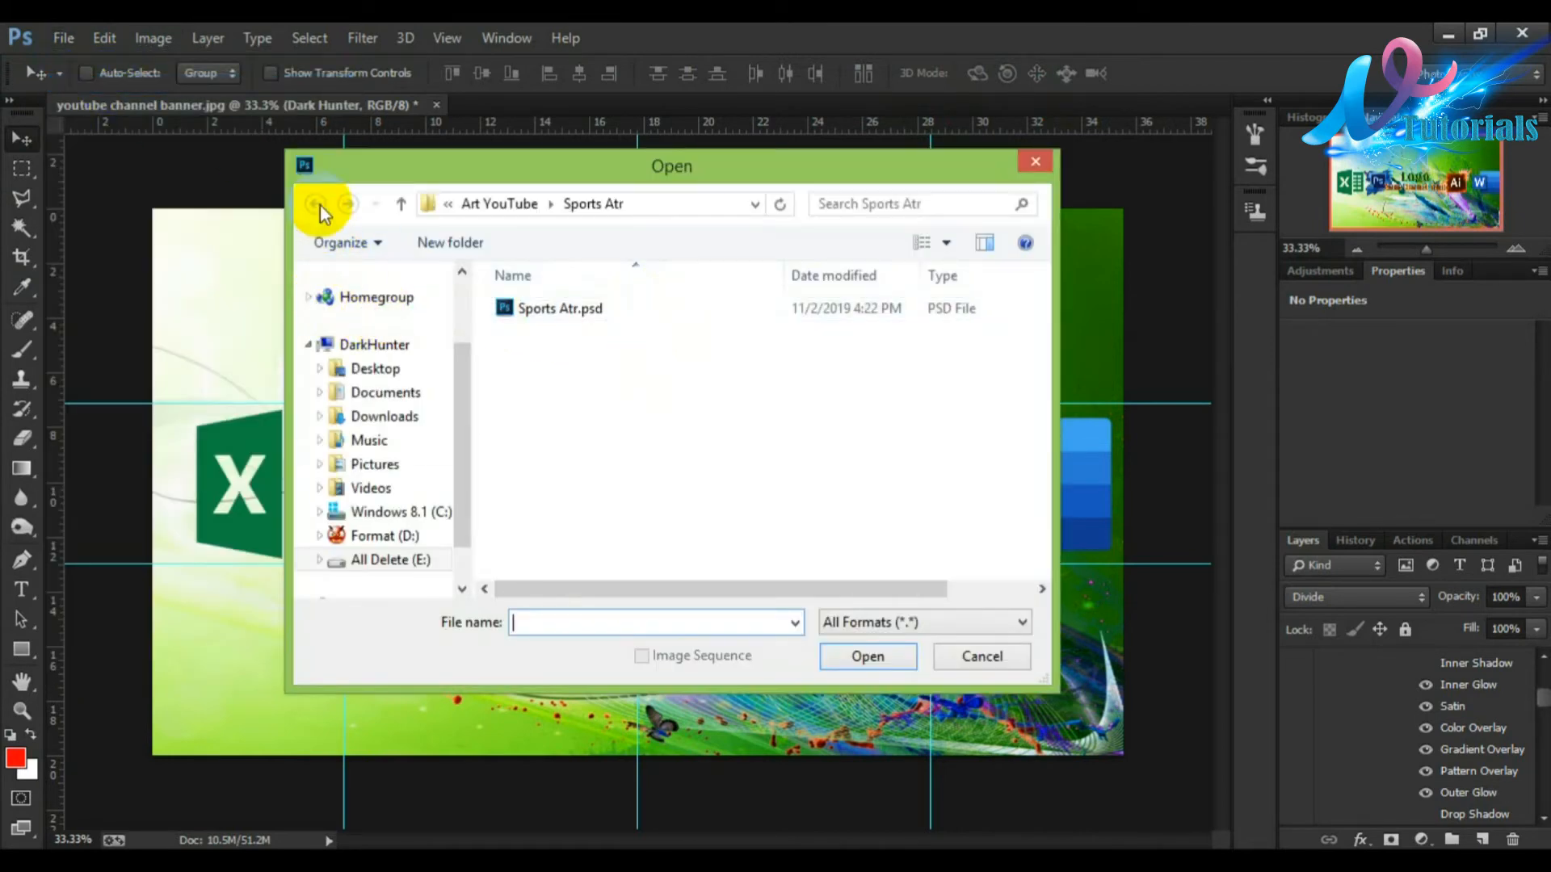
click(501, 203)
click(954, 448)
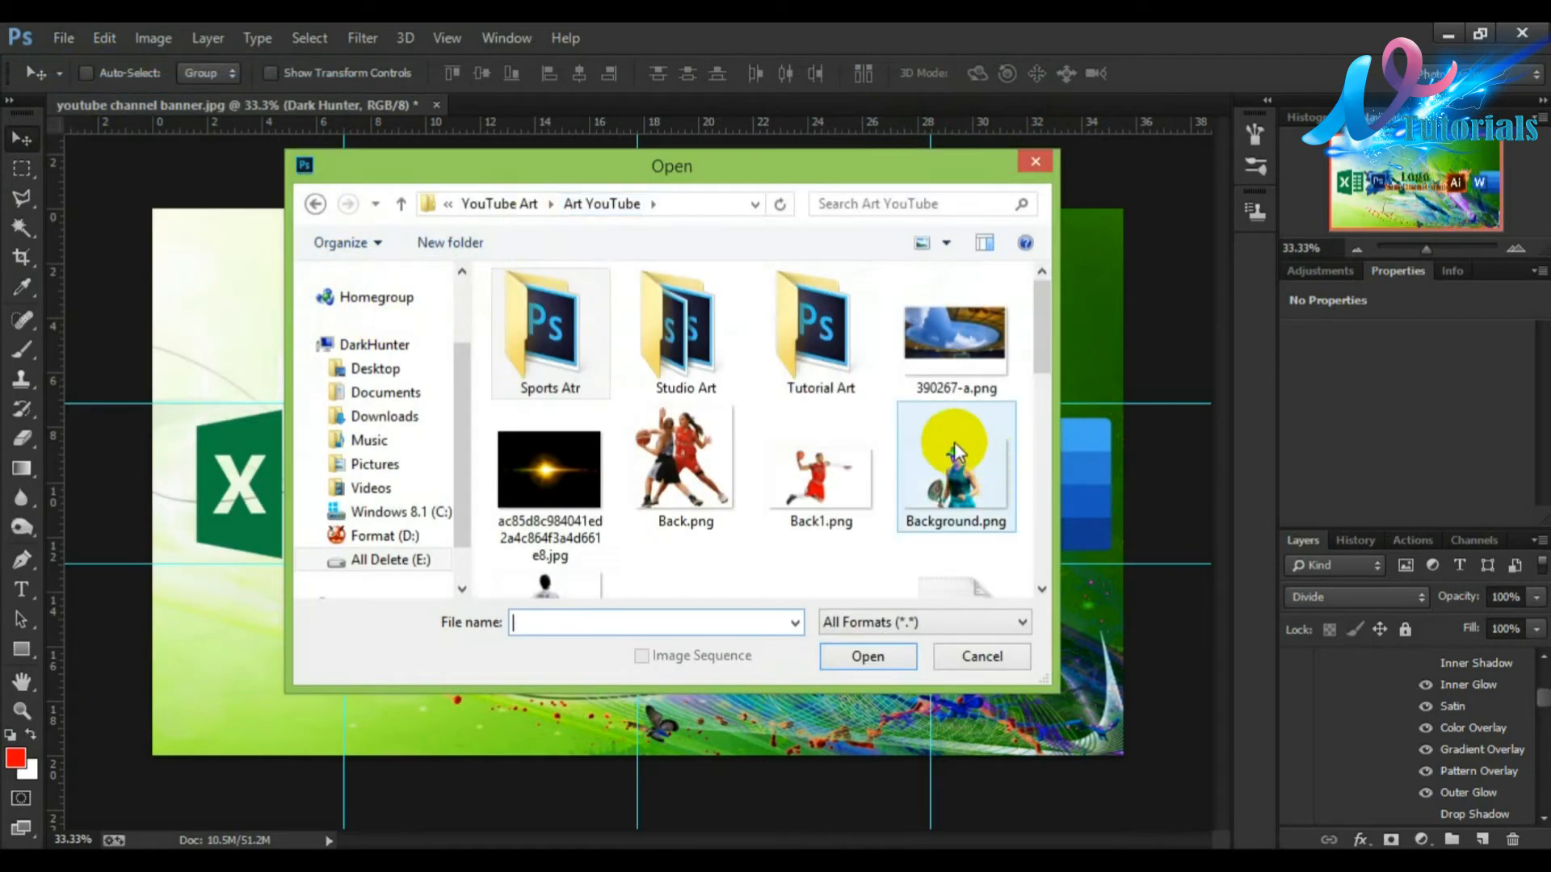
drag(1044, 342, 1042, 392)
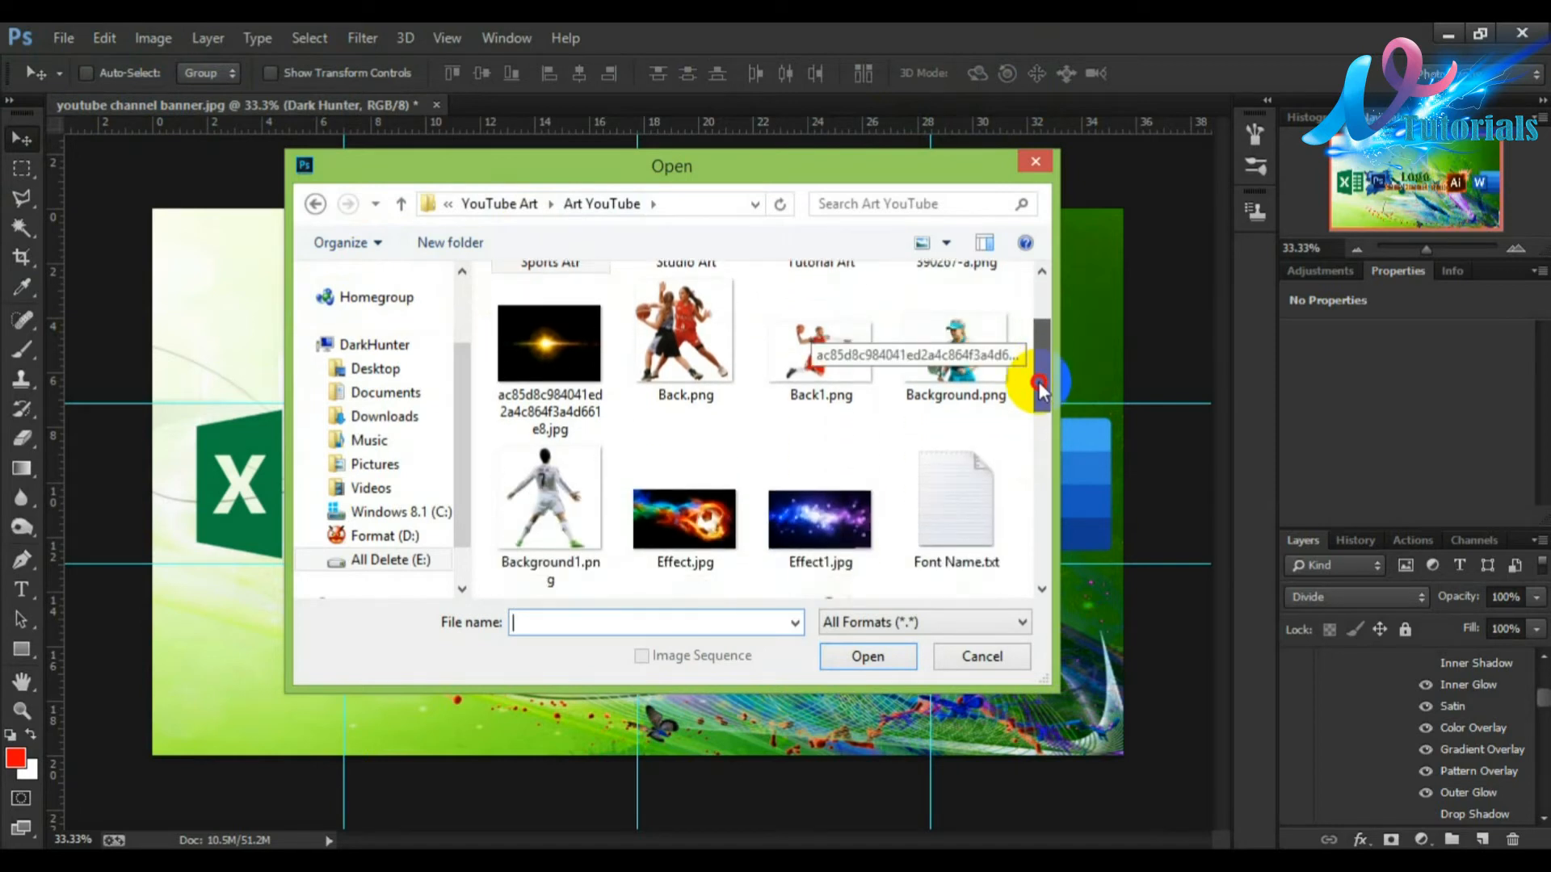
drag(1038, 386, 1011, 316)
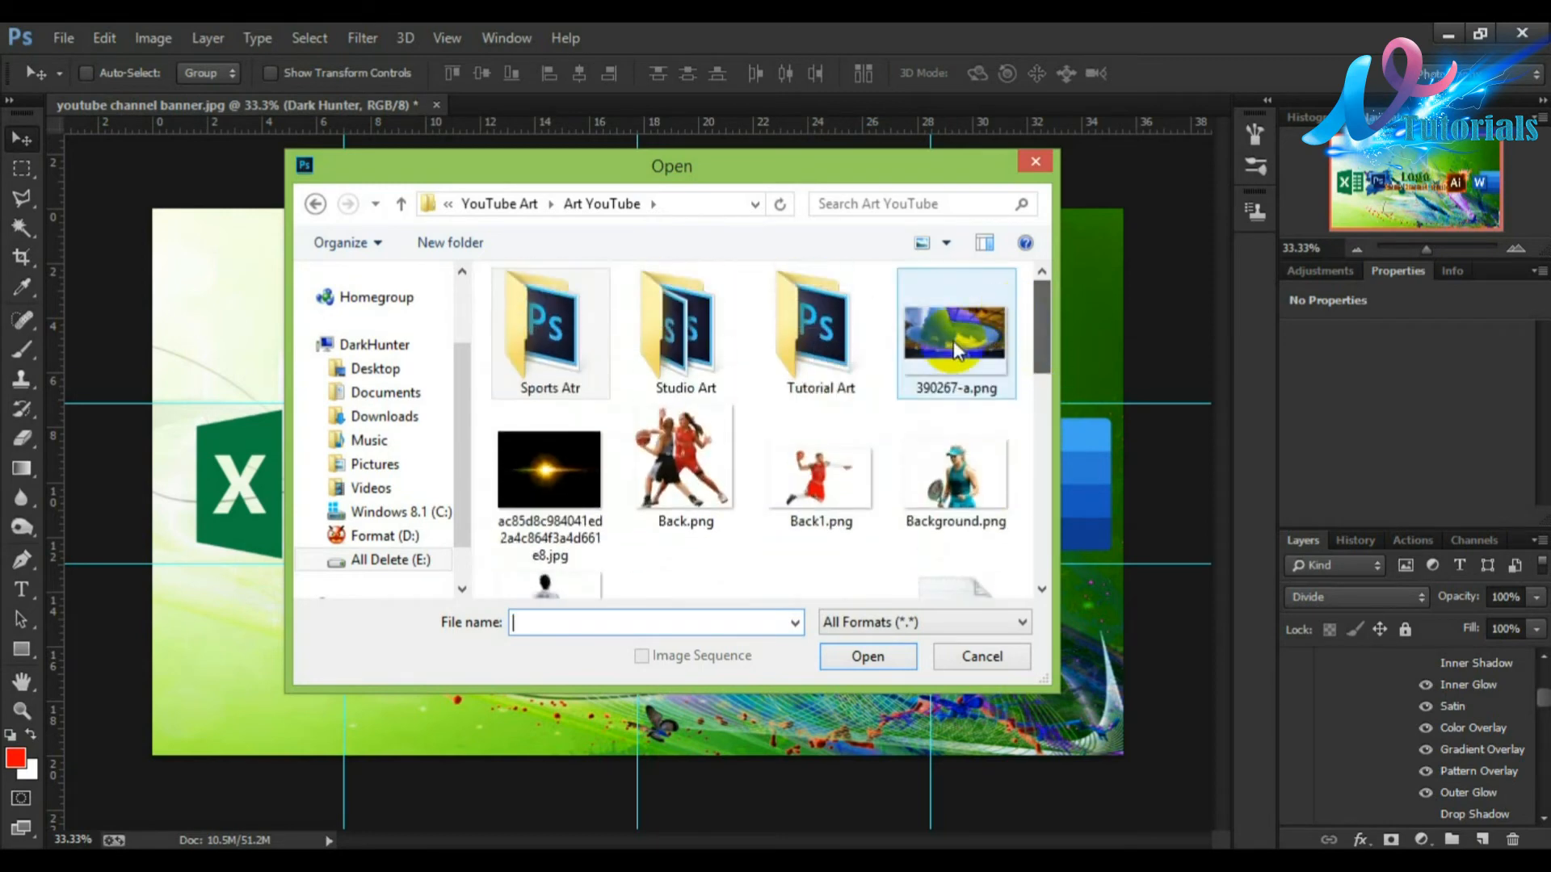
click(550, 476)
click(883, 654)
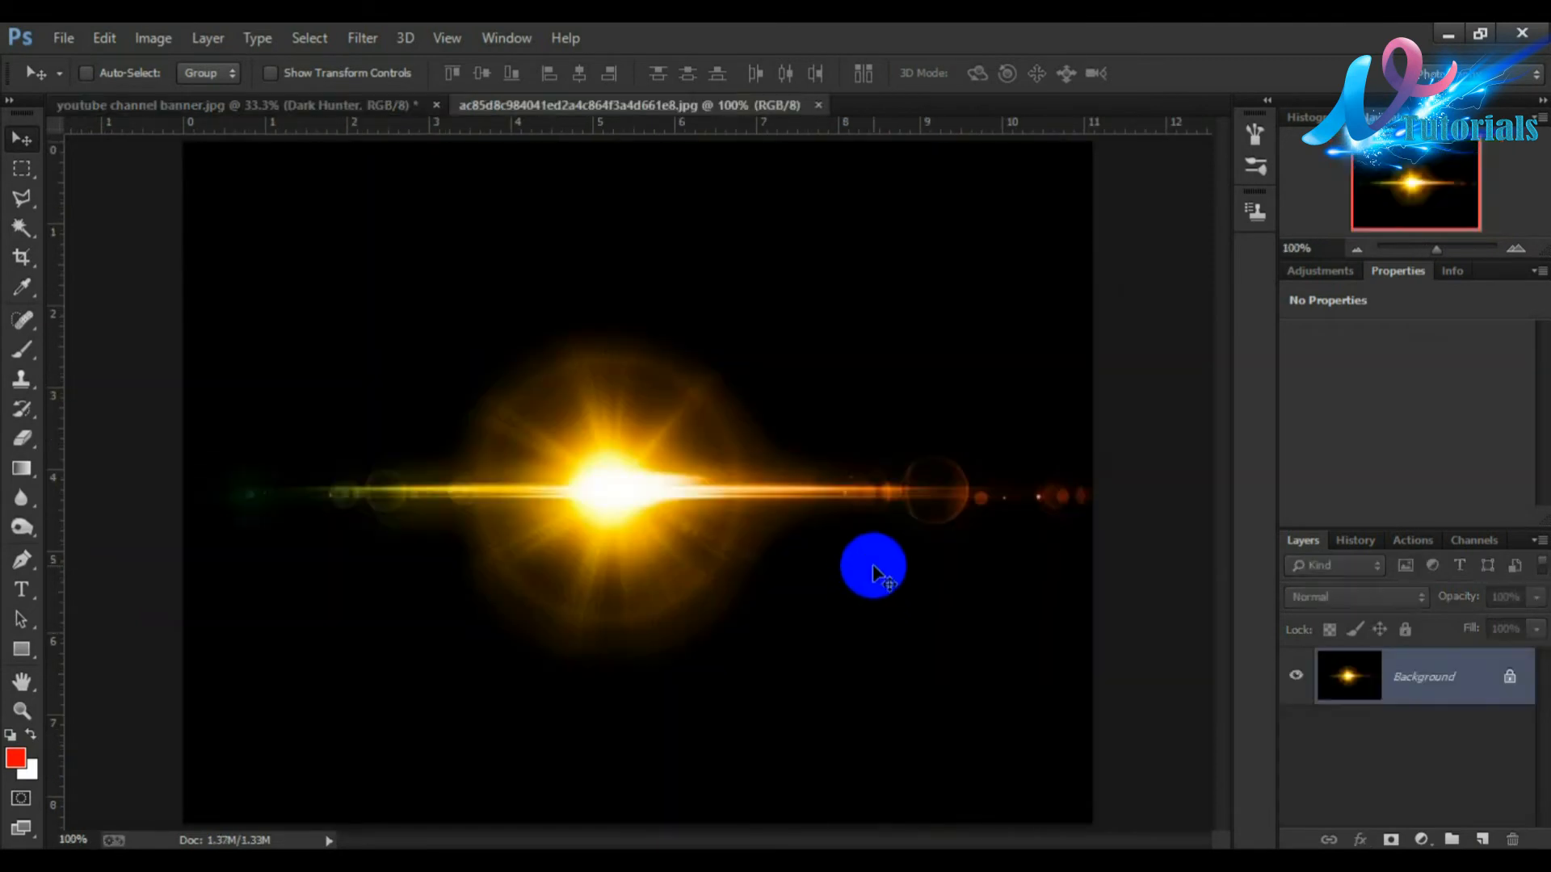
Step: Bring the lens flare into the banner, set its blend mode to Screen and place it at the channel name's end
drag(695, 447, 767, 456)
click(1349, 564)
click(1351, 578)
click(1363, 602)
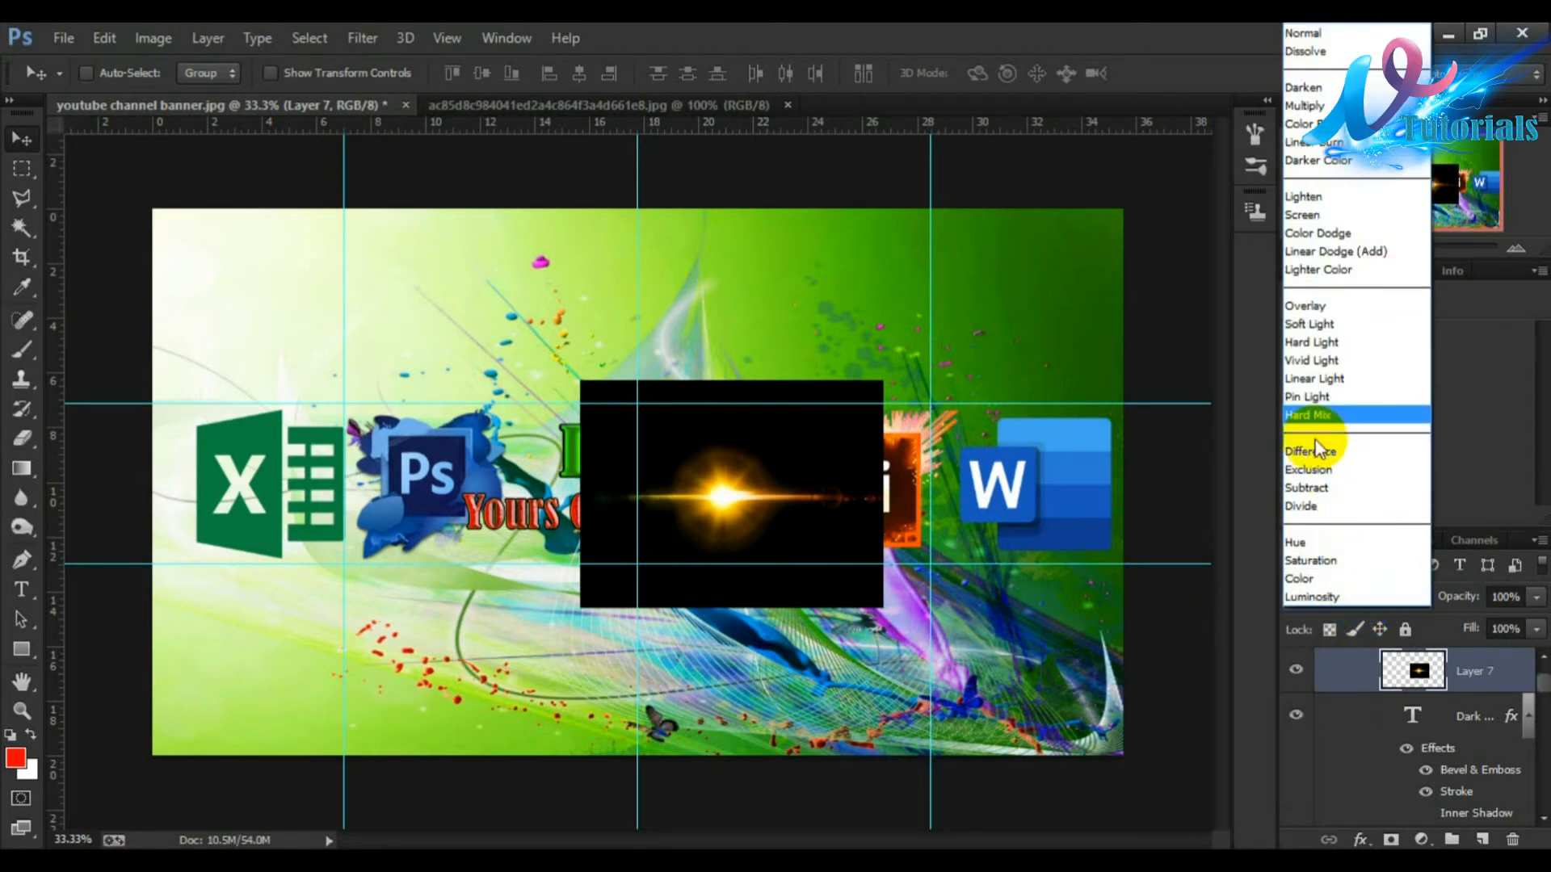
click(1302, 214)
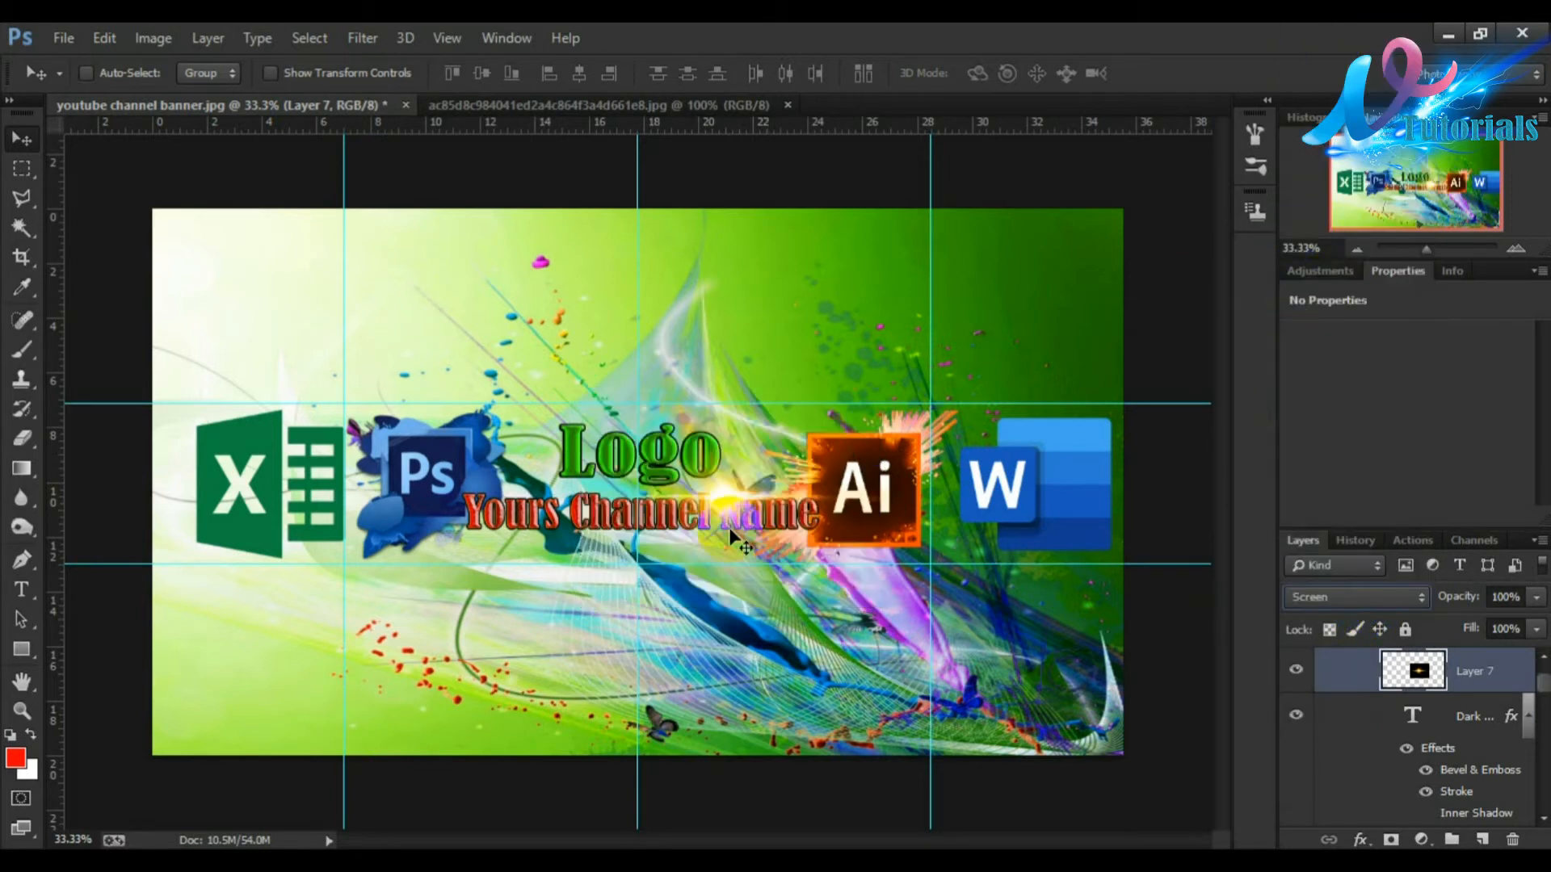
drag(714, 496, 784, 512)
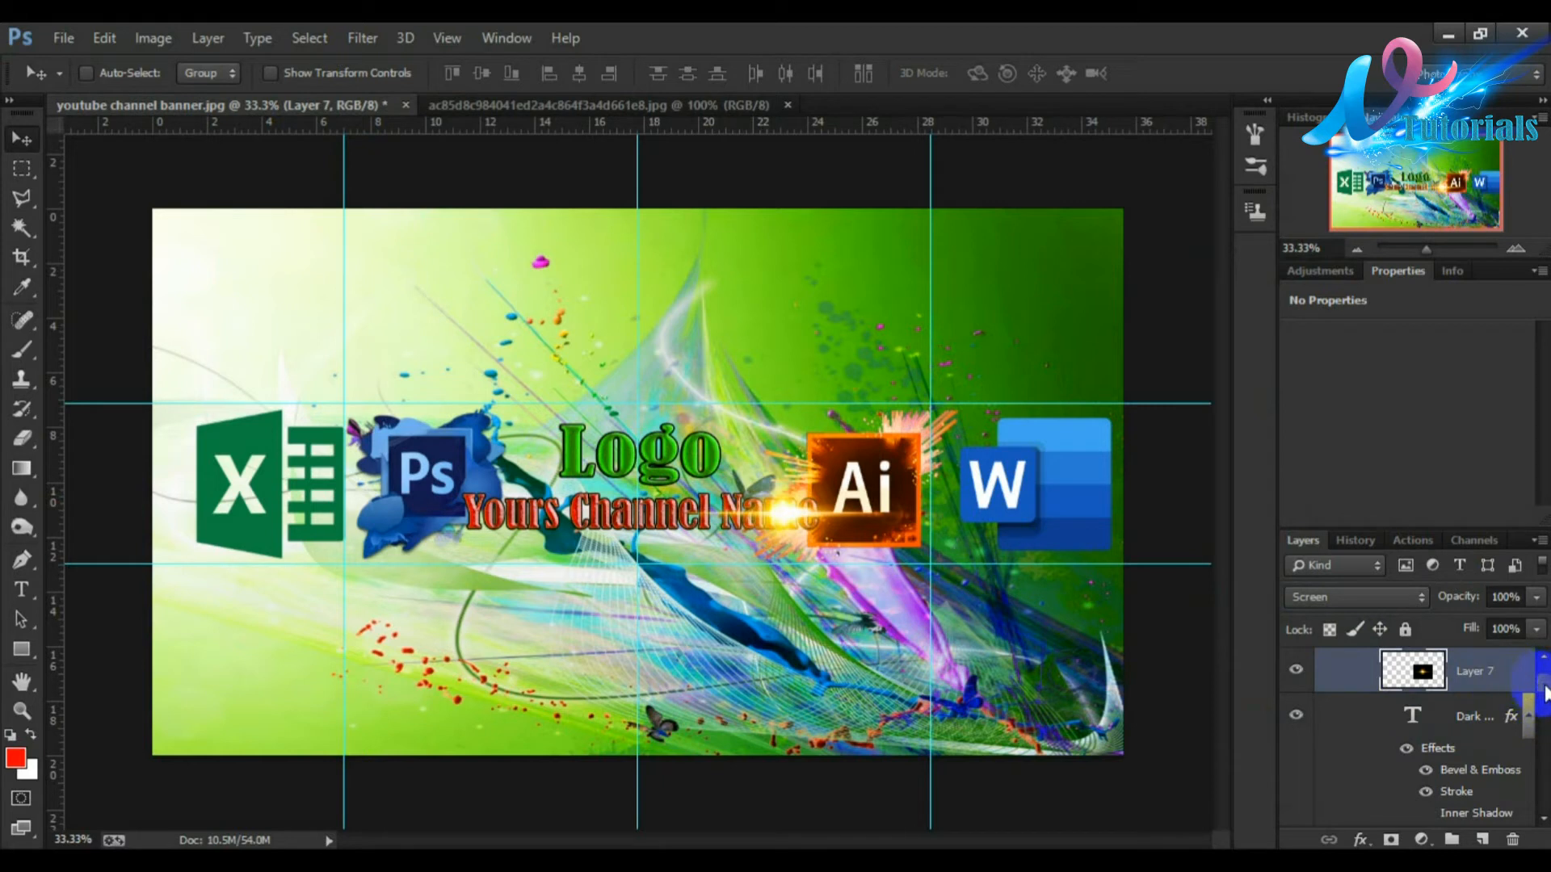
Step: Duplicate the lens flare layer, combine the copies into one layer and set its blend mode to Screen
click(1463, 678)
drag(1471, 669, 1481, 840)
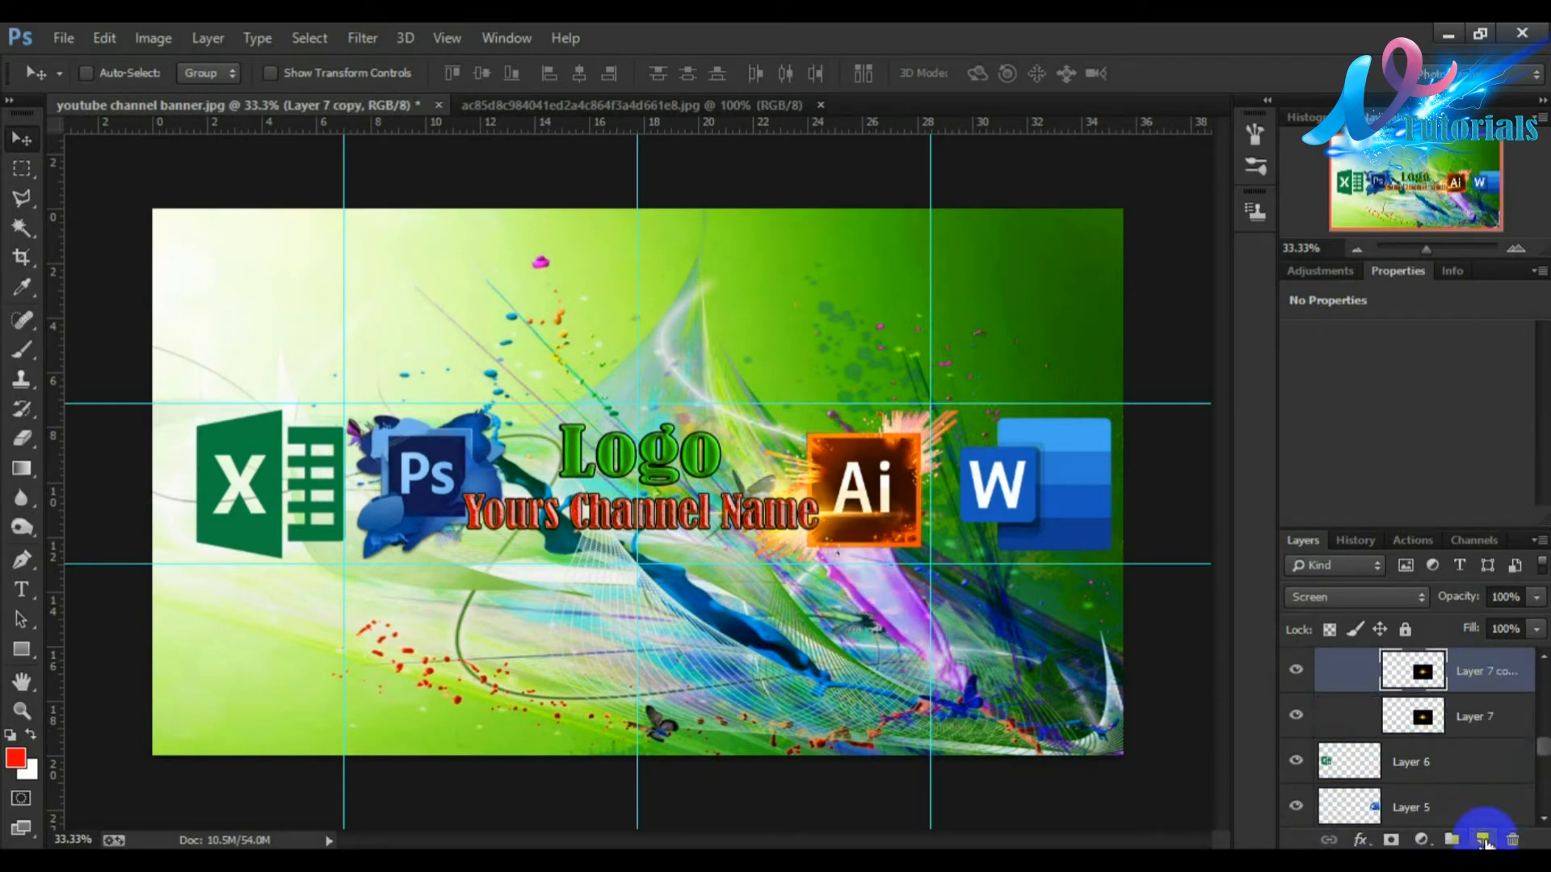
shift+click(1482, 705)
right_click(1471, 678)
click(1121, 674)
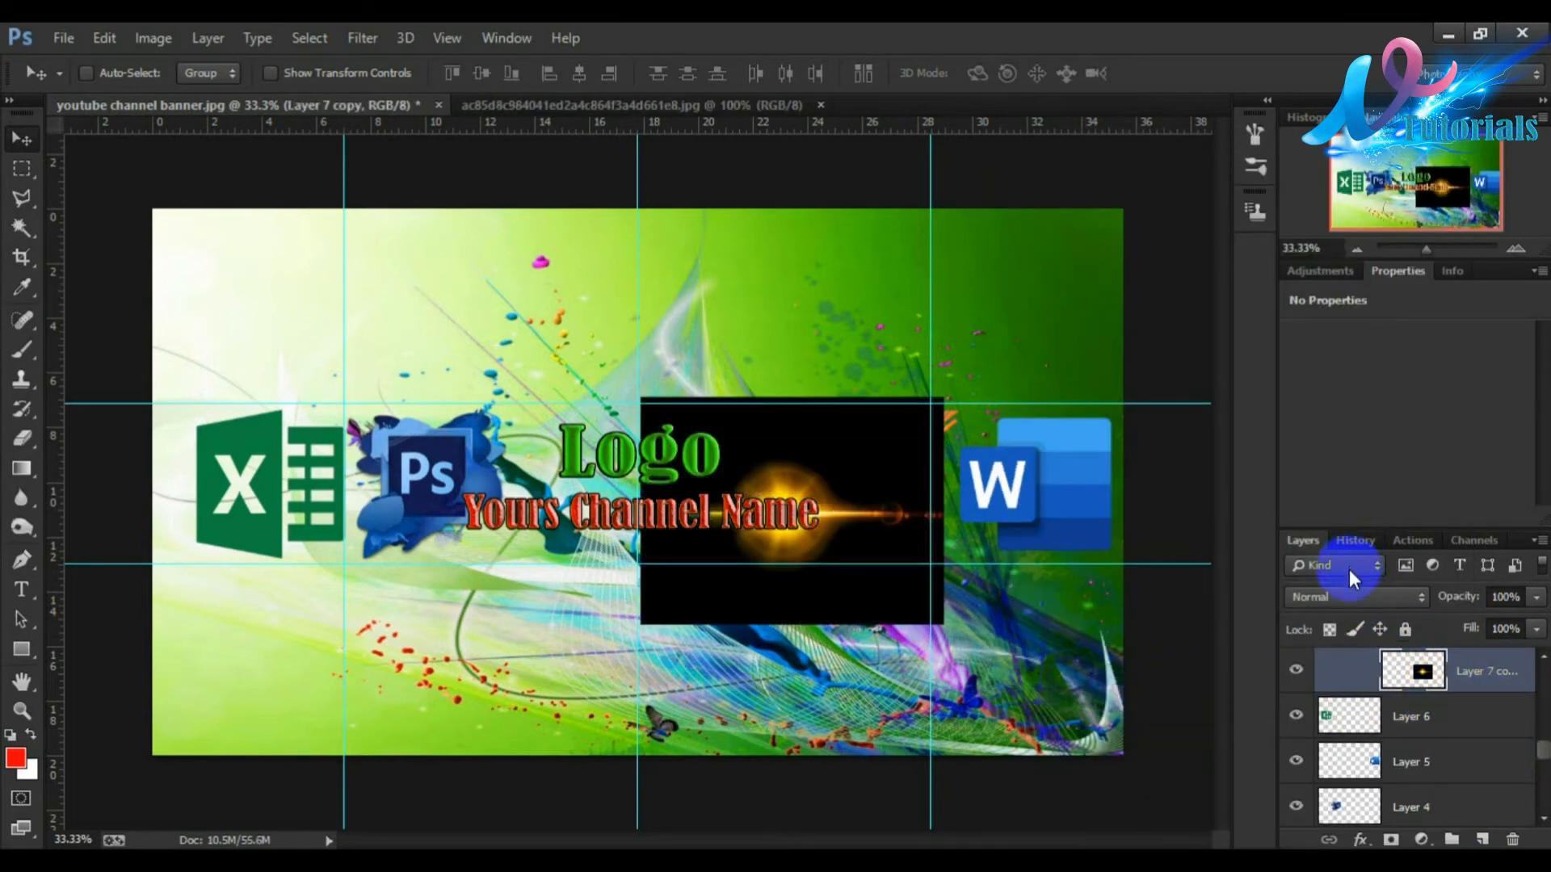
click(1355, 595)
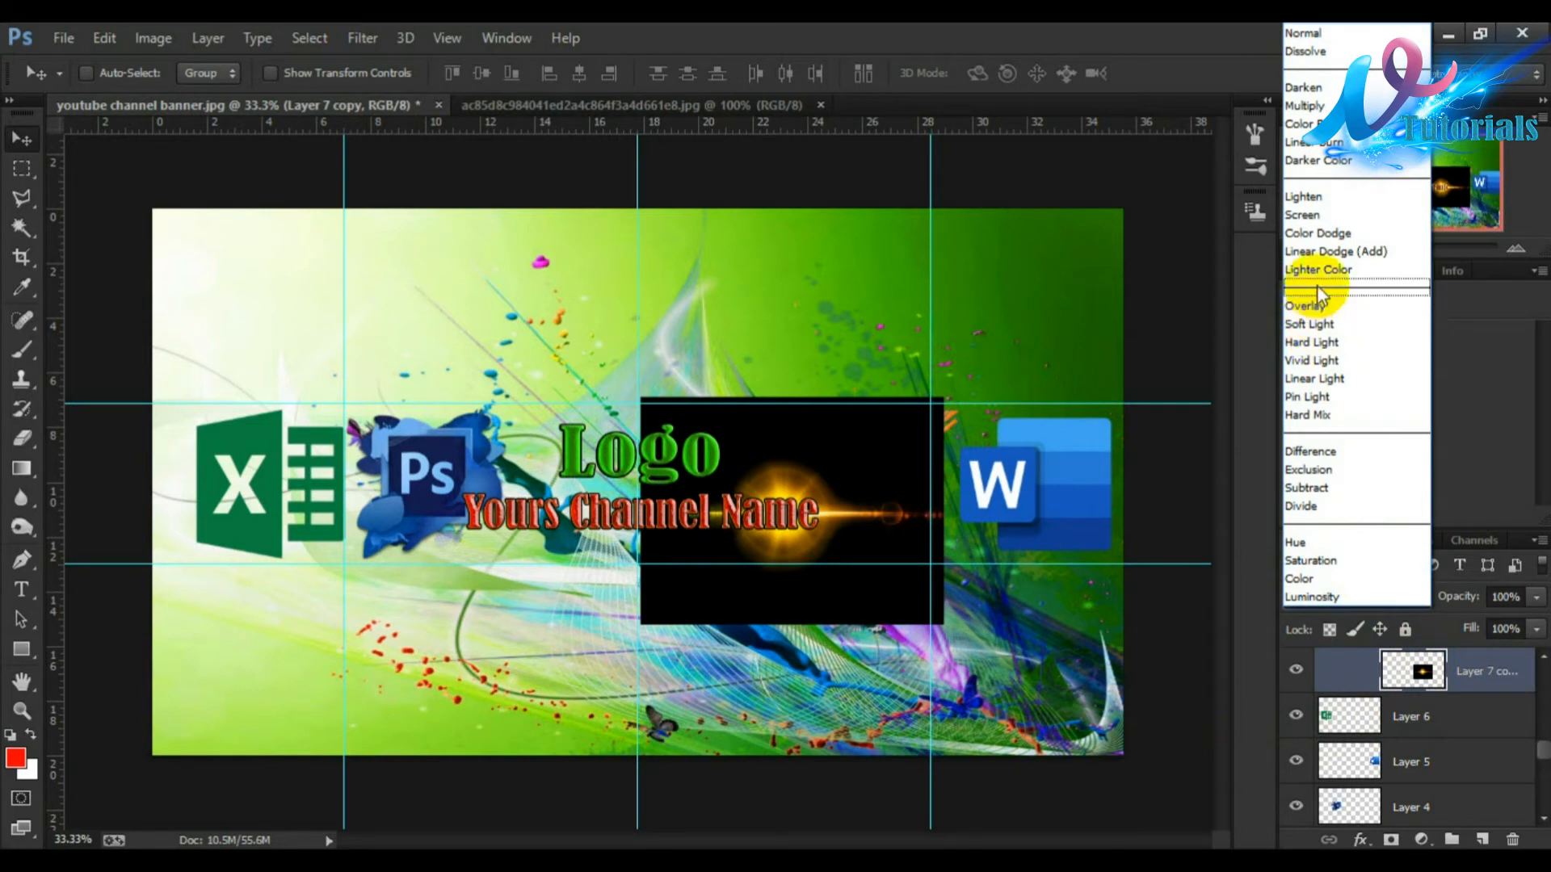
click(1310, 217)
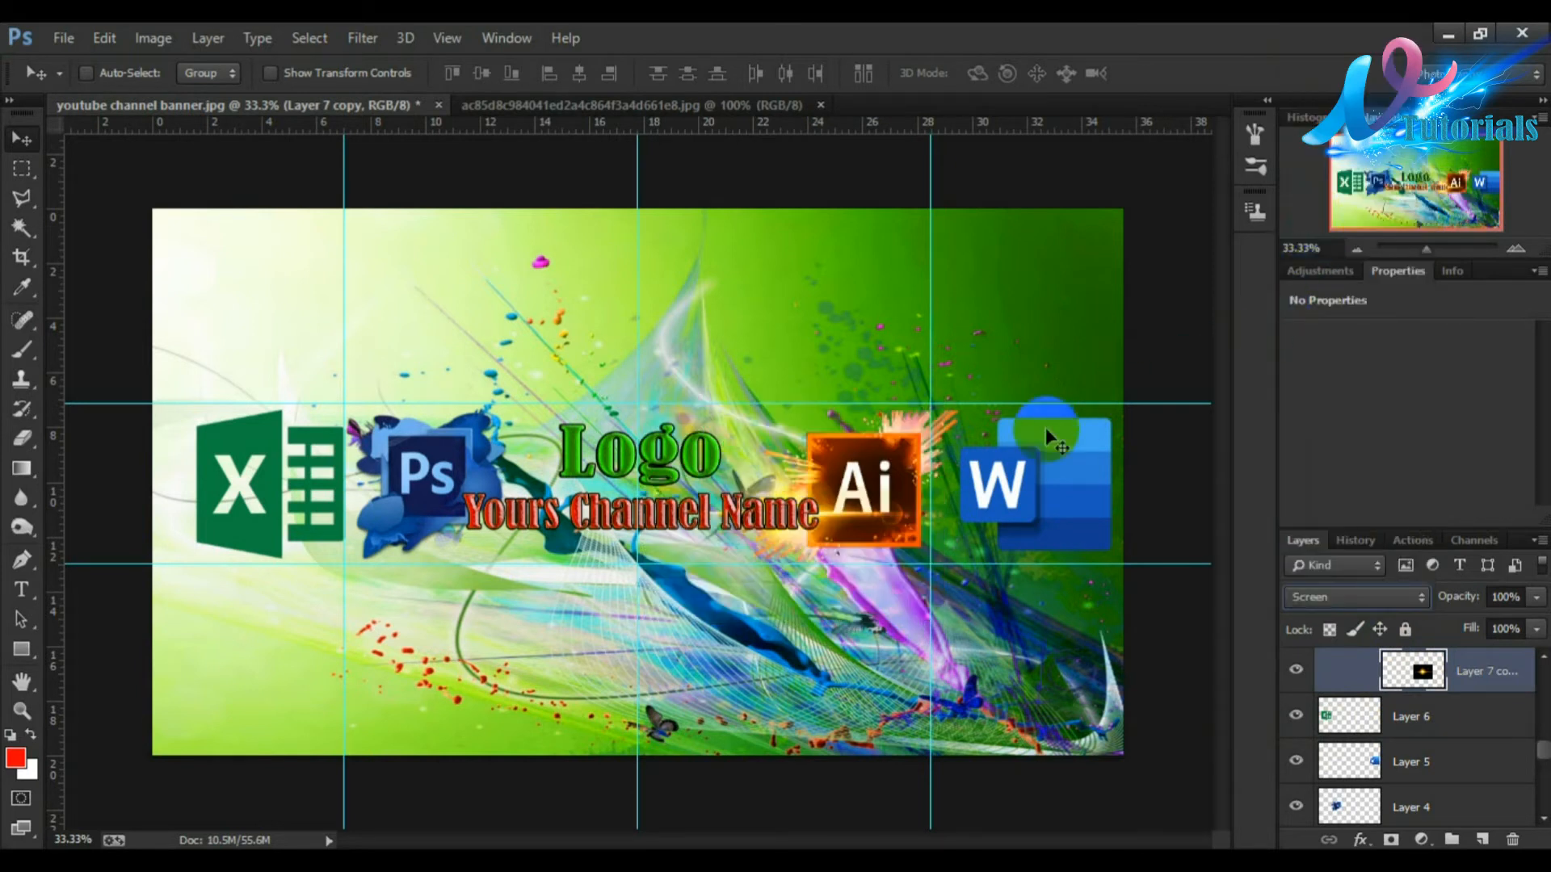
Step: Stretch the flare to about 228% width and 153% height, centre it on the channel name and commit
key(ctrl+t)
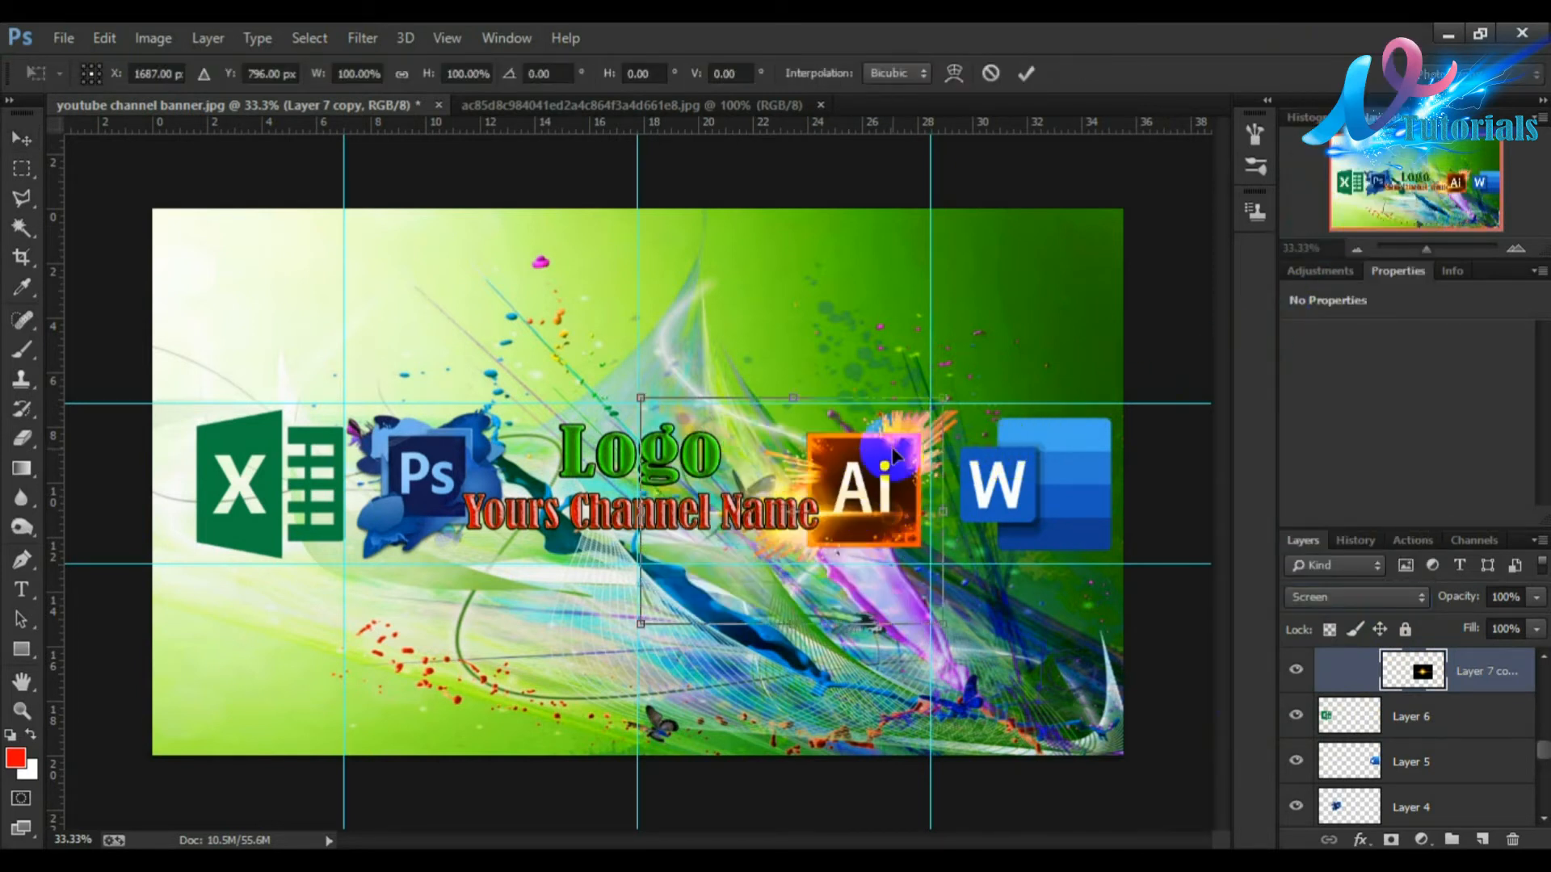
drag(943, 397, 1107, 283)
drag(1103, 450, 1336, 449)
drag(1044, 424, 869, 488)
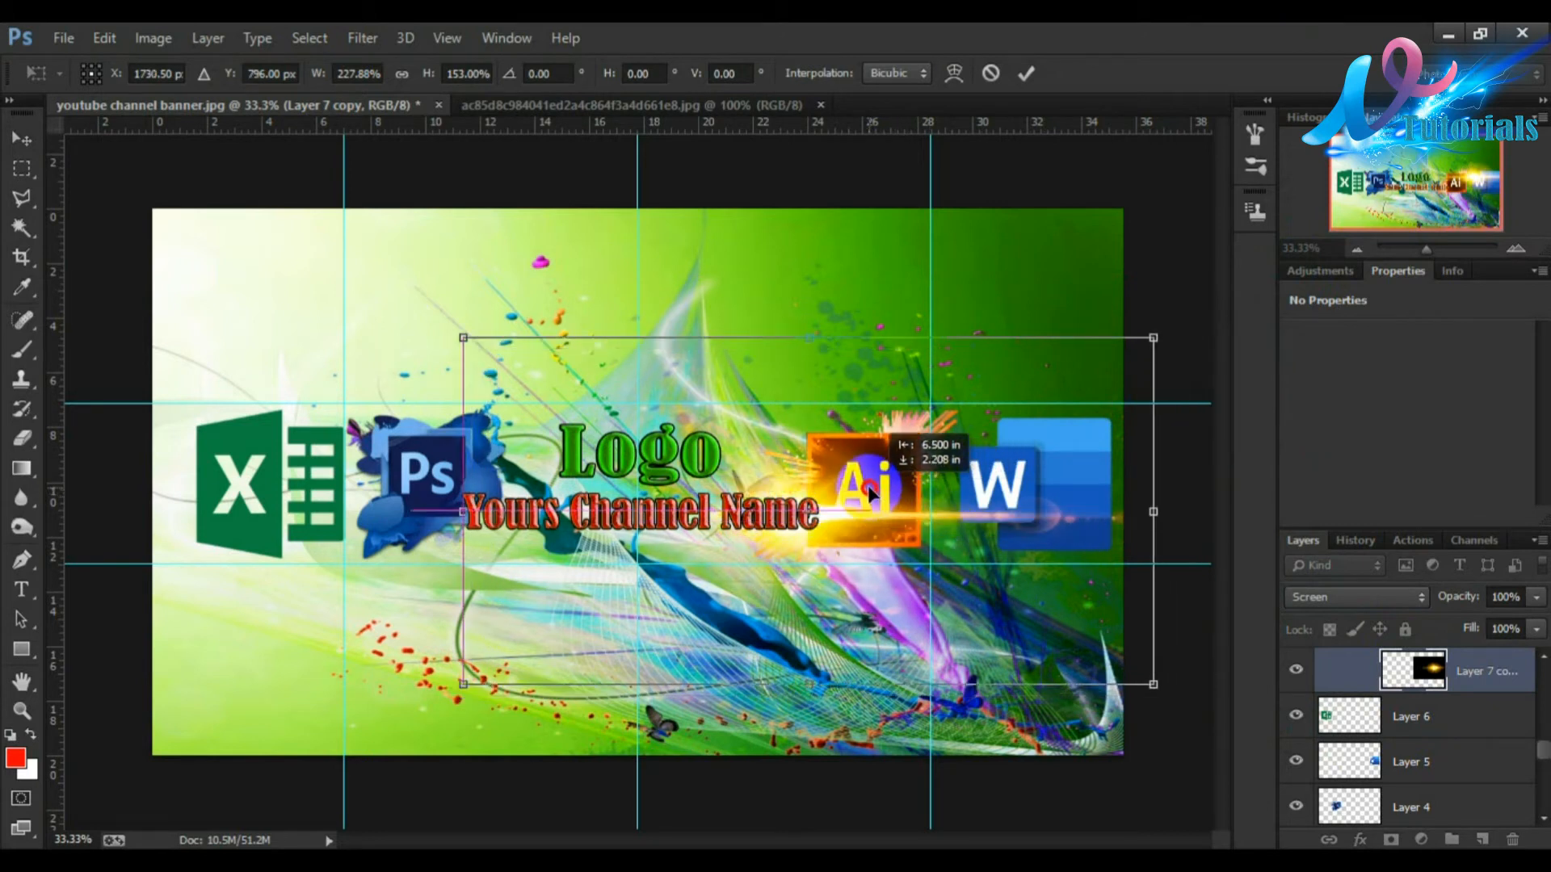
click(1026, 74)
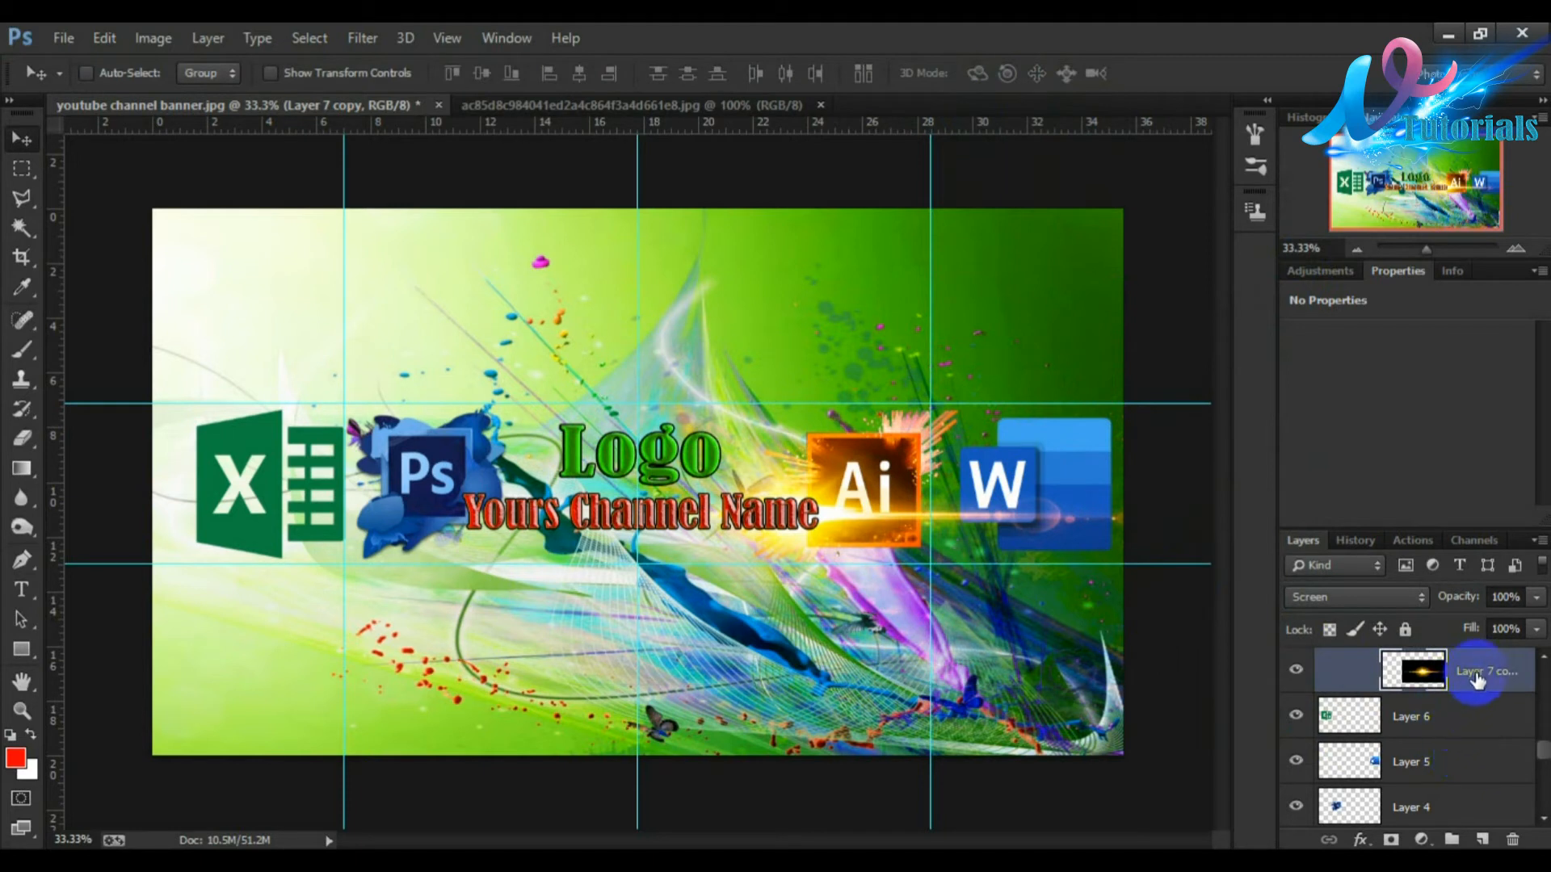
Step: Duplicate the stretched flare layer and reposition the copy along the name band
drag(1489, 818, 1493, 835)
drag(828, 535, 1002, 701)
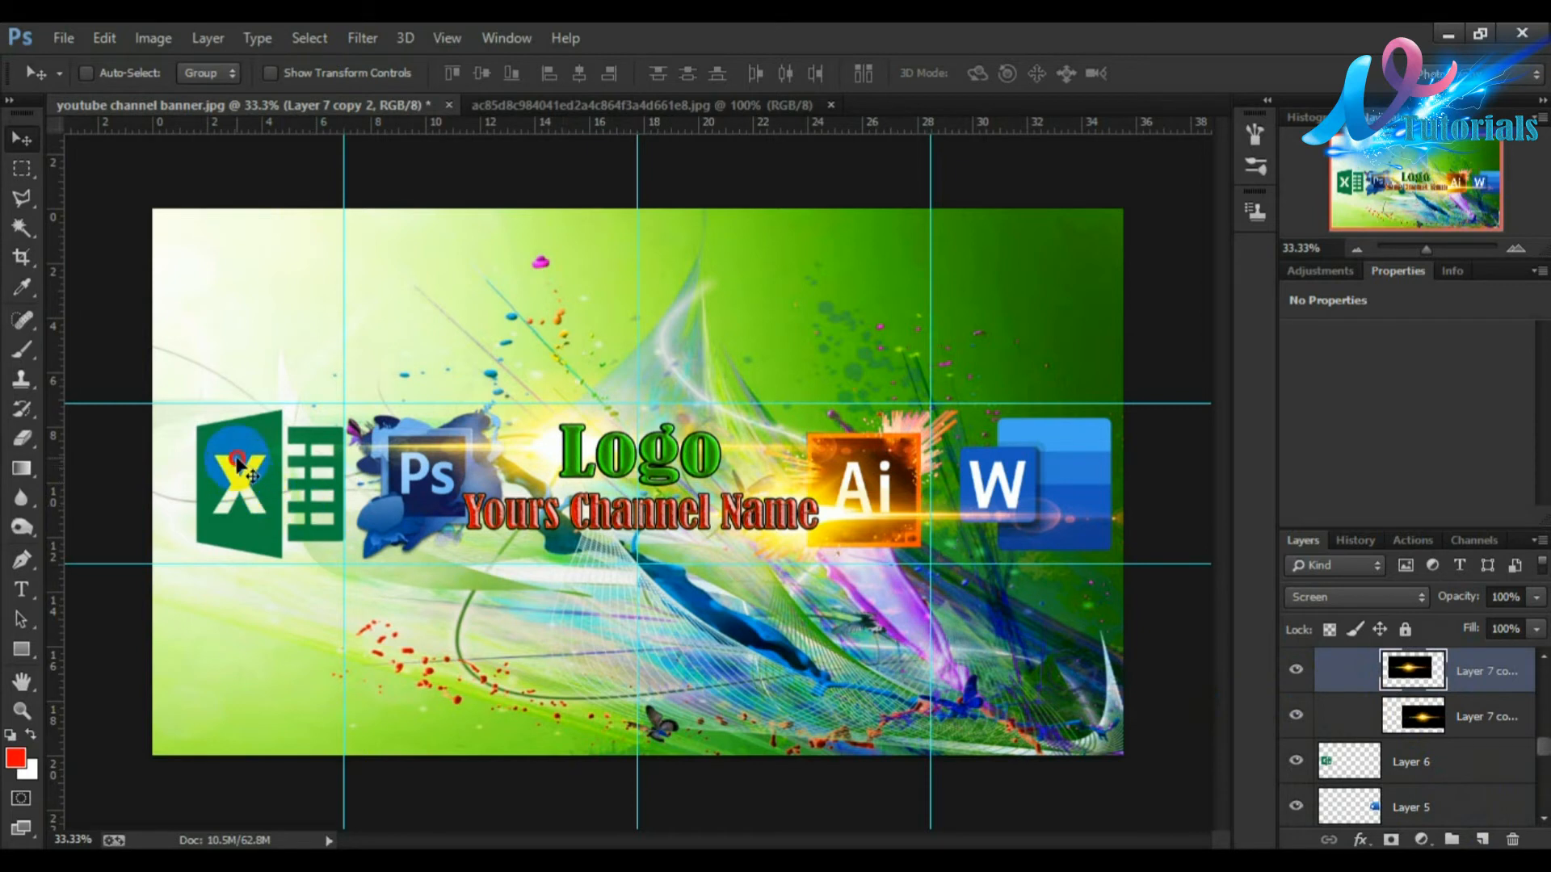
Step: Select the Excel logo layer, scale it down to about 88%, nudge it up slightly and commit
right_click(239, 467)
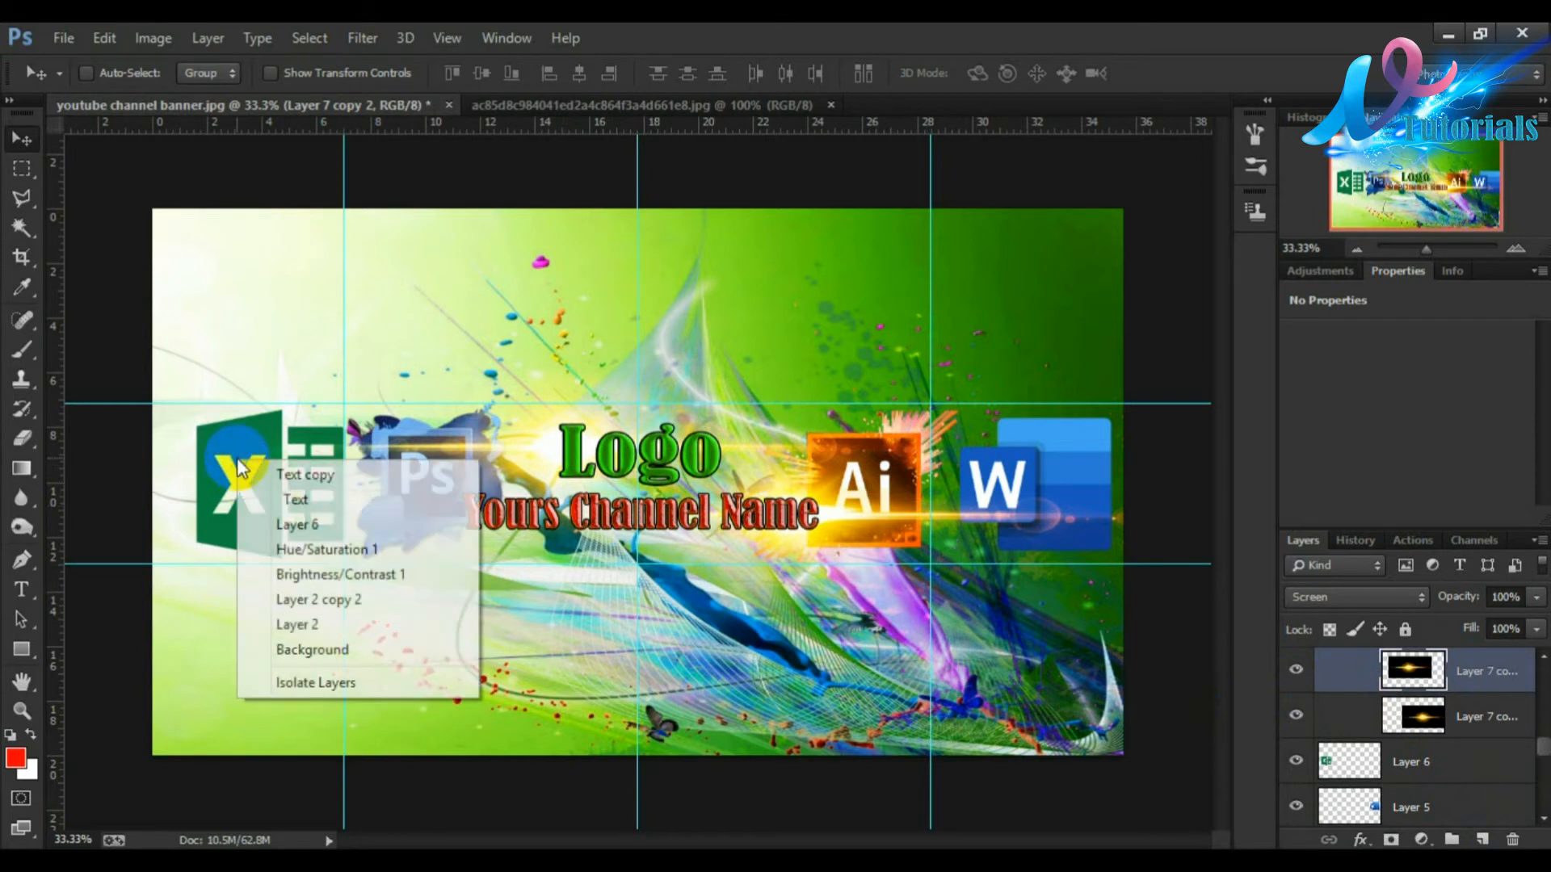
click(279, 524)
key(ctrl+t)
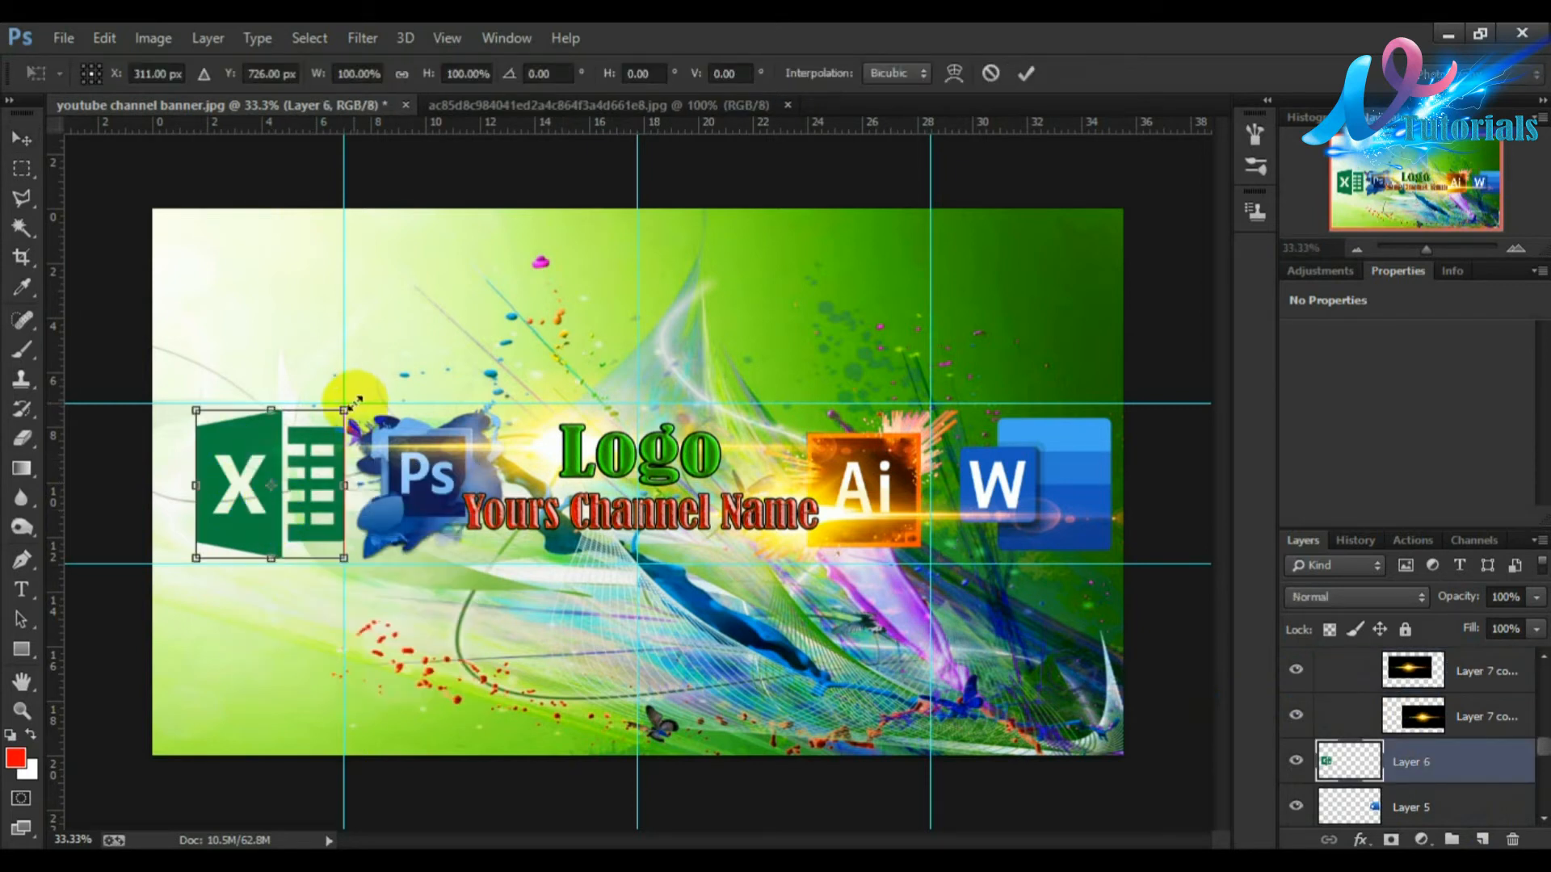
drag(342, 406, 326, 427)
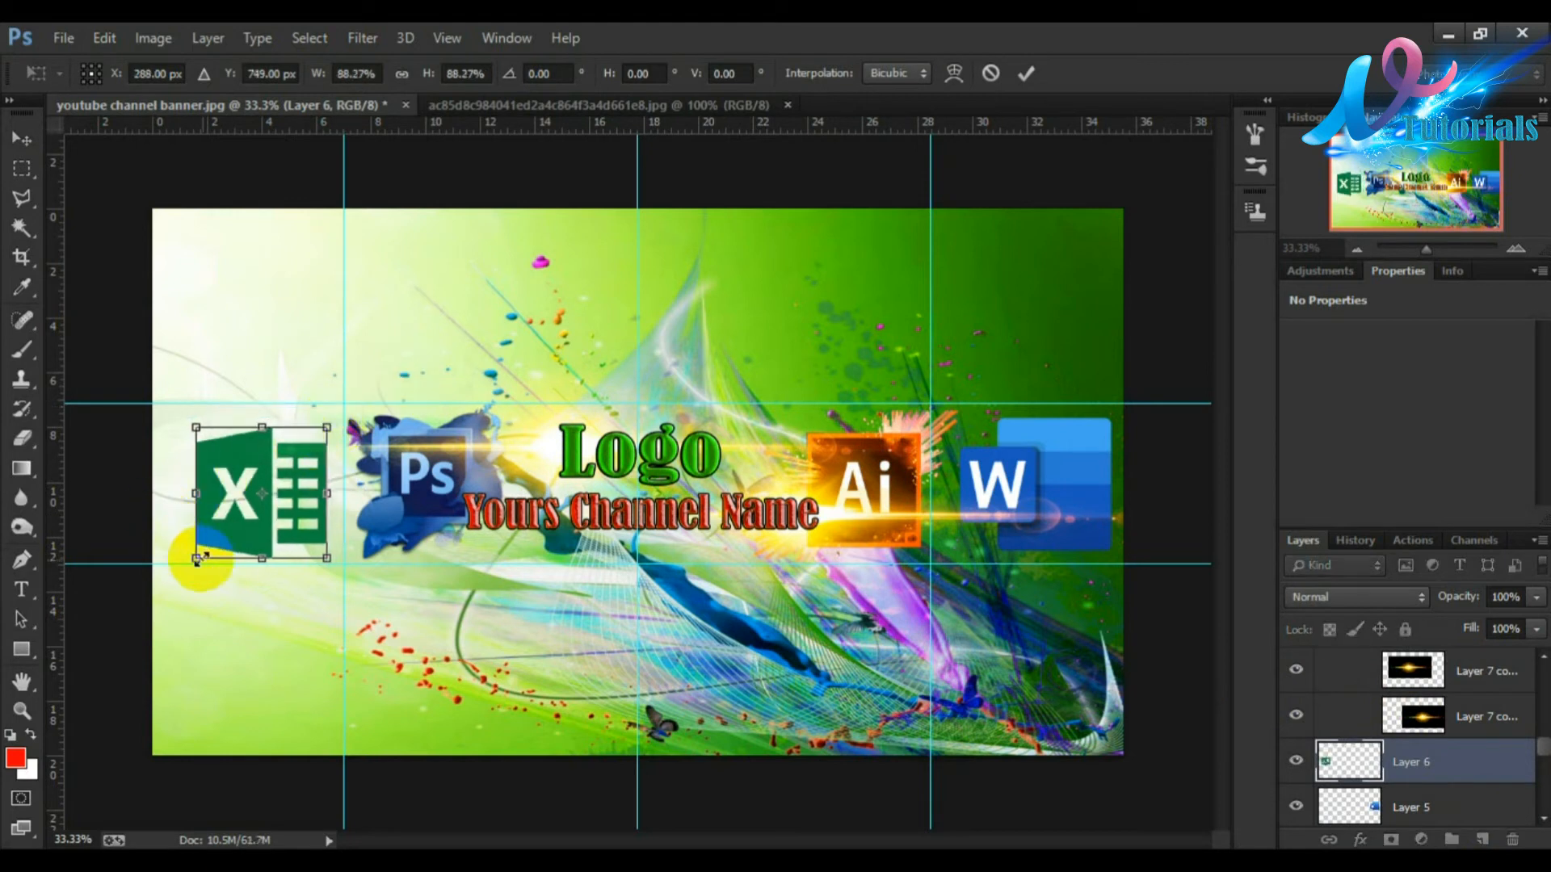
key(Up)
key(Up)
key(Up)
key(Up)
key(Up)
key(Up)
key(Up)
key(Up)
key(Up)
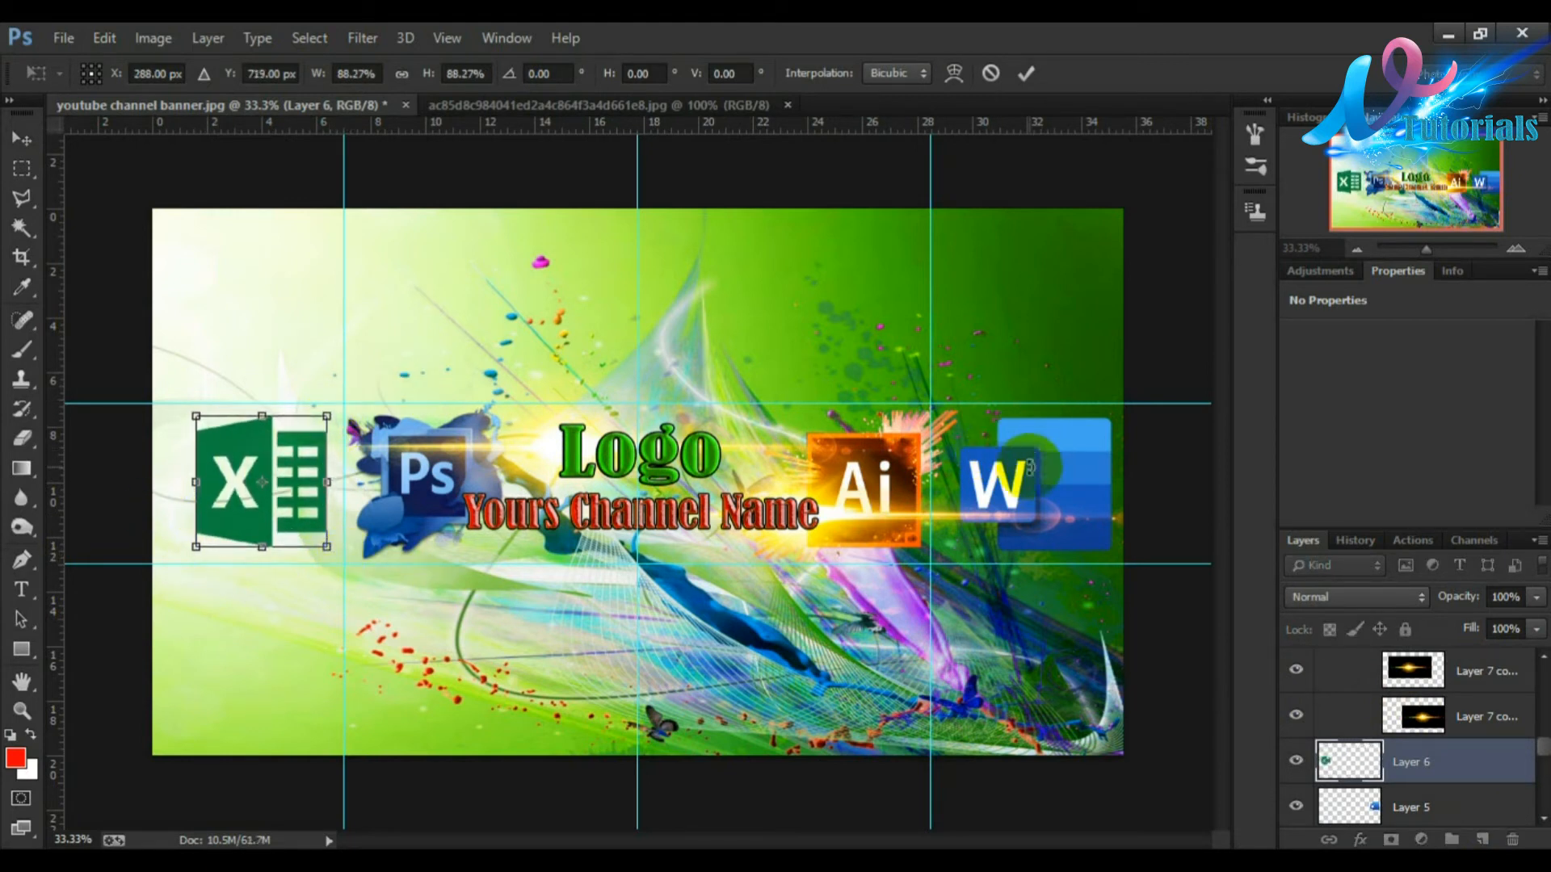
click(1026, 74)
Step: Select the Word logo layer, scale it to about 92.5%, nudge it up and left toward the Ai logo and commit
right_click(1064, 485)
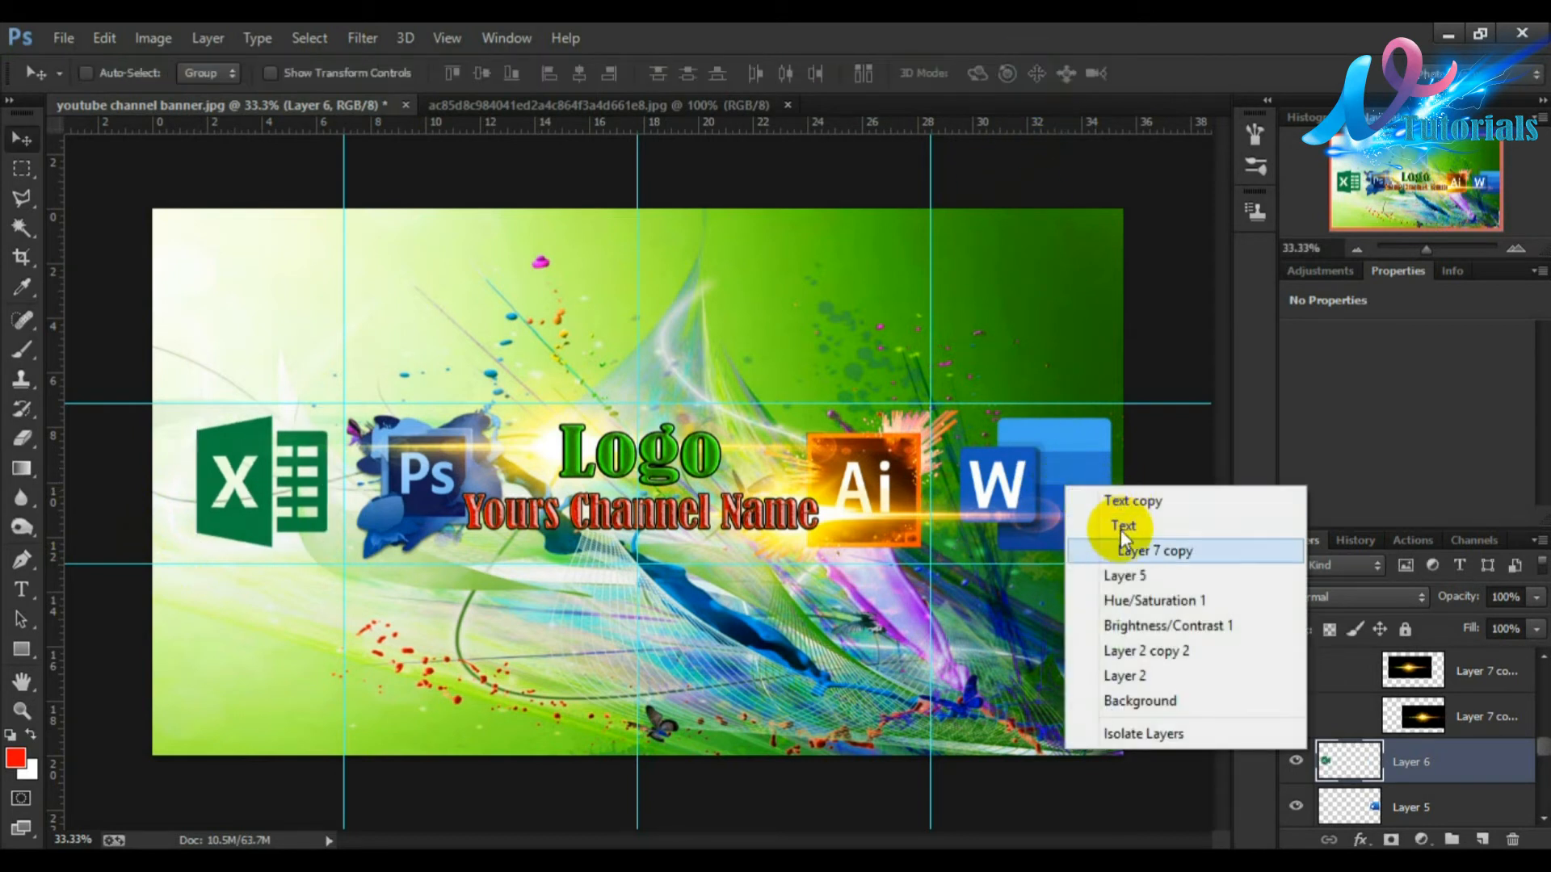
click(1123, 575)
key(ctrl+t)
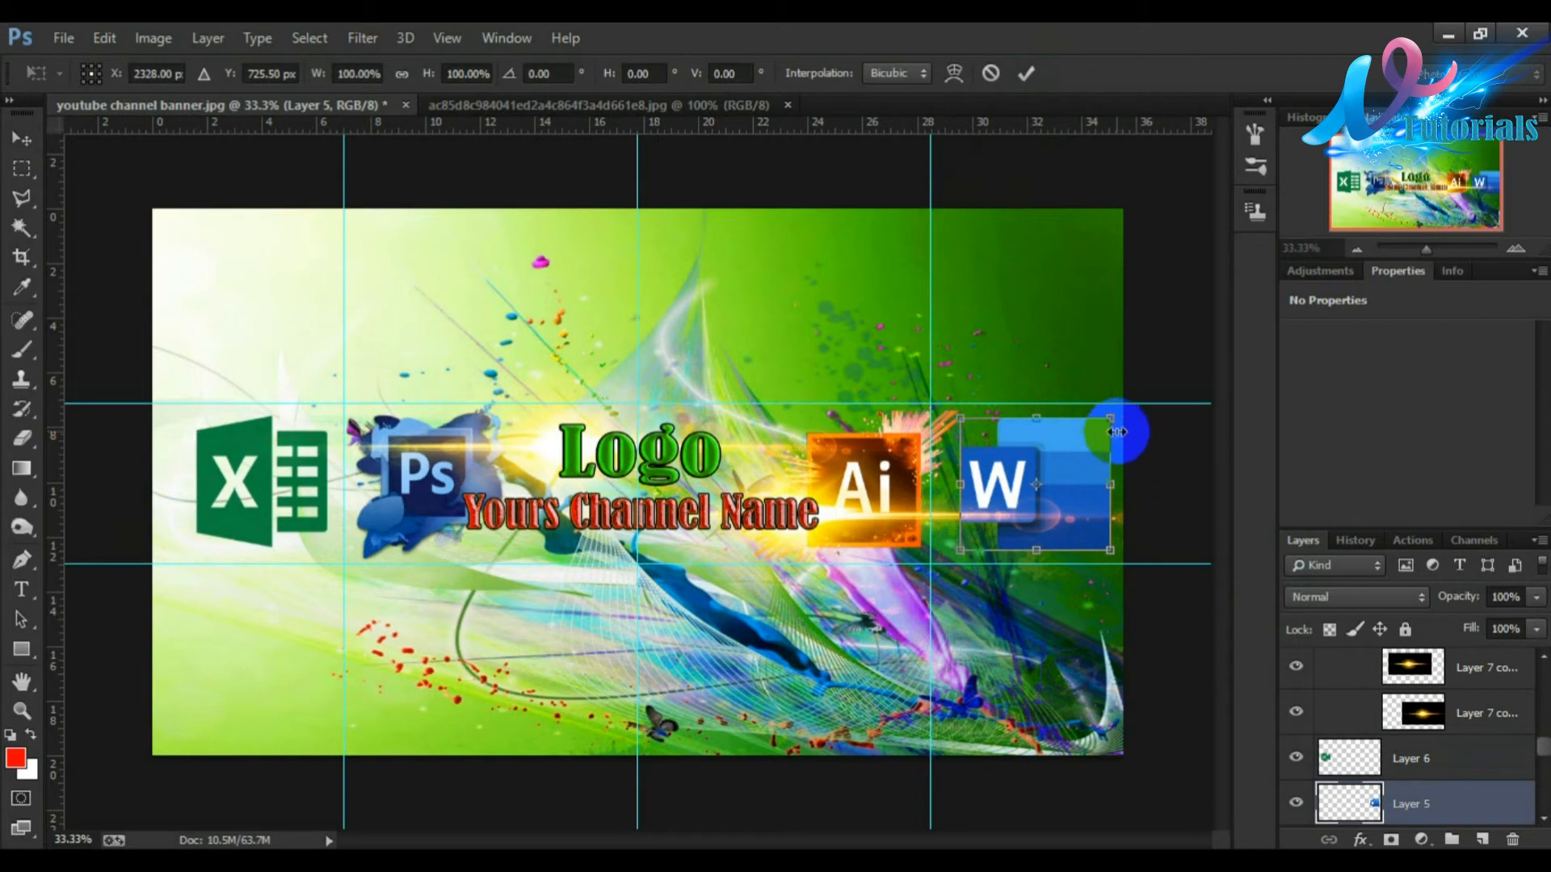
drag(1107, 422, 1099, 428)
key(Up)
key(Up)
key(Up)
key(Up)
key(Left)
key(Left)
key(Left)
key(Left)
key(Left)
key(Left)
key(Left)
key(Left)
key(Left)
key(Left)
key(Left)
key(Left)
key(Left)
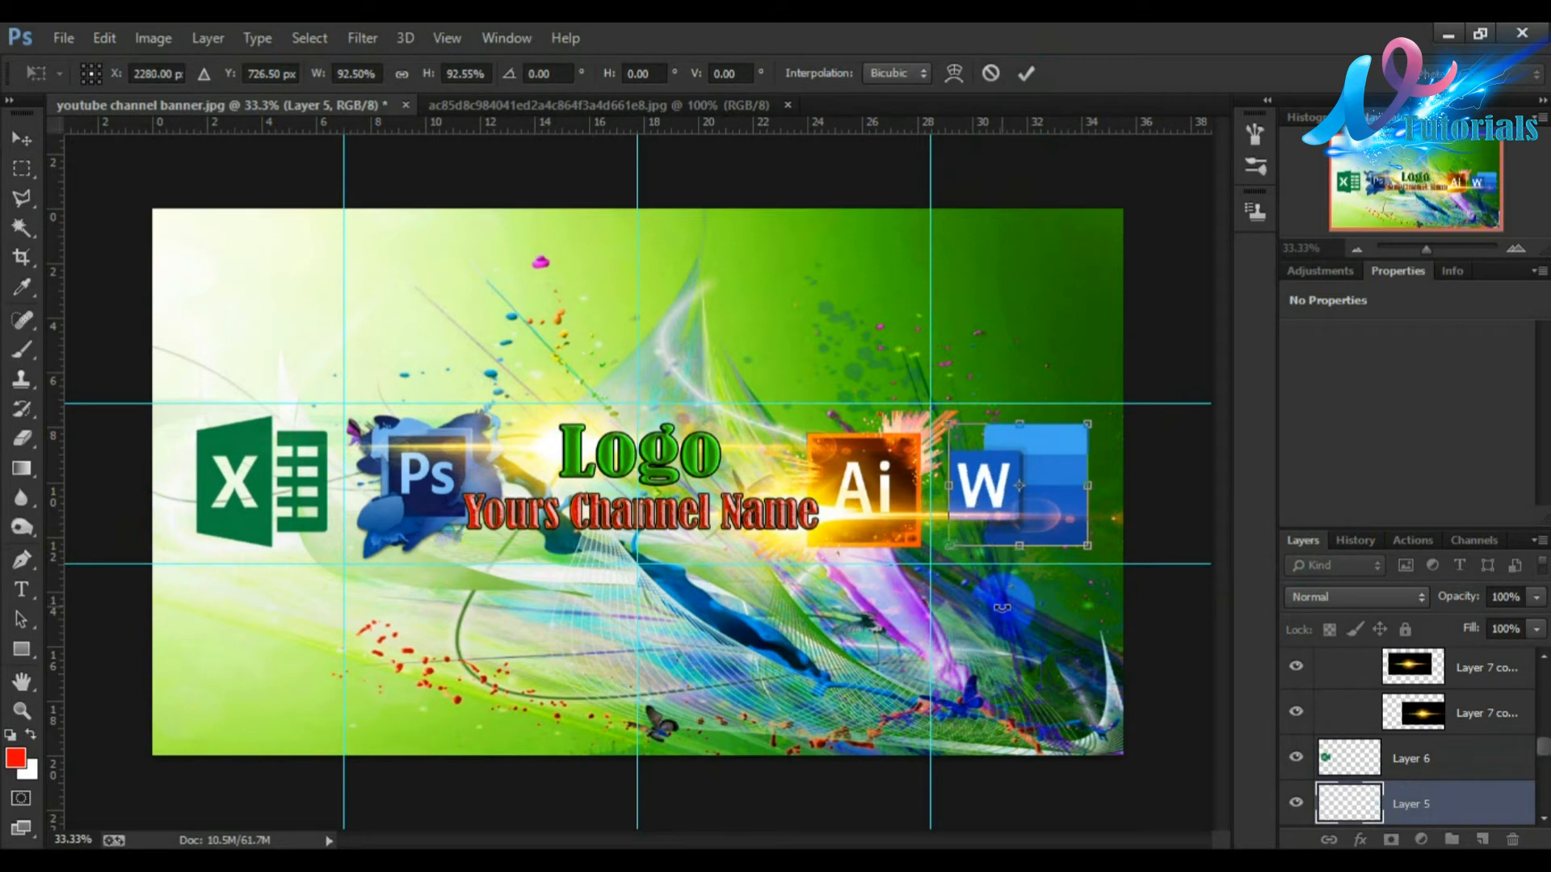
click(1025, 73)
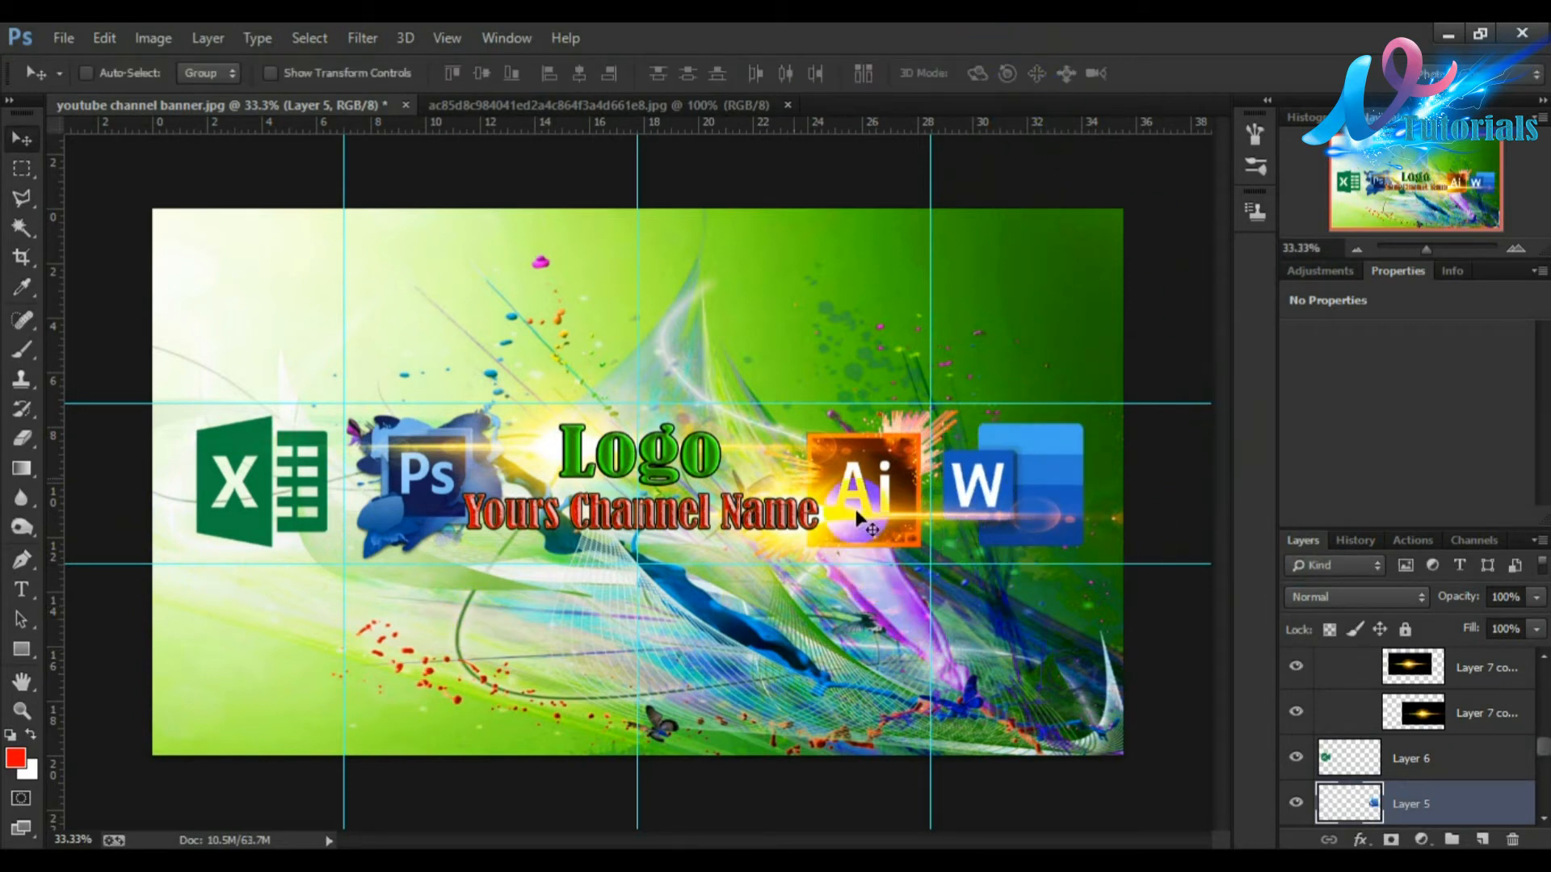
Step: Open the rainbow smoke image IMGBIN_smoke-euclidean-png_9W6aTvcU.png from the Art YouTube folder
drag(1542, 749, 1542, 803)
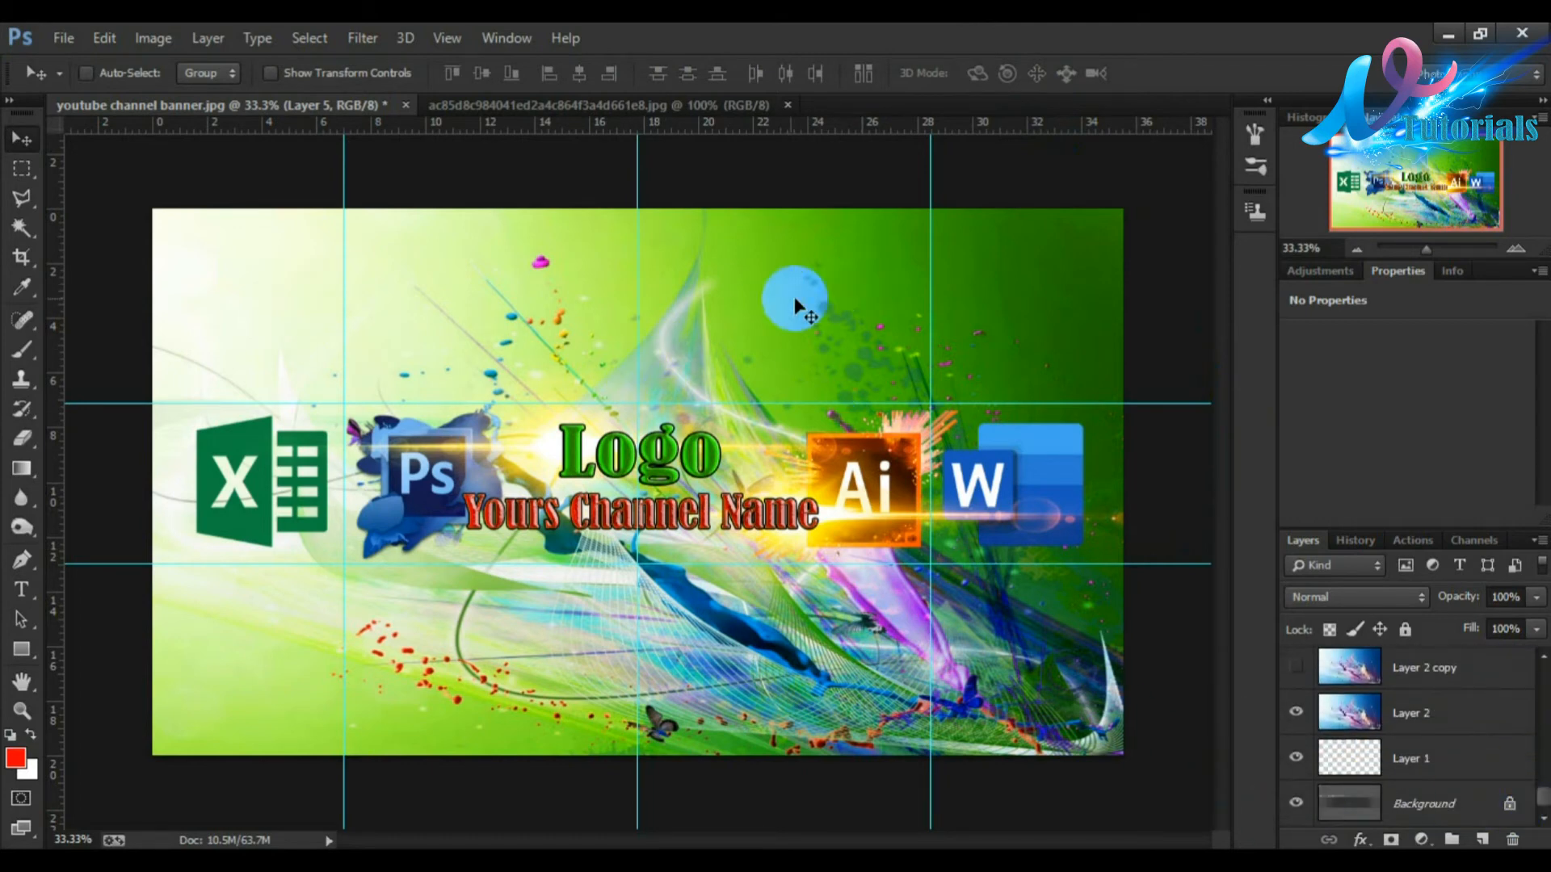
click(65, 40)
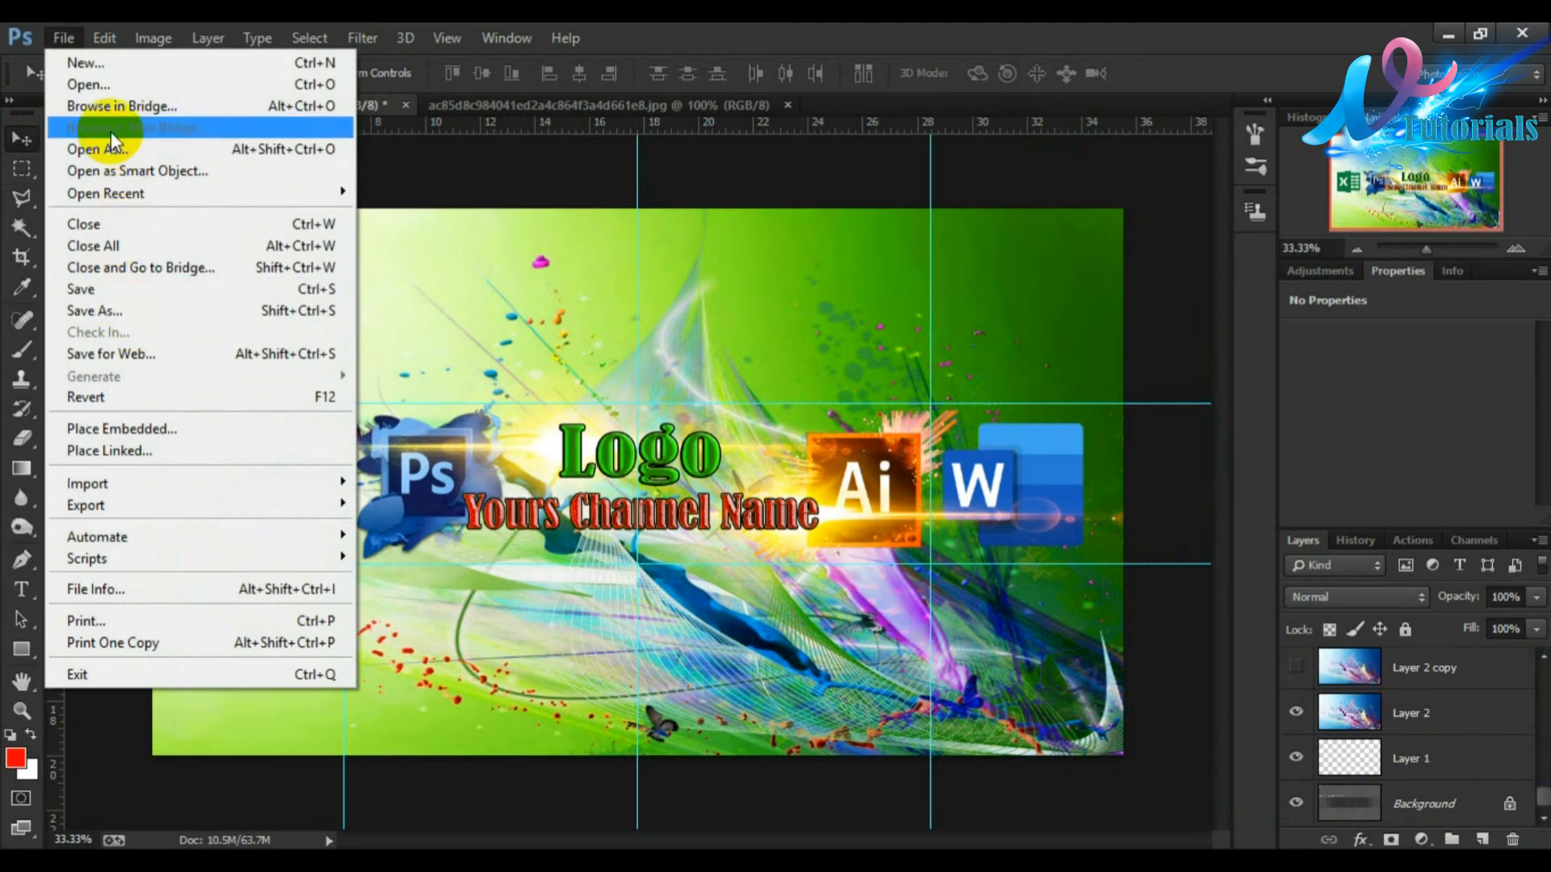
click(99, 87)
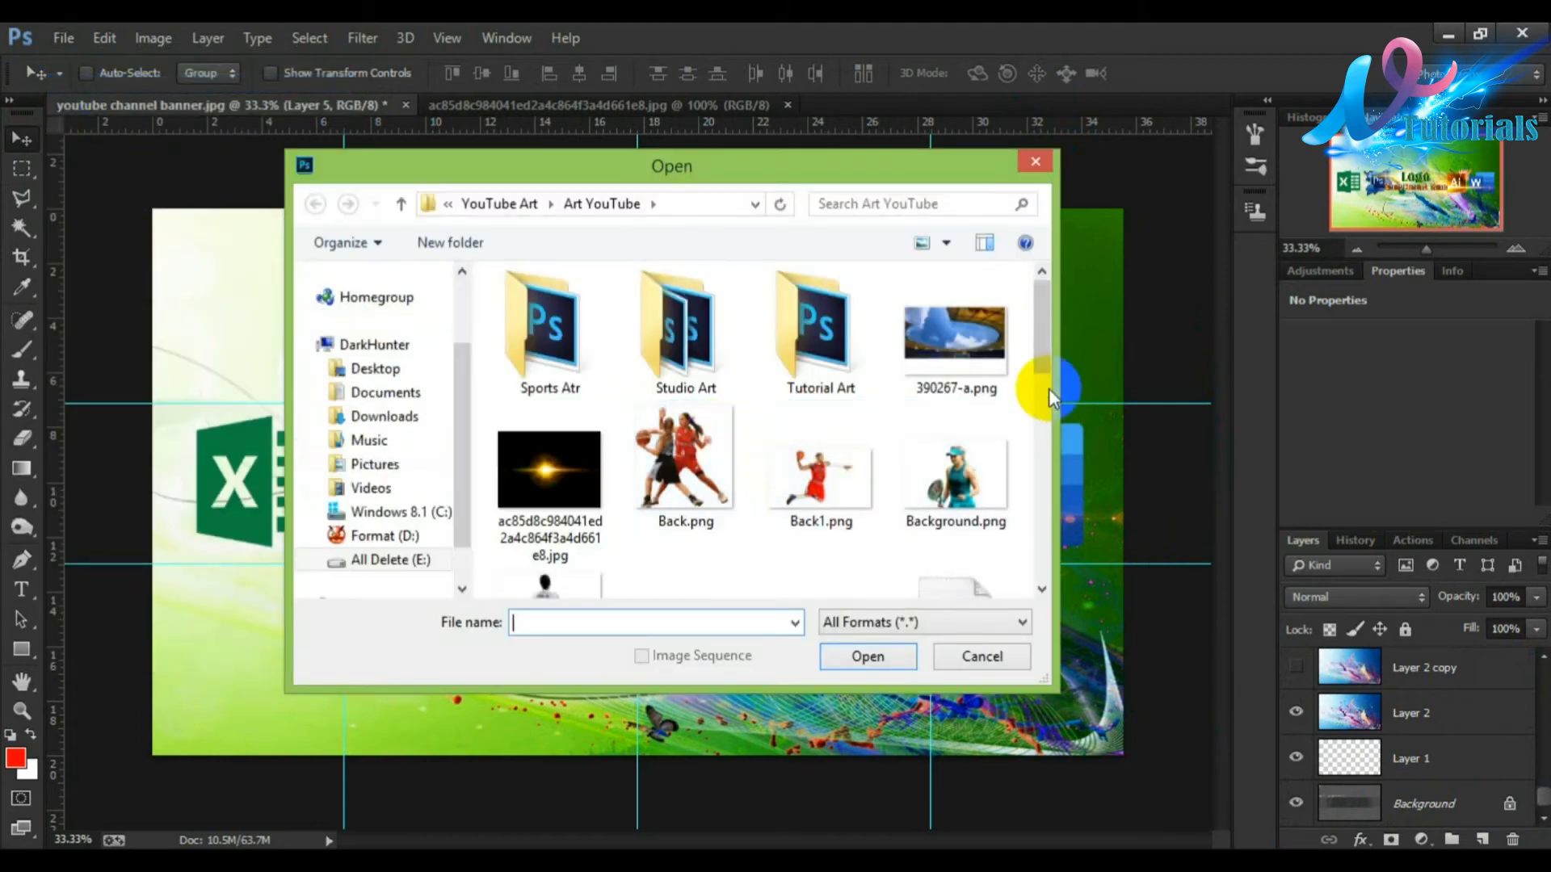
drag(1040, 348, 1025, 485)
click(692, 331)
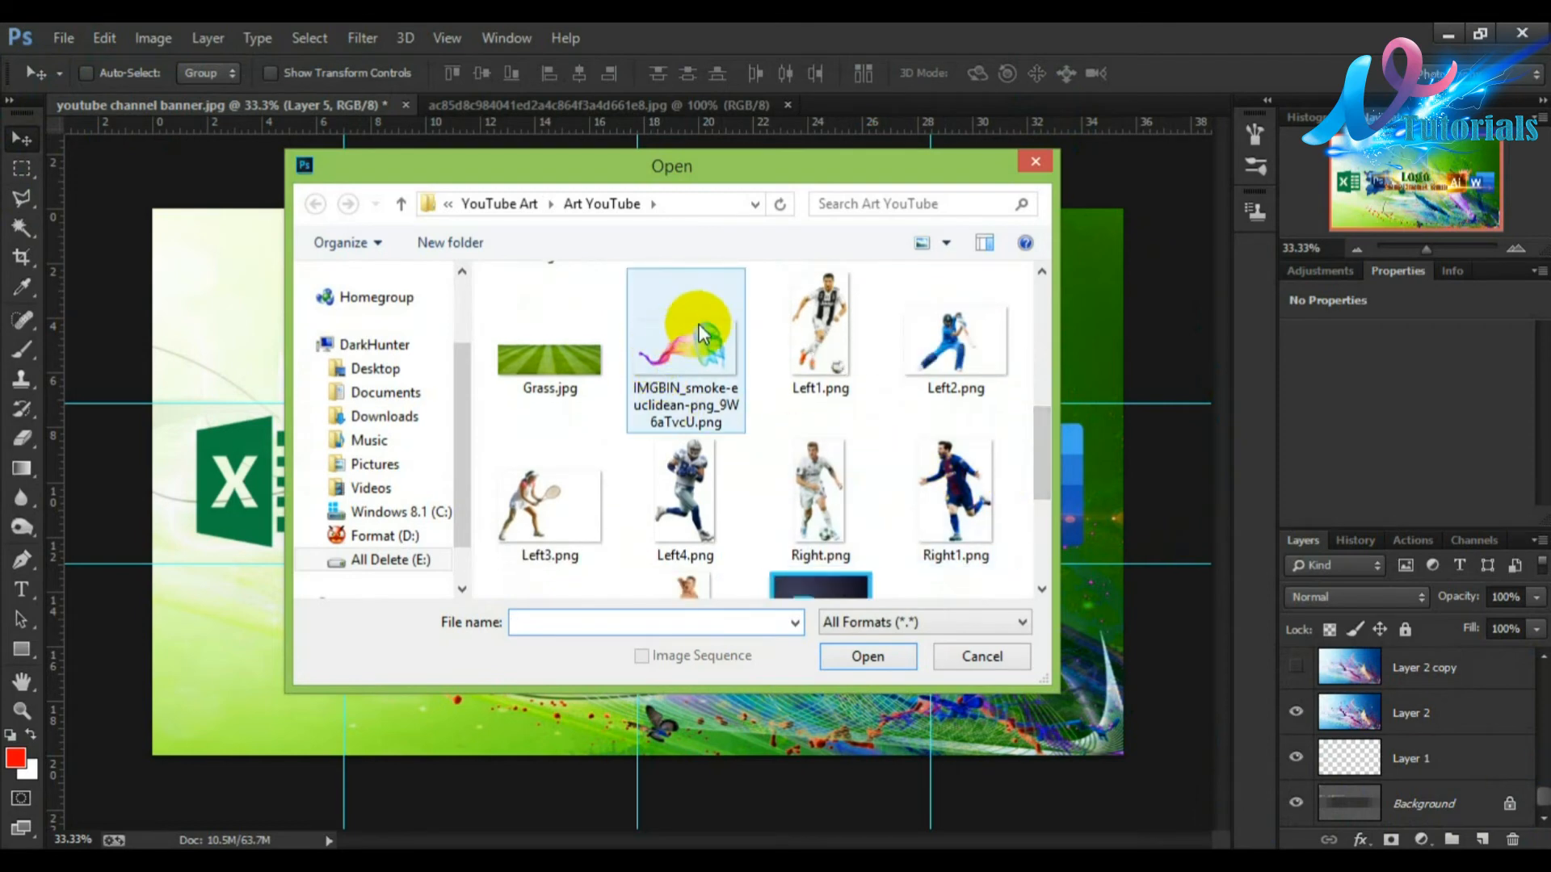
click(869, 656)
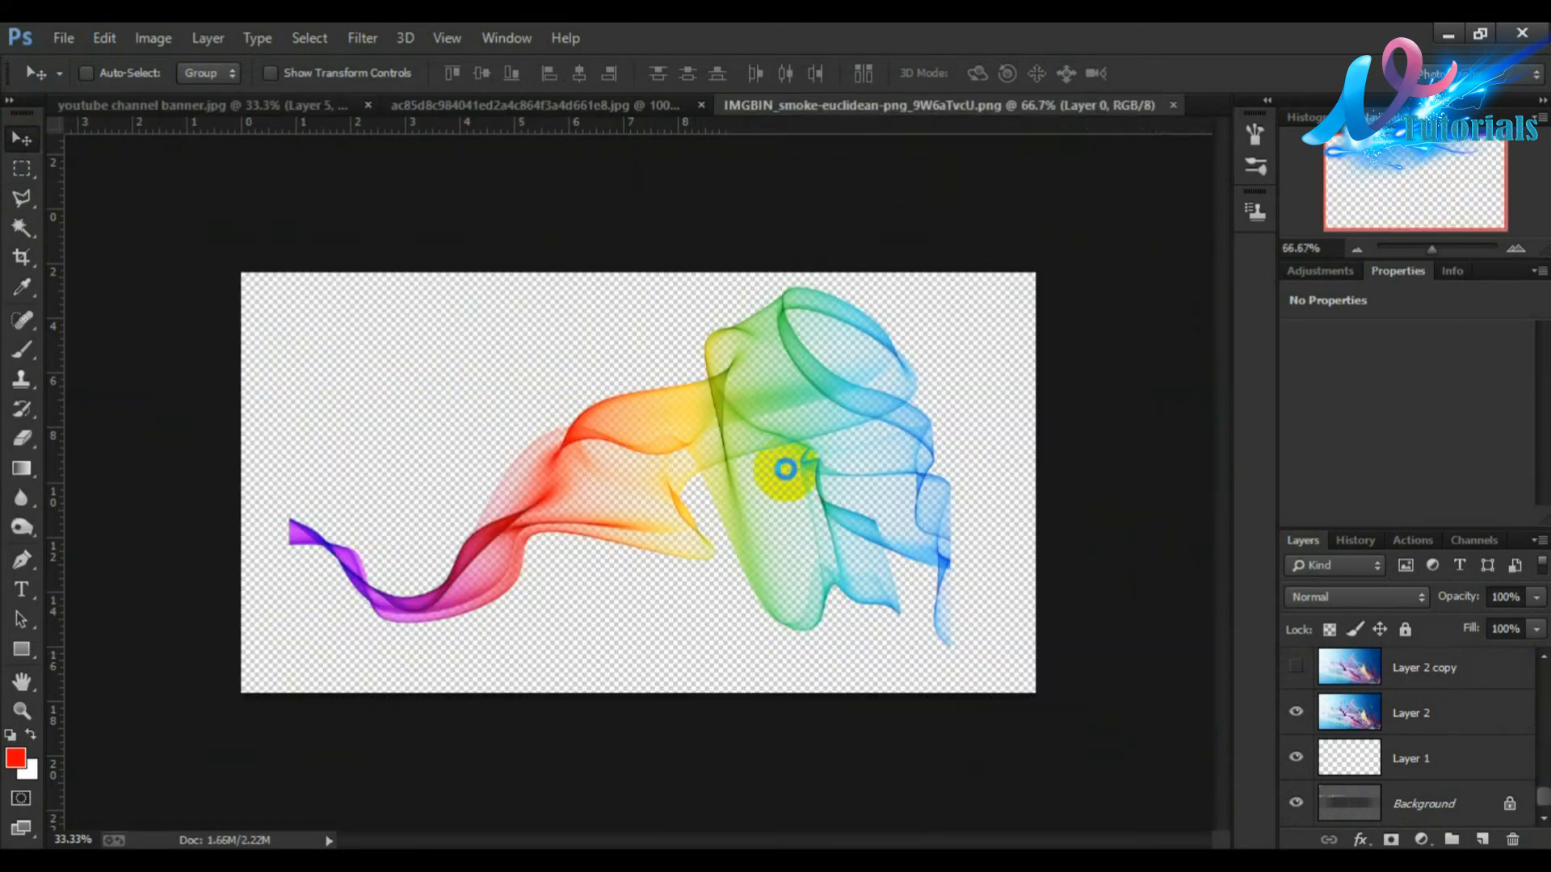
Step: Bring the rainbow smoke into the banner, enlarge it to about 286% to span the whole banner and commit
drag(599, 420, 590, 503)
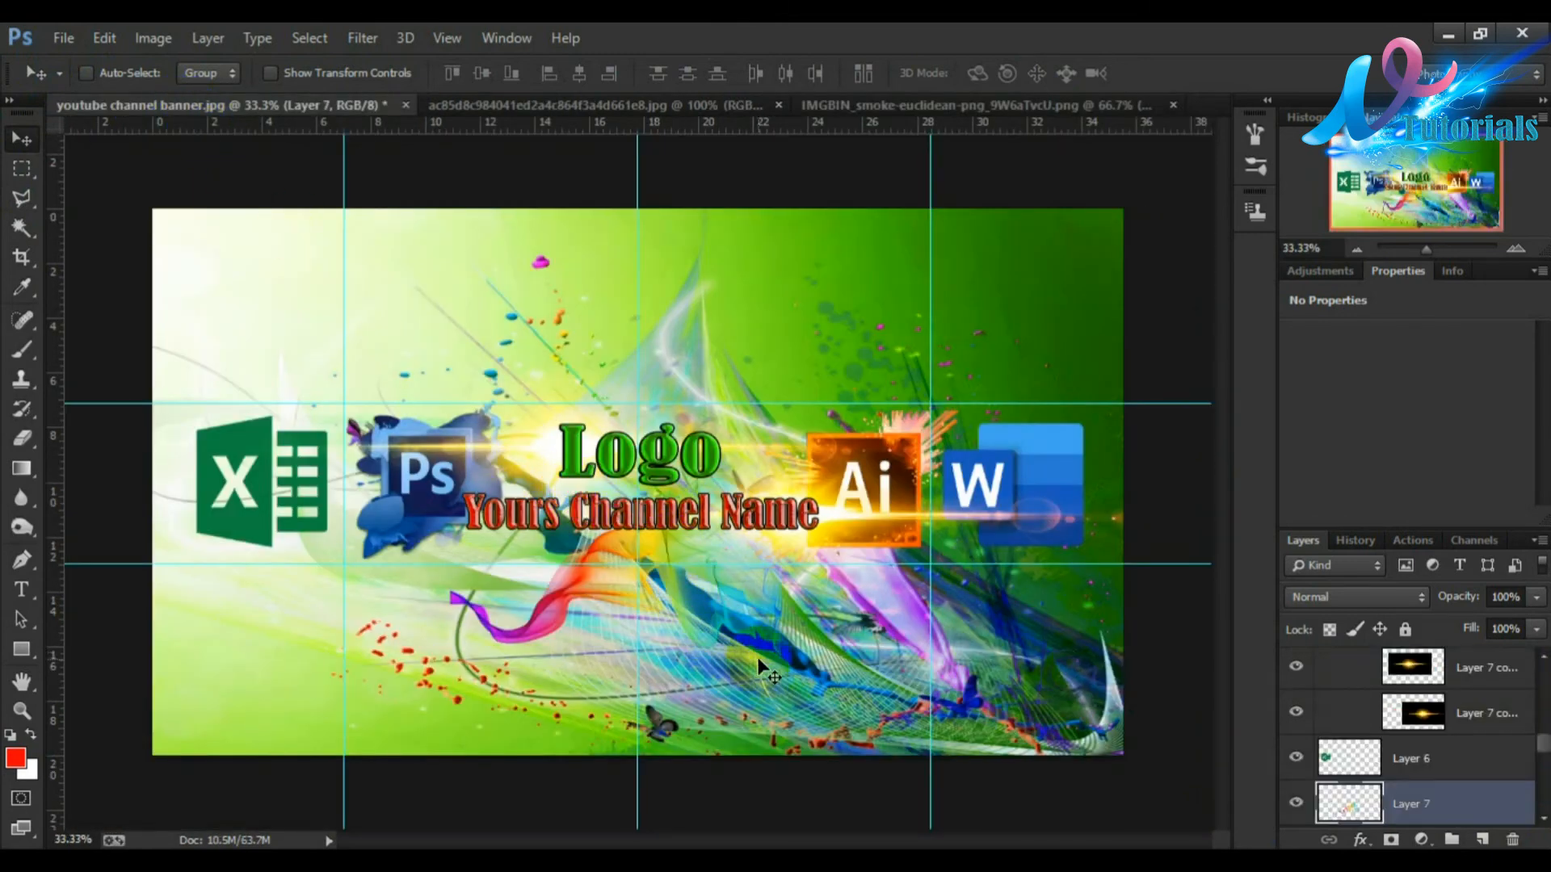
key(ctrl+t)
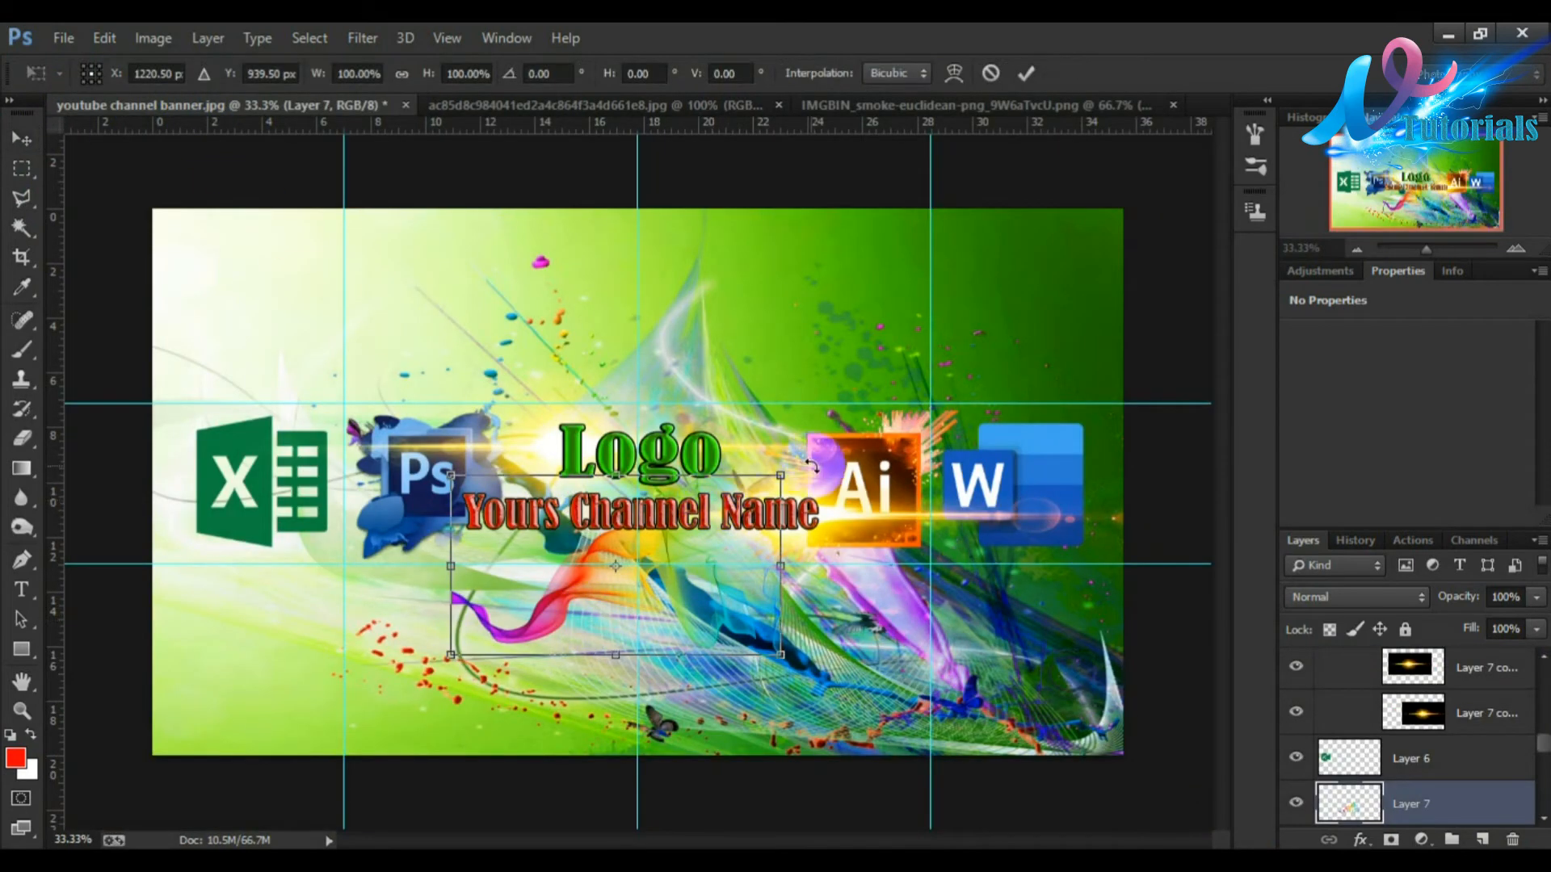
drag(777, 476, 1135, 182)
drag(1032, 347, 682, 341)
drag(854, 644, 1053, 763)
drag(989, 303, 1032, 267)
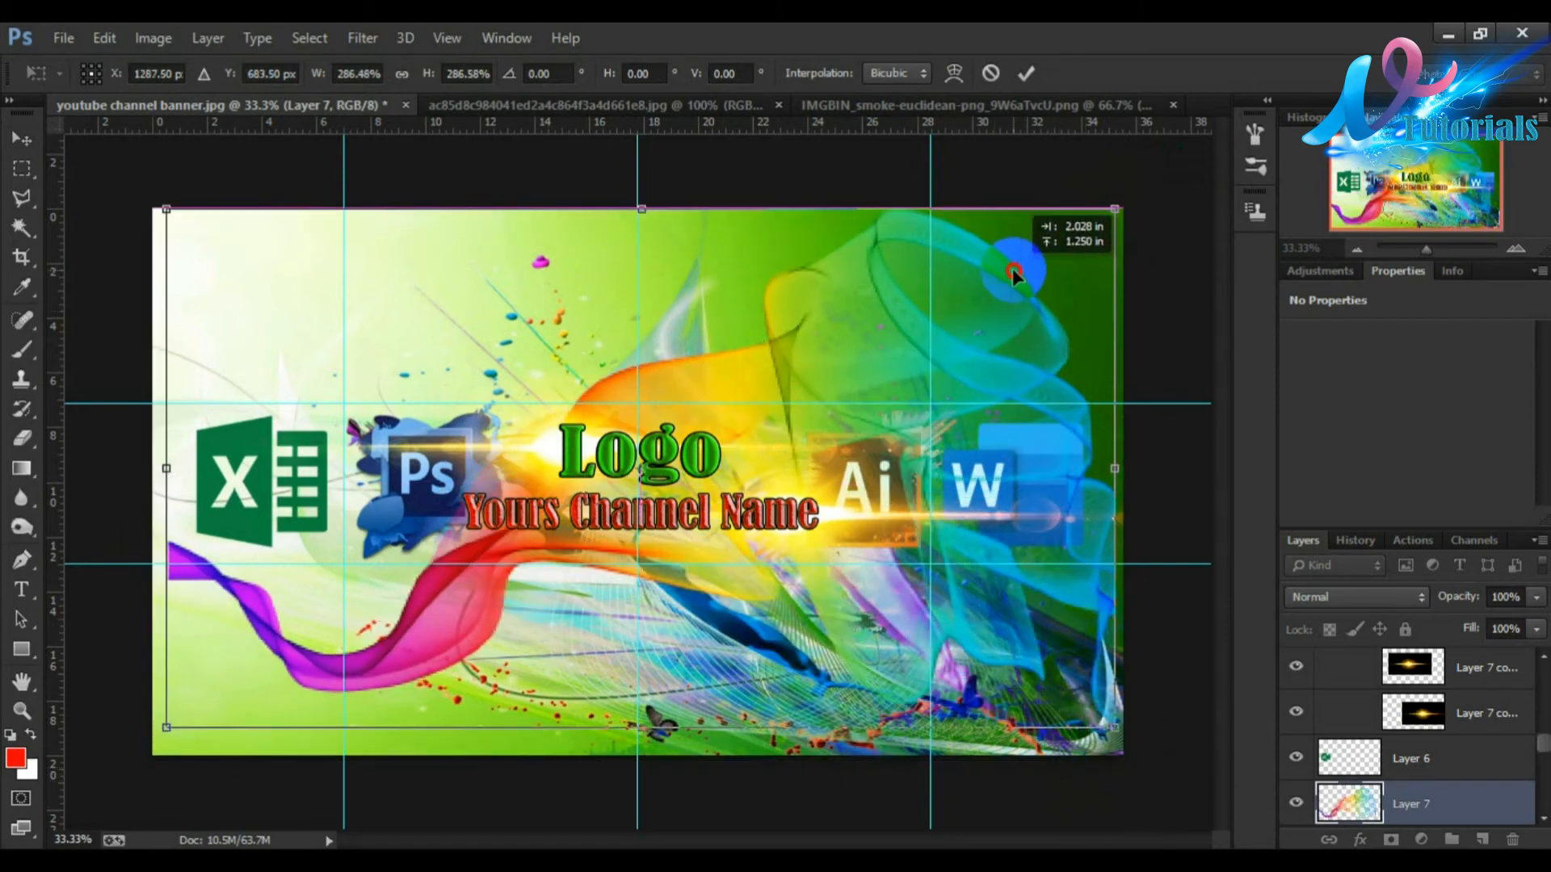
click(1025, 74)
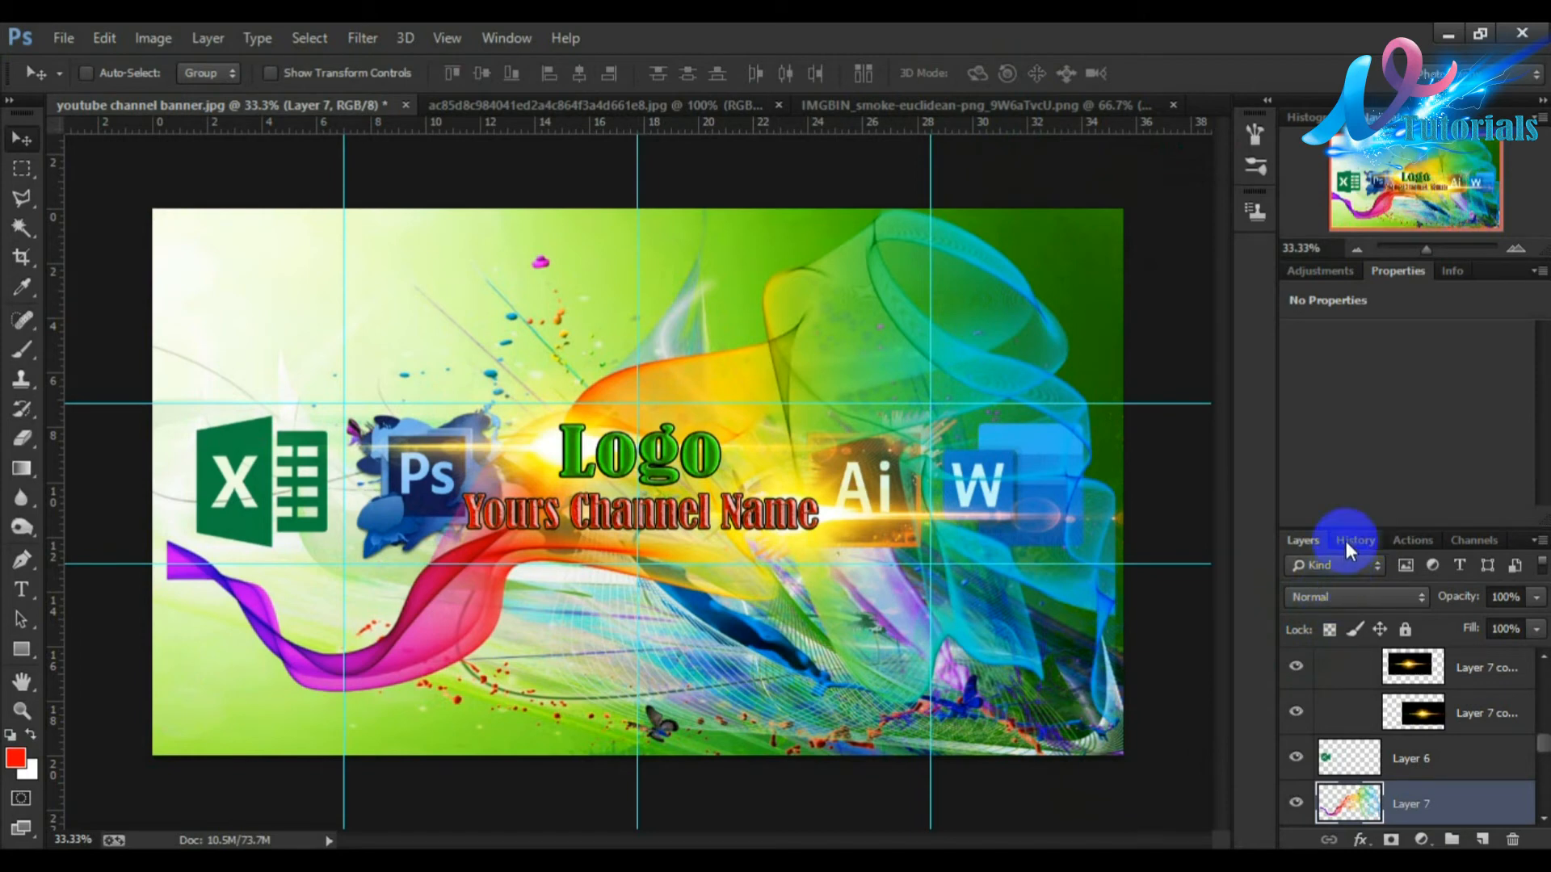
Step: Set the rainbow smoke layer's blend mode to Soft Light and shift the smoke slightly
click(1346, 590)
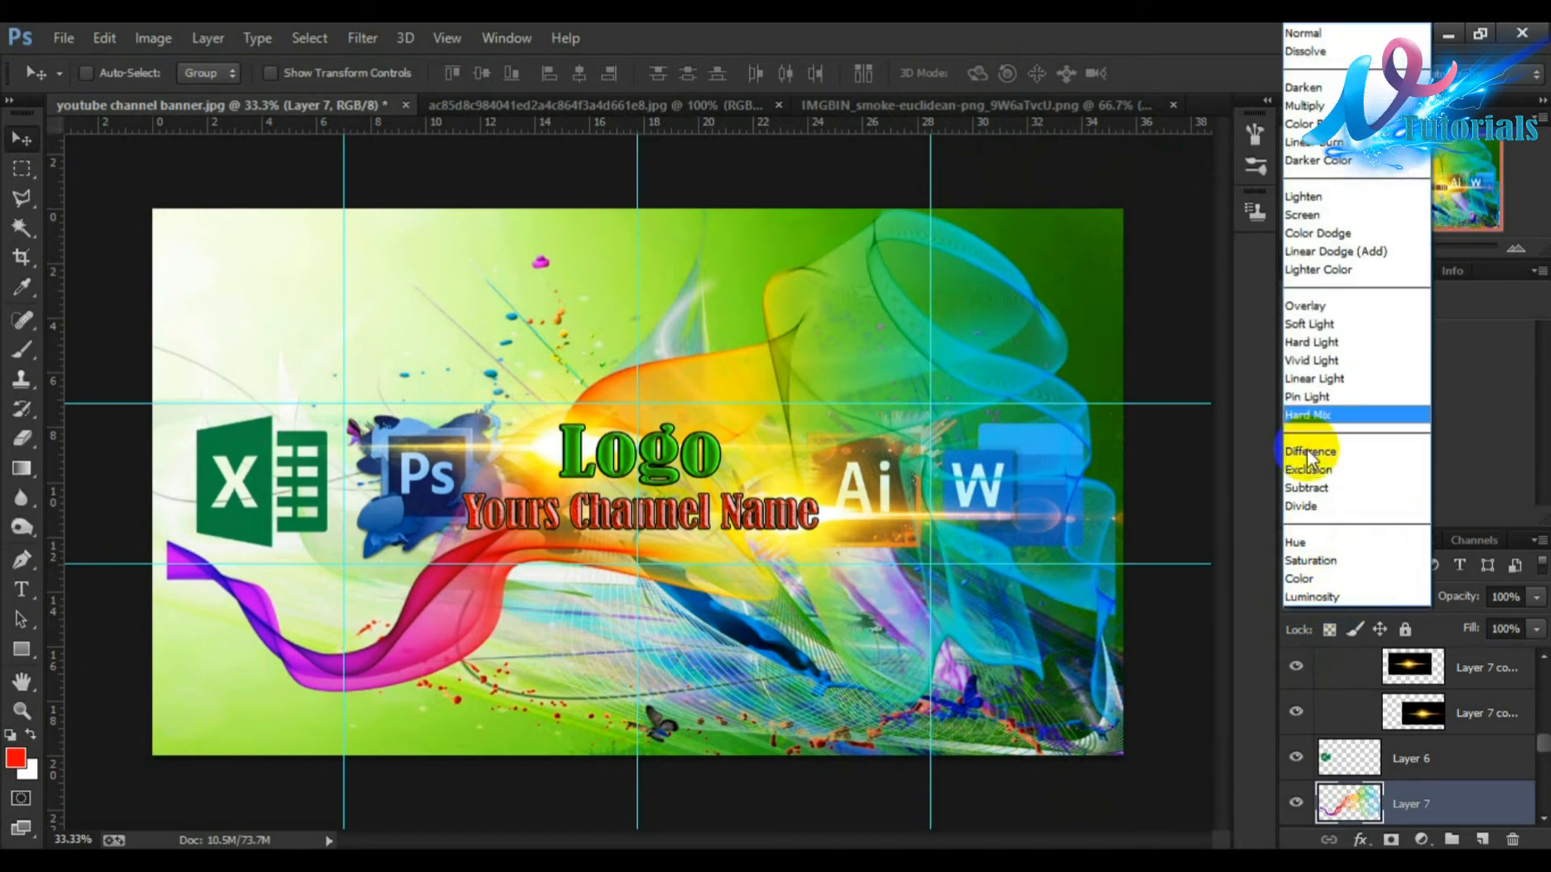
click(1306, 315)
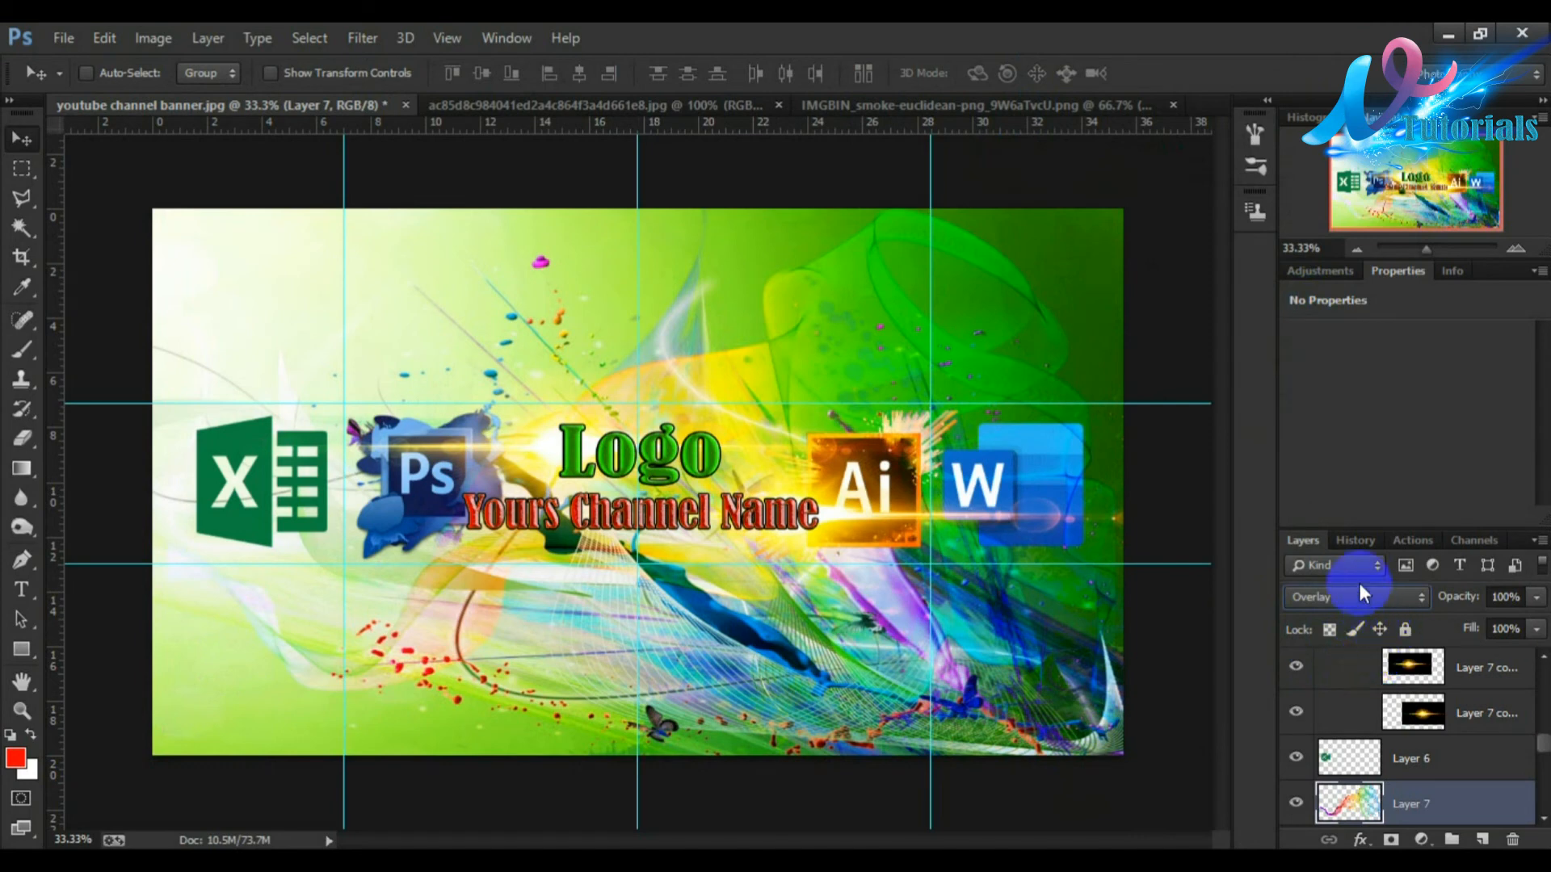
click(1348, 597)
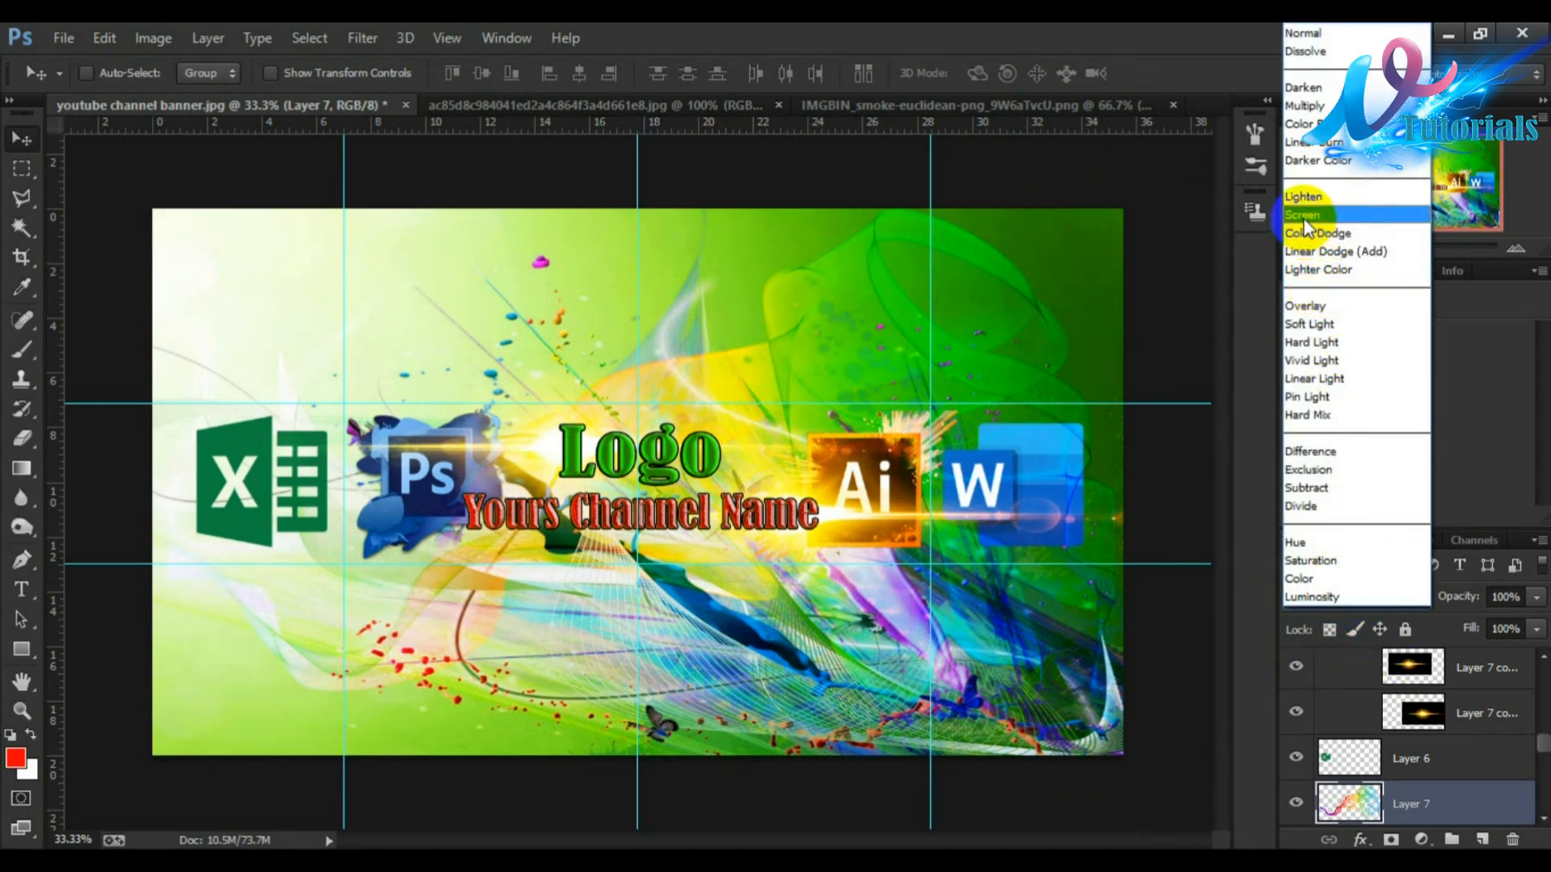
click(1303, 226)
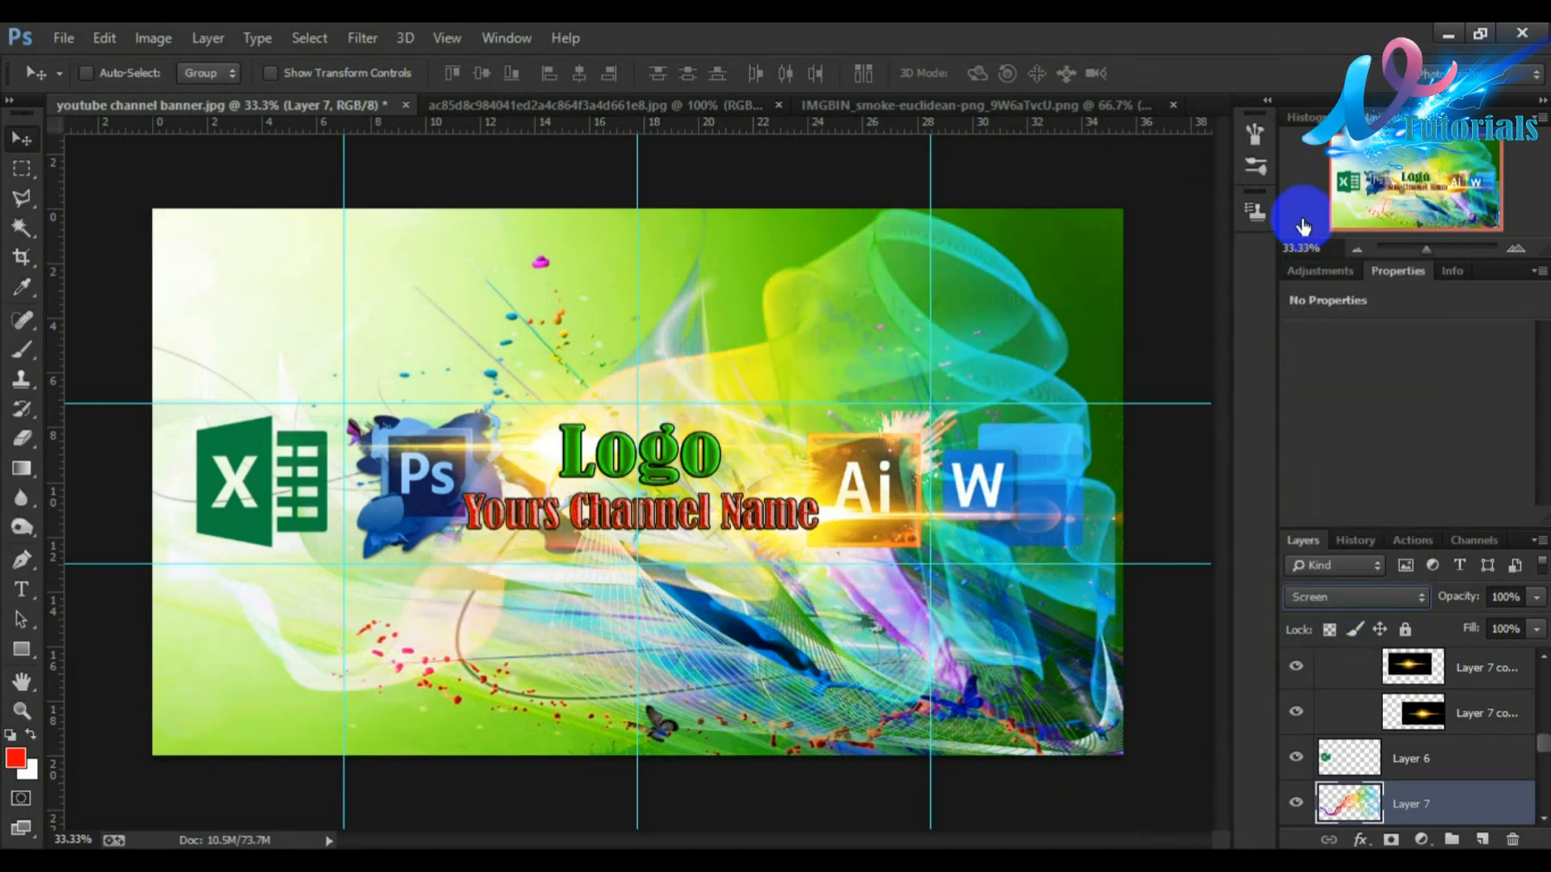
click(1334, 597)
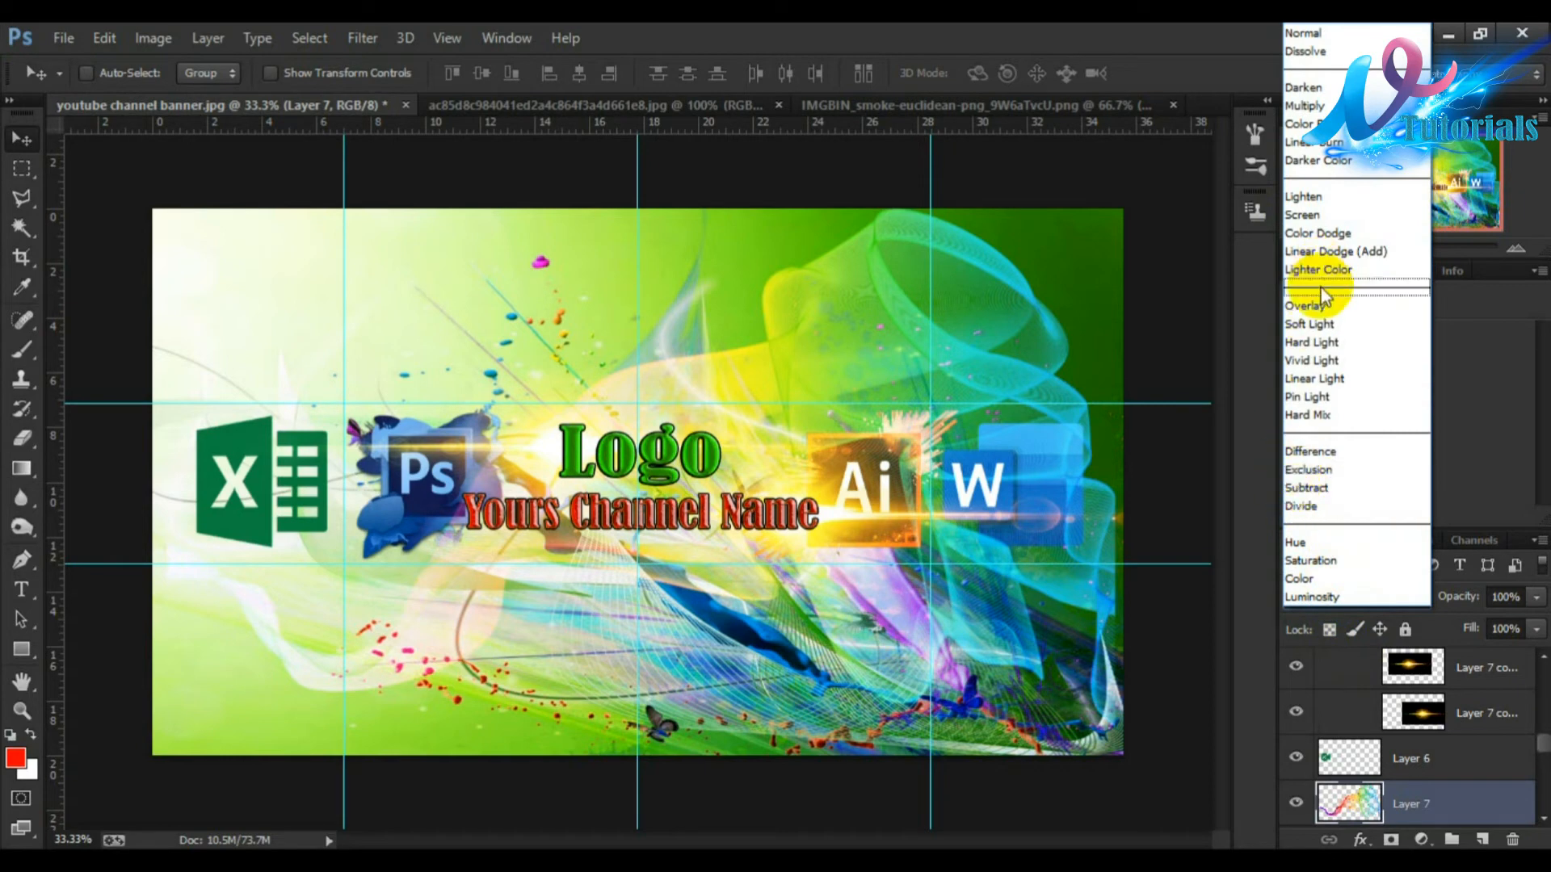
click(1319, 322)
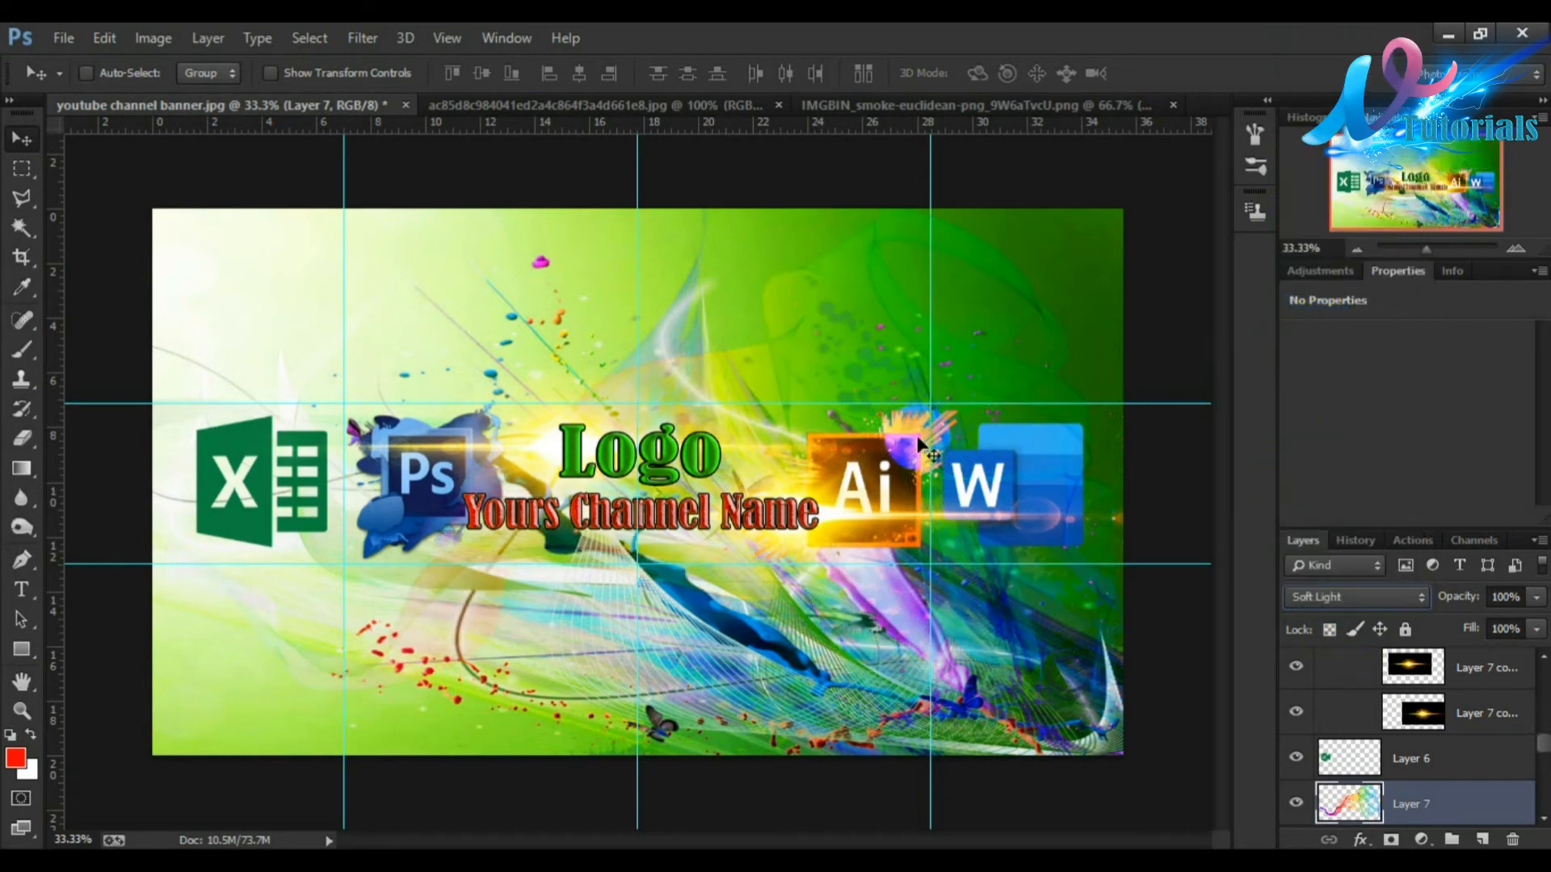
drag(919, 442, 959, 333)
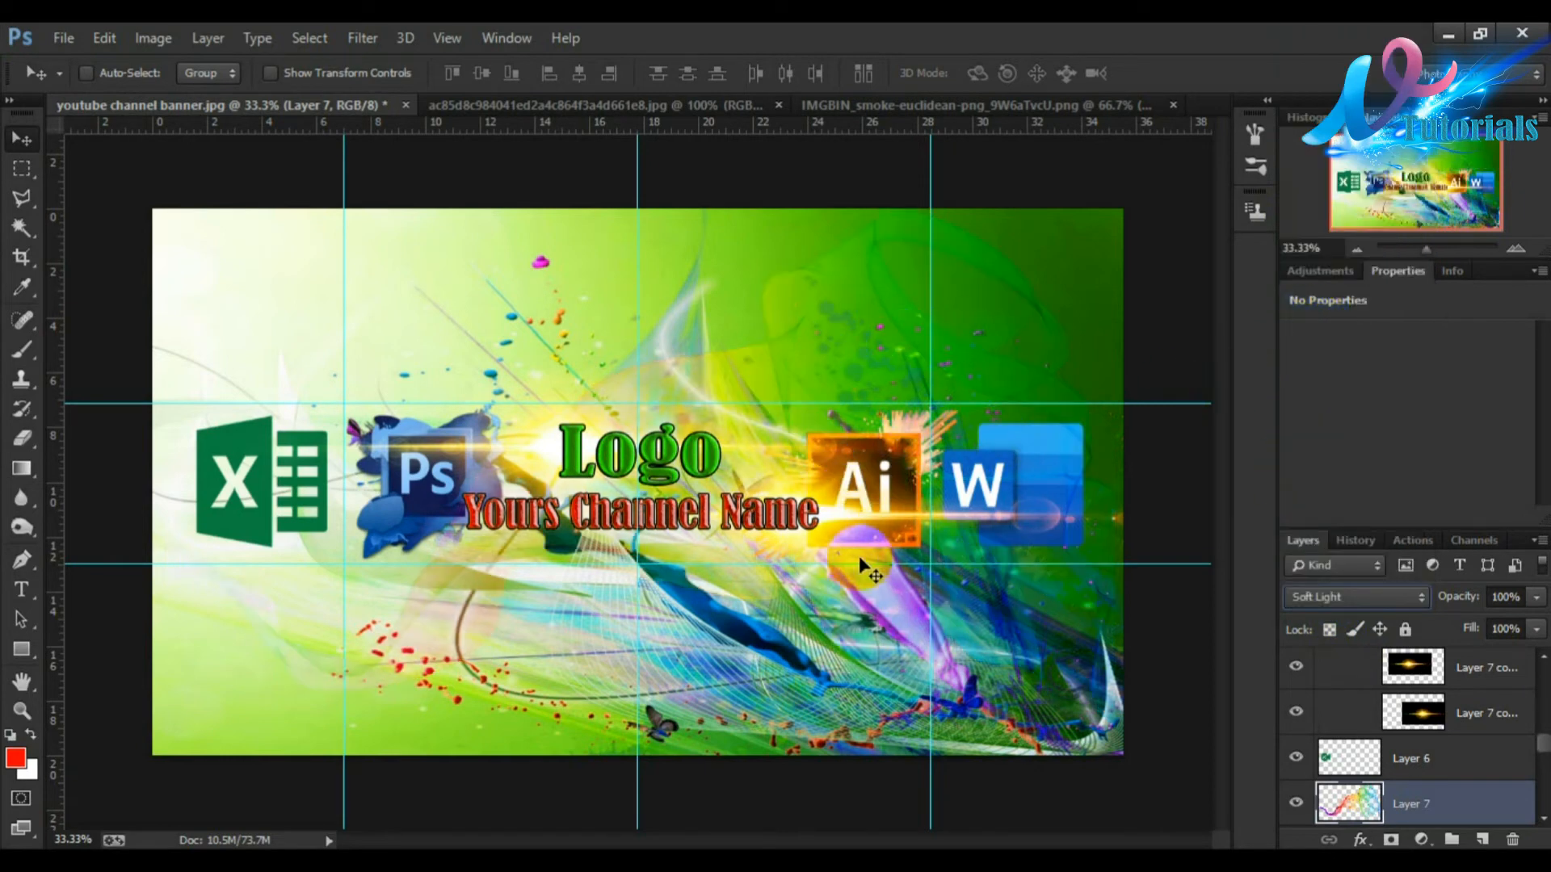
mouse_move(818, 634)
mouse_down()
mouse_move(768, 640)
mouse_move(795, 640)
mouse_up()
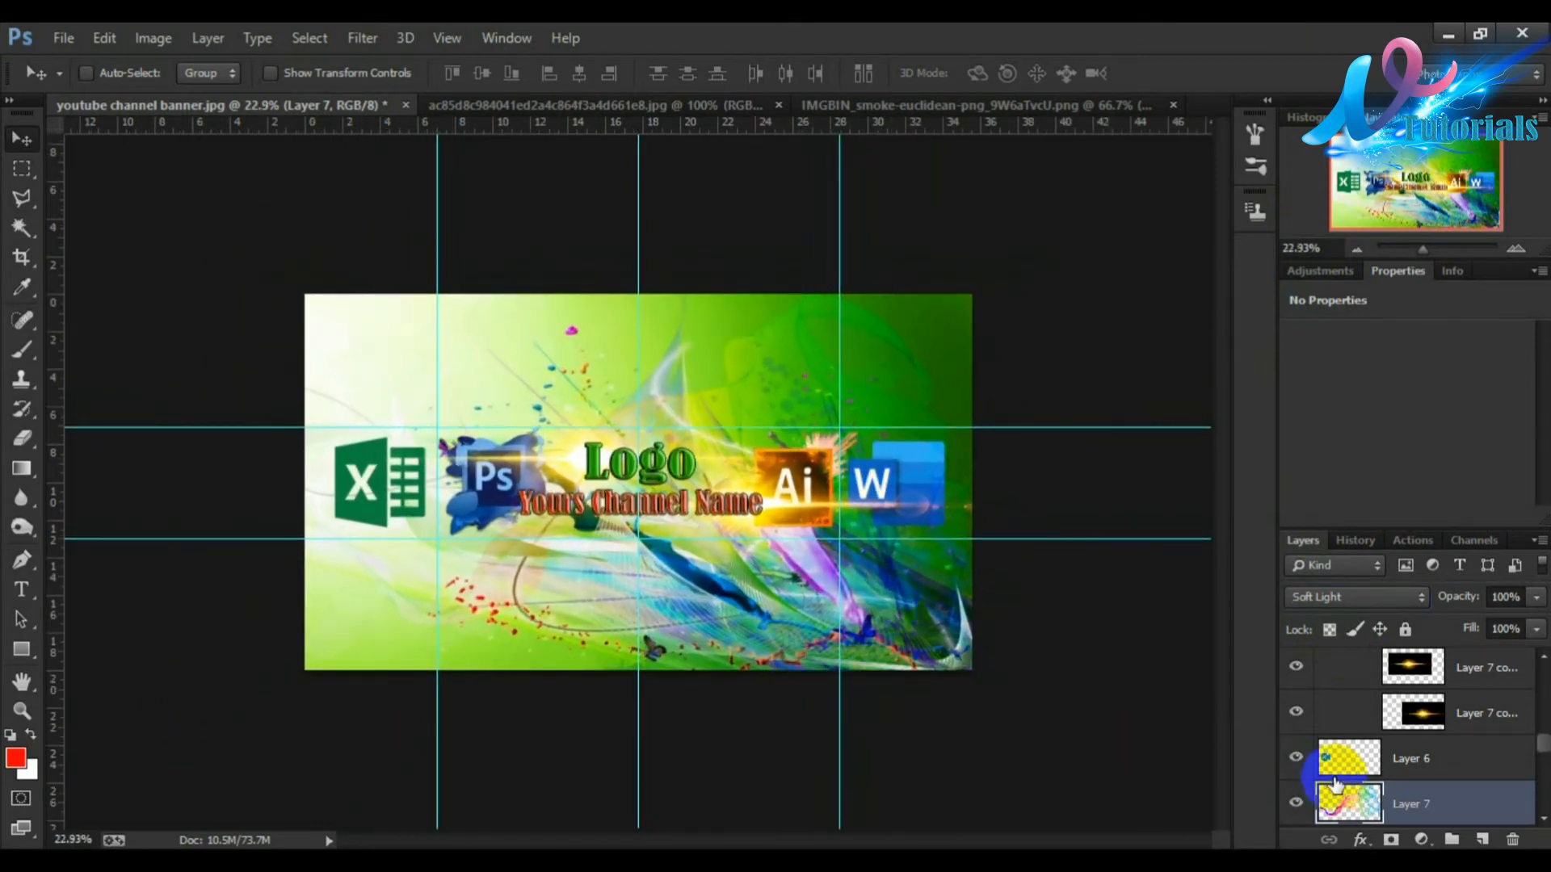
Step: Preview the 2560 x 423 px crop area over the banner without cropping
click(23, 270)
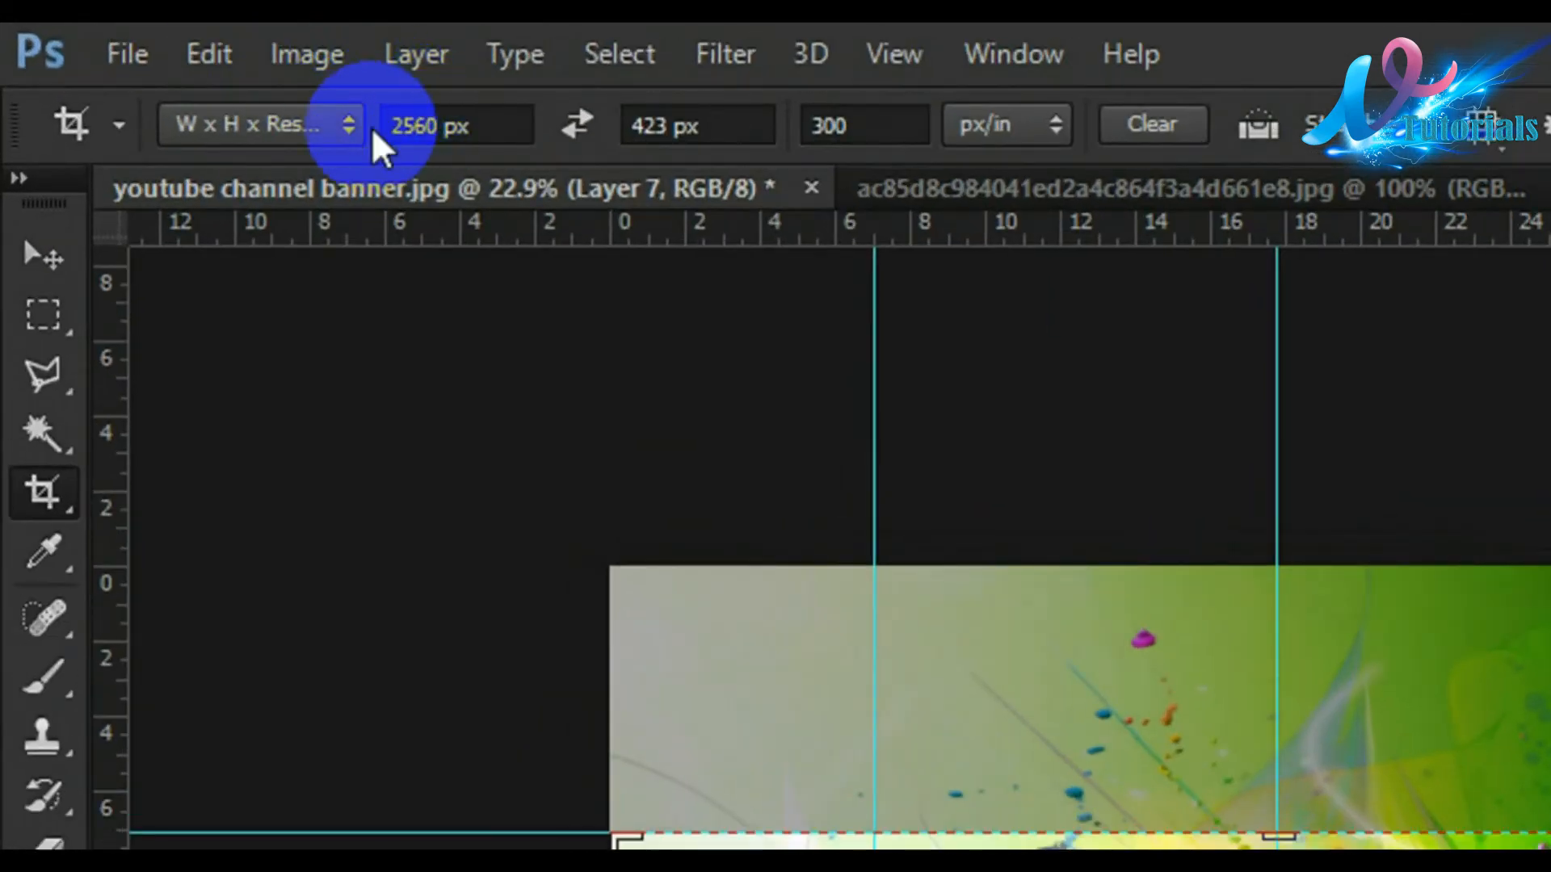
key(Tab)
key(Tab)
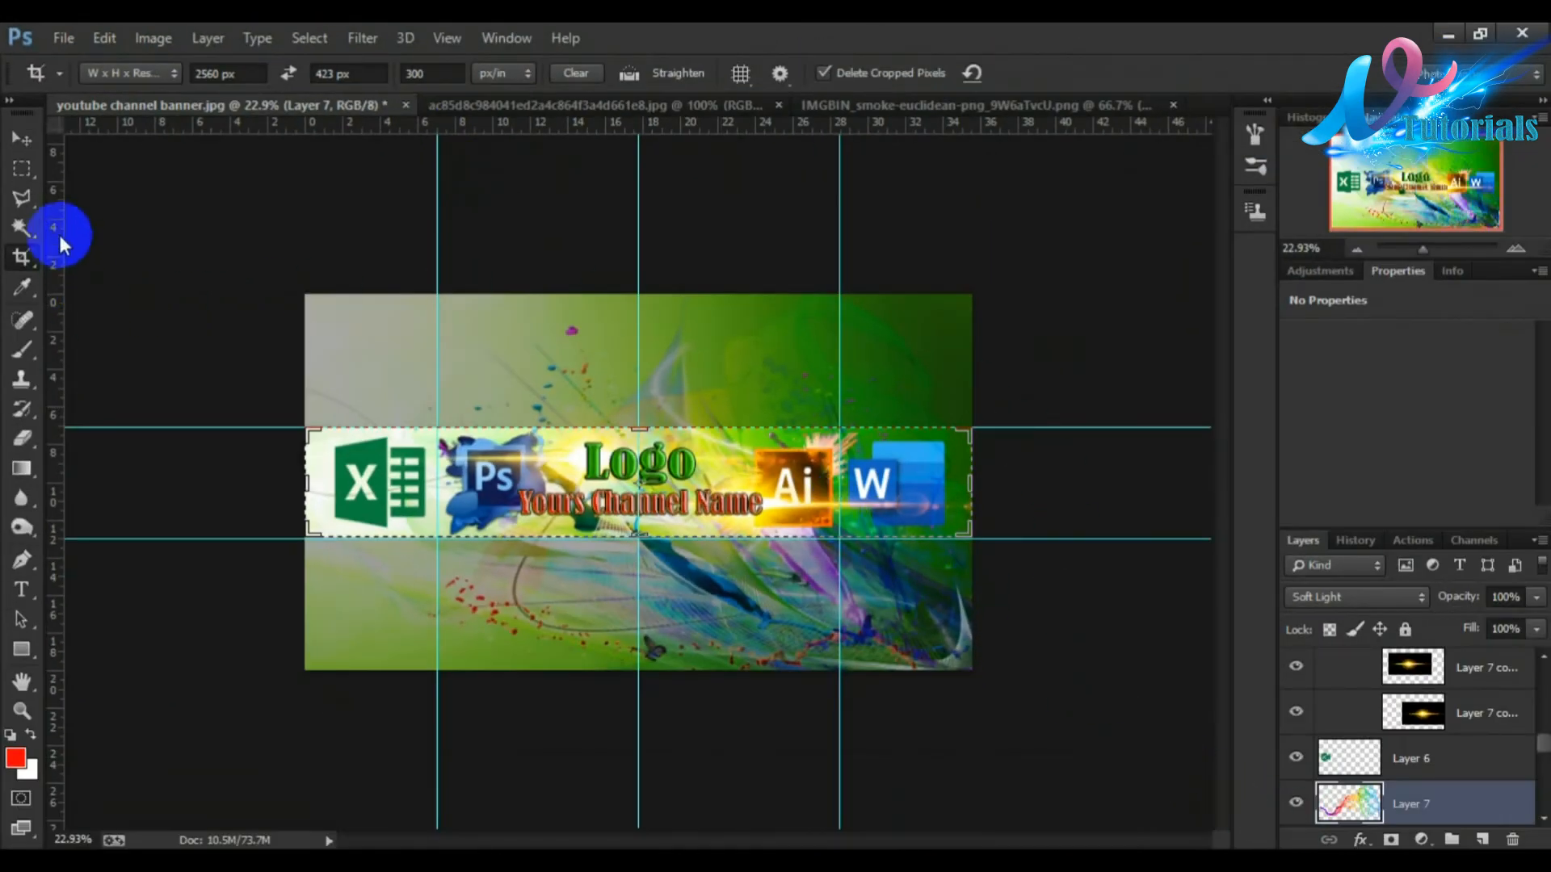
click(22, 167)
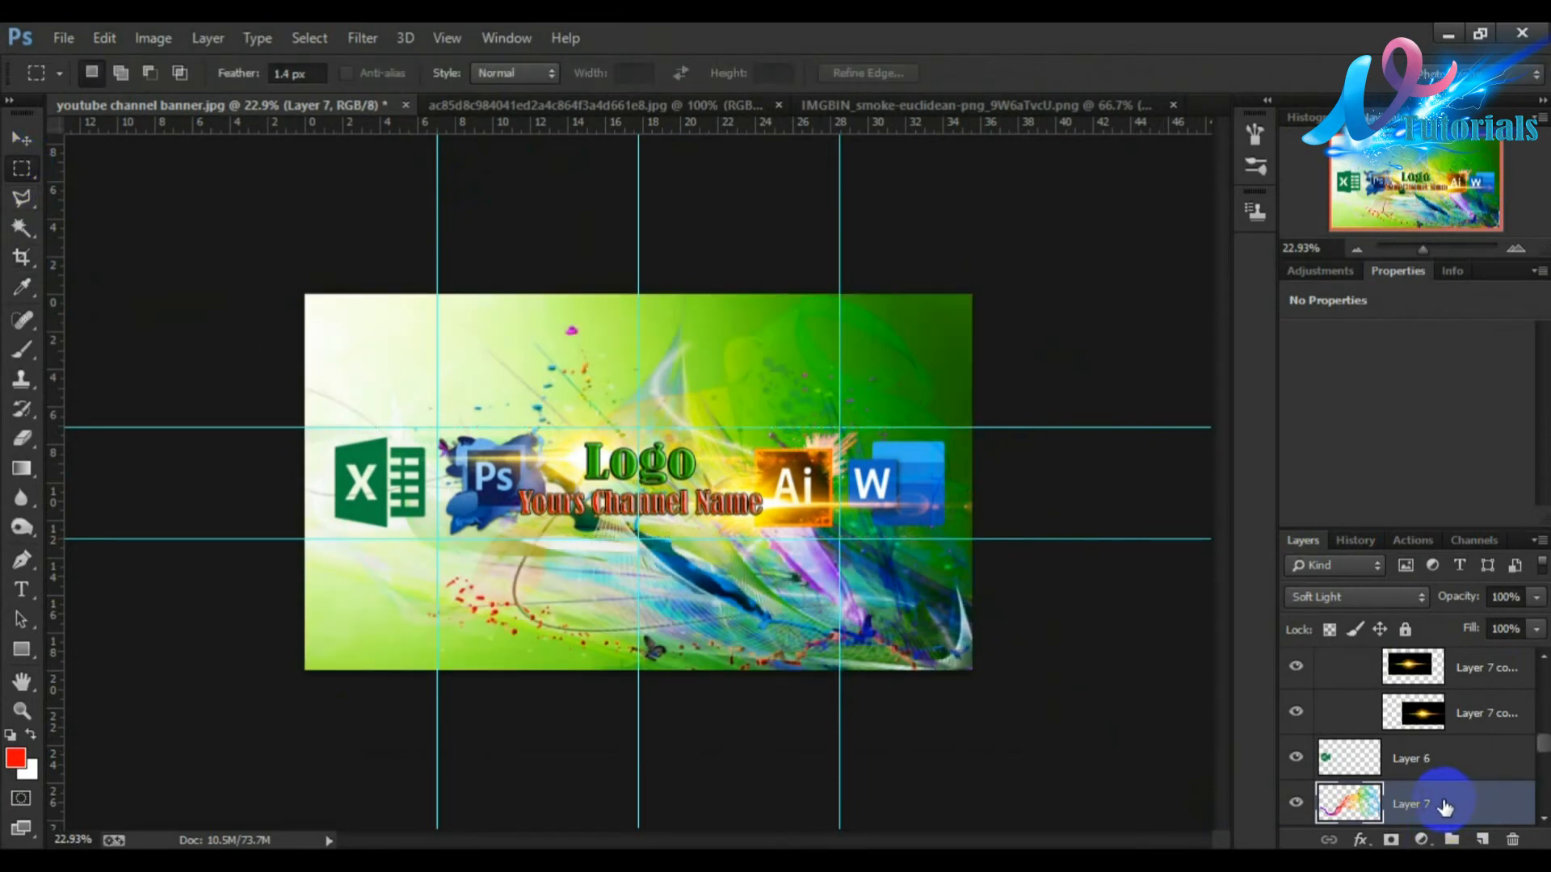
Step: Turn on the visibility of the blurred wallpaper layer Layer 2 copy
drag(1444, 806, 1462, 717)
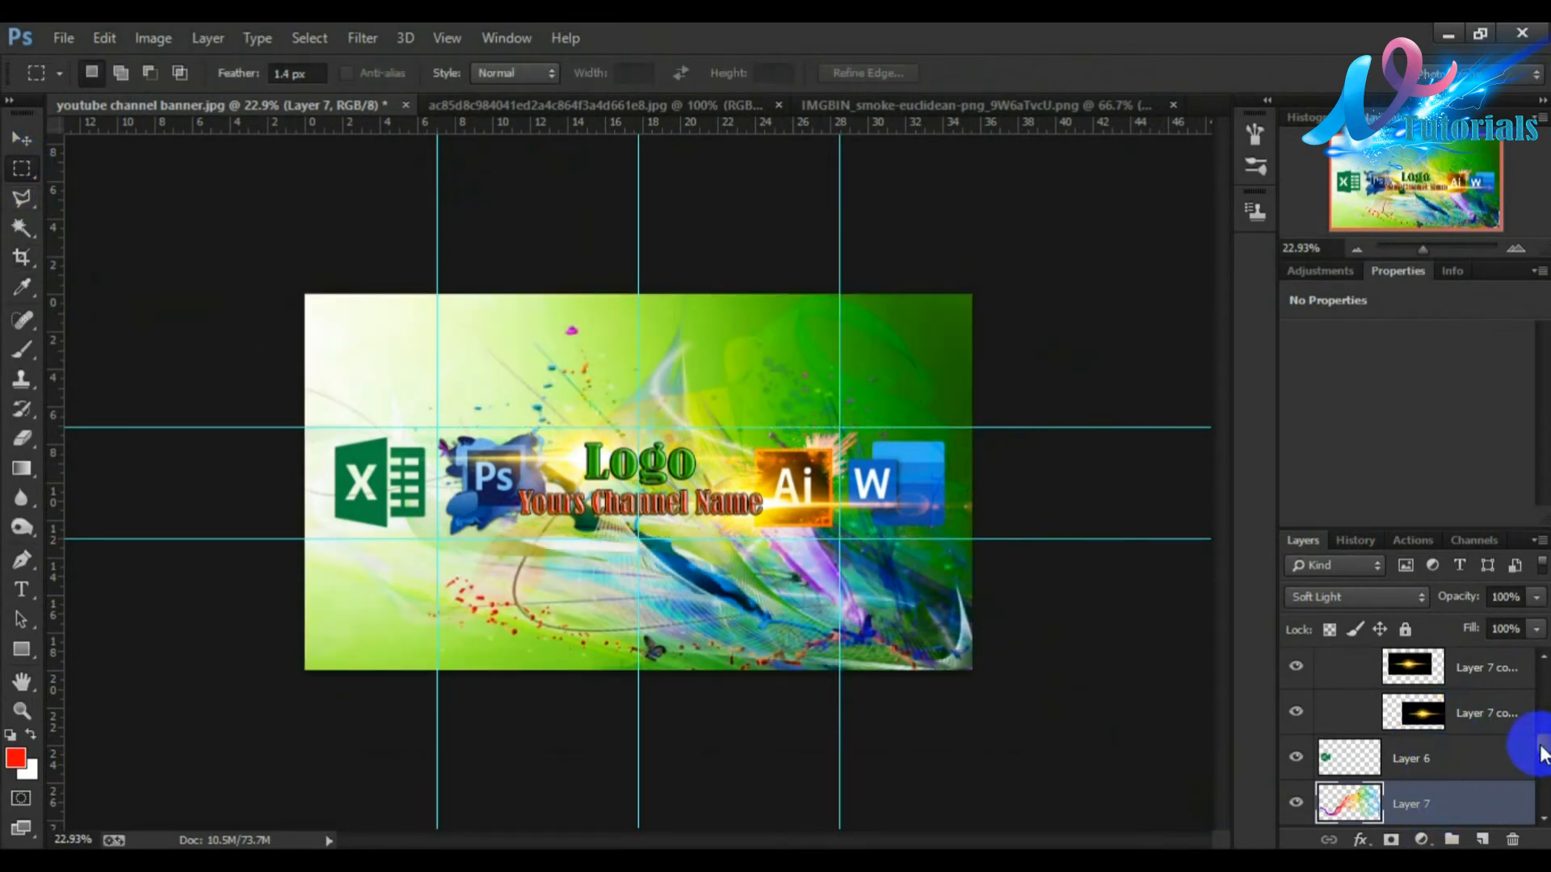
drag(1543, 753, 1534, 812)
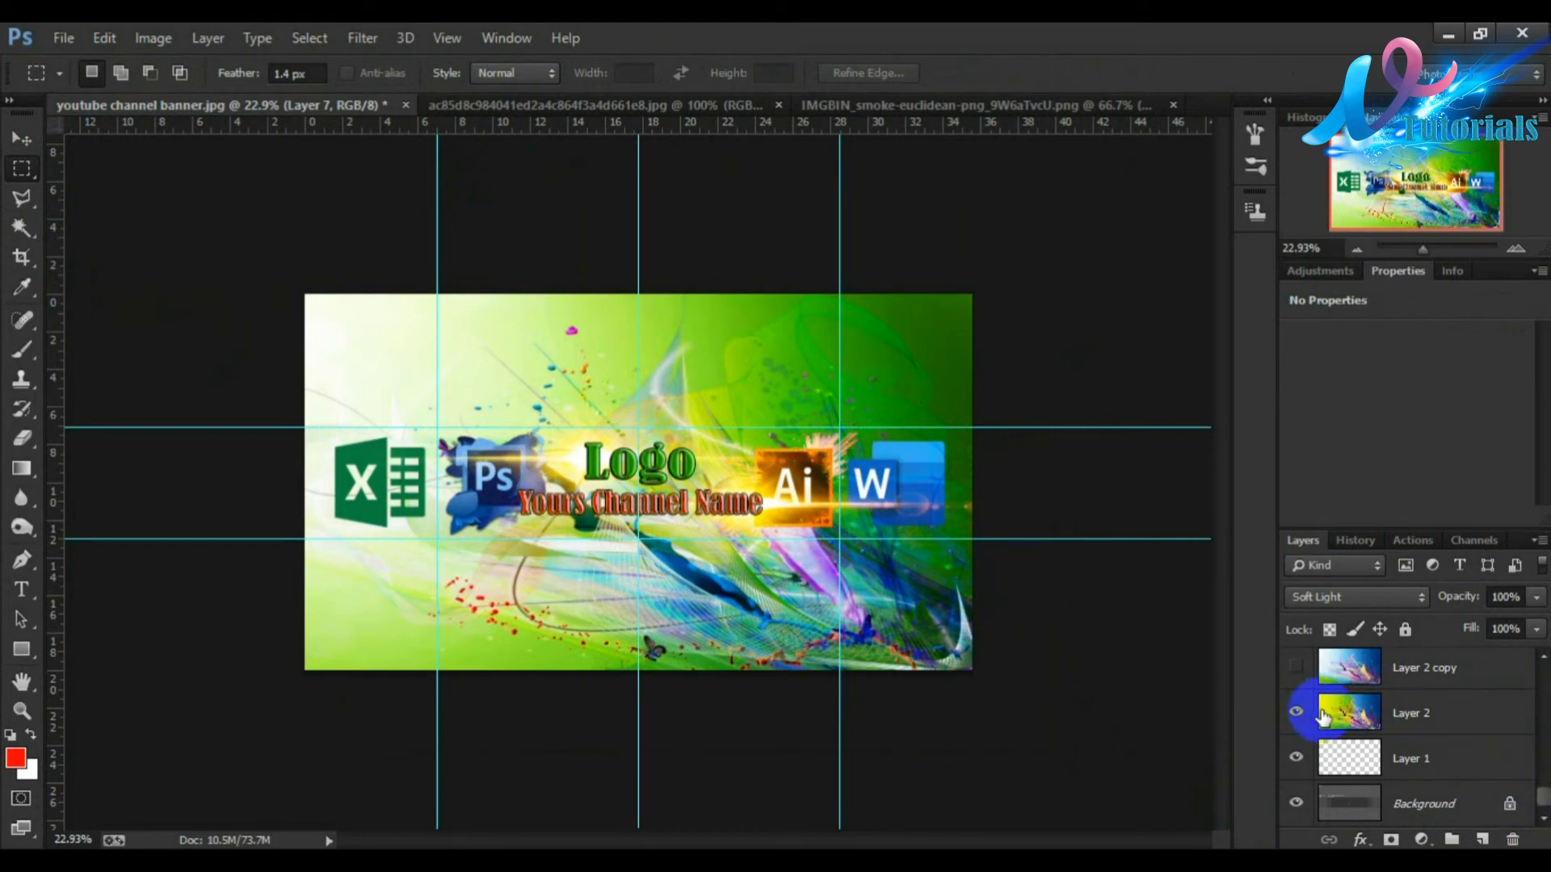
click(1292, 669)
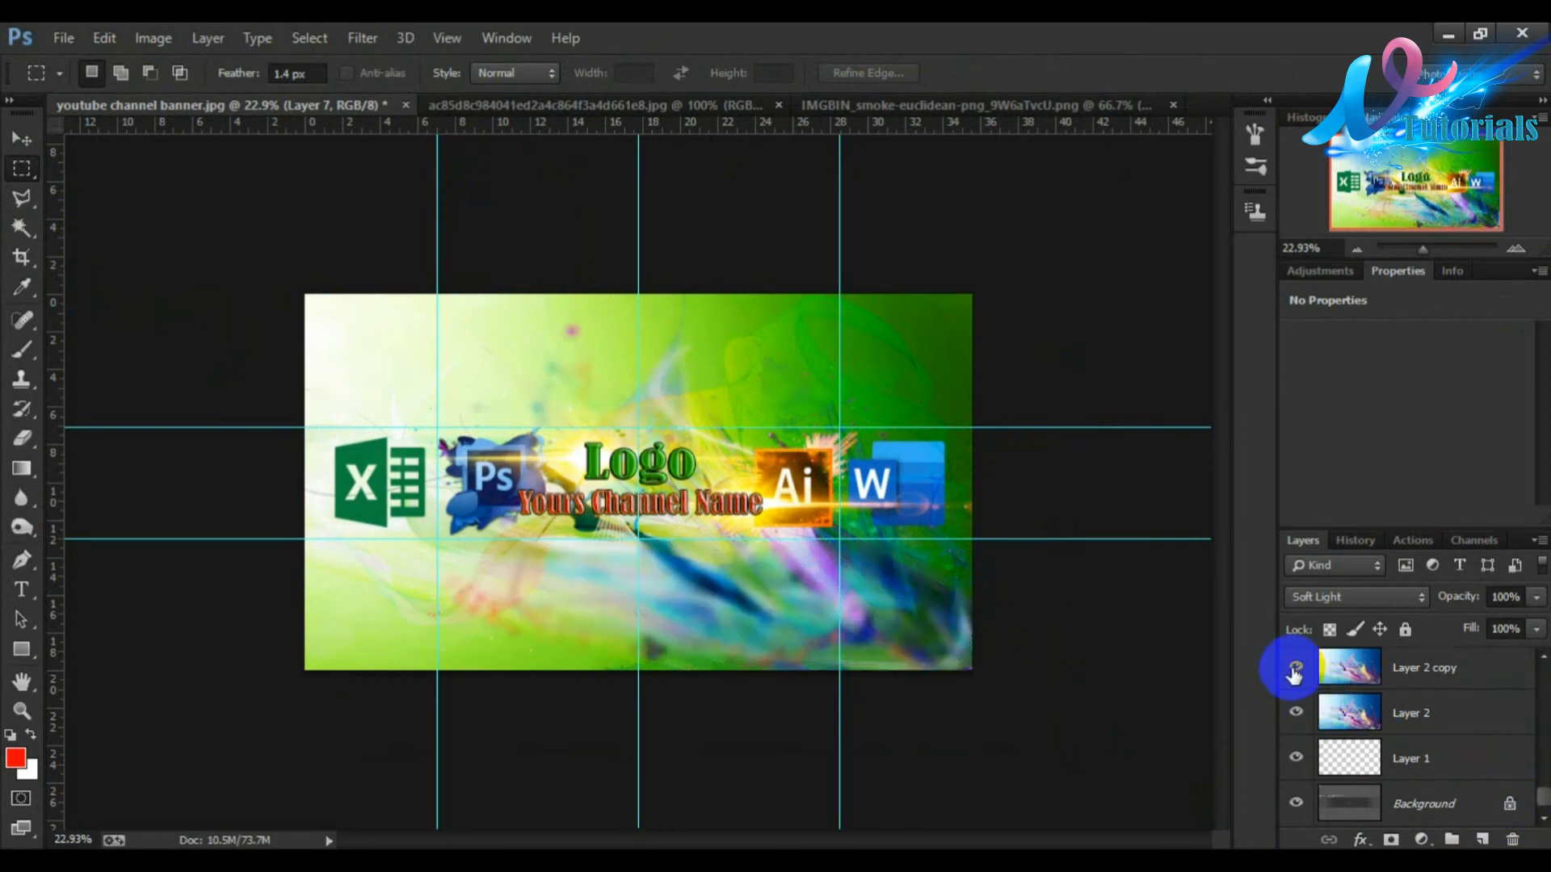
drag(644, 415, 678, 423)
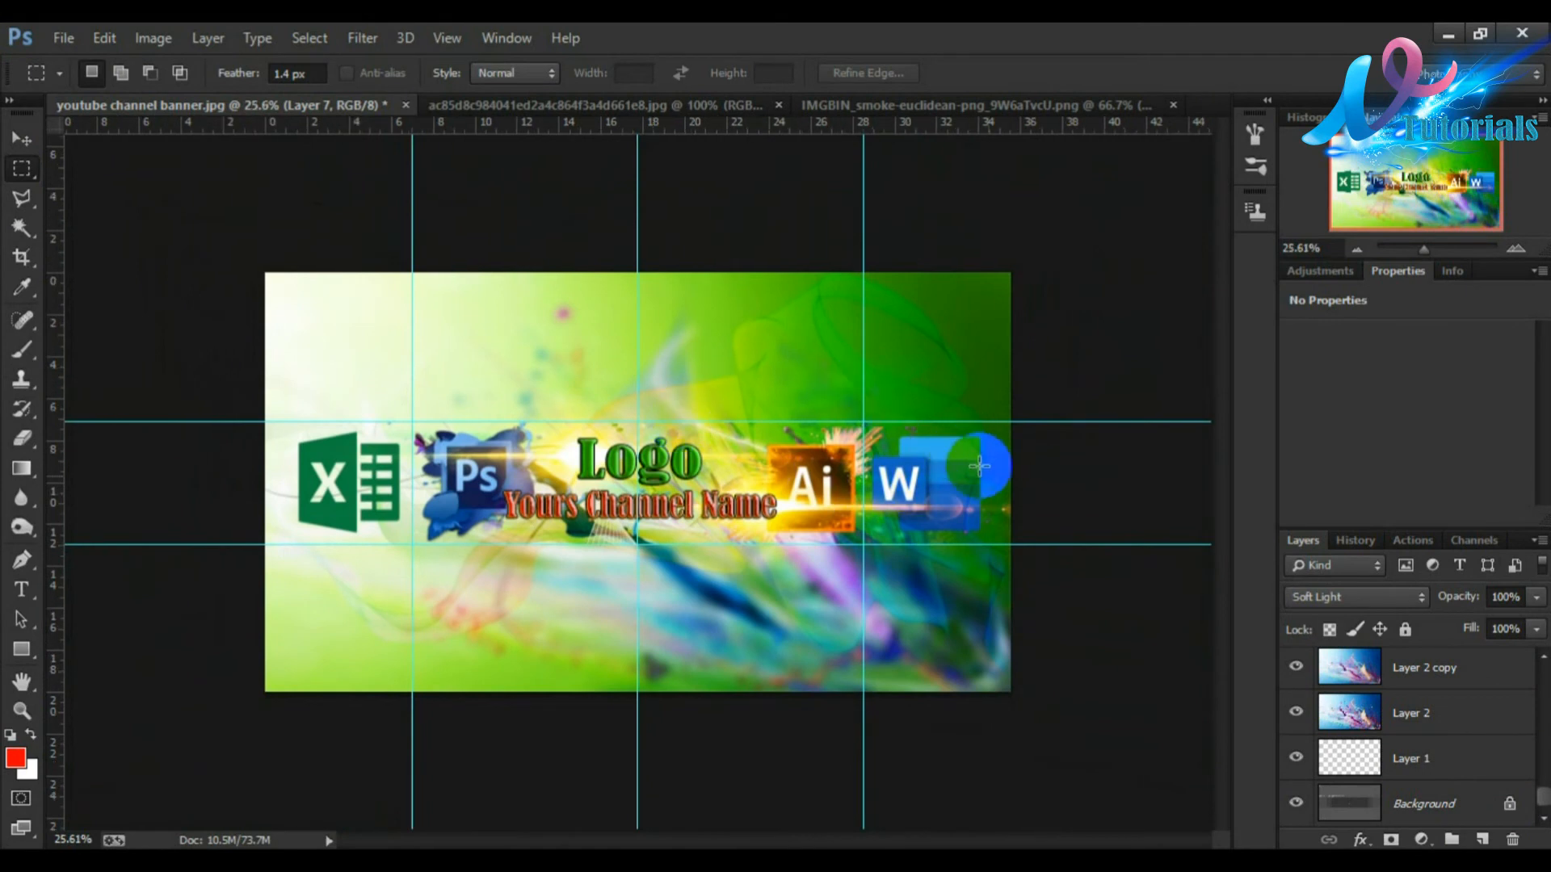
click(1292, 669)
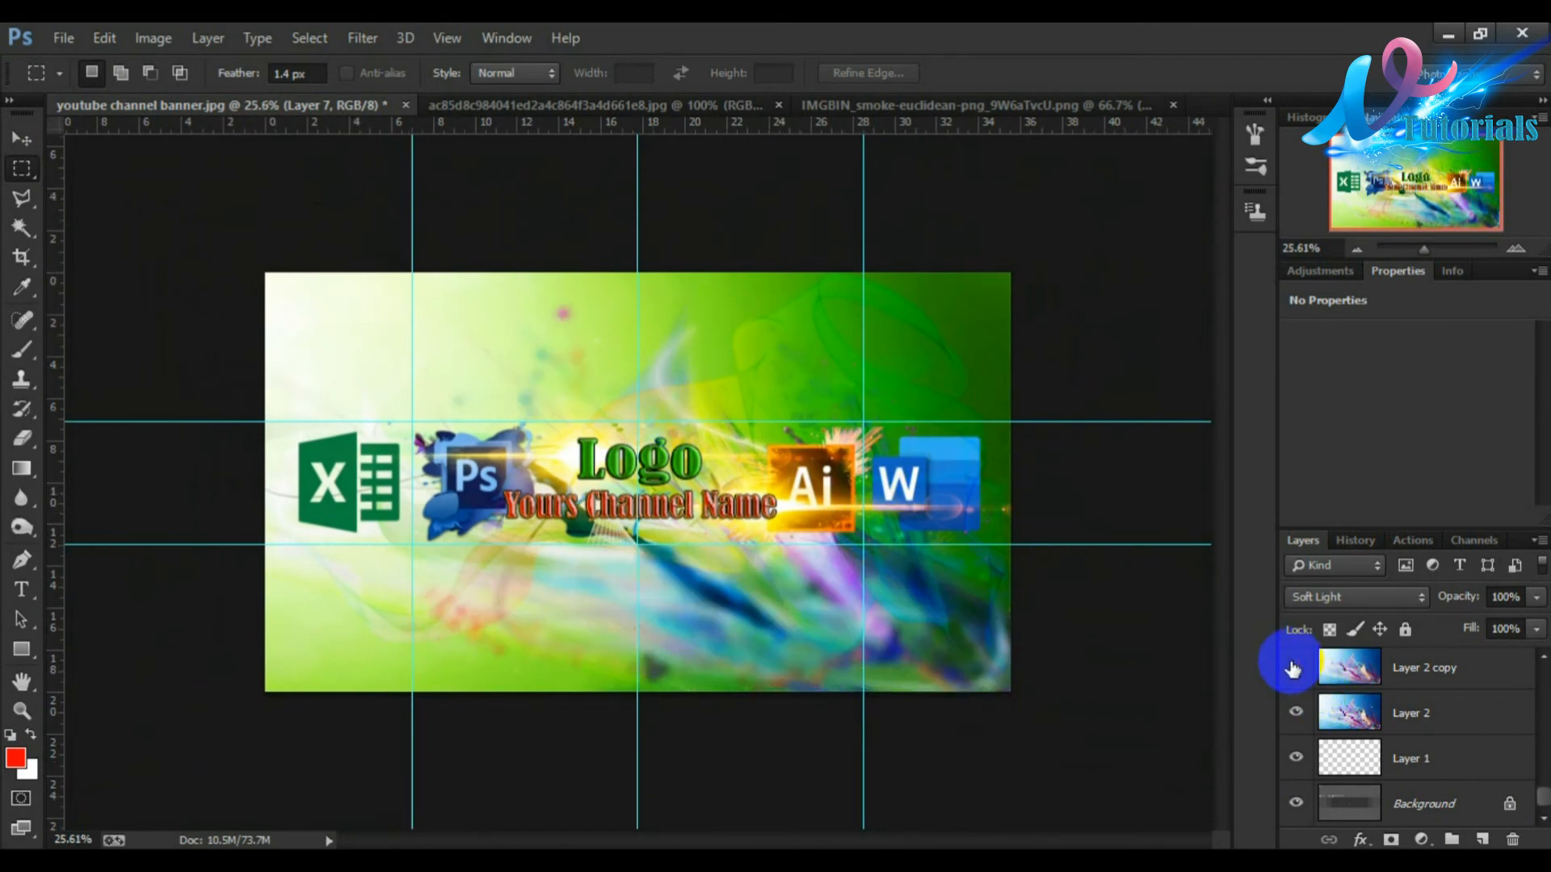
click(1292, 668)
click(1297, 713)
scroll(846, 470, up, 3)
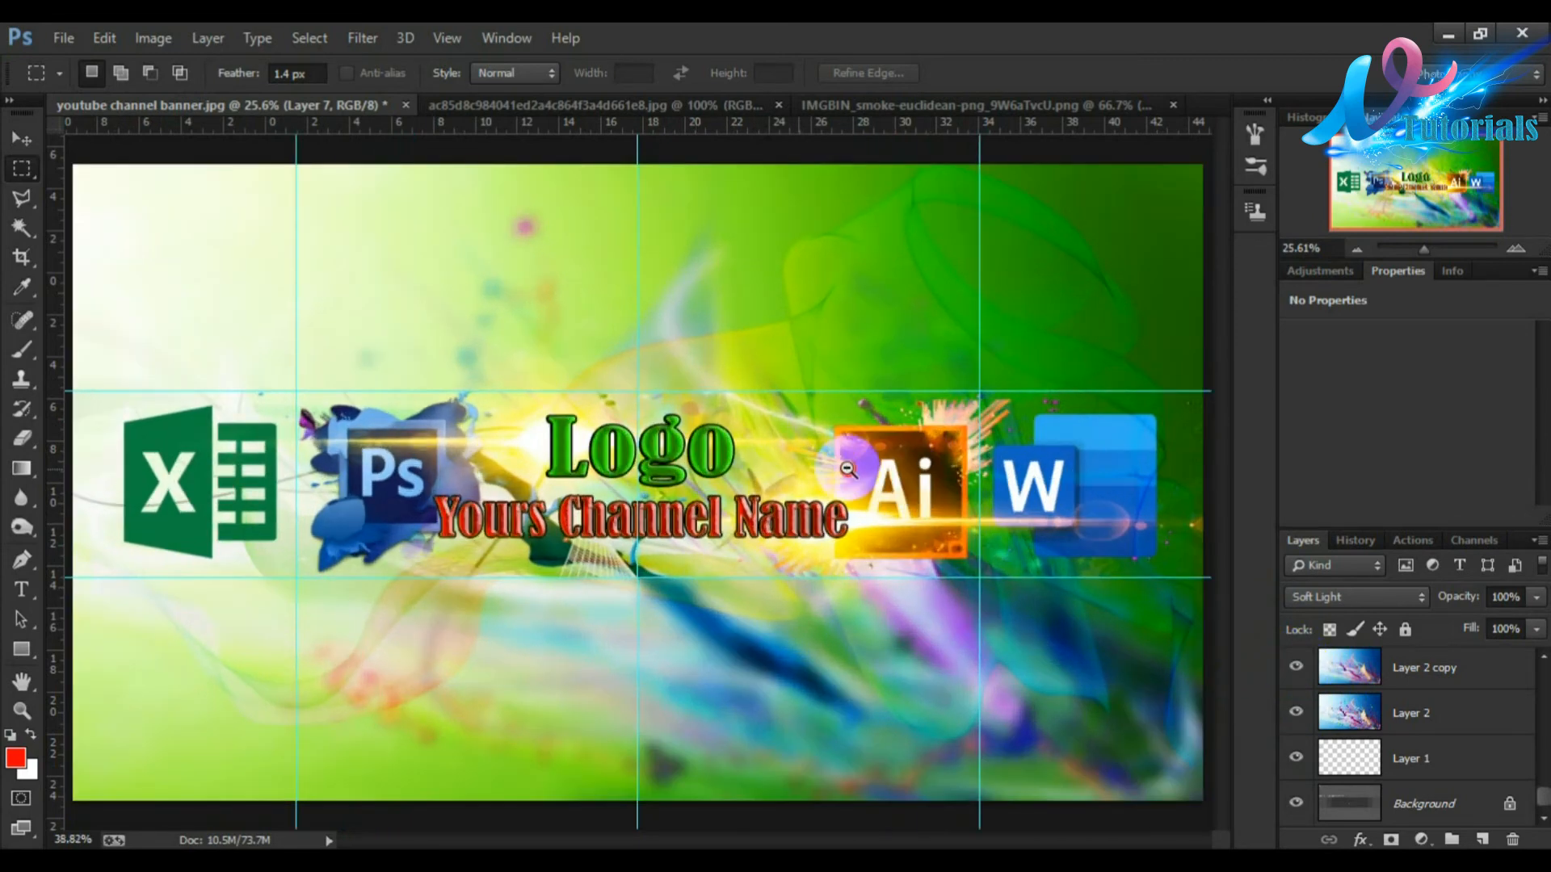
scroll(847, 468, down, 2)
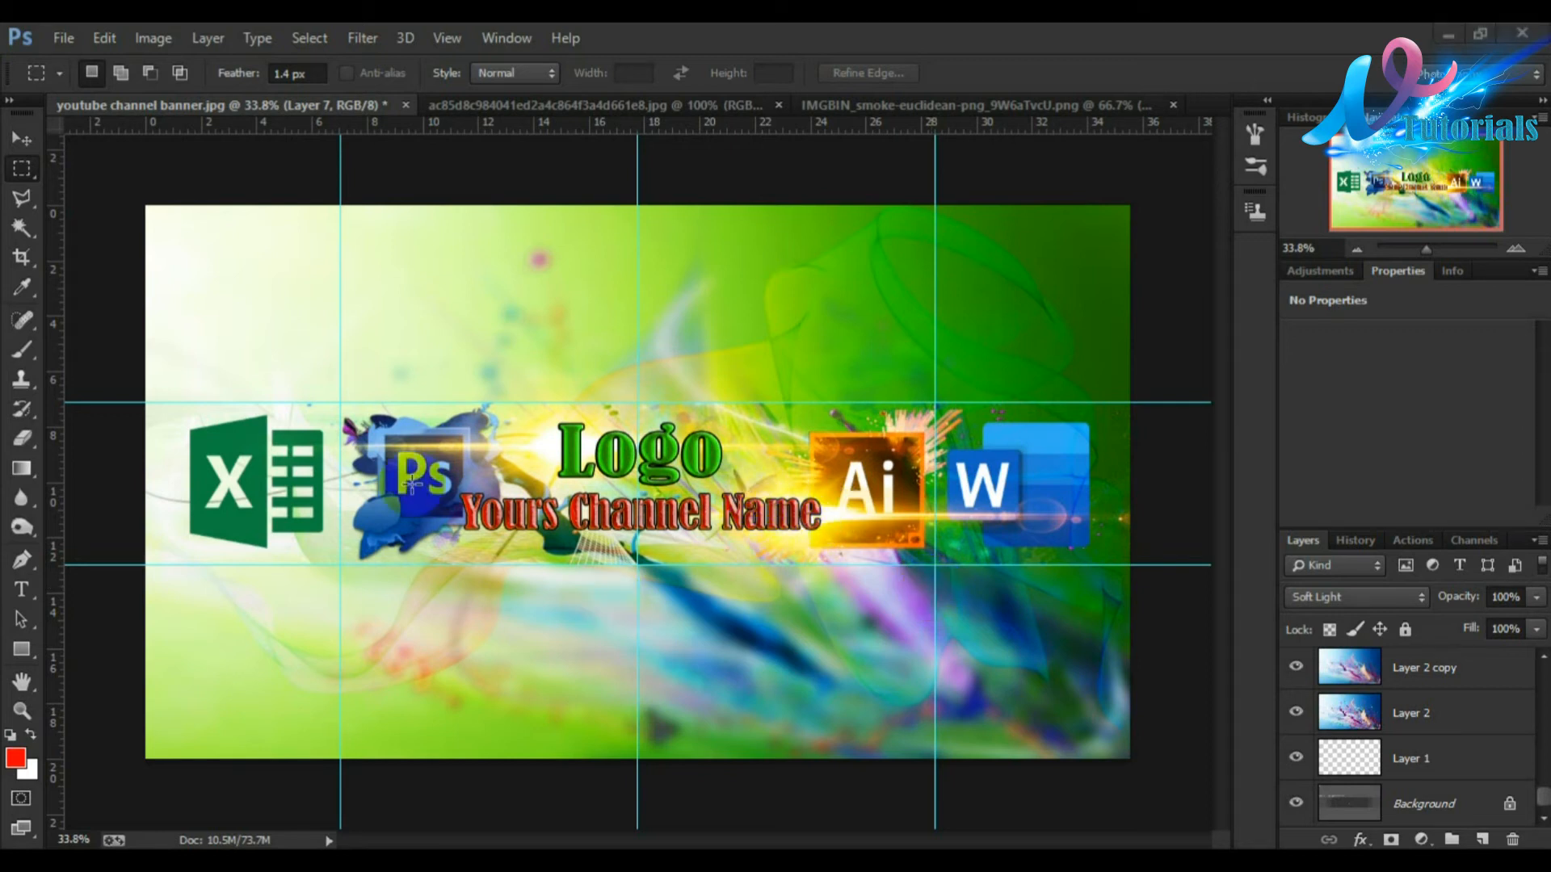
Step: Try to drag the Layer 4 splash behind the Ps logo downward
right_click(387, 504)
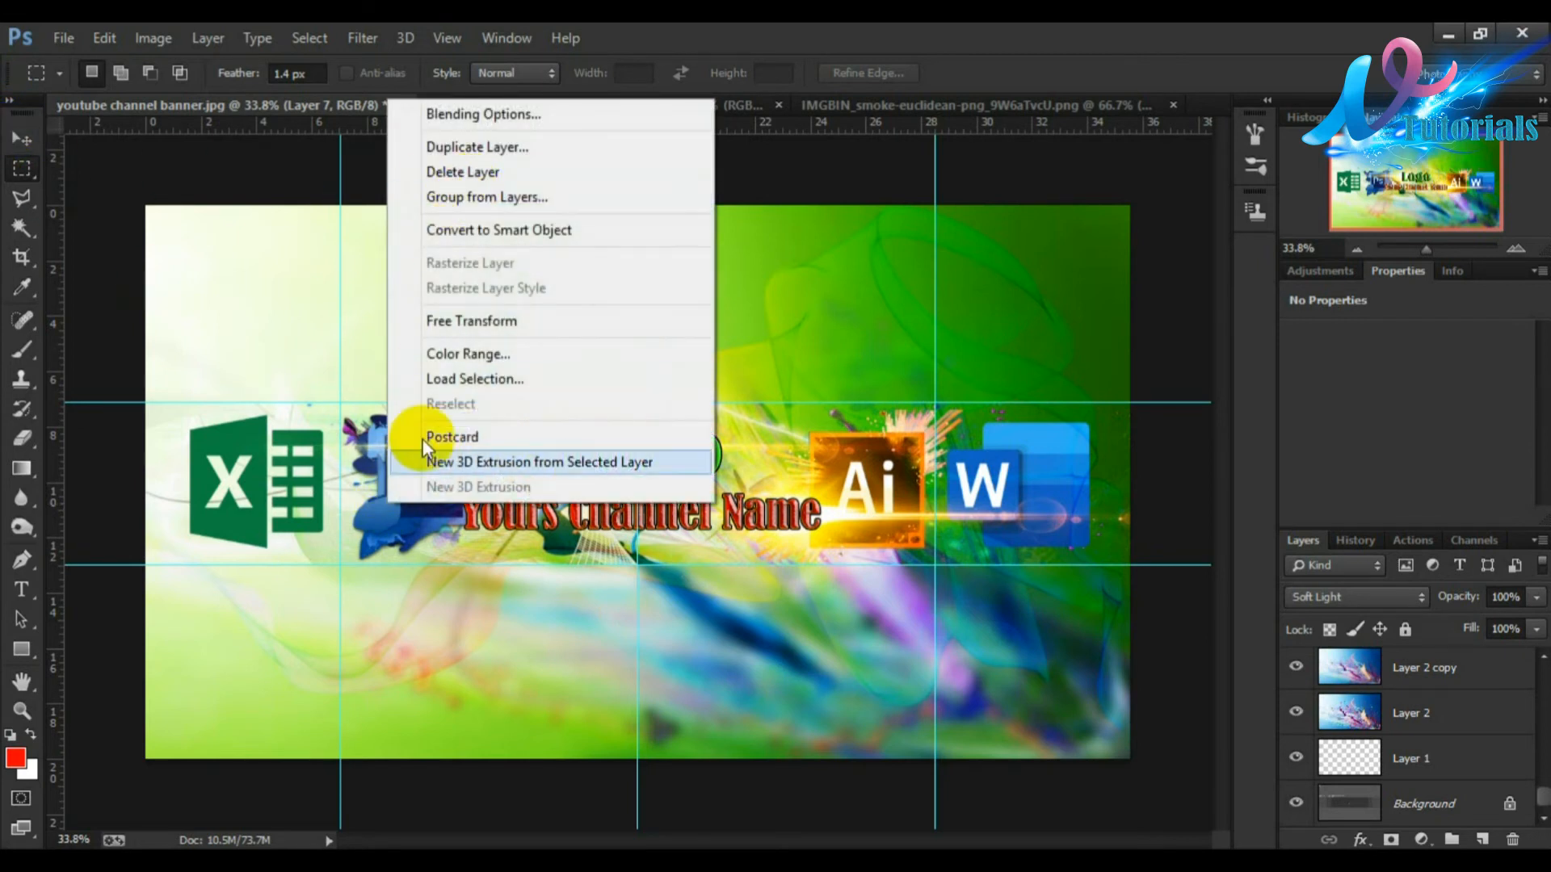
click(21, 147)
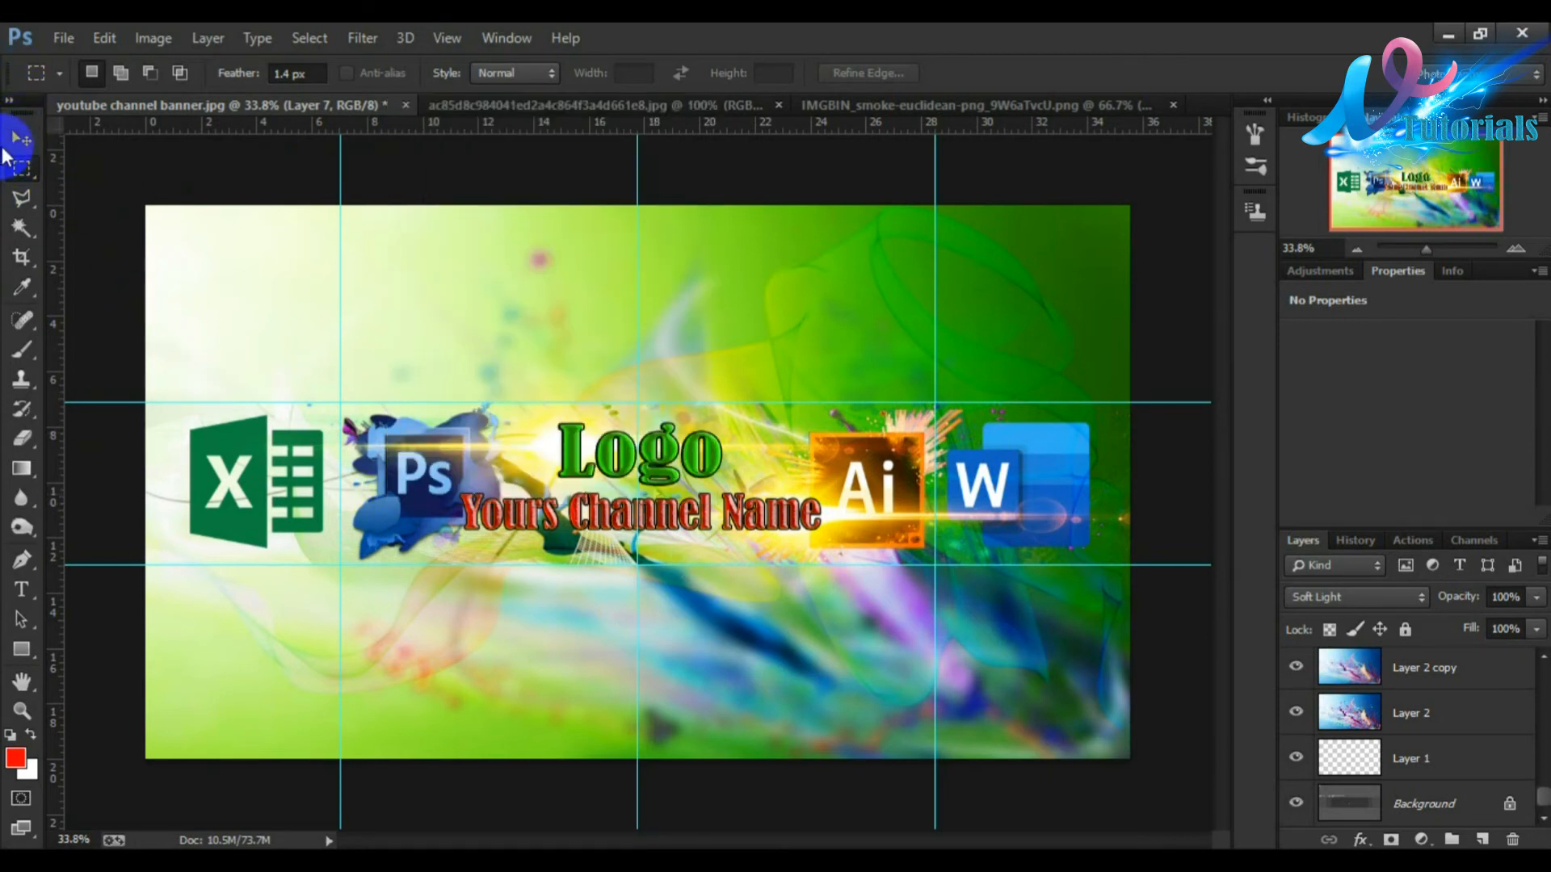
click(20, 146)
right_click(396, 539)
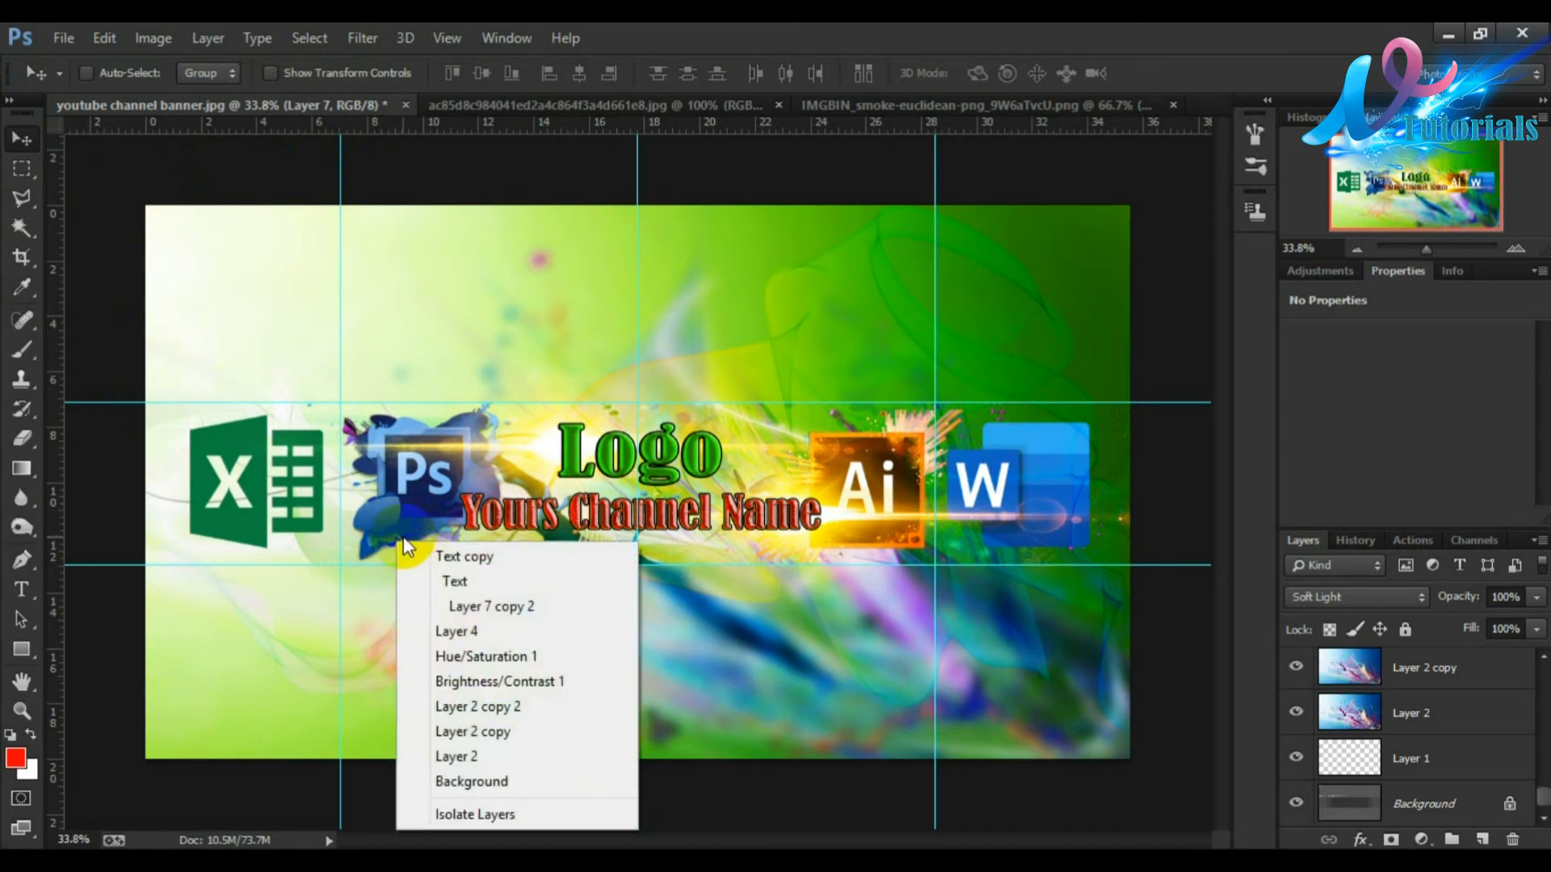
click(1544, 788)
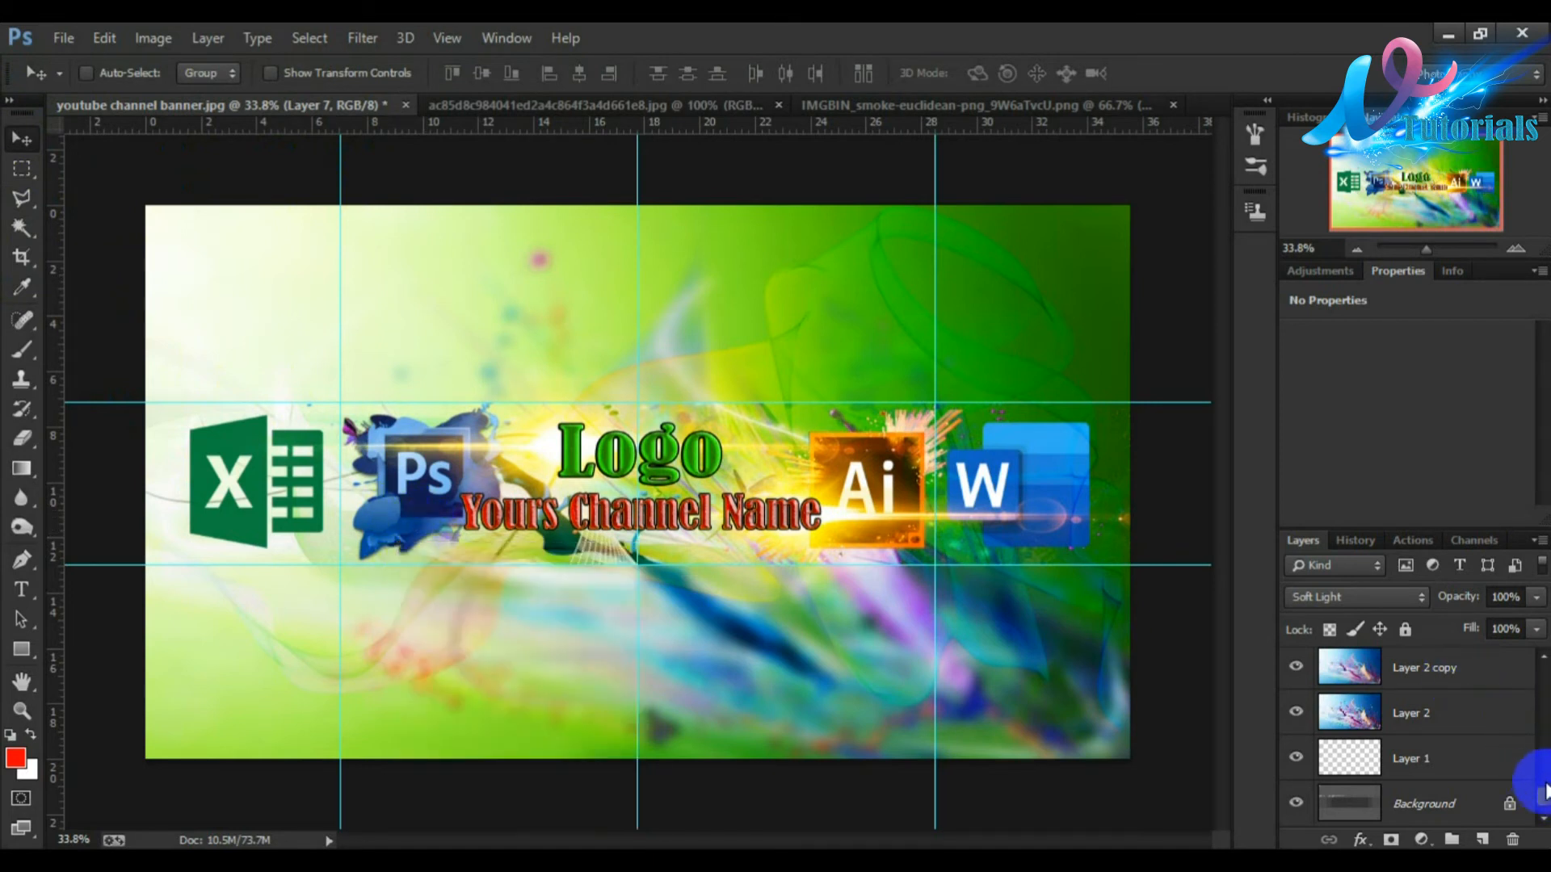
drag(1544, 796, 1542, 763)
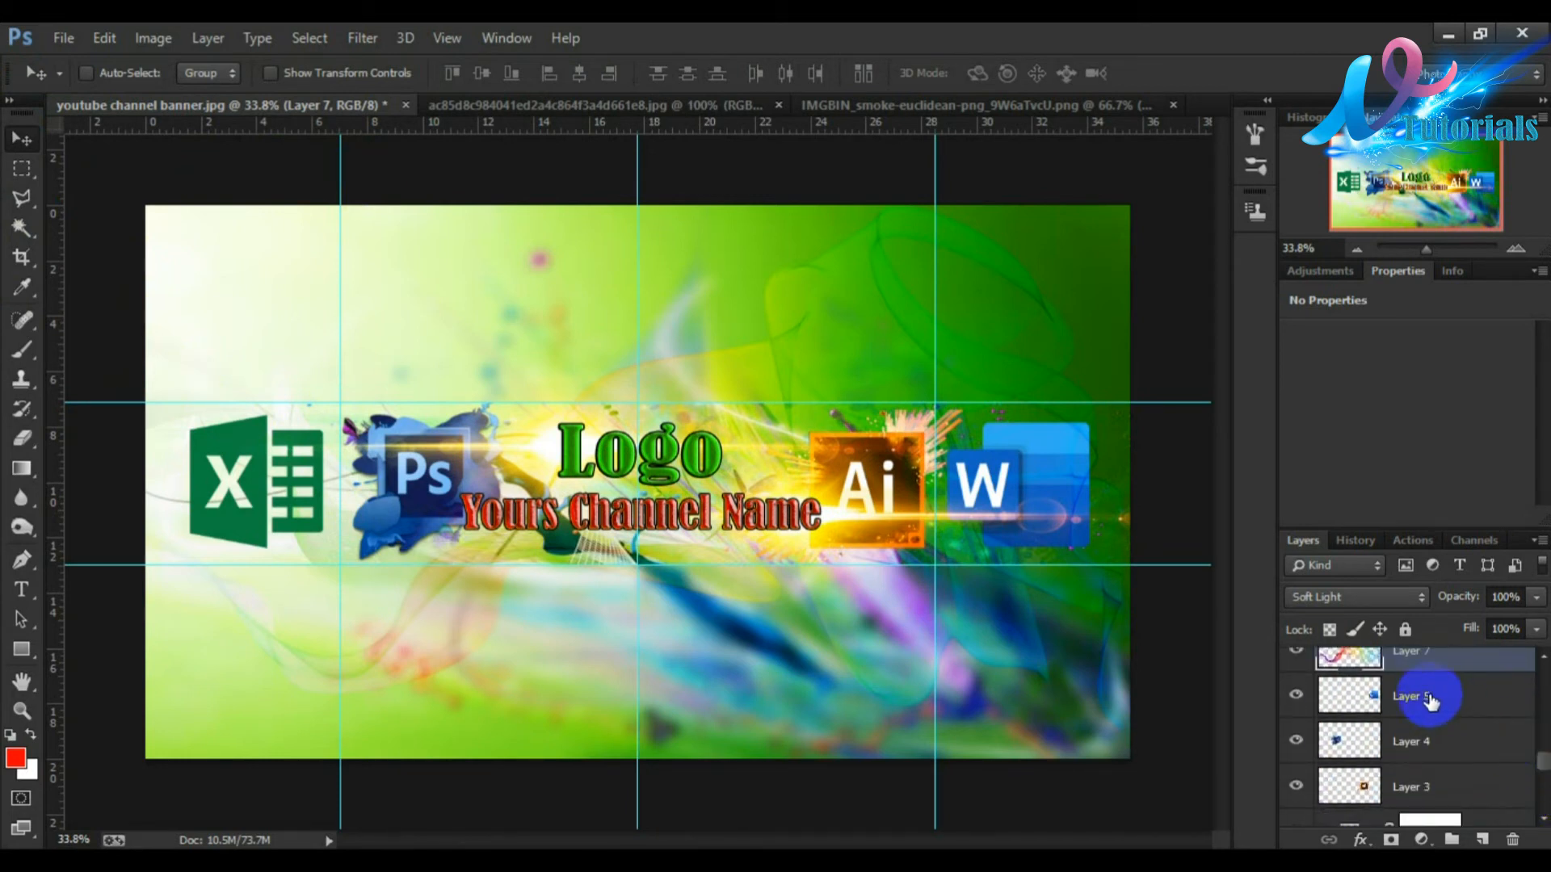
click(1398, 749)
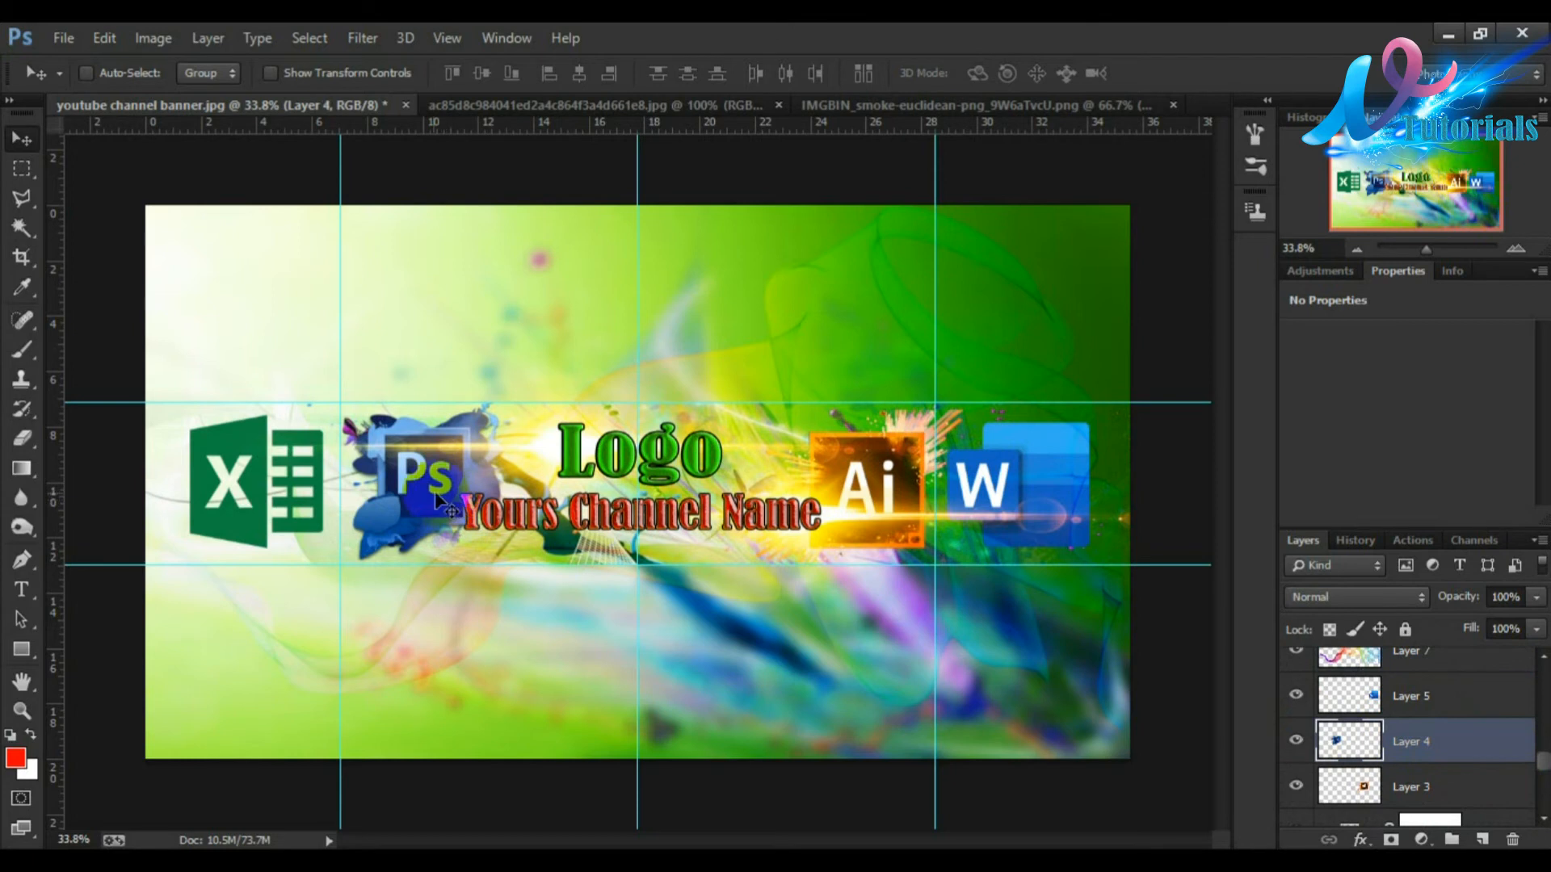
drag(425, 501, 509, 622)
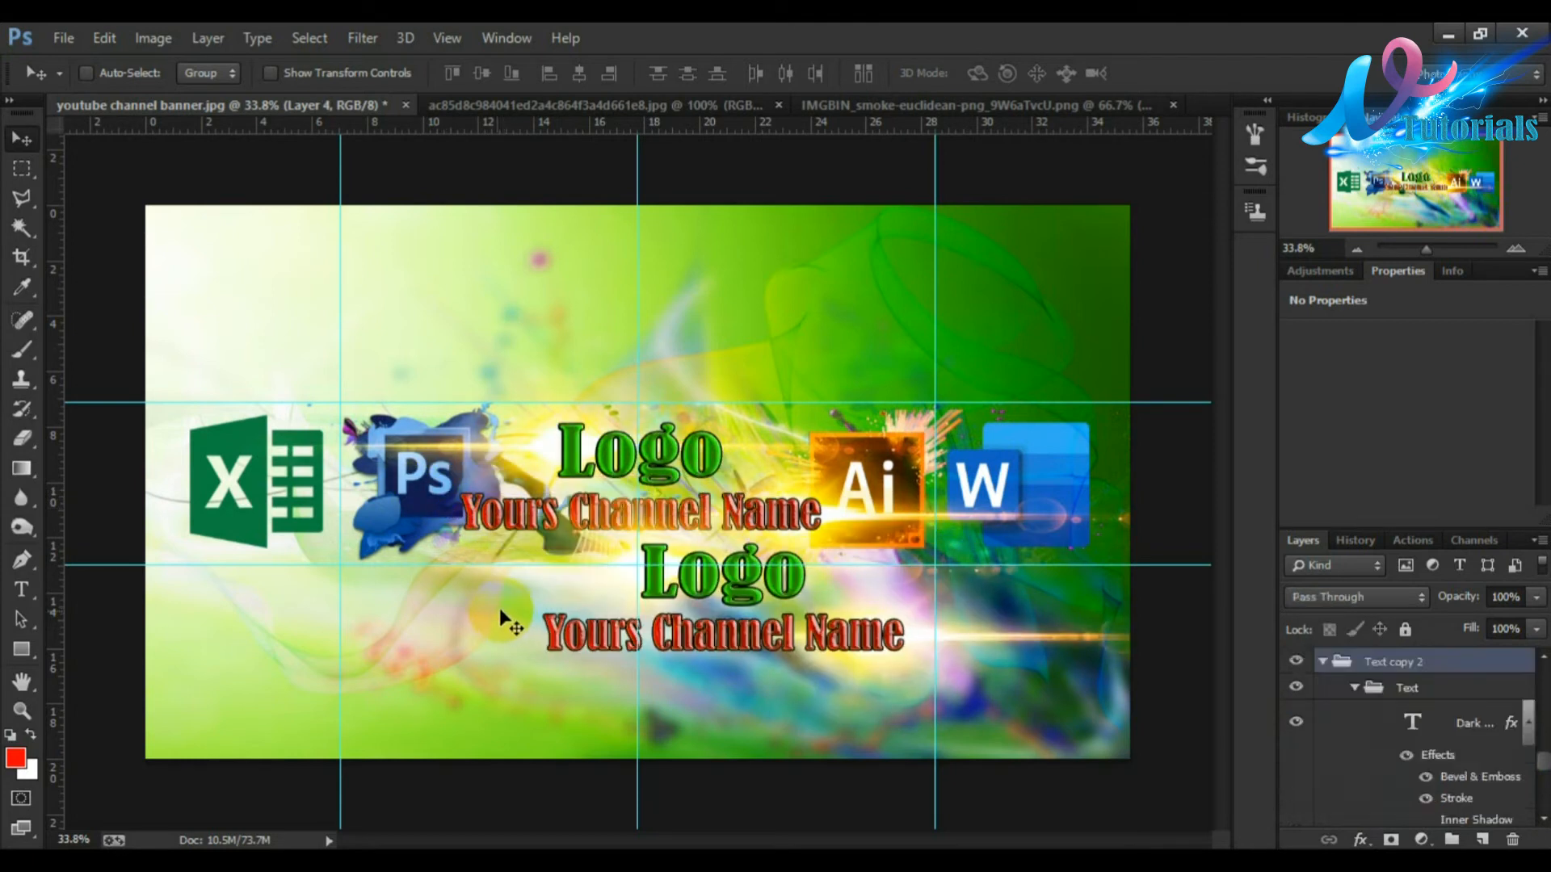
key(ctrl+z)
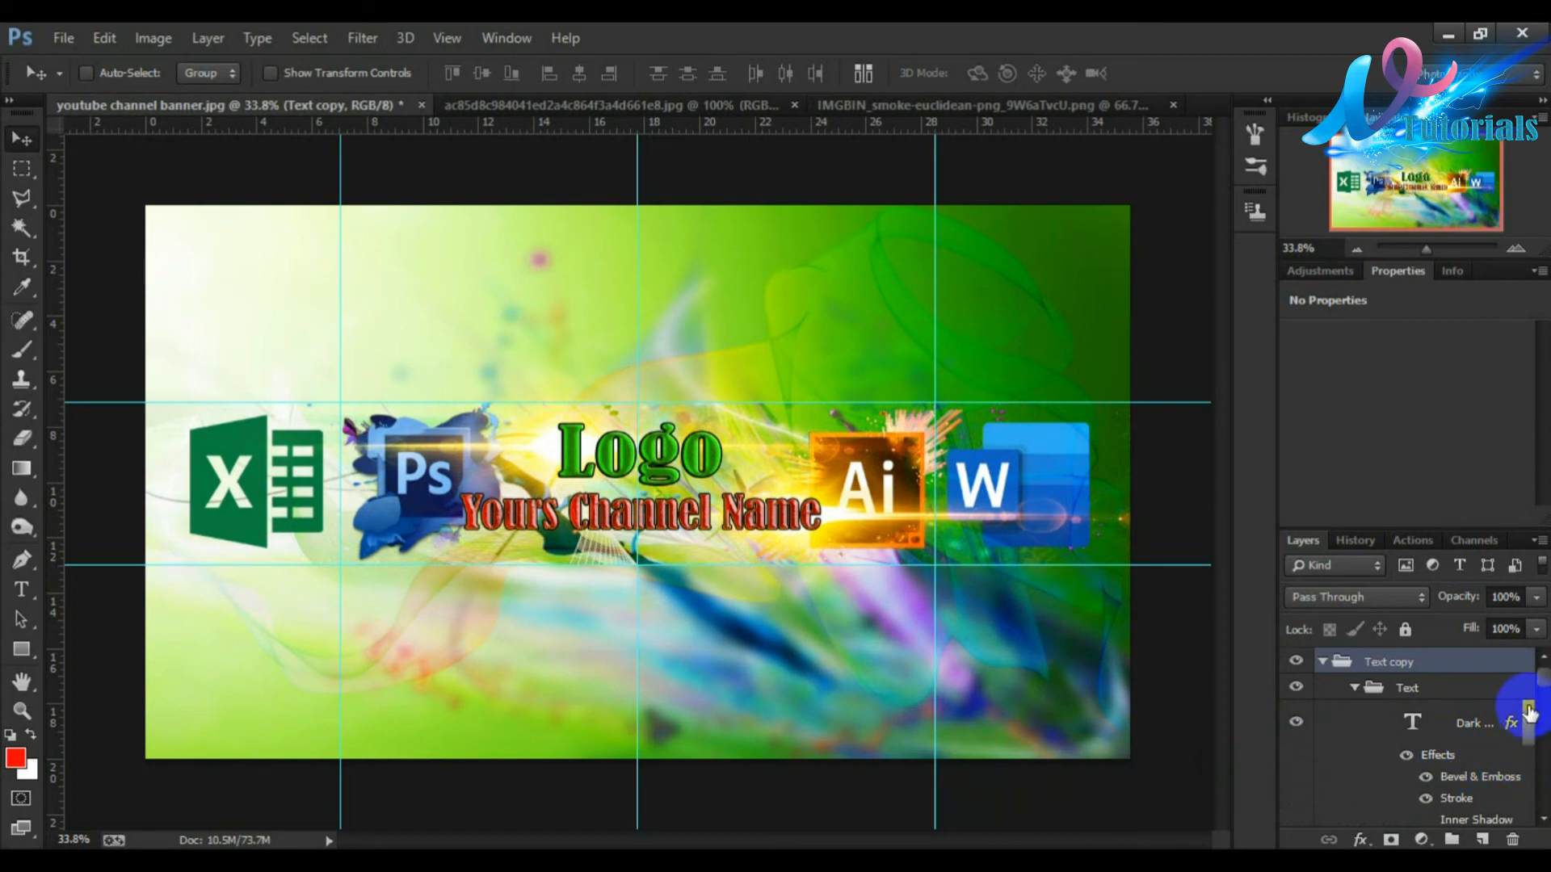
Step: Select Layer 4 again and retry dragging the splash below the Ps logo
drag(1546, 683, 1546, 759)
click(1412, 772)
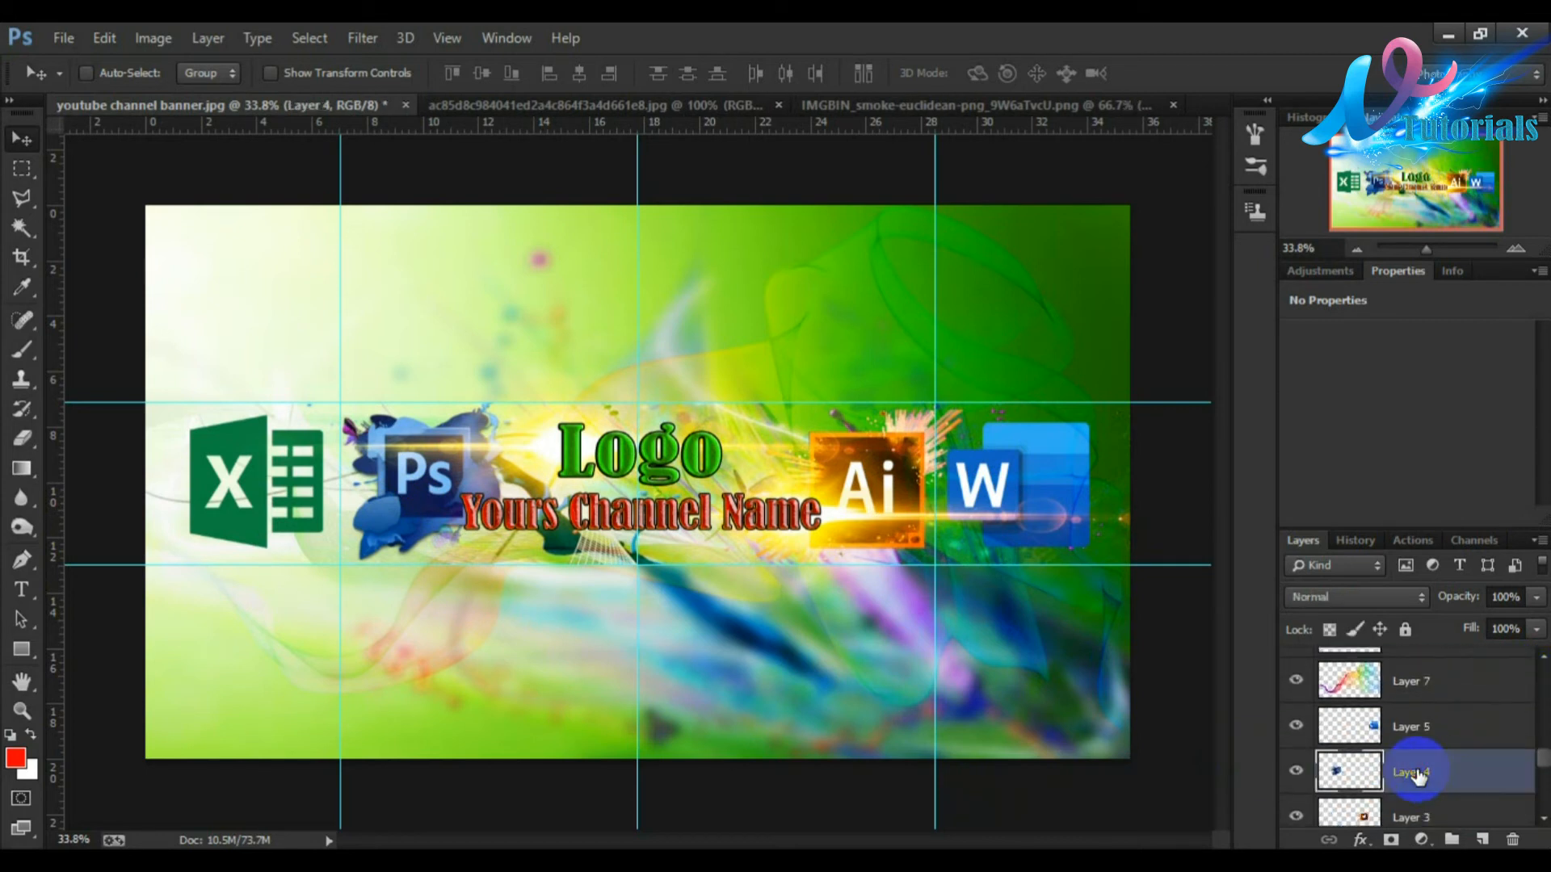
right_click(376, 553)
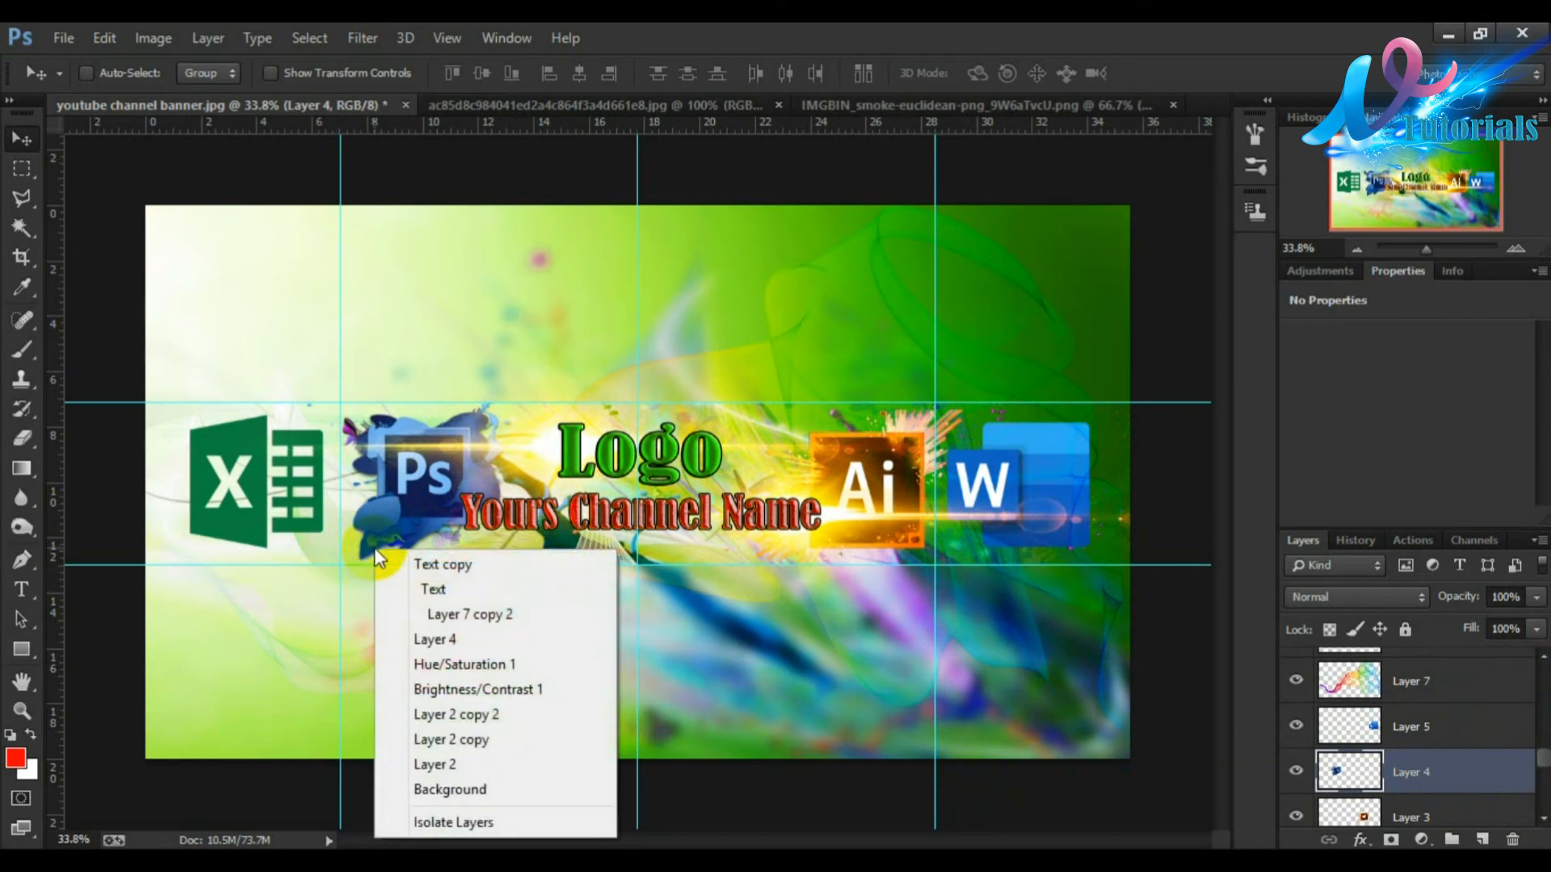
click(423, 639)
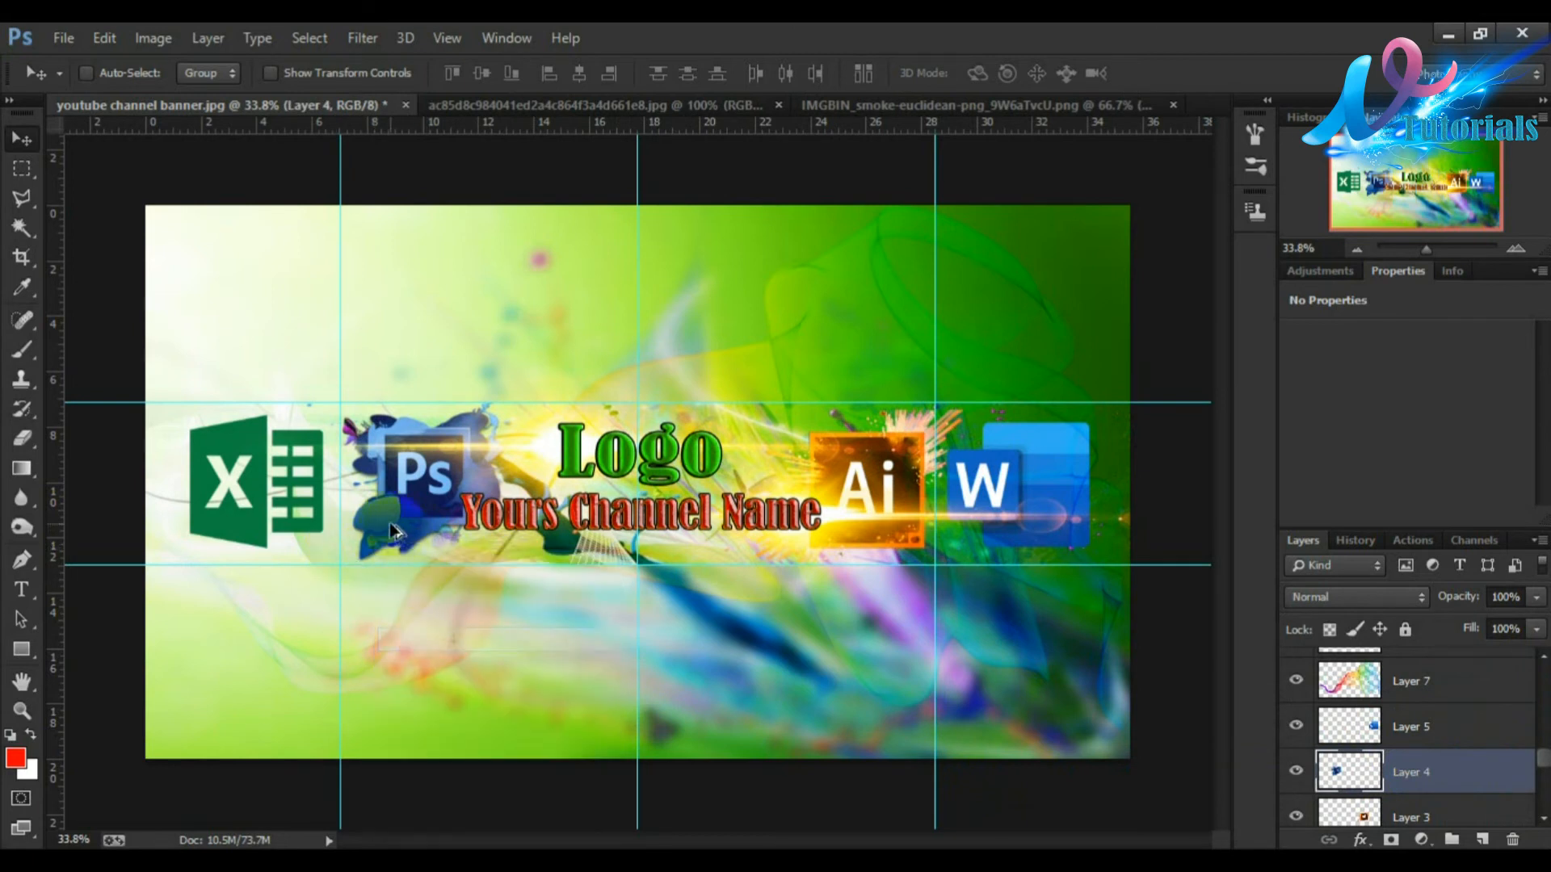
drag(399, 565, 412, 591)
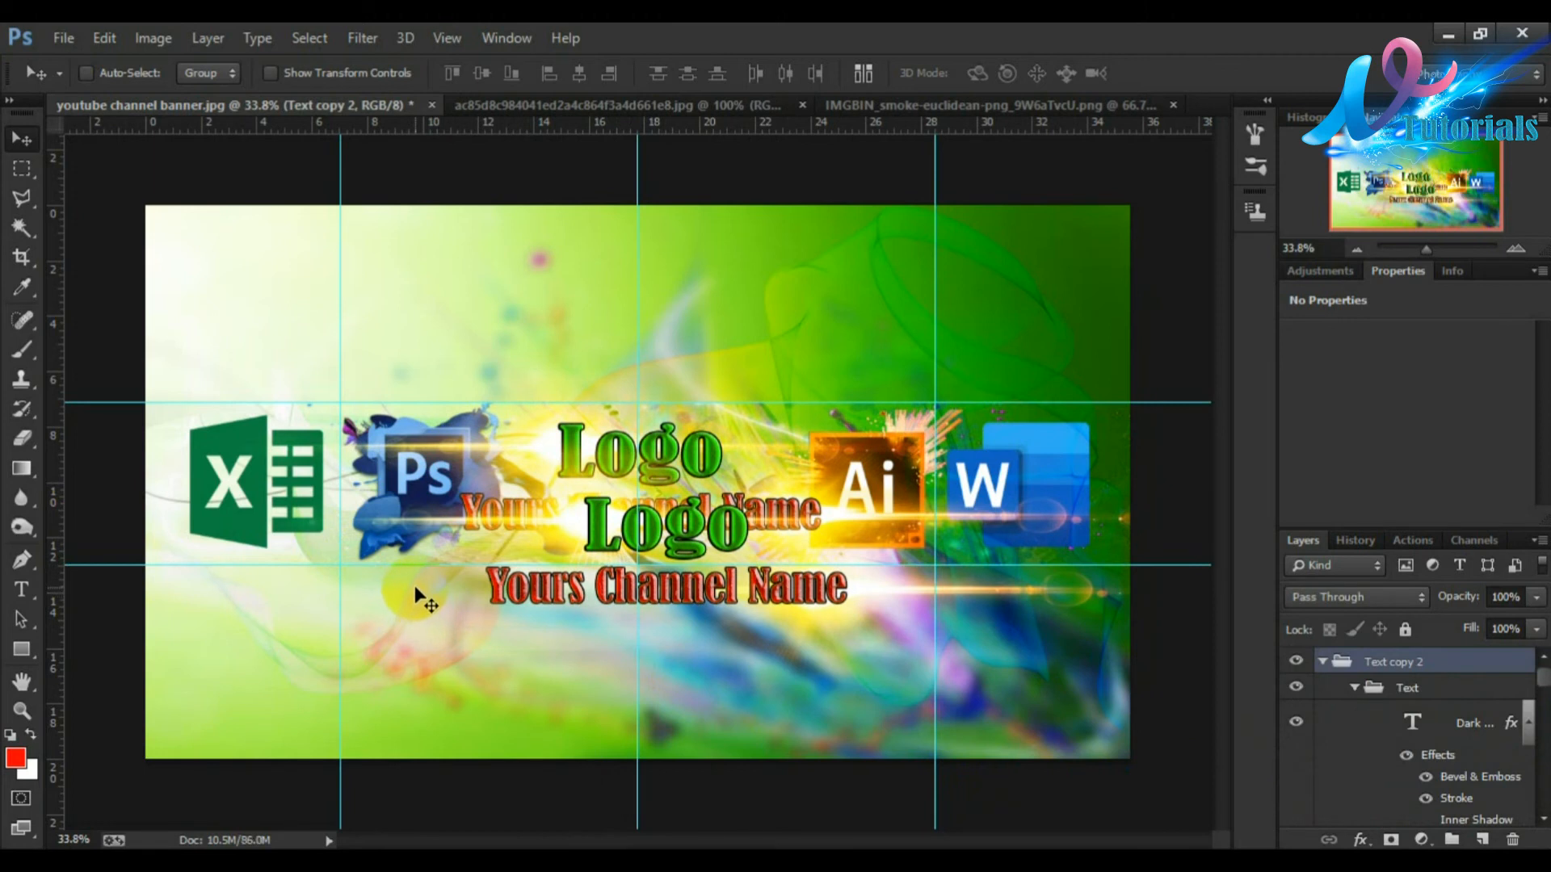
key(ctrl+z)
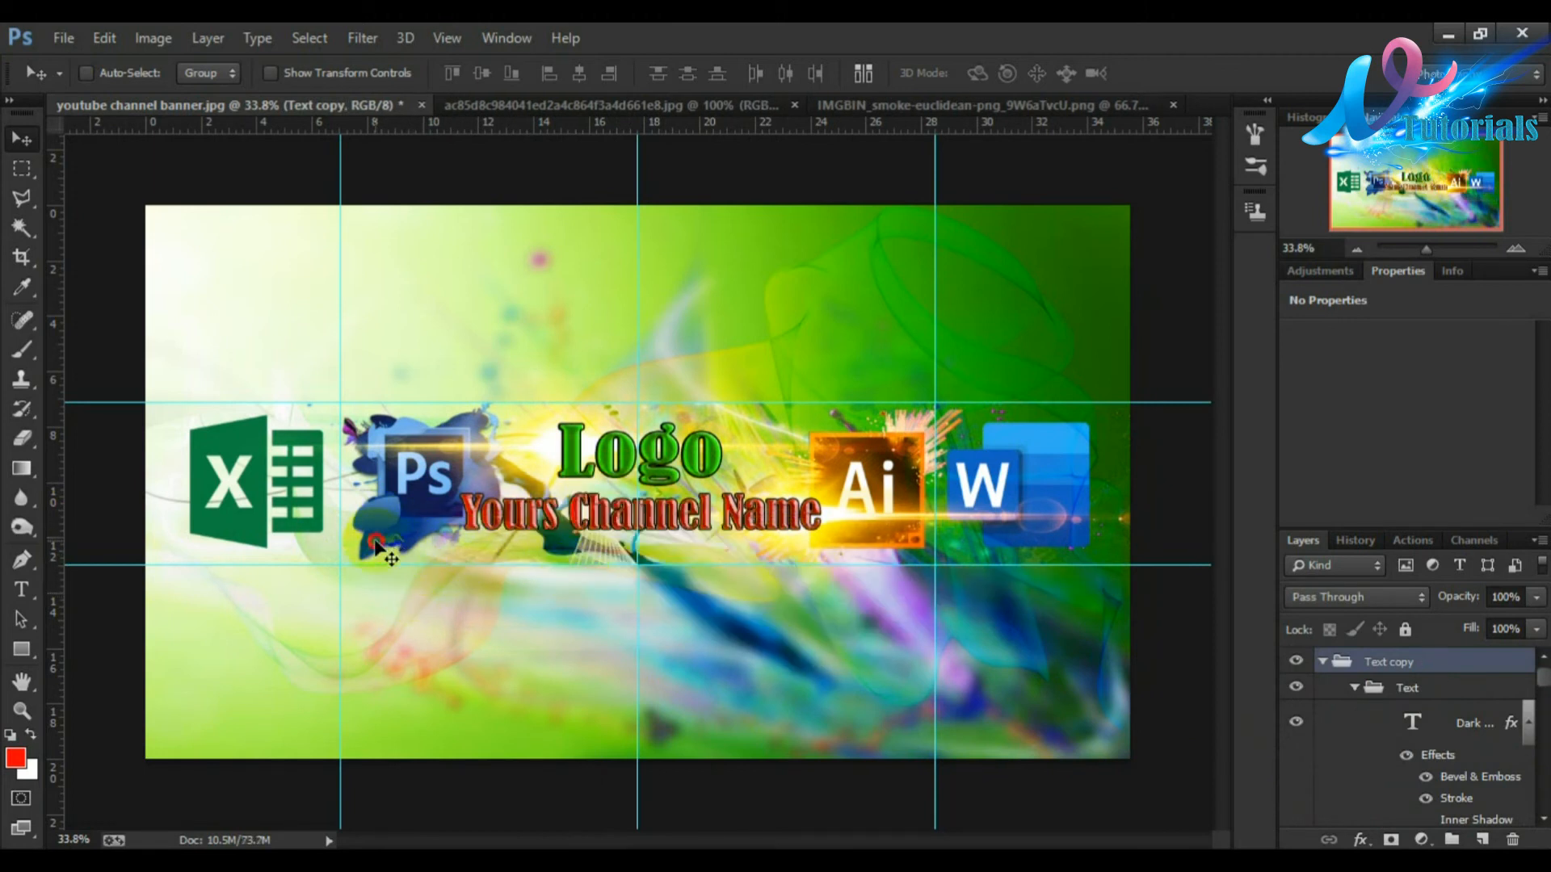
Step: Pick Layer 4 from the layers under the cursor and try once more to move the splash
right_click(365, 556)
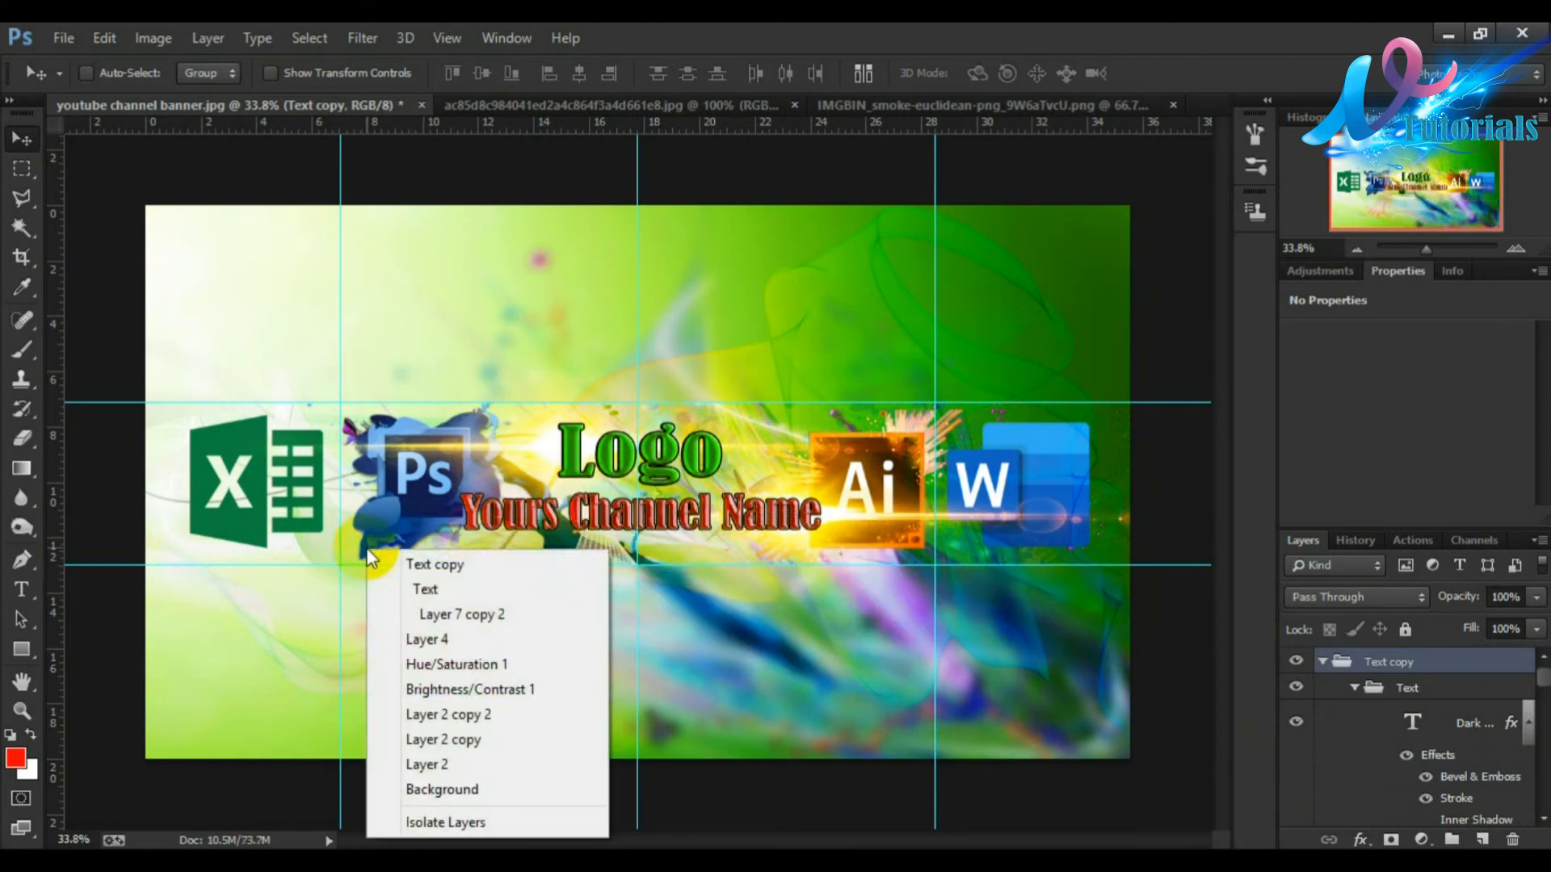
click(415, 640)
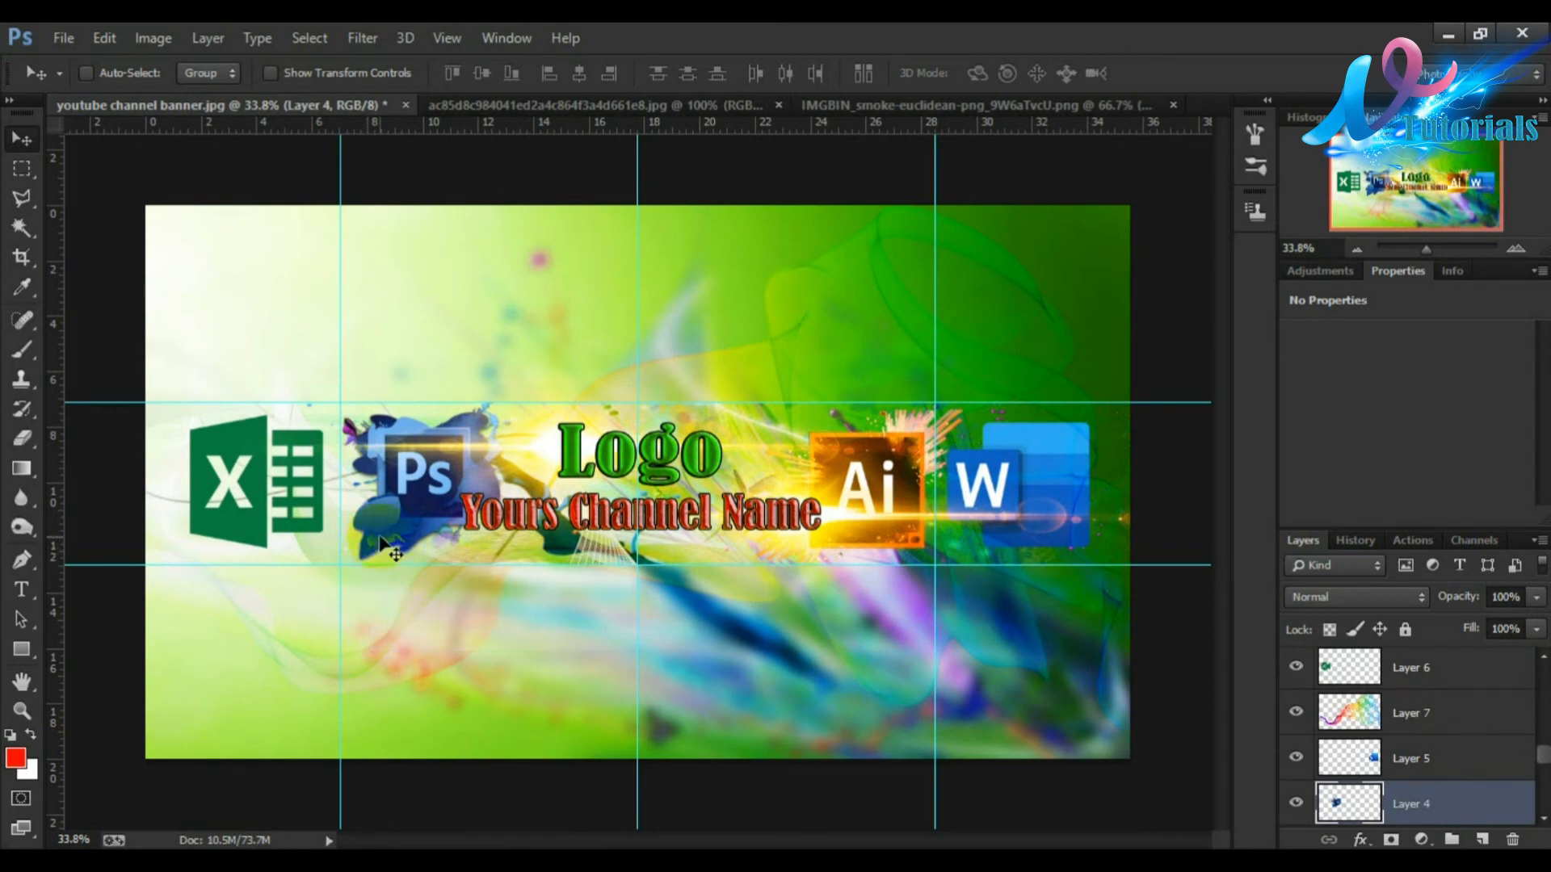
drag(380, 543, 423, 651)
key(ctrl+z)
drag(377, 531, 400, 578)
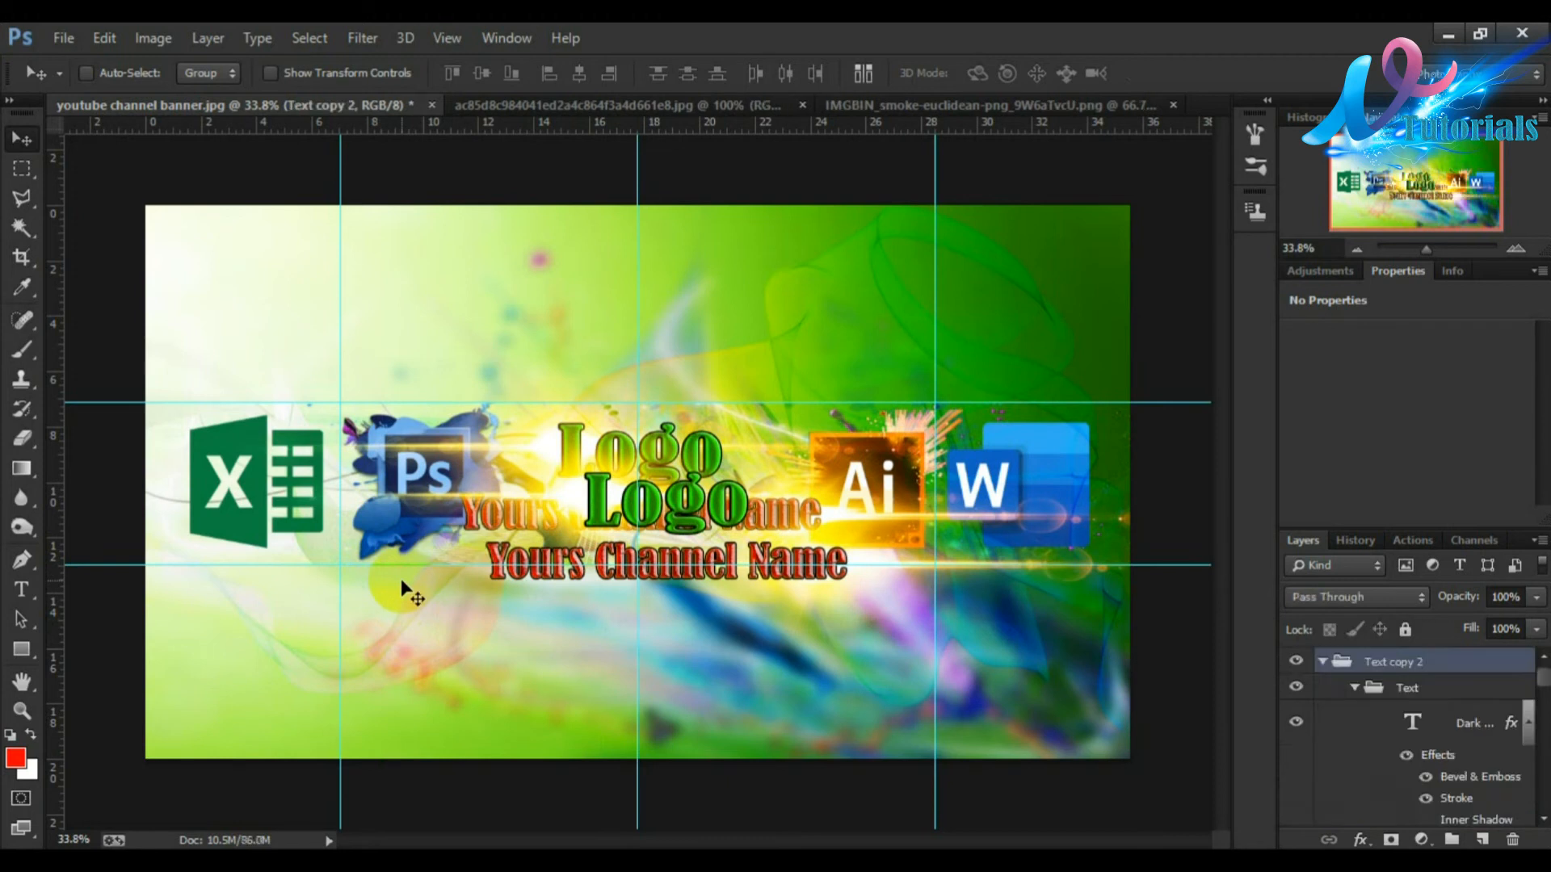
key(ctrl+z)
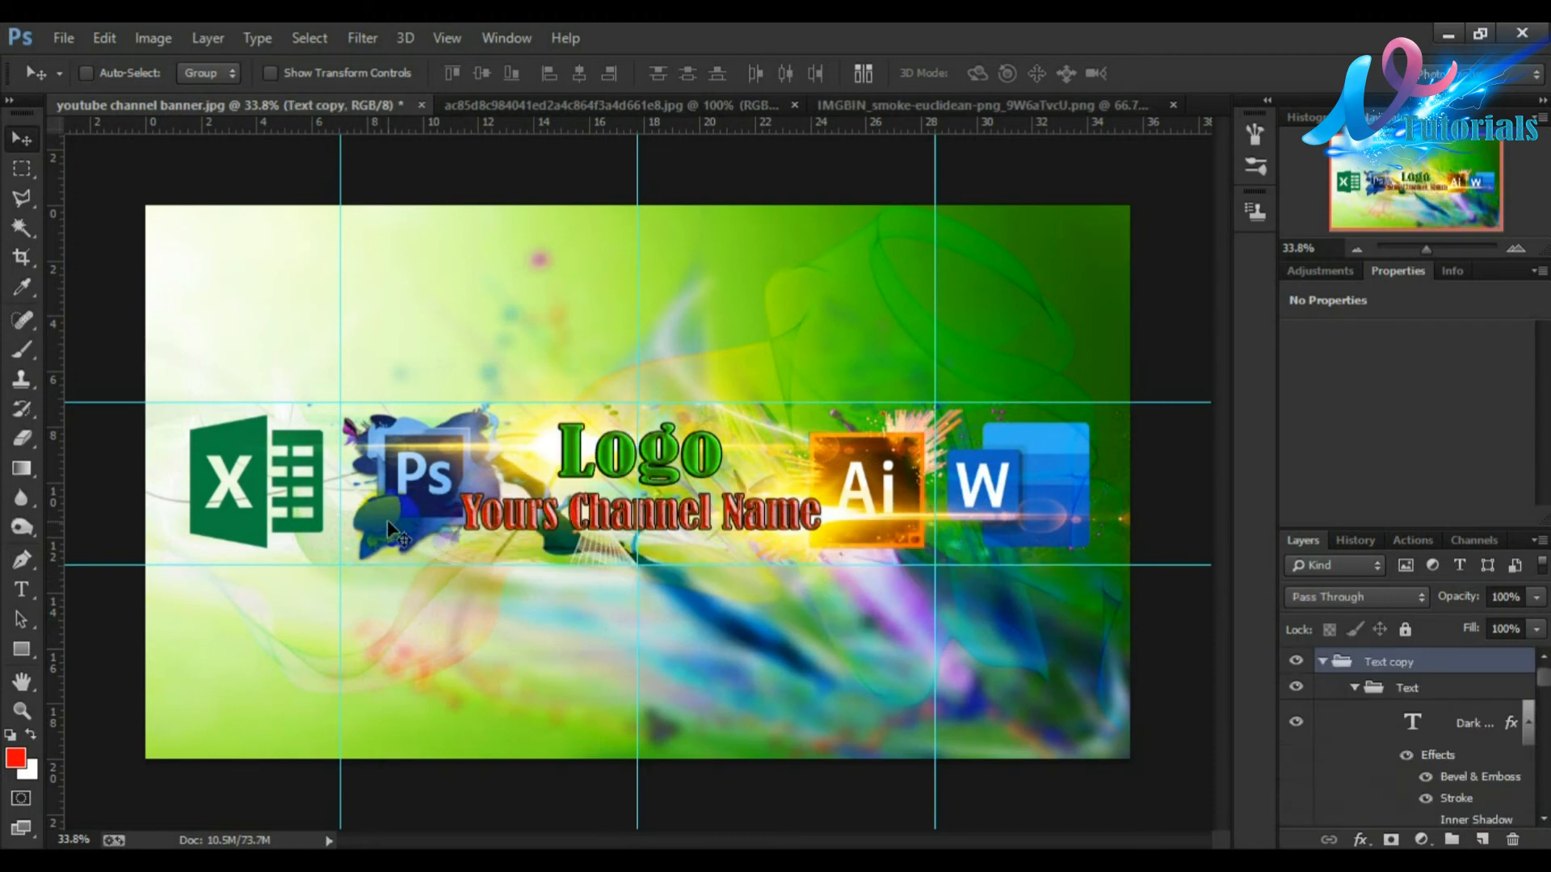
ctrl+click(386, 520)
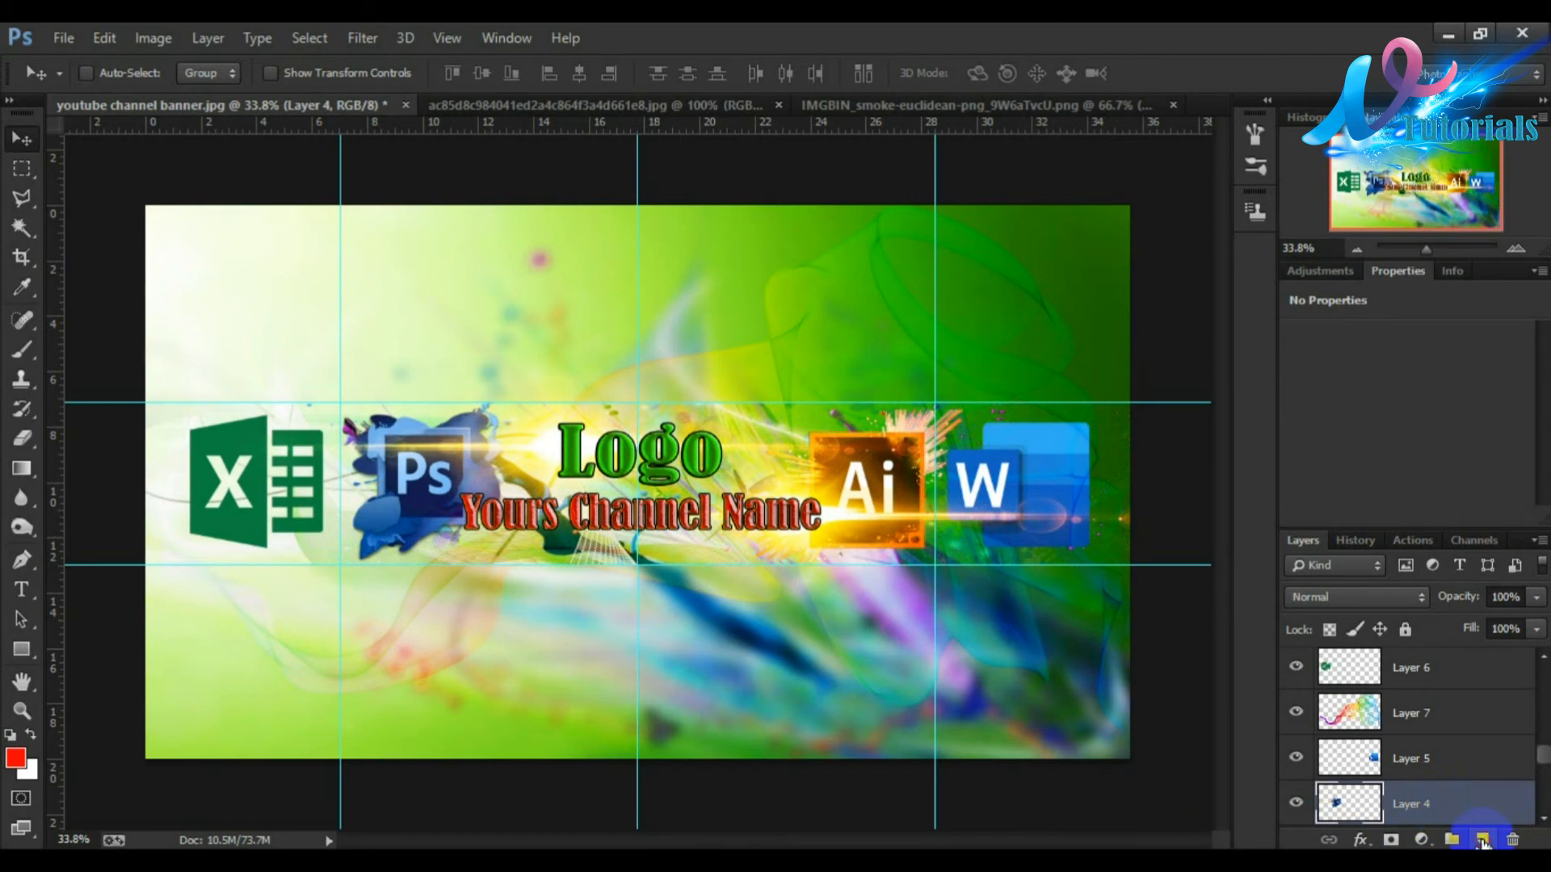
Step: Duplicate the Layer 4 Ps splash and move the copy below the original logo
drag(1466, 799, 1484, 841)
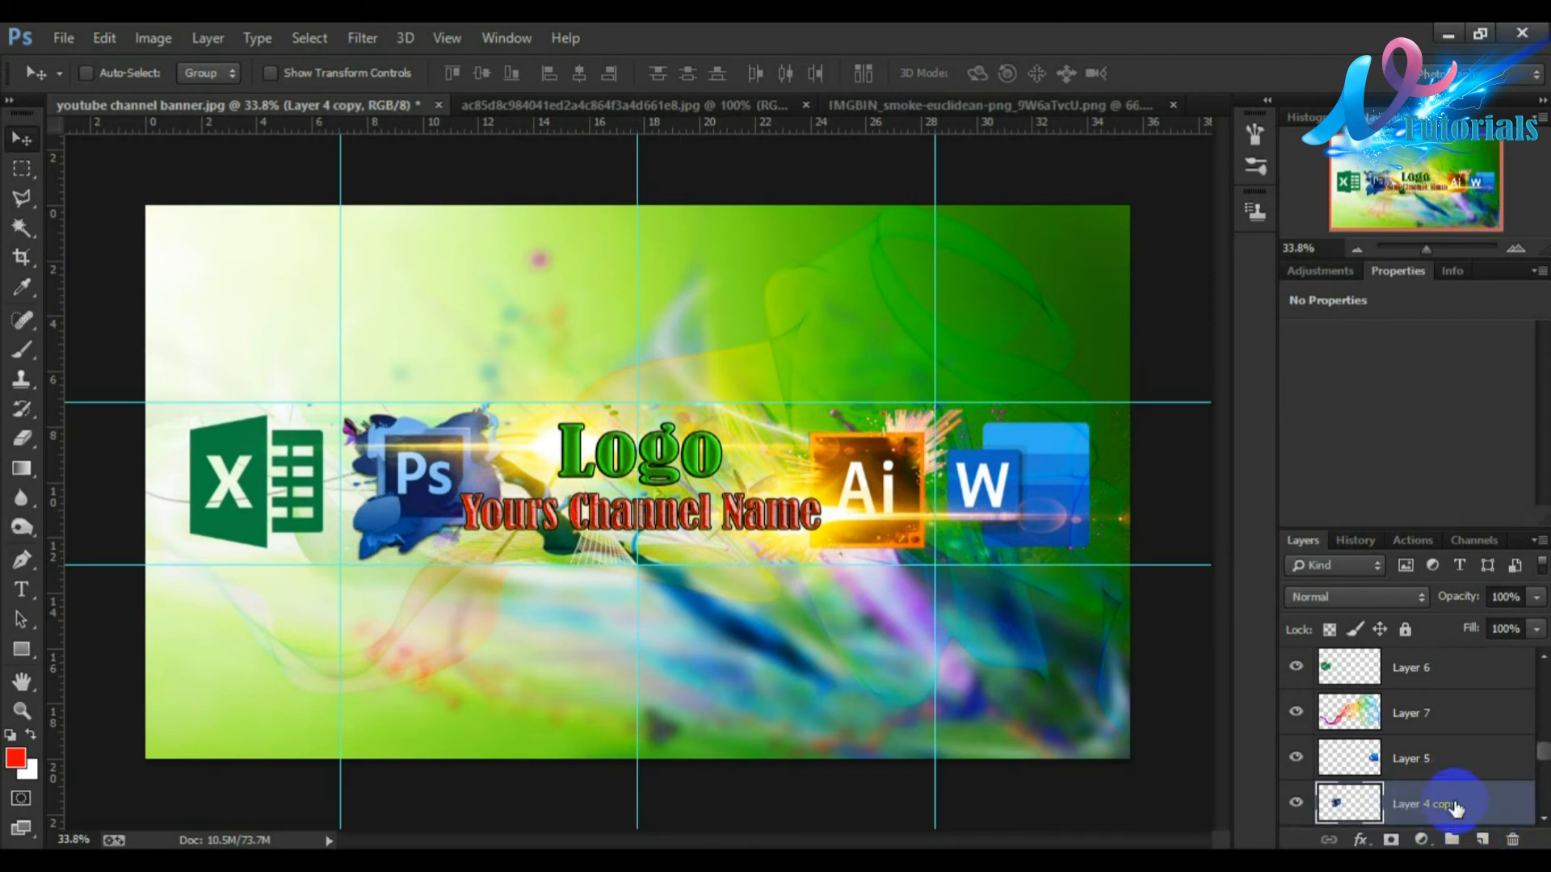
scroll(1534, 747, down, 2)
click(1391, 699)
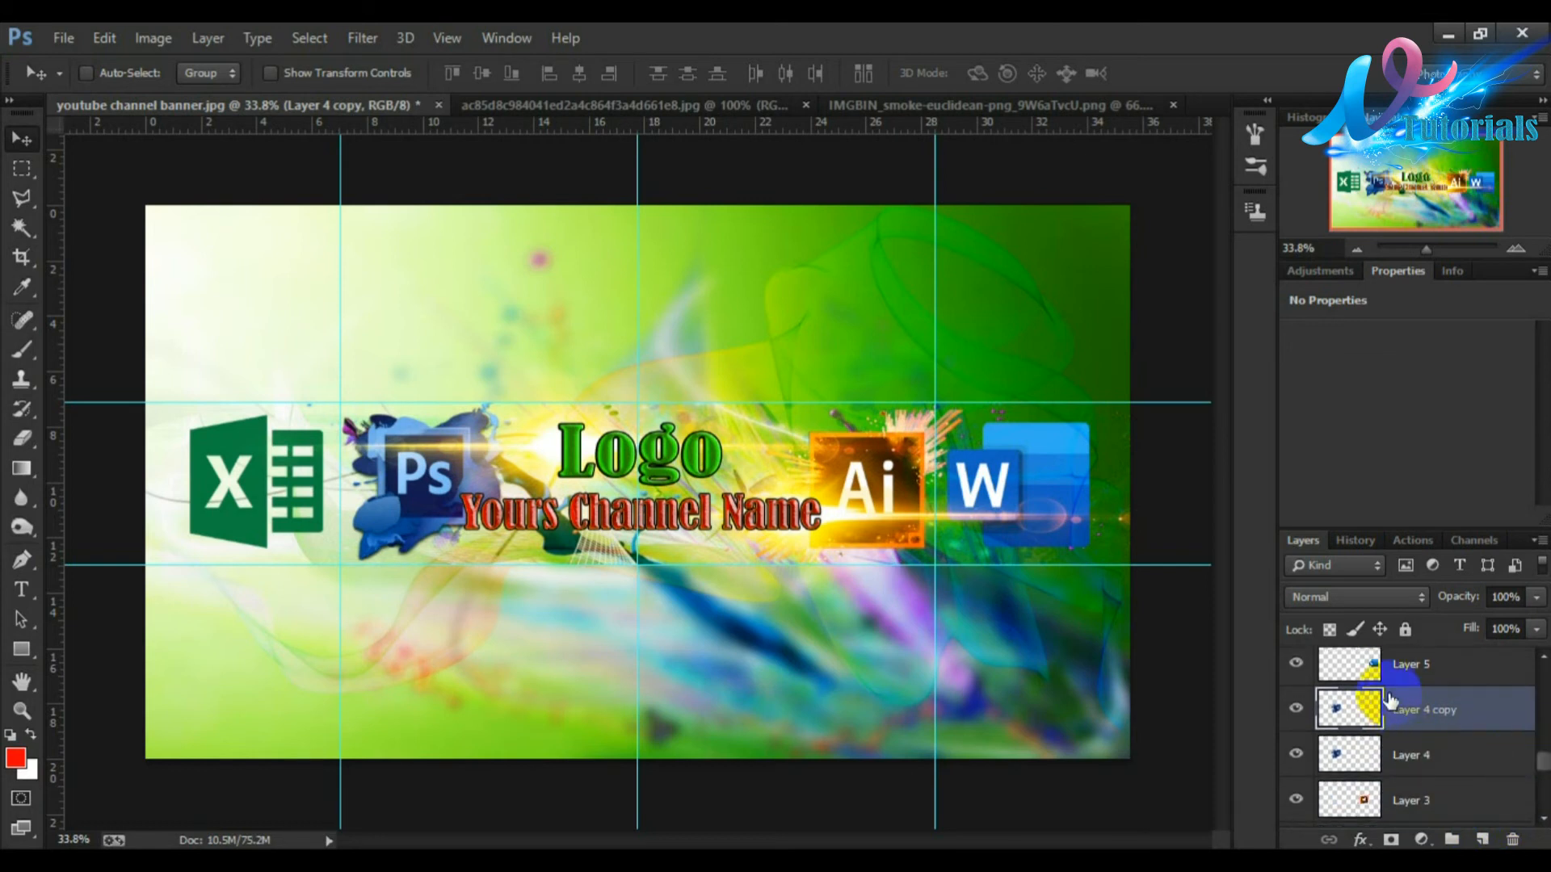
drag(378, 536, 392, 684)
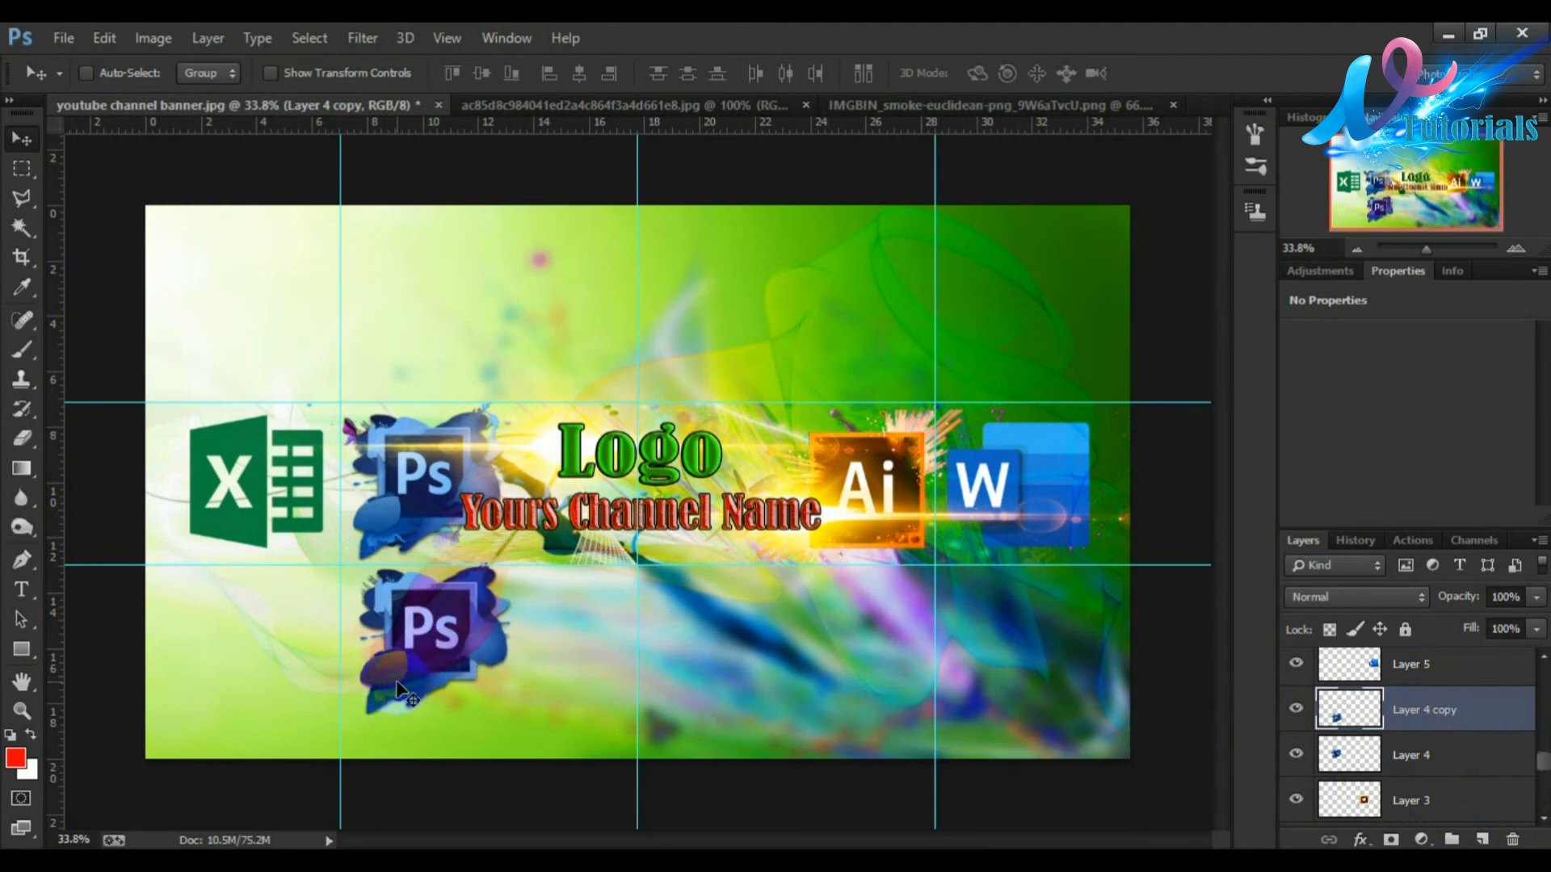
Step: Free-transform the Ps splash copy, enlarging it to about 368% and placing it over the banner's upper left
key(ctrl+t)
drag(512, 561, 1001, 239)
drag(767, 295, 555, 346)
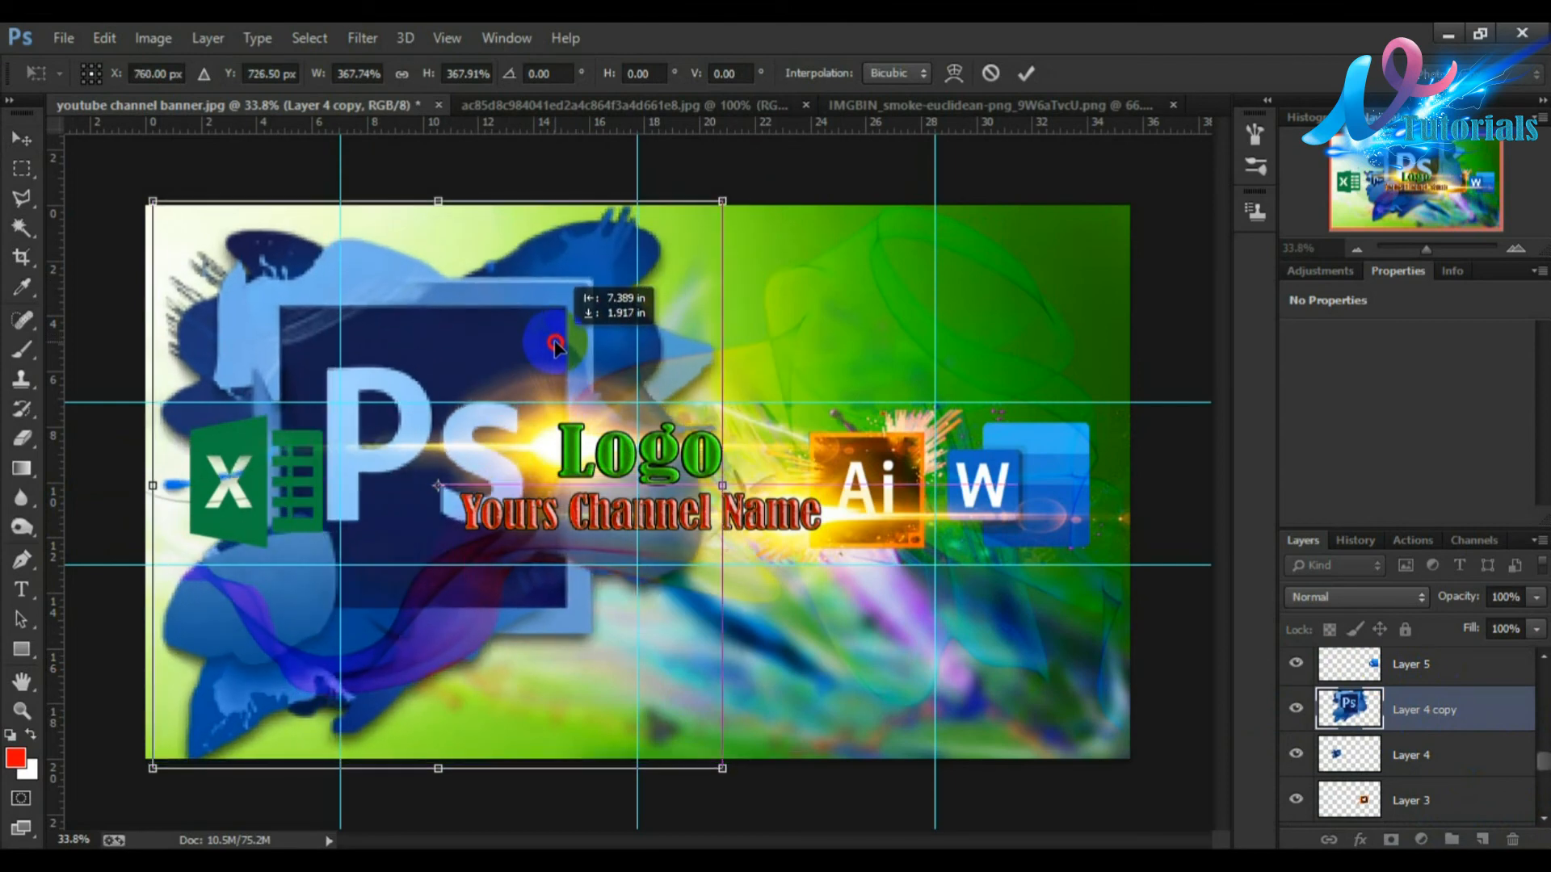
Step: Try Soft Light, Screen and Linear Light blend modes on the Ps copy
click(1381, 597)
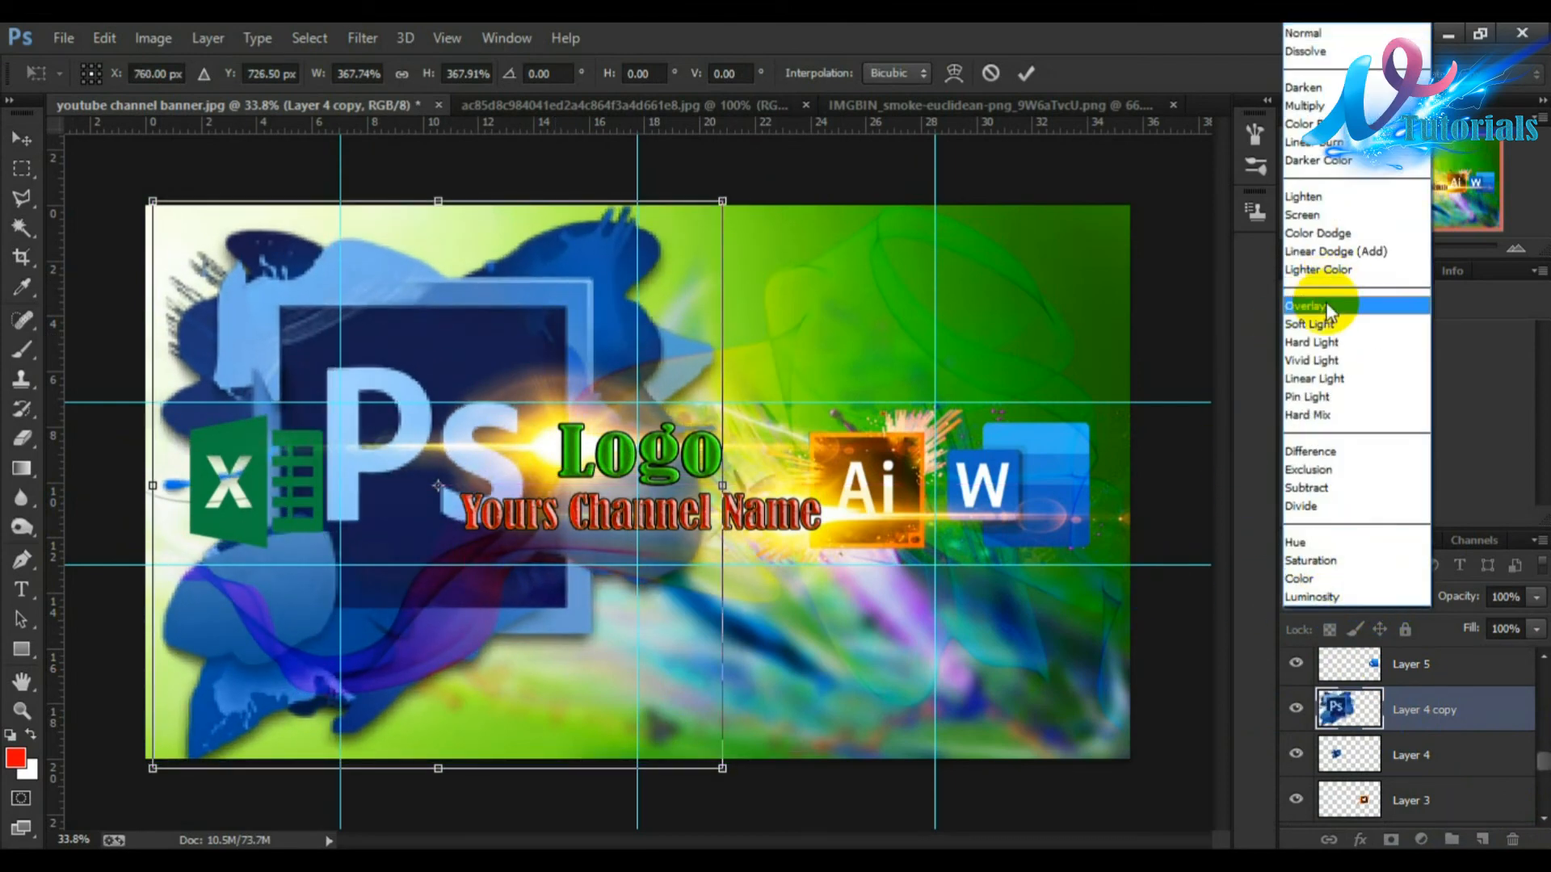
click(1312, 323)
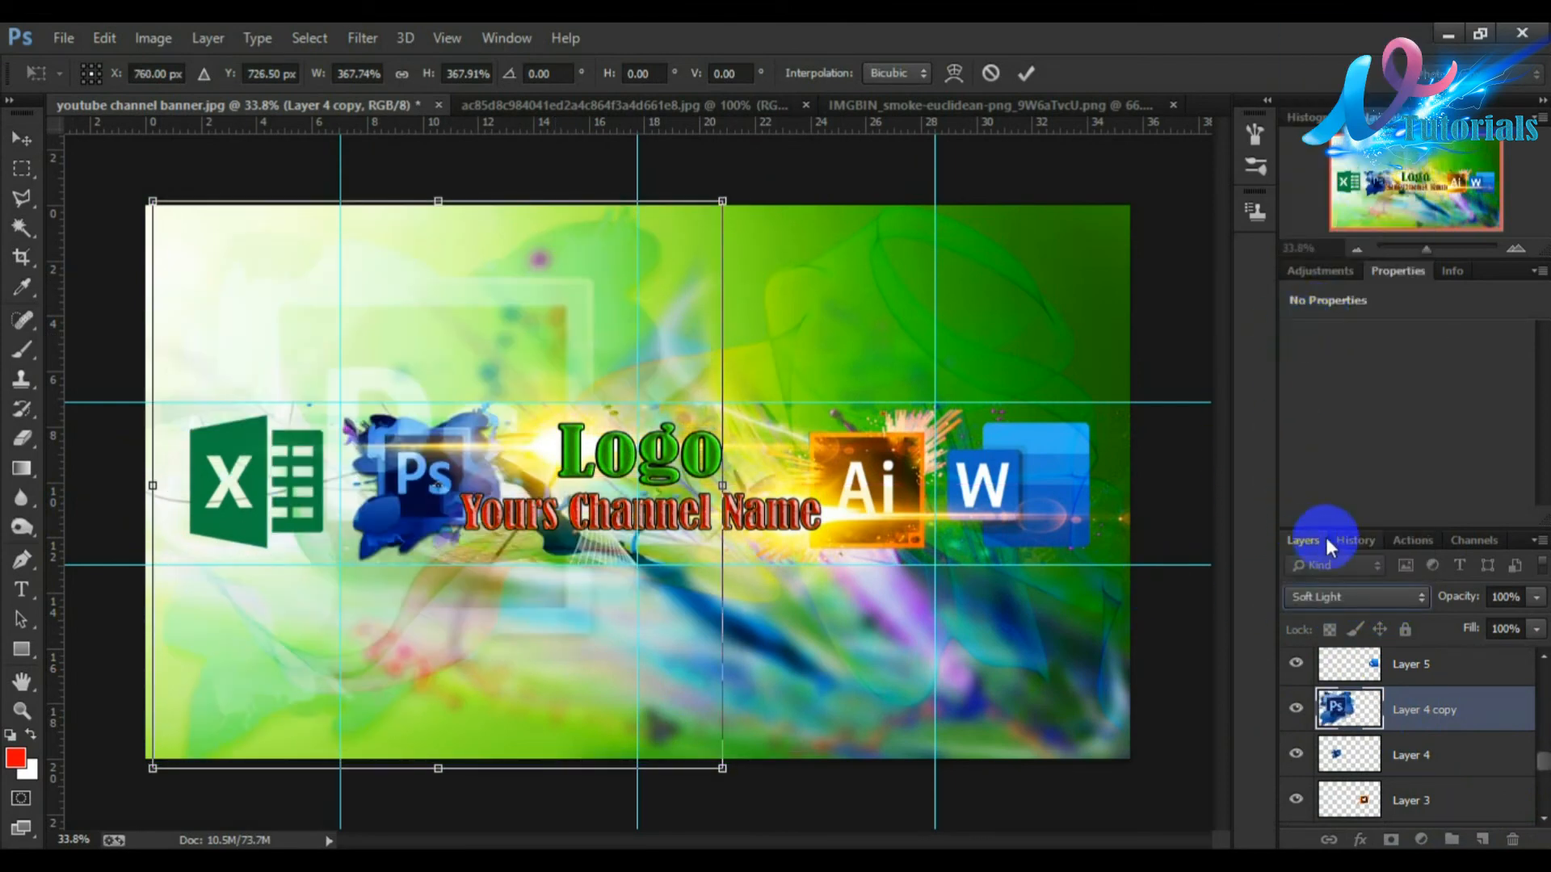
click(1337, 595)
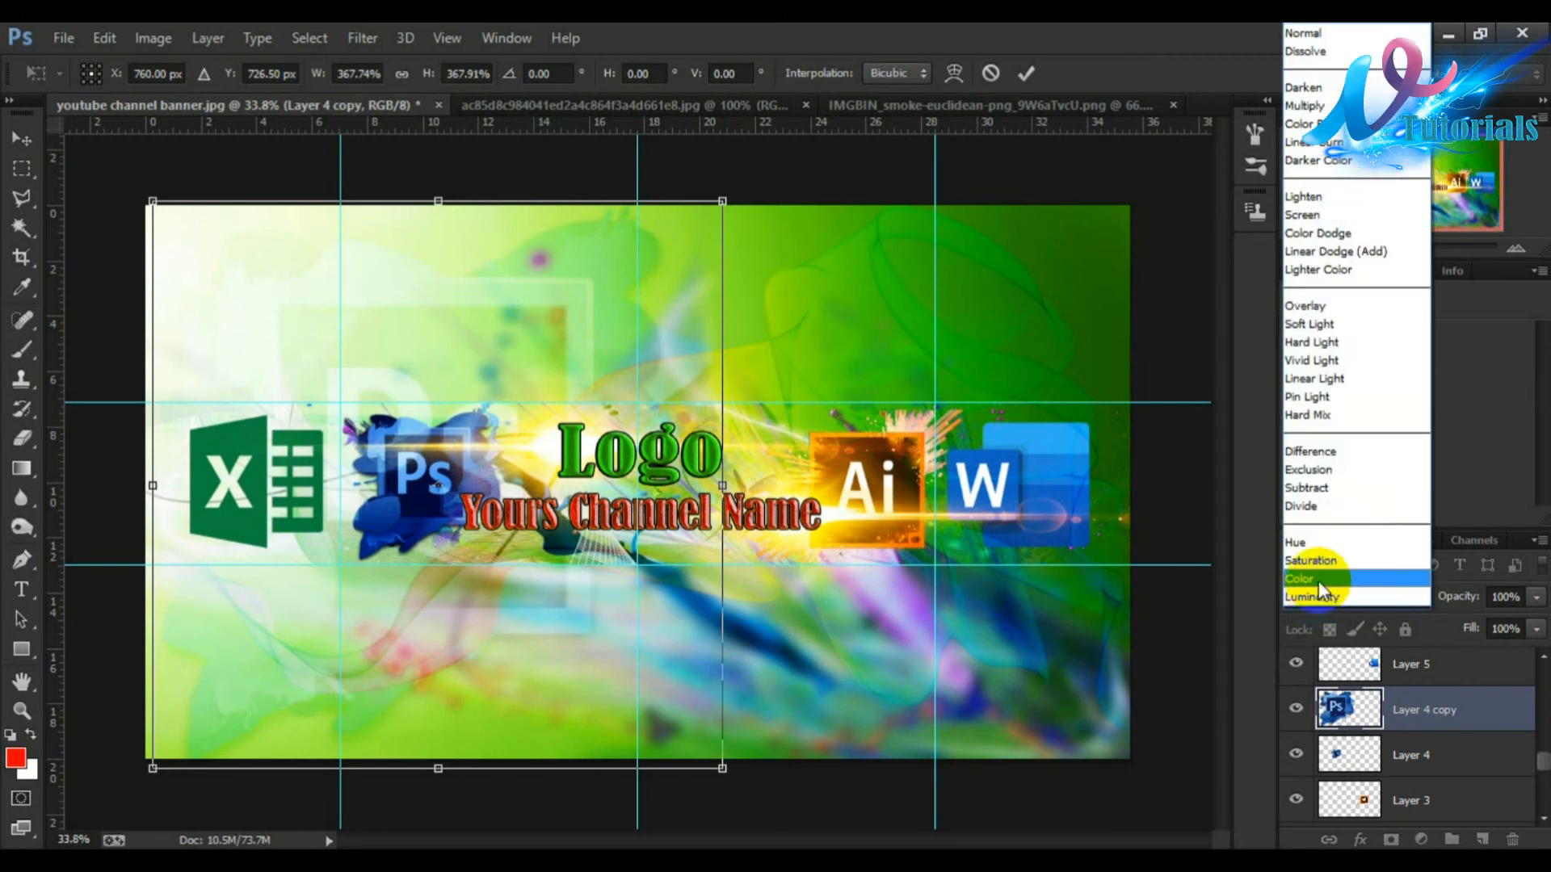
click(1298, 215)
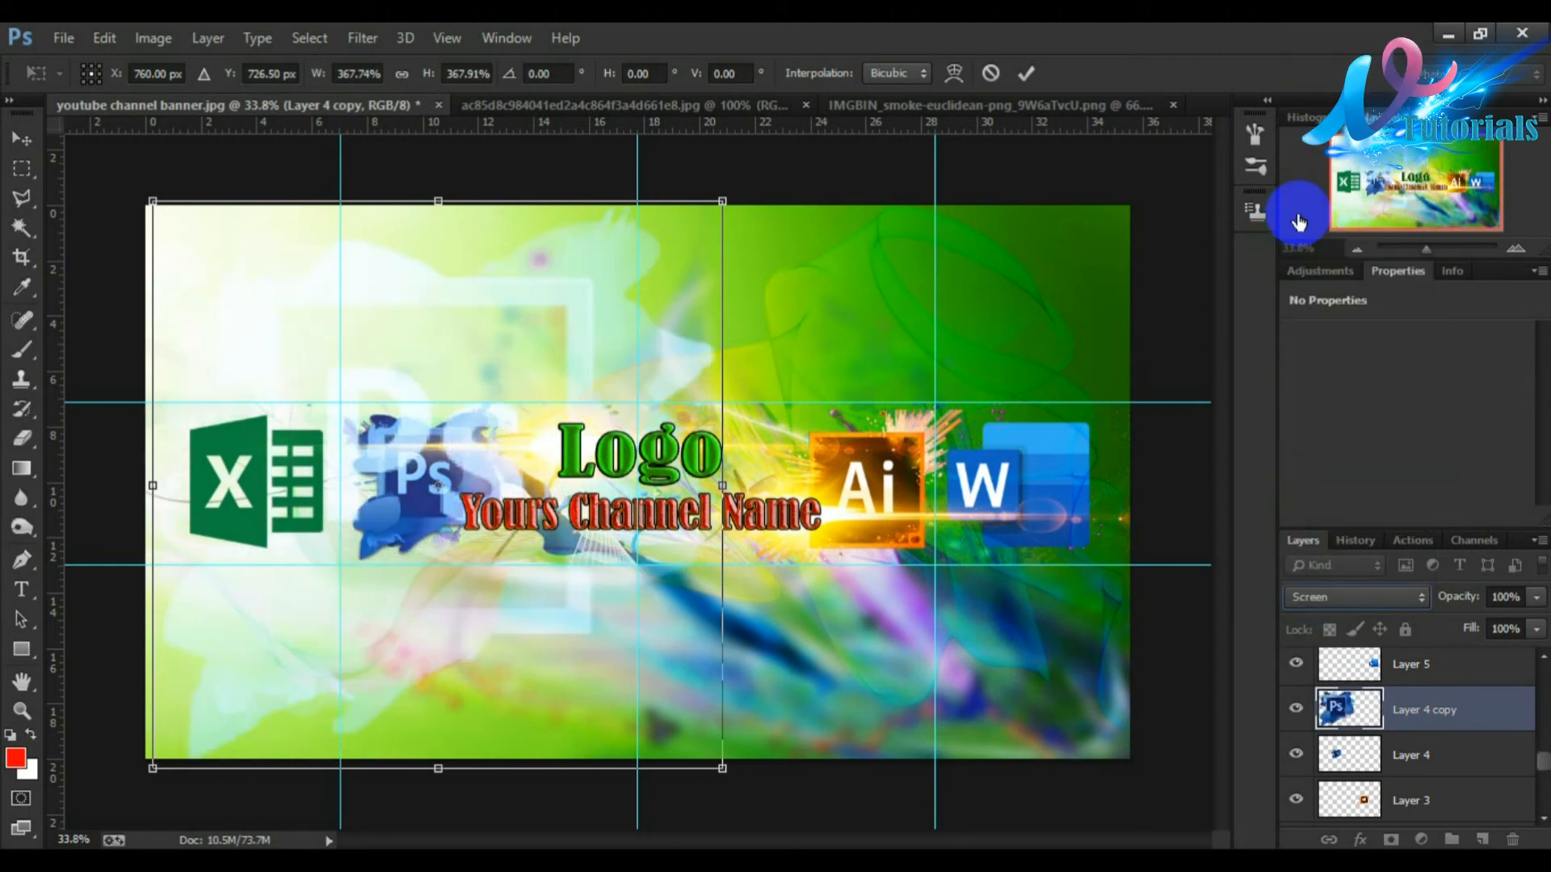
click(1316, 596)
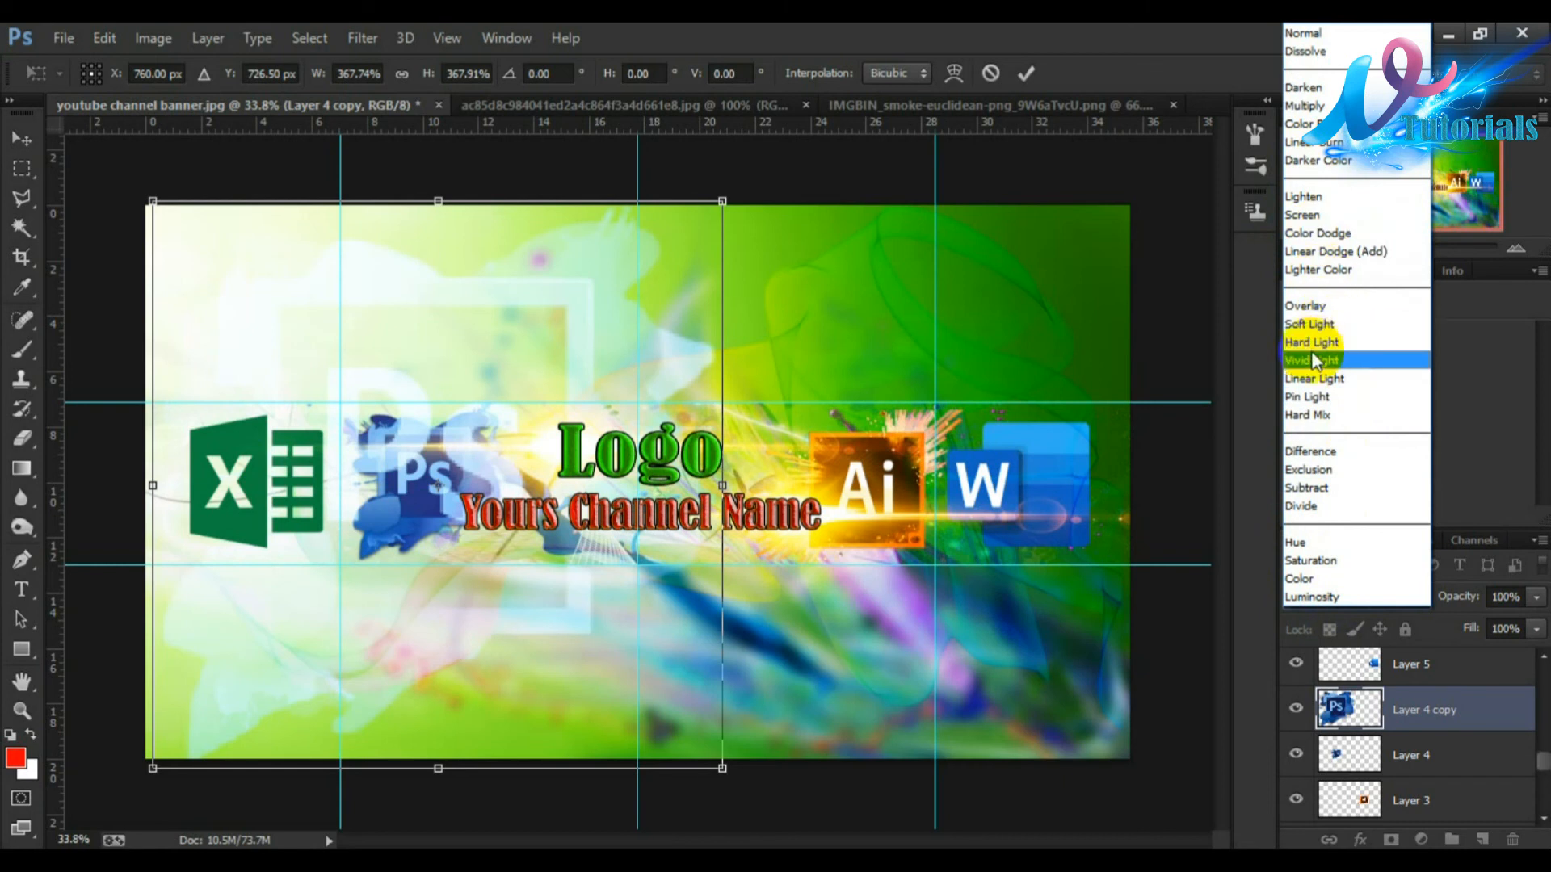
click(1313, 379)
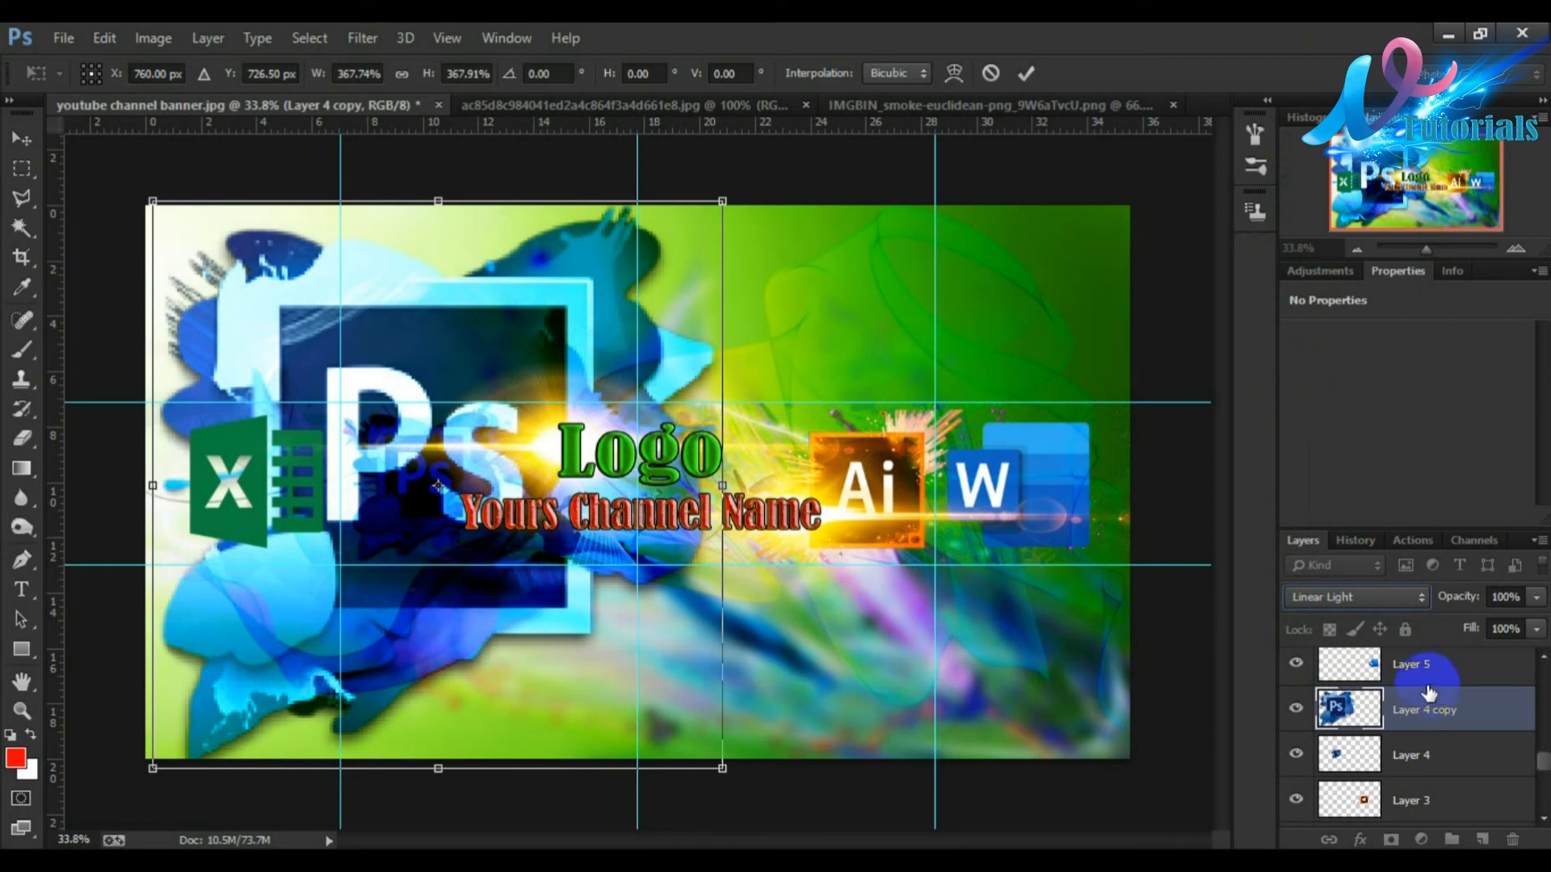
Step: Commit the transform and move the Ps copy down the layer stack to just above Layer 2 copy
scroll(1542, 764, down, 2)
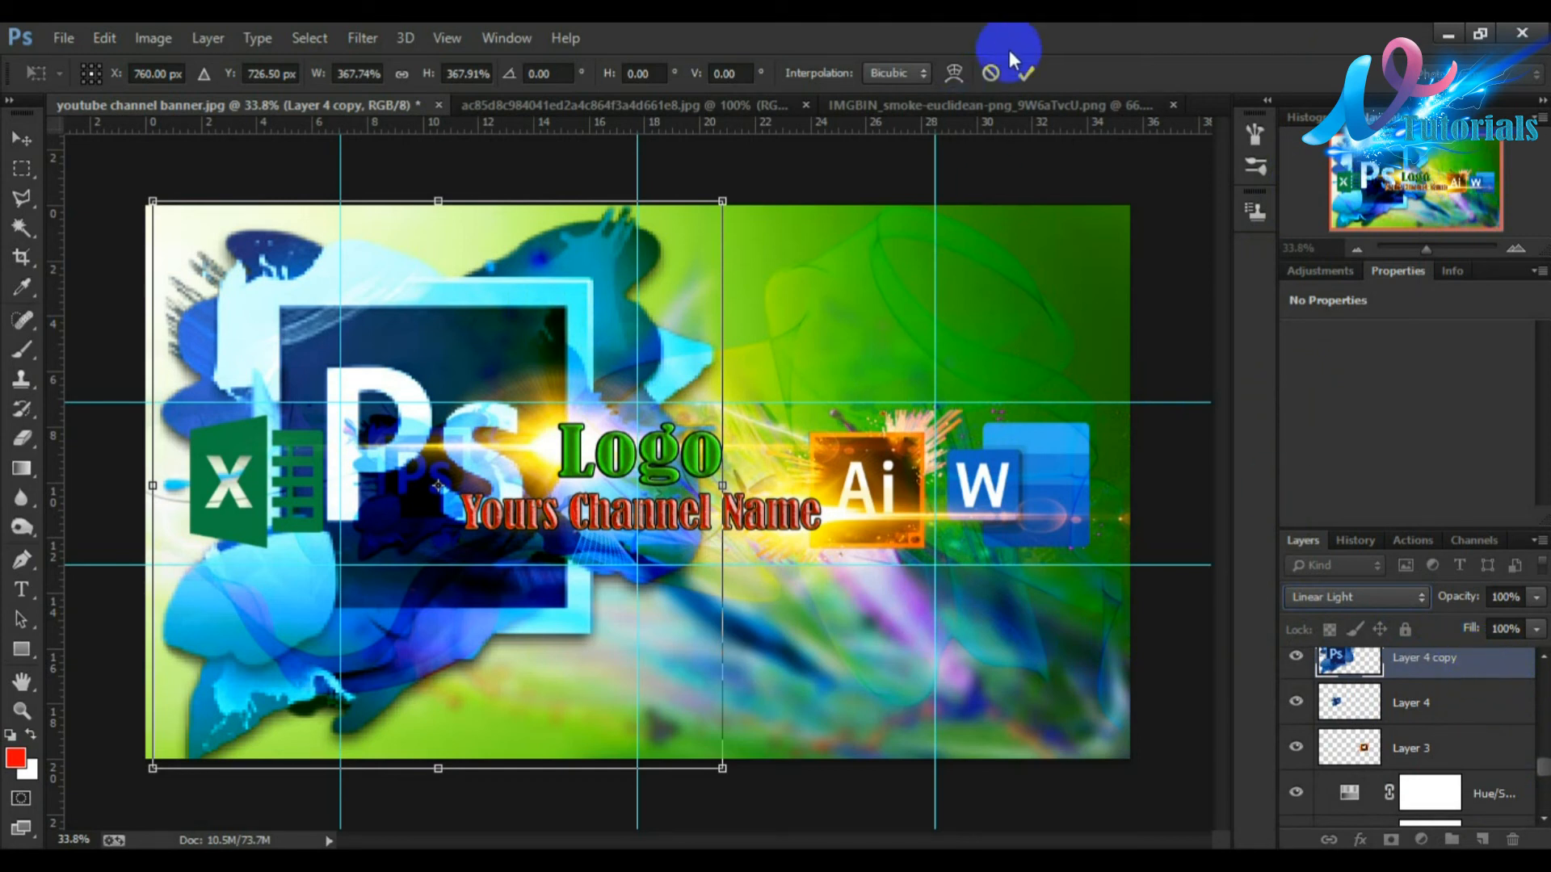
click(1026, 73)
drag(1445, 663, 1437, 710)
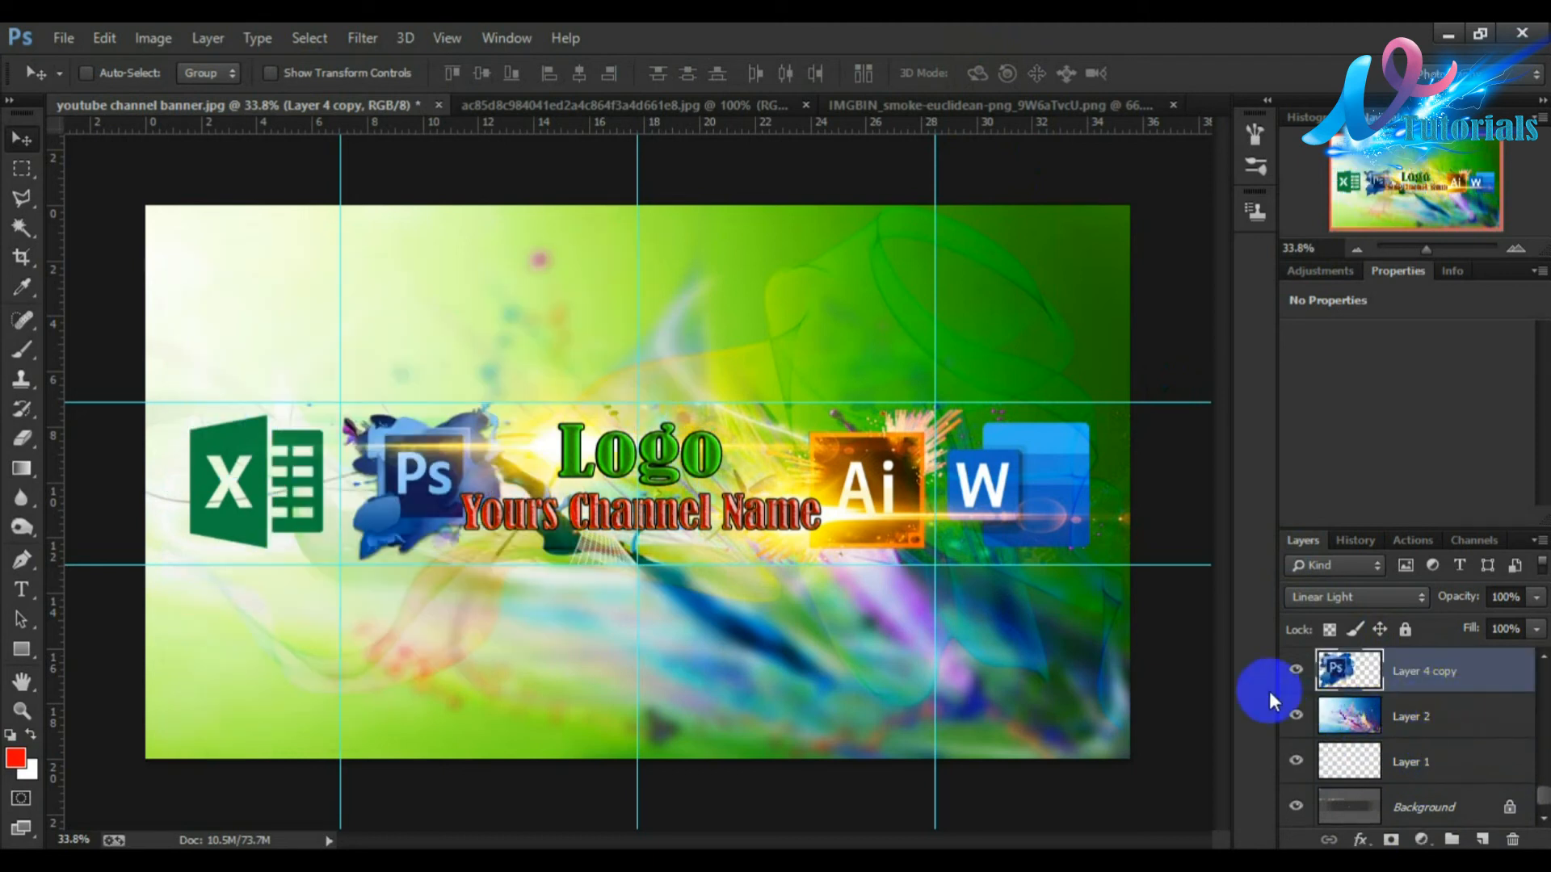
scroll(1482, 702, up, 1)
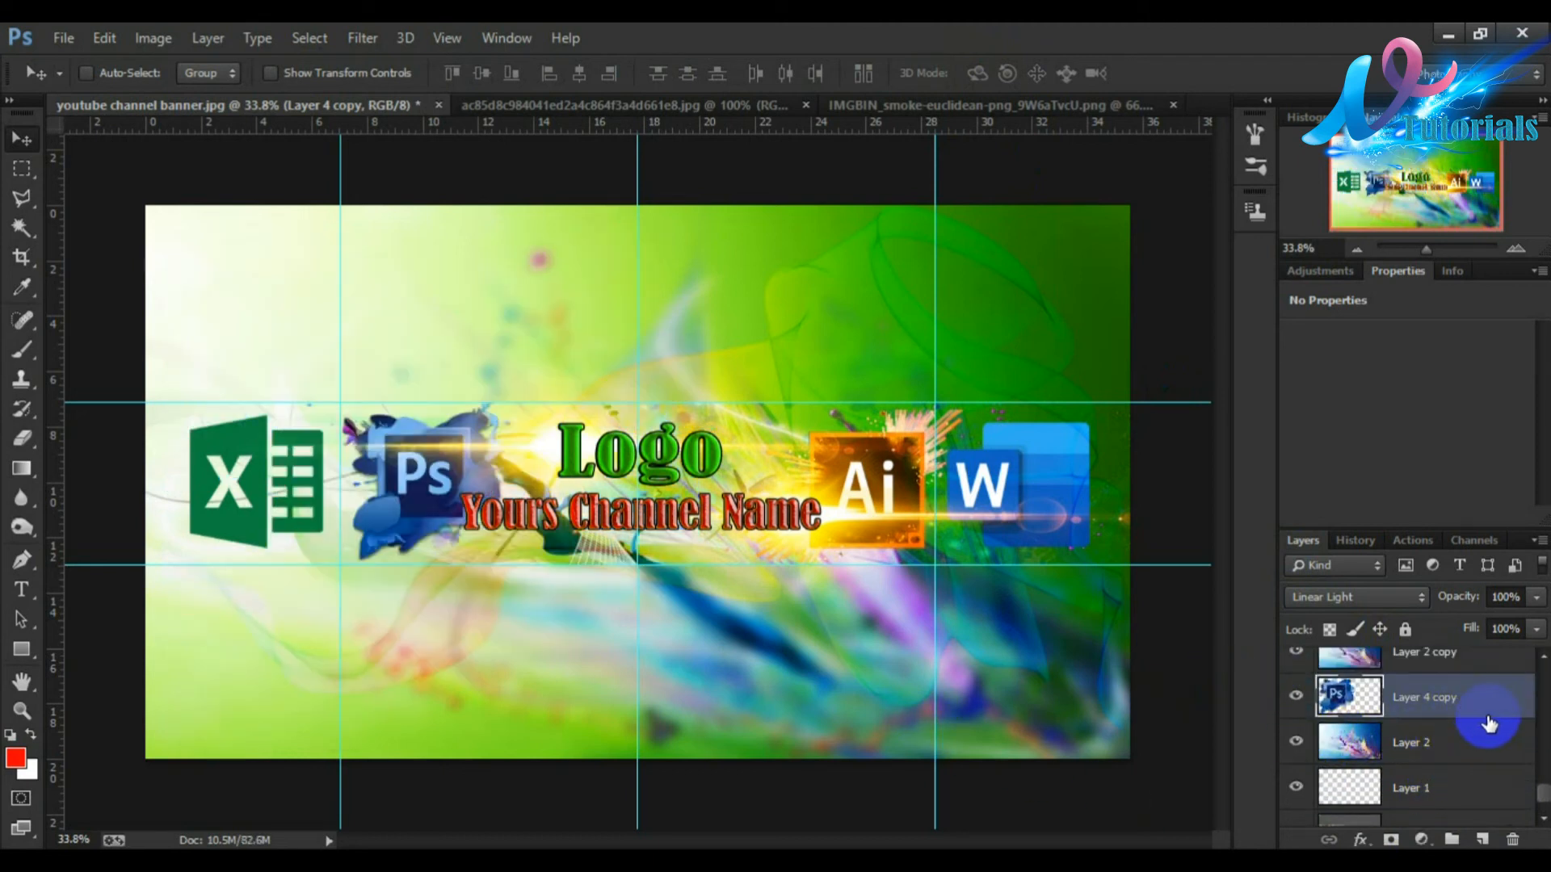
mouse_move(1453, 696)
mouse_down()
mouse_move(1467, 633)
mouse_move(1426, 751)
mouse_move(1431, 696)
mouse_up()
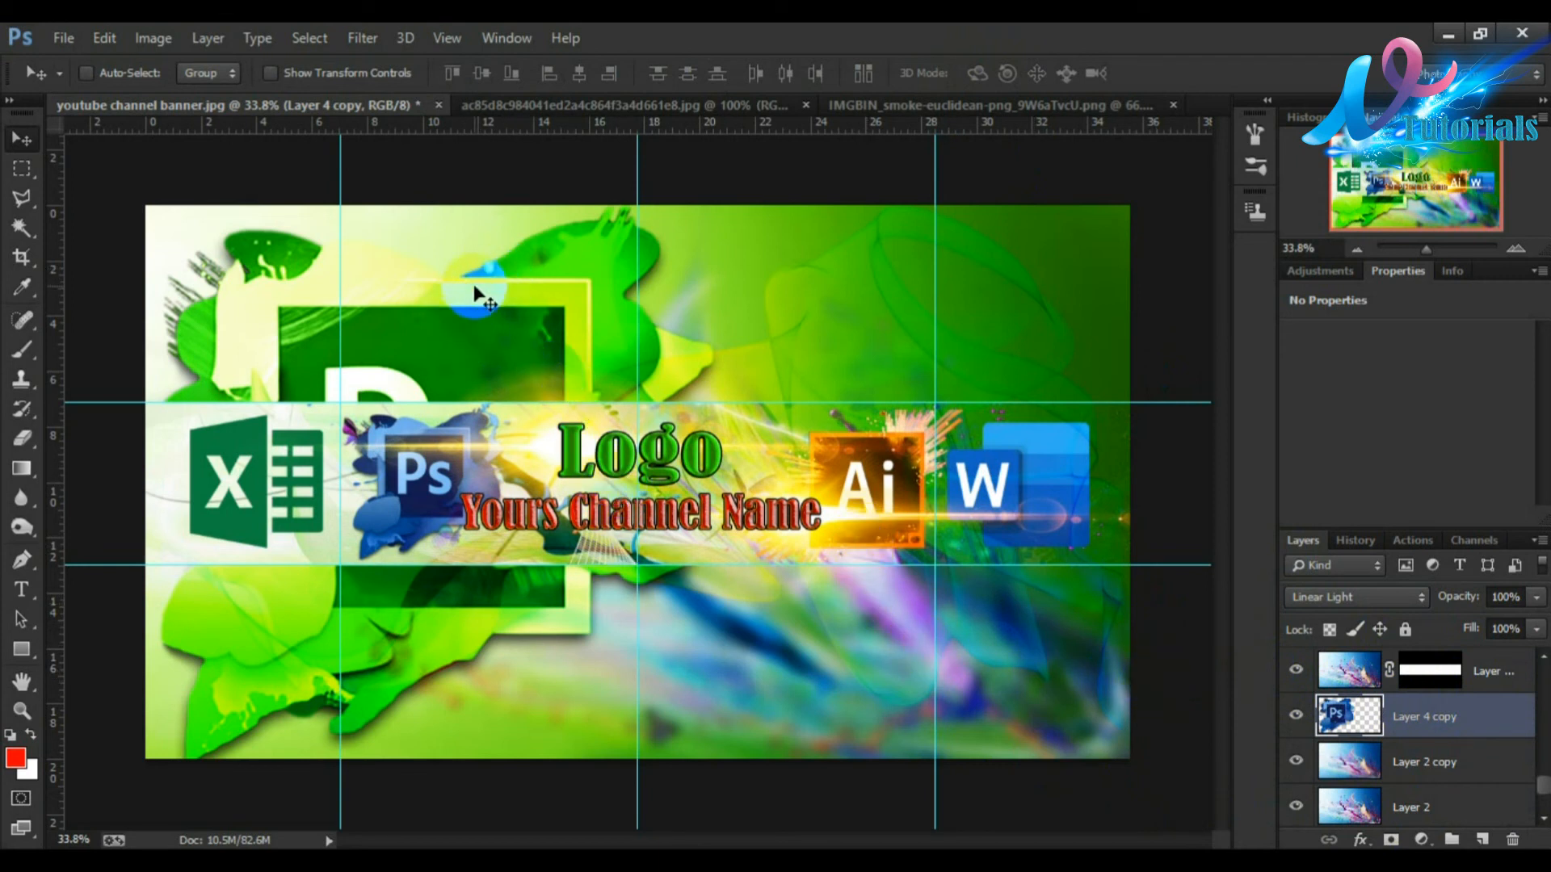
Step: Test Overlay and Screen blend modes on the Ps copy and settle on Normal
click(1360, 599)
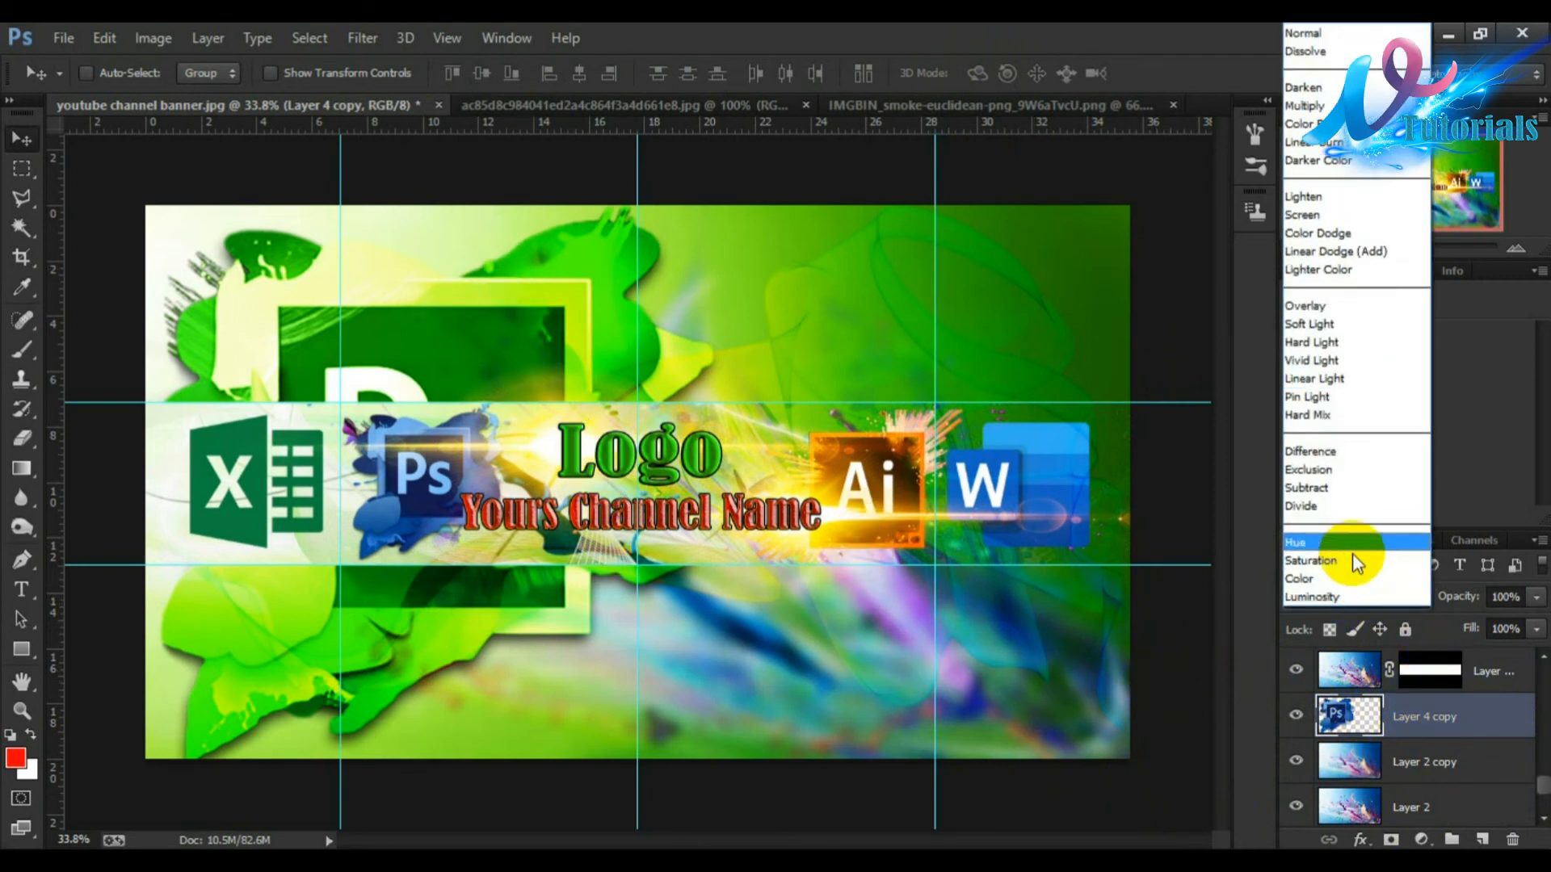
click(1306, 307)
click(1337, 595)
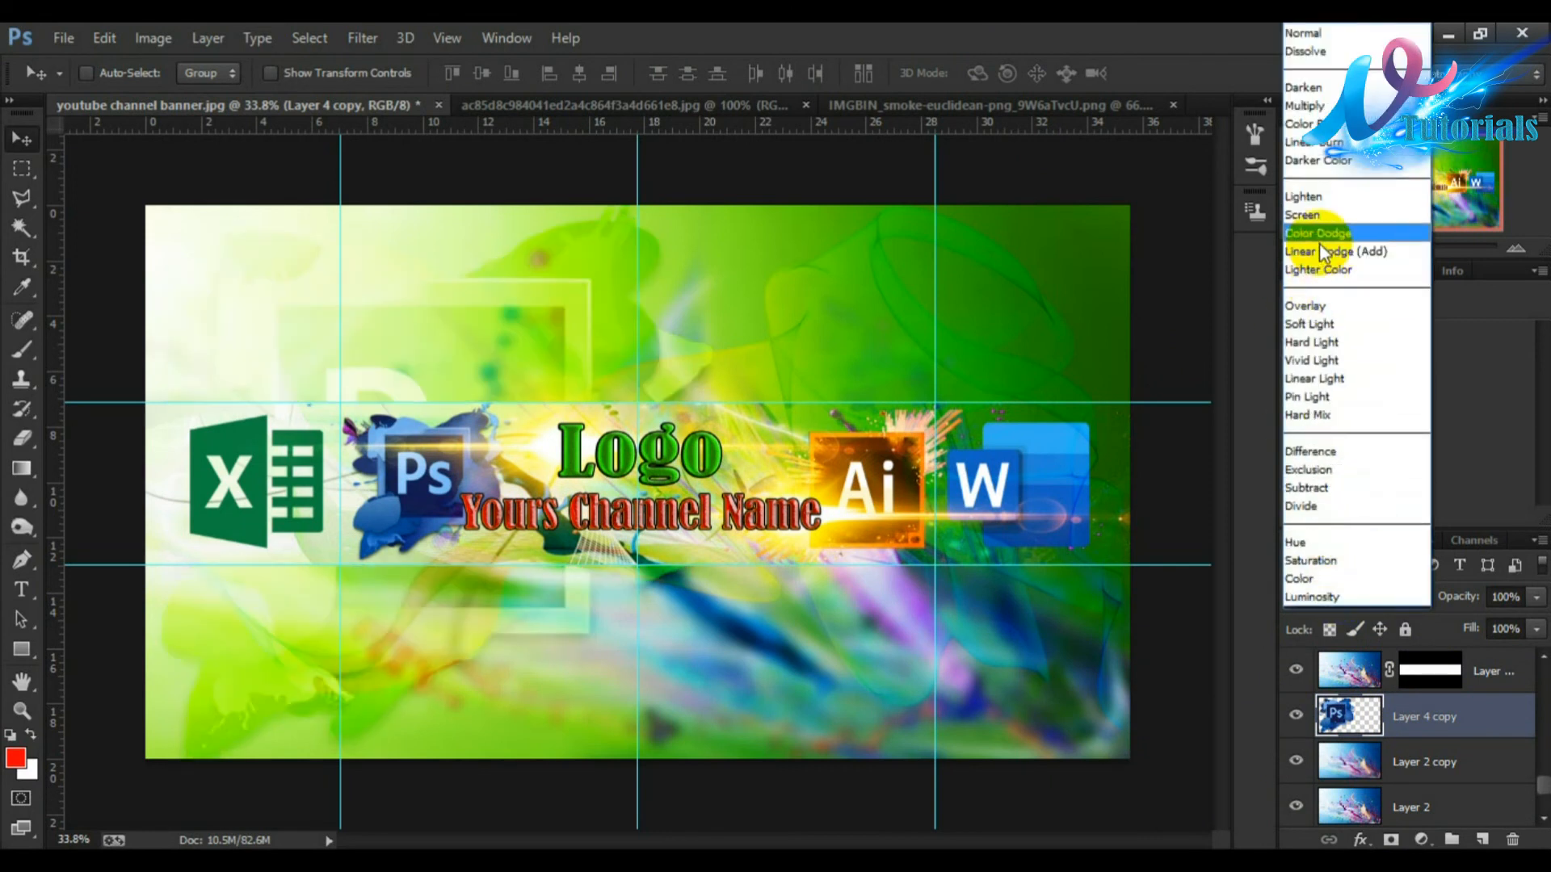
click(1304, 231)
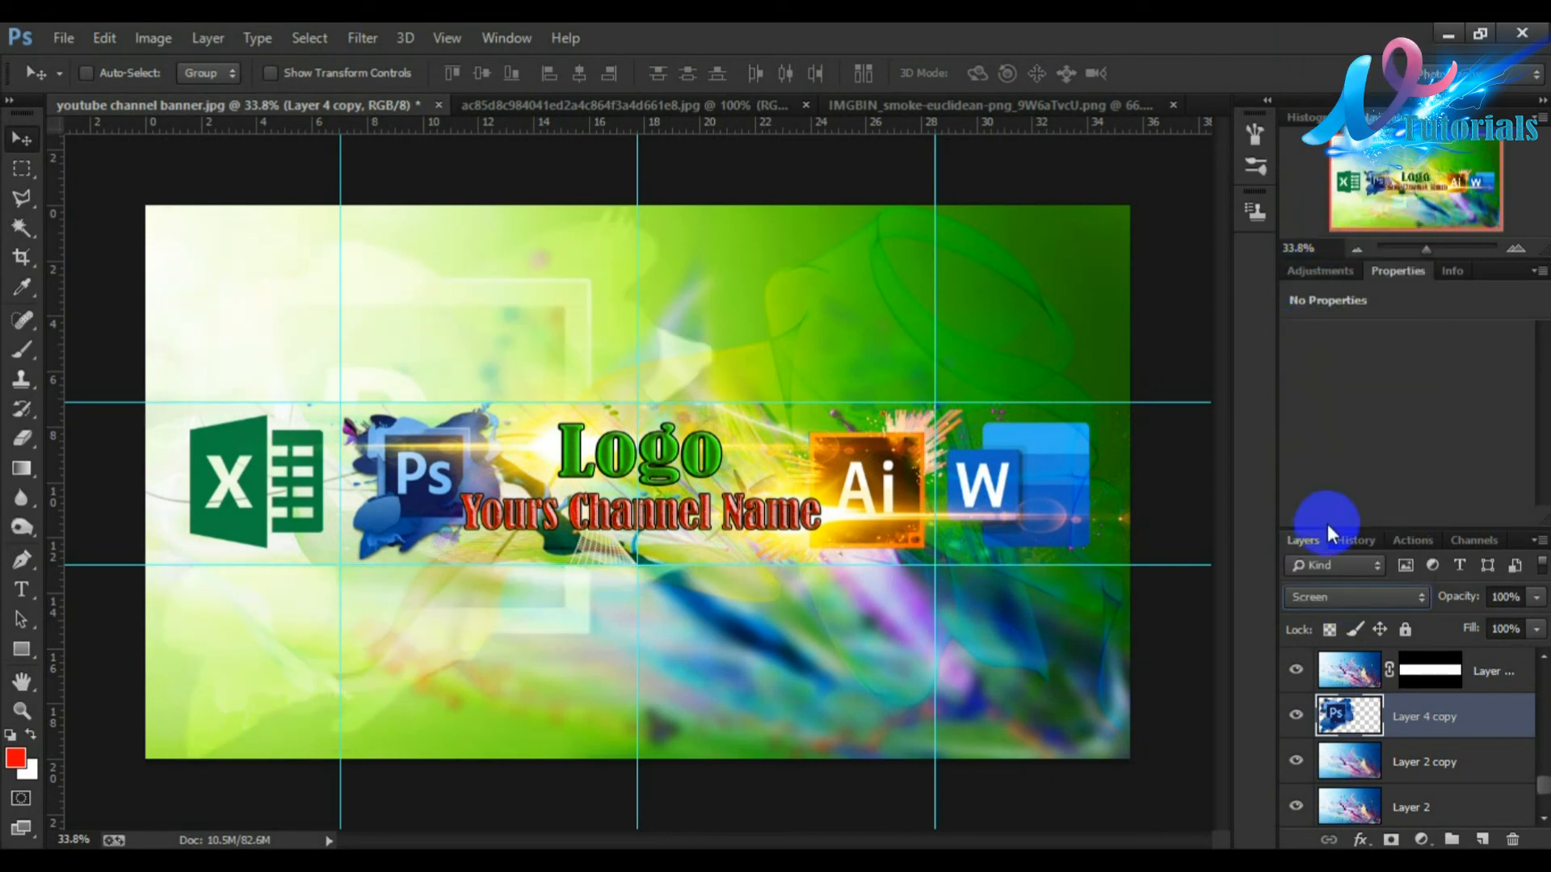
click(1347, 596)
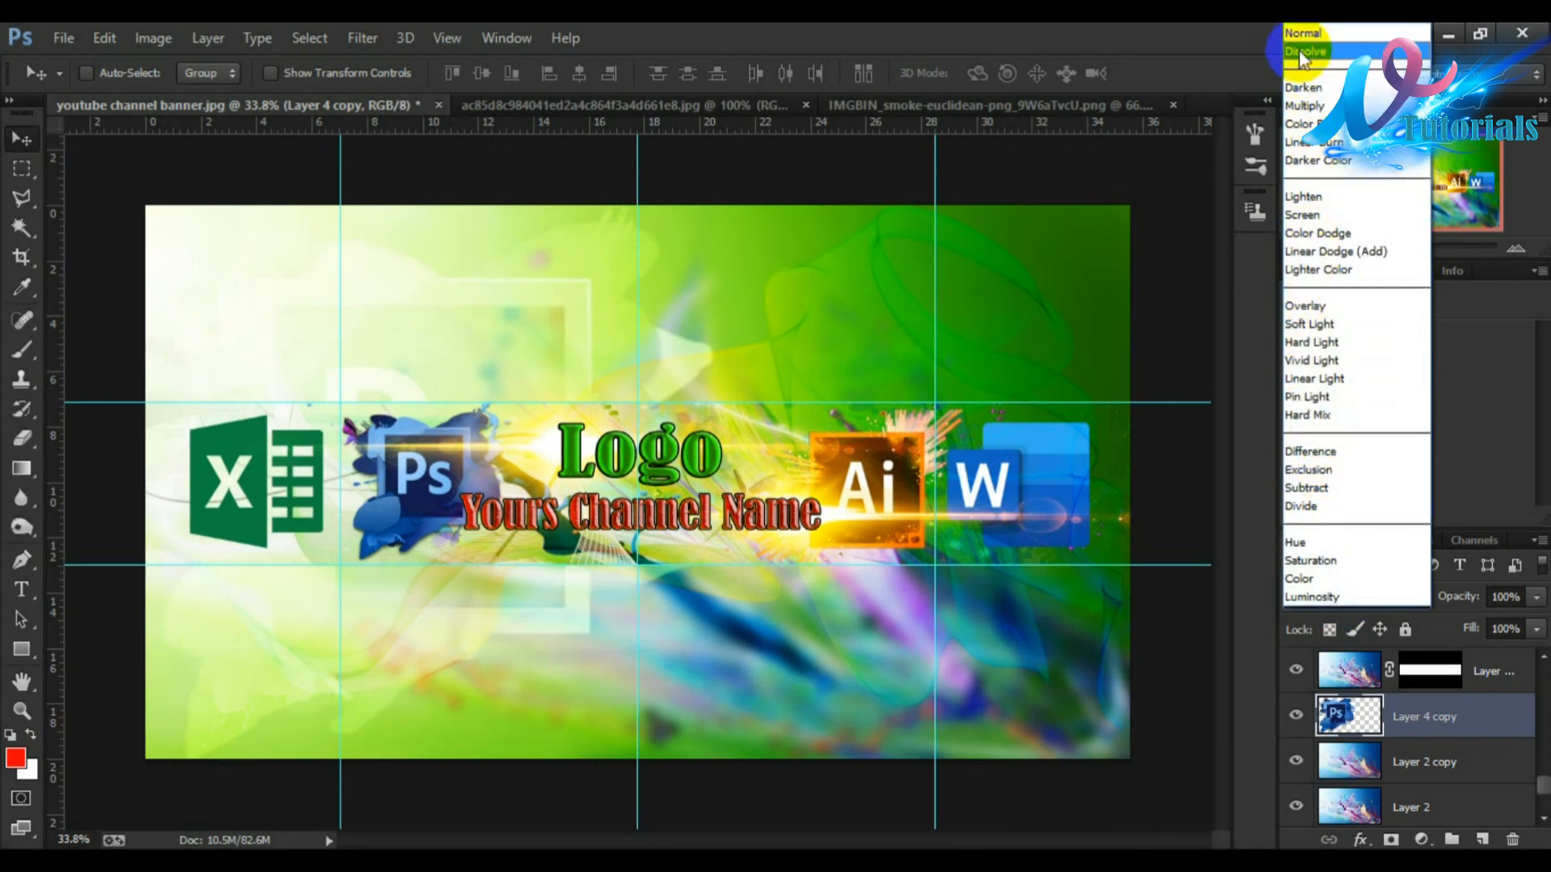
click(1303, 33)
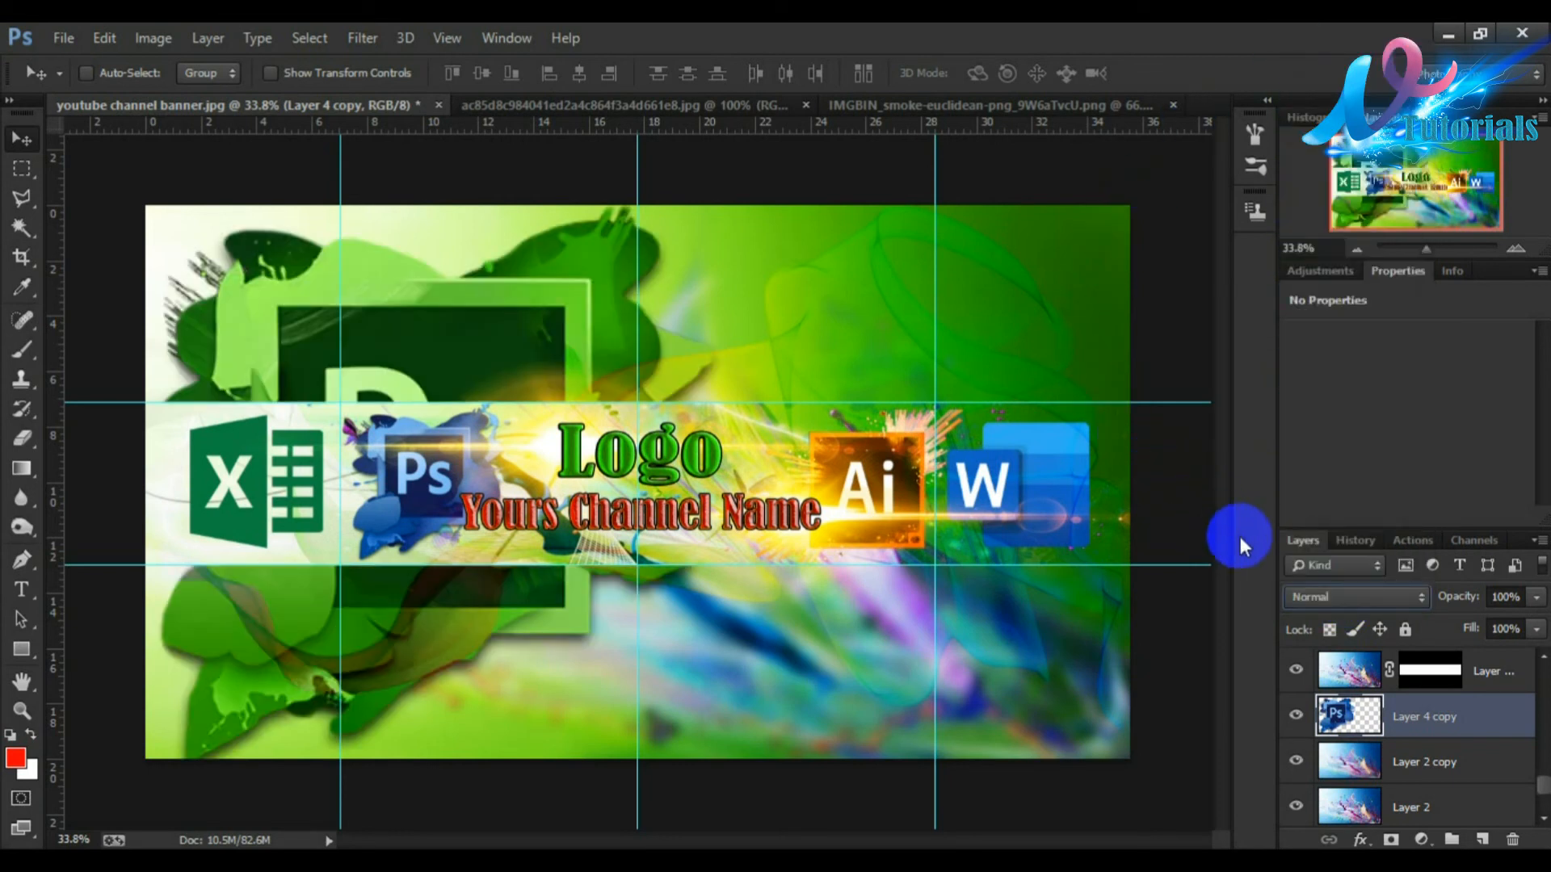
Step: Lower the Ps copy's opacity to 76% and nudge it slightly into place
click(1535, 598)
drag(1533, 610, 1509, 631)
drag(510, 666, 516, 667)
drag(478, 338, 471, 343)
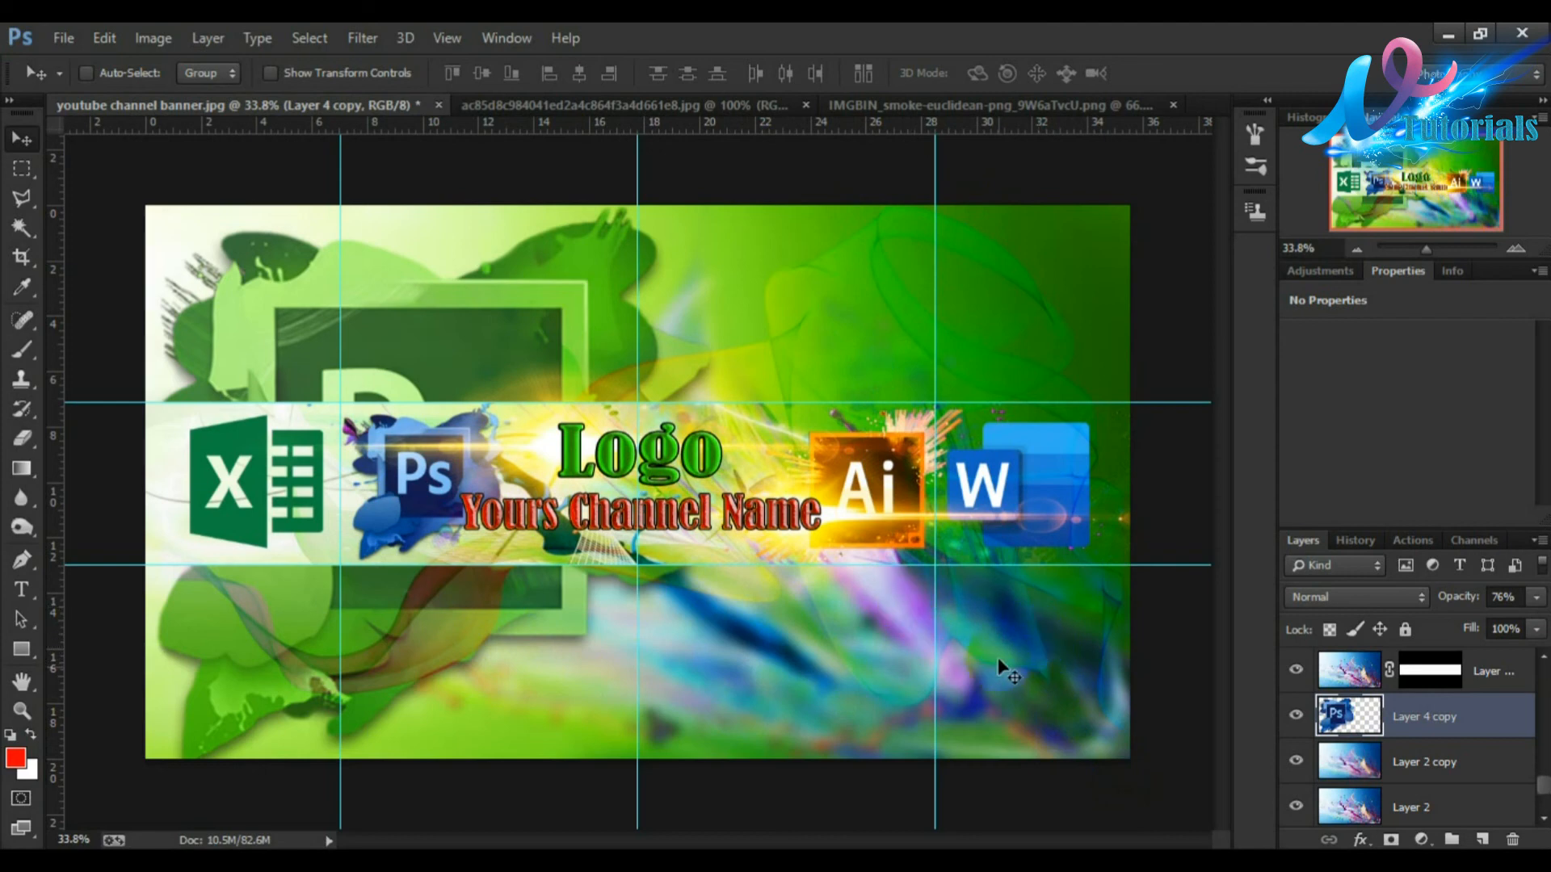
Step: Save the banner as a JPEG copy named Tutorial Art at maximum quality 12
click(64, 36)
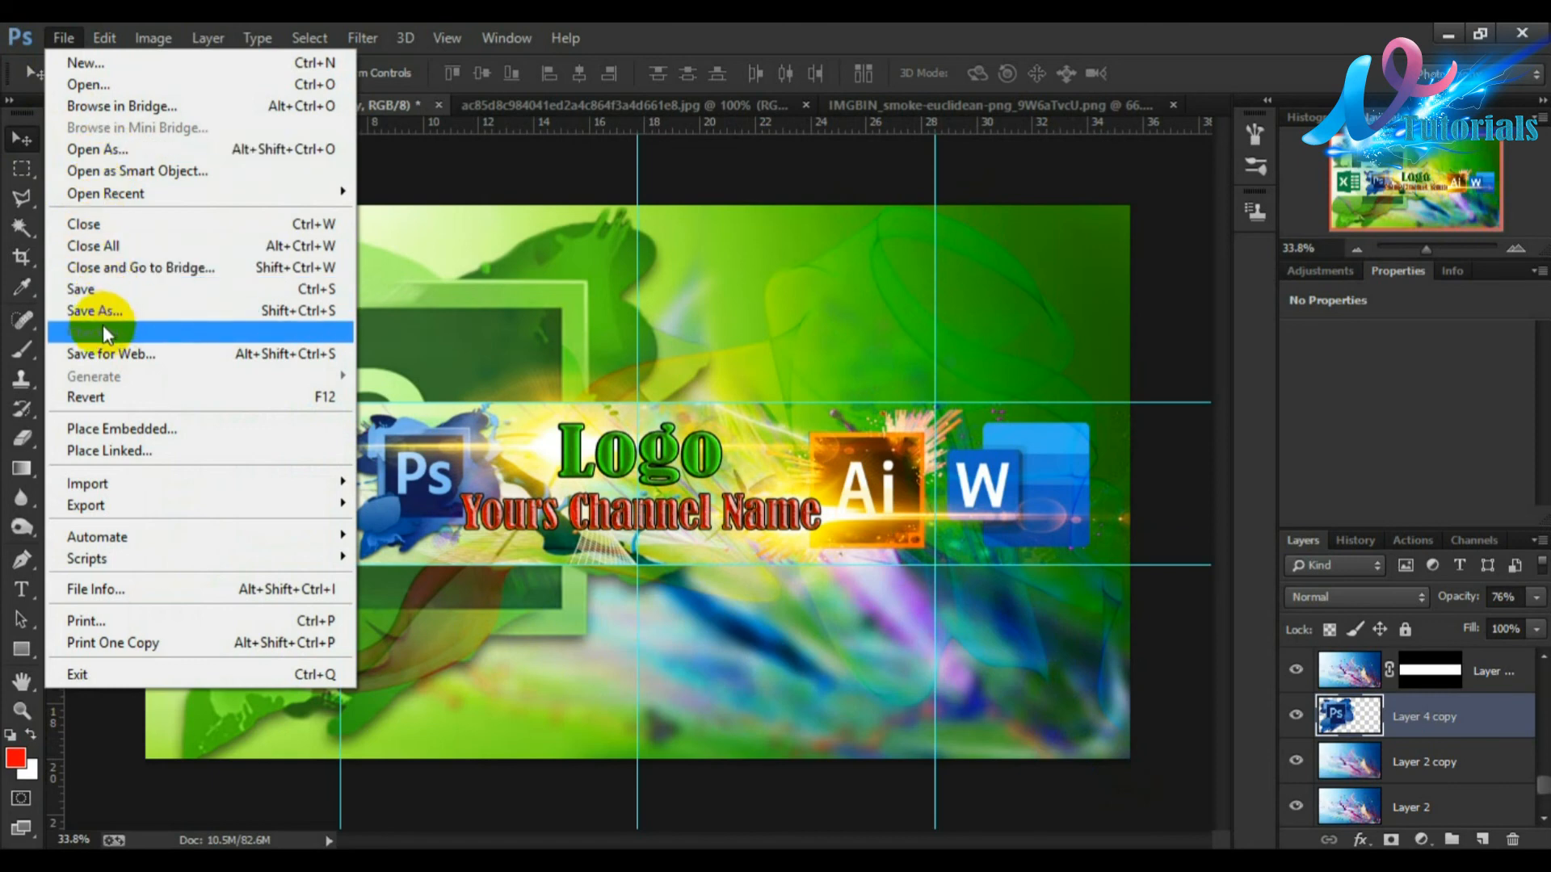
click(97, 309)
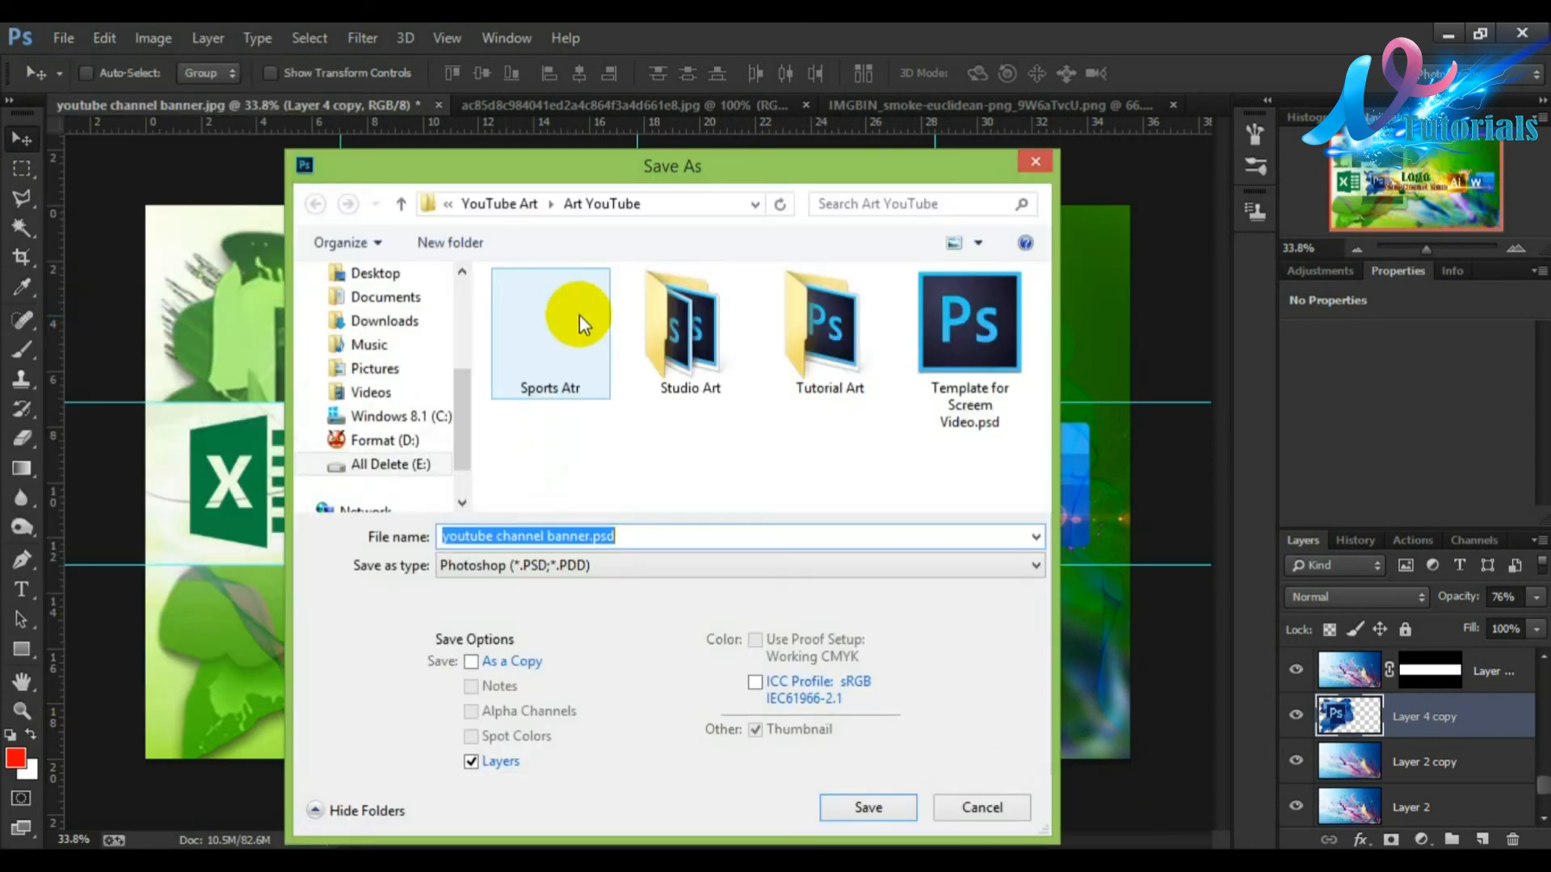
click(583, 564)
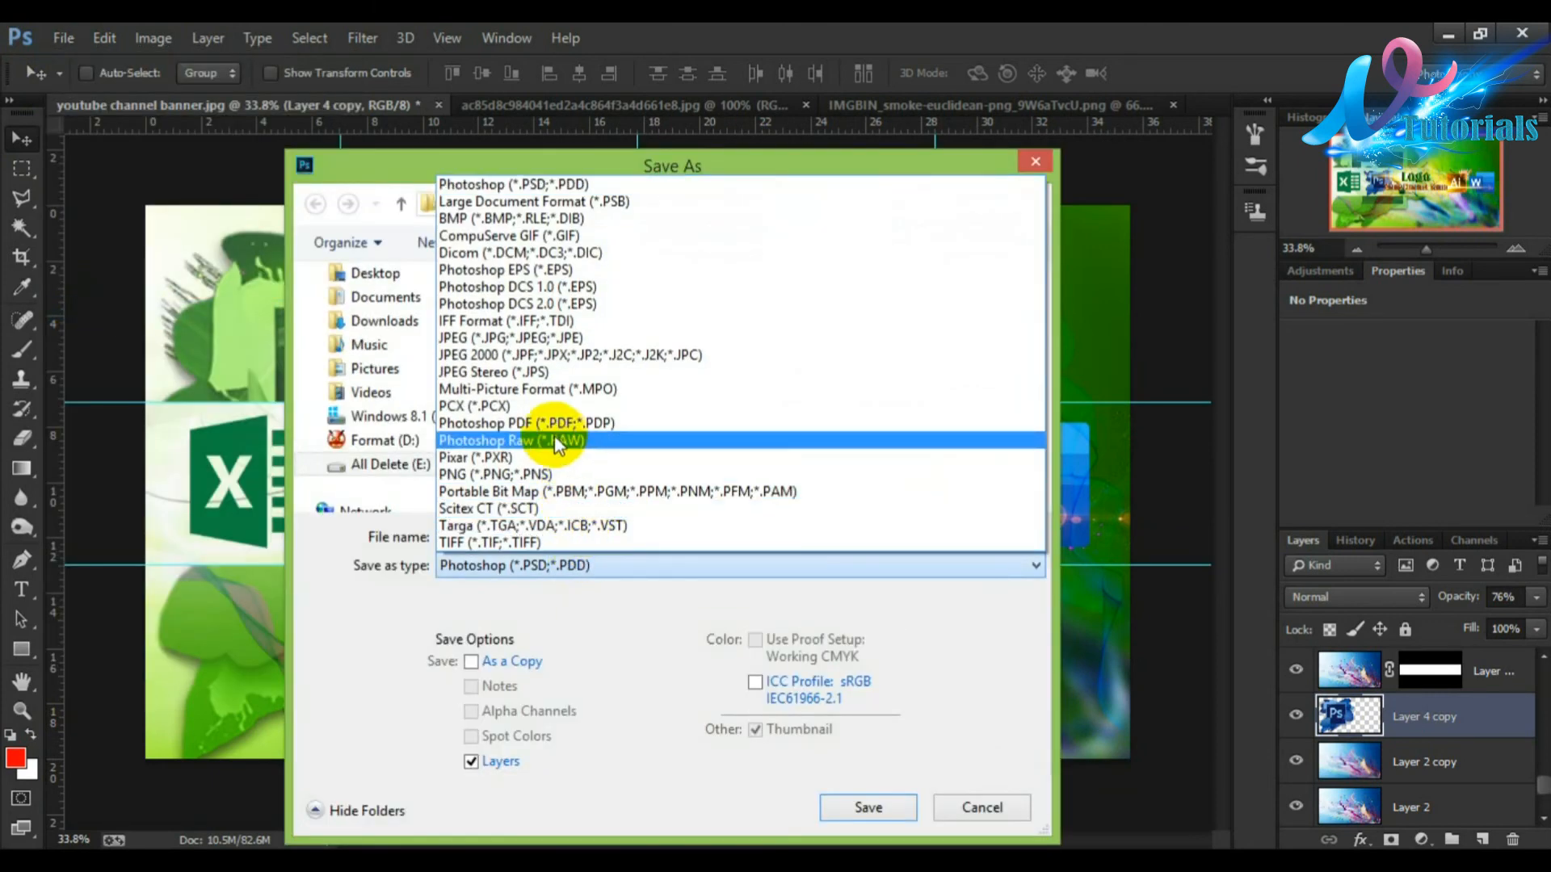
click(552, 341)
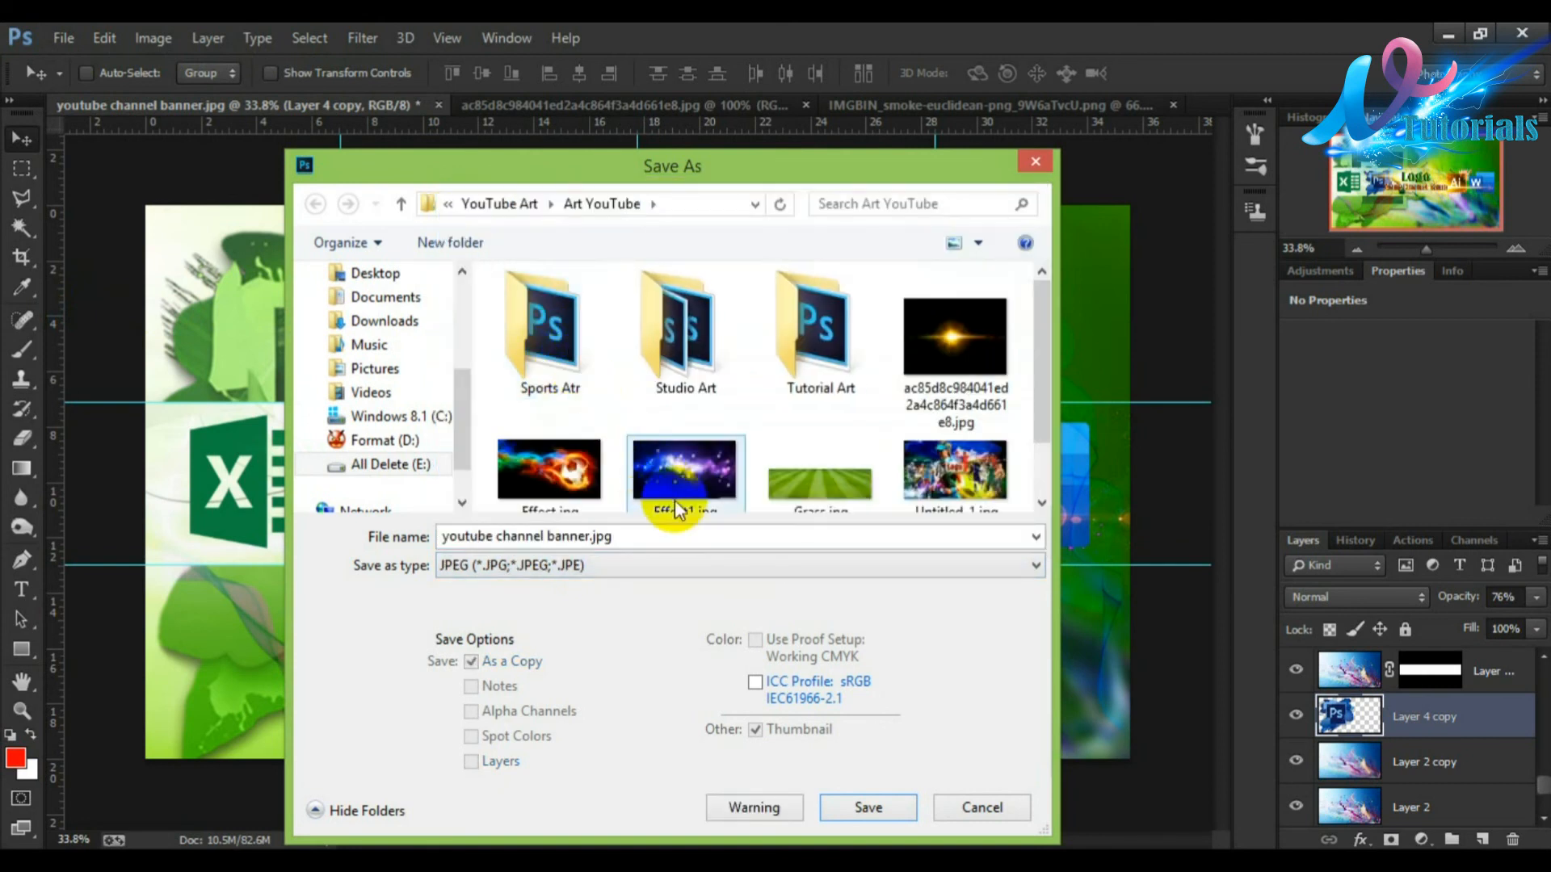
click(586, 533)
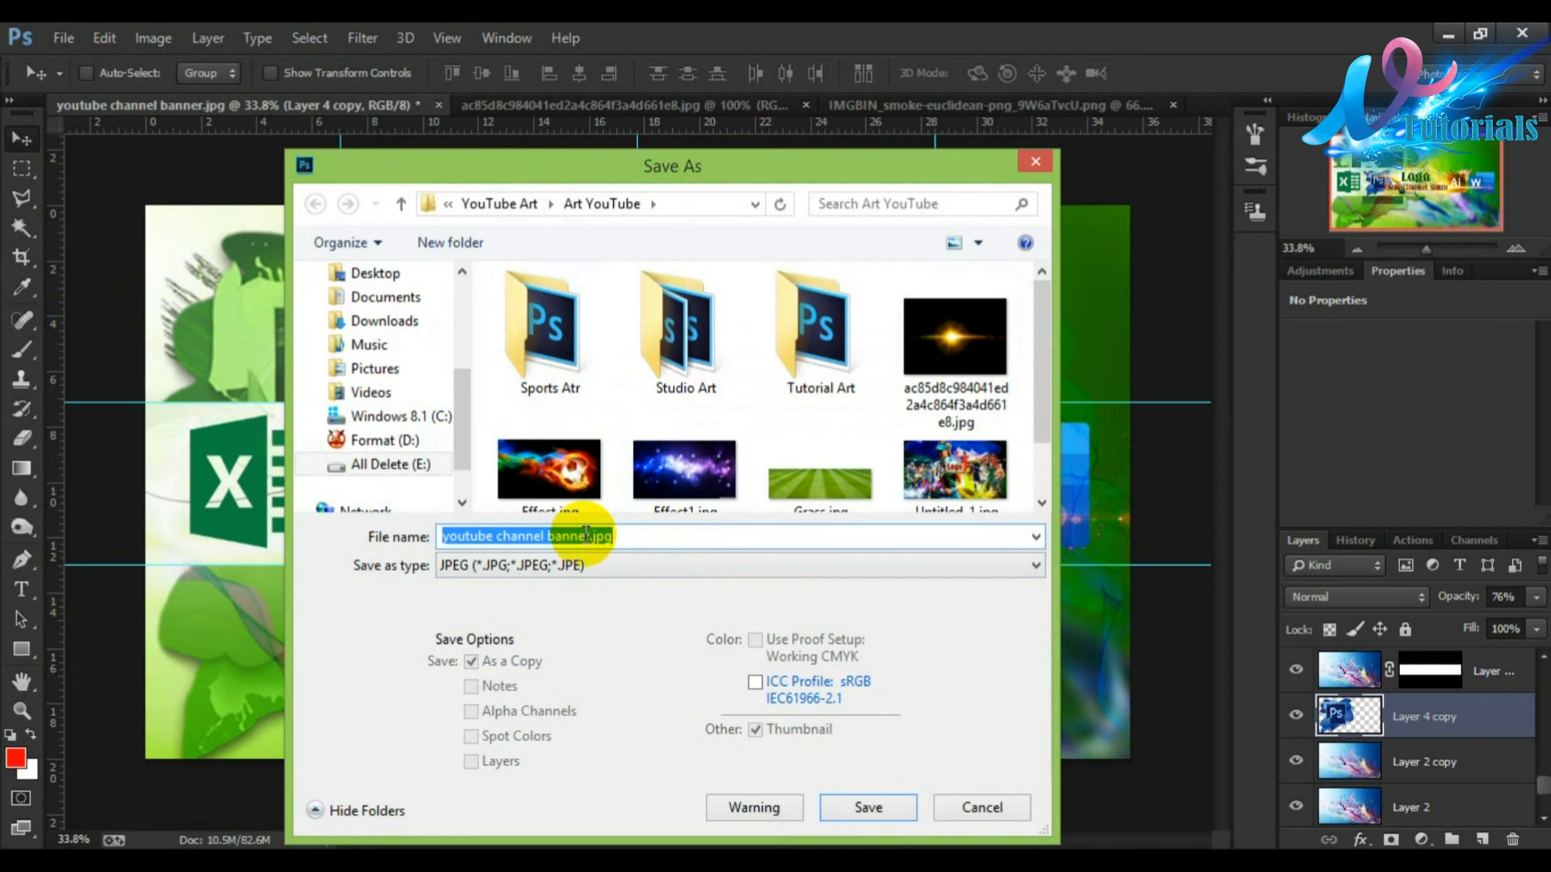
click(586, 535)
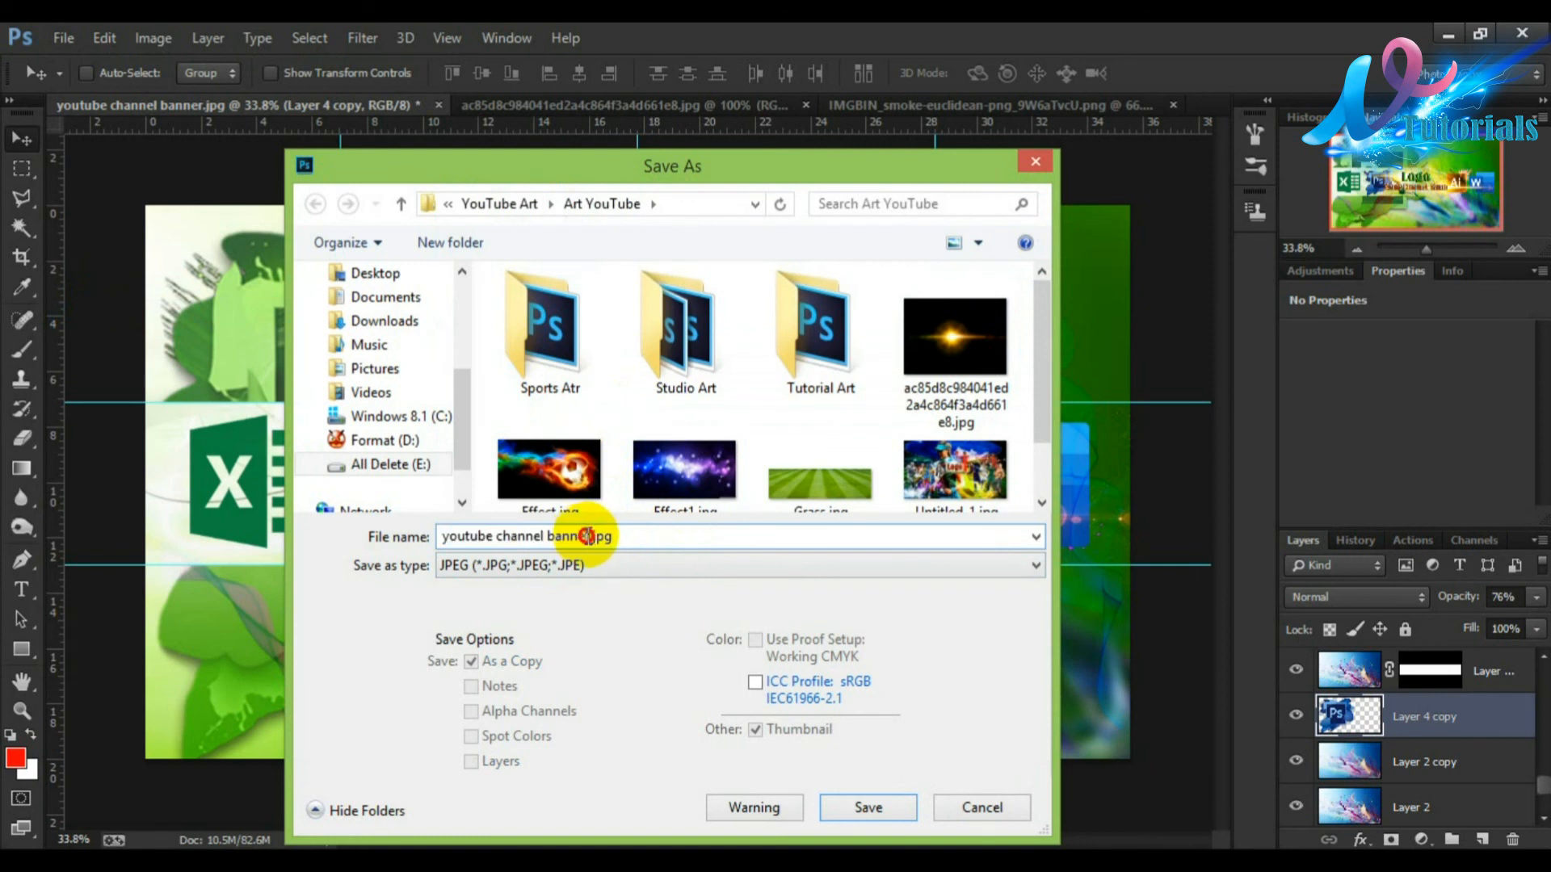
drag(588, 535, 409, 535)
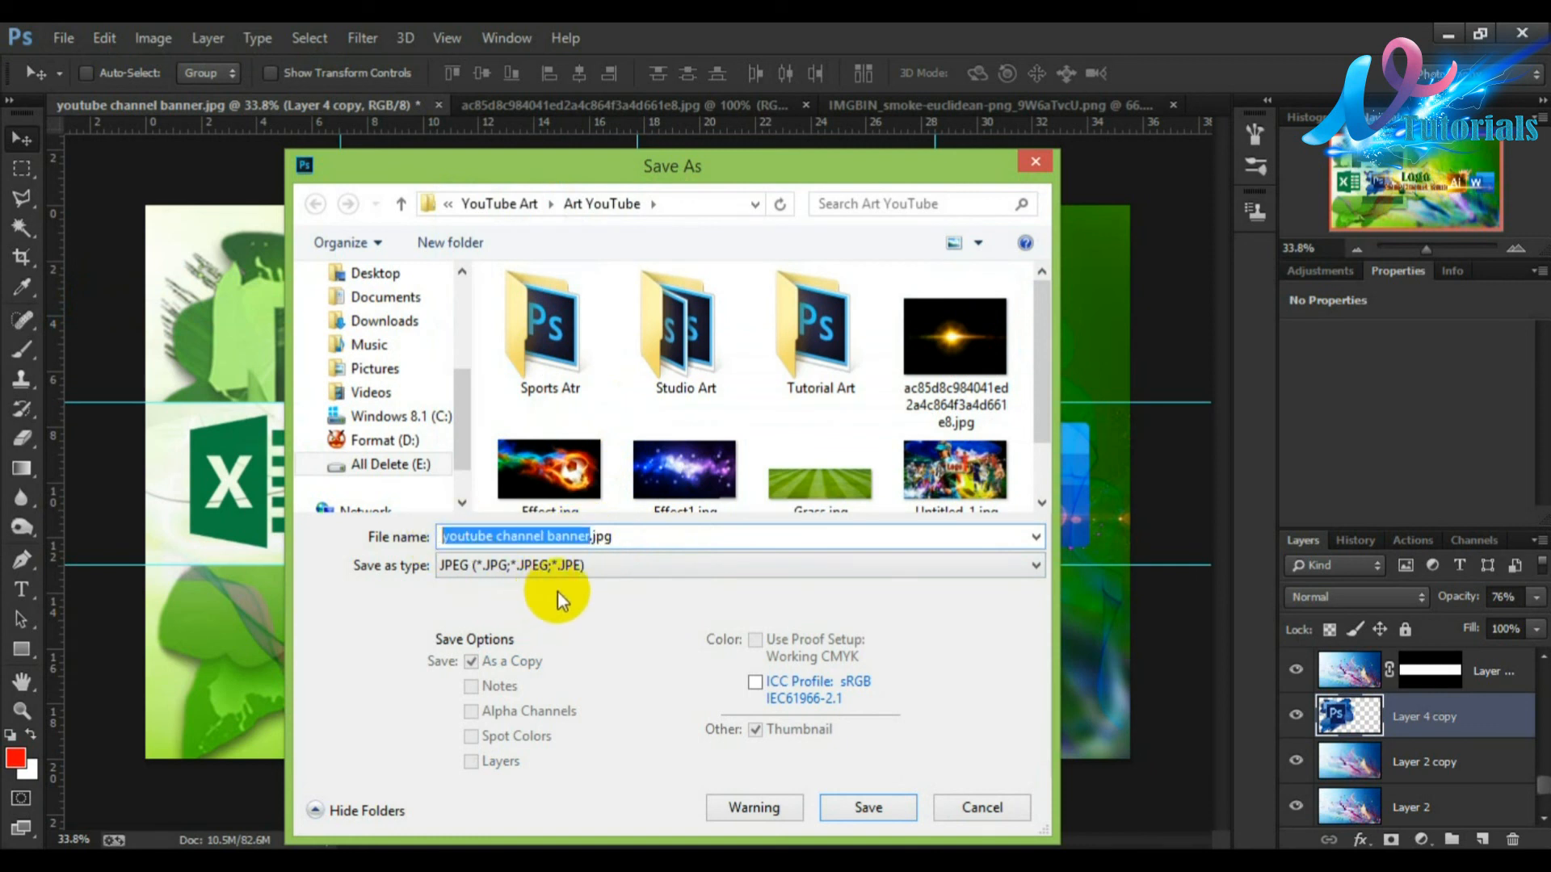
text(Tu)
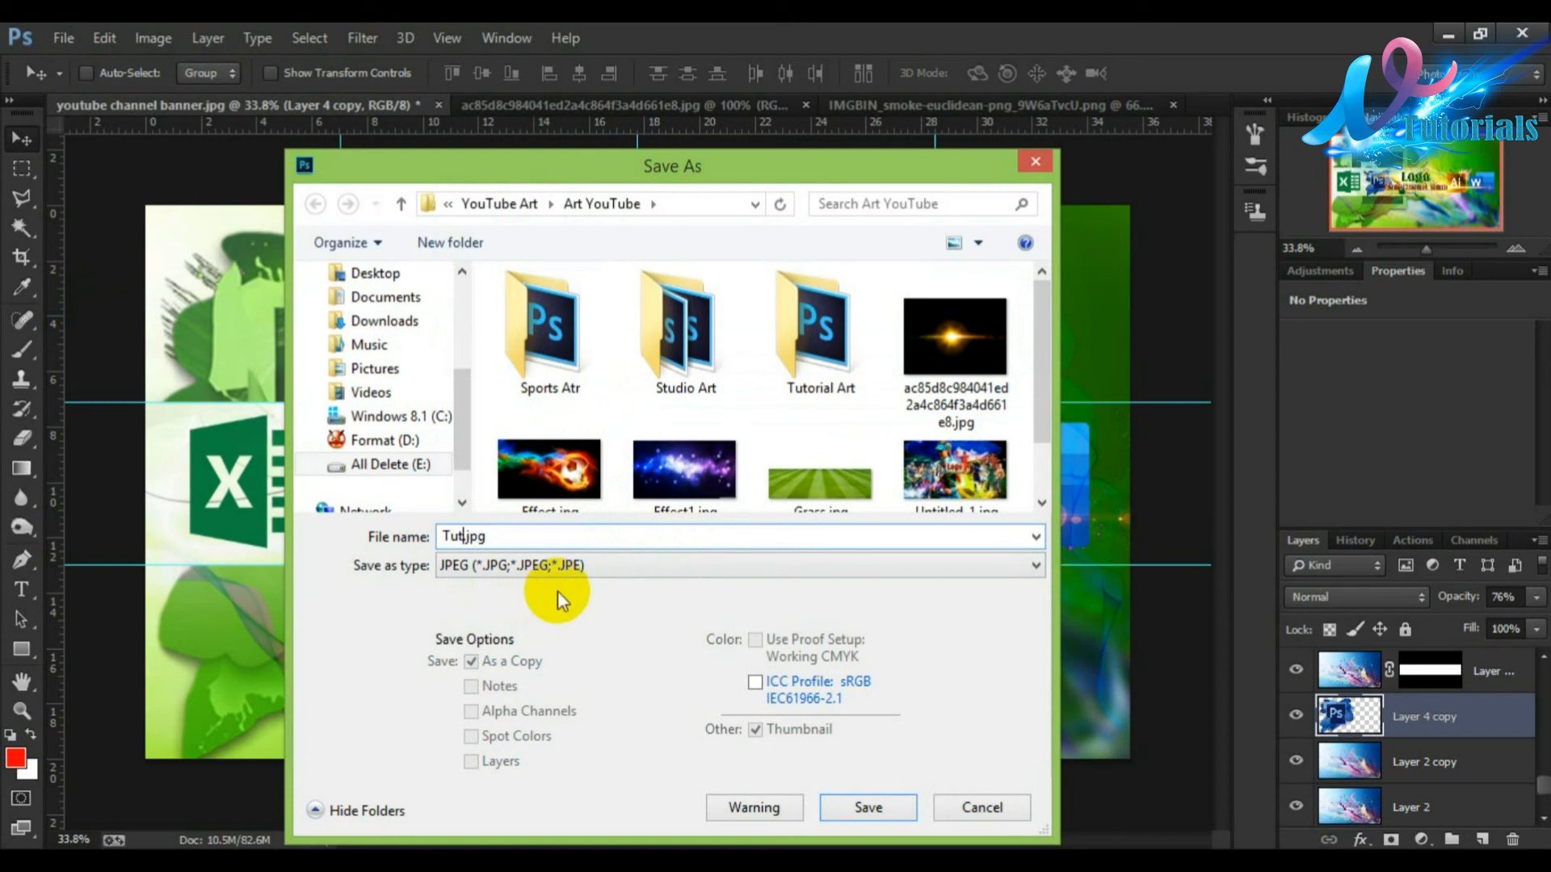
text(torial Art)
key(Return)
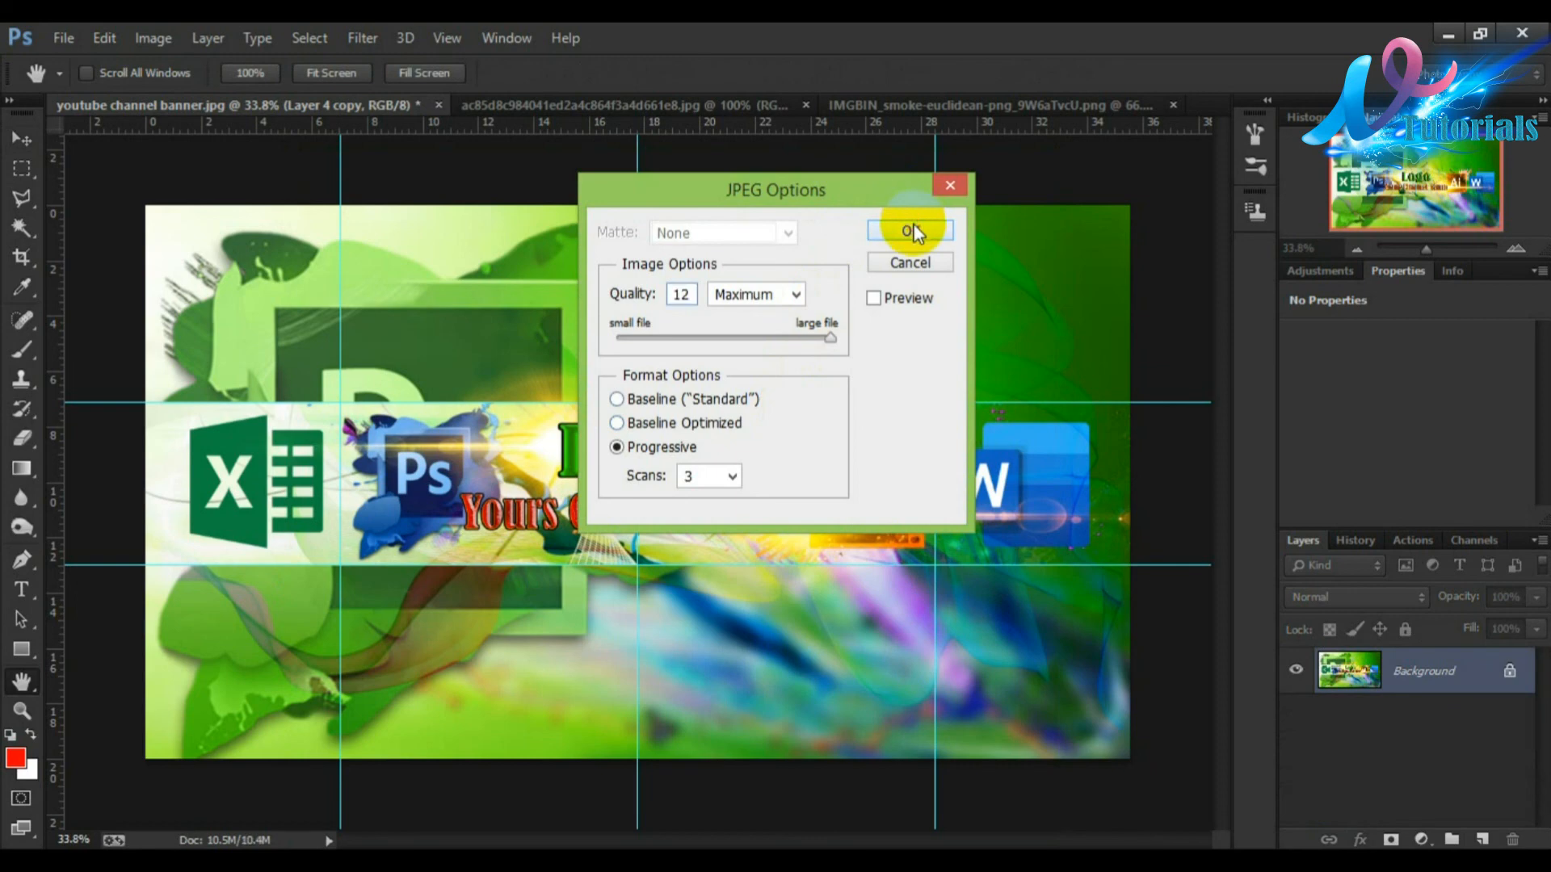
click(910, 231)
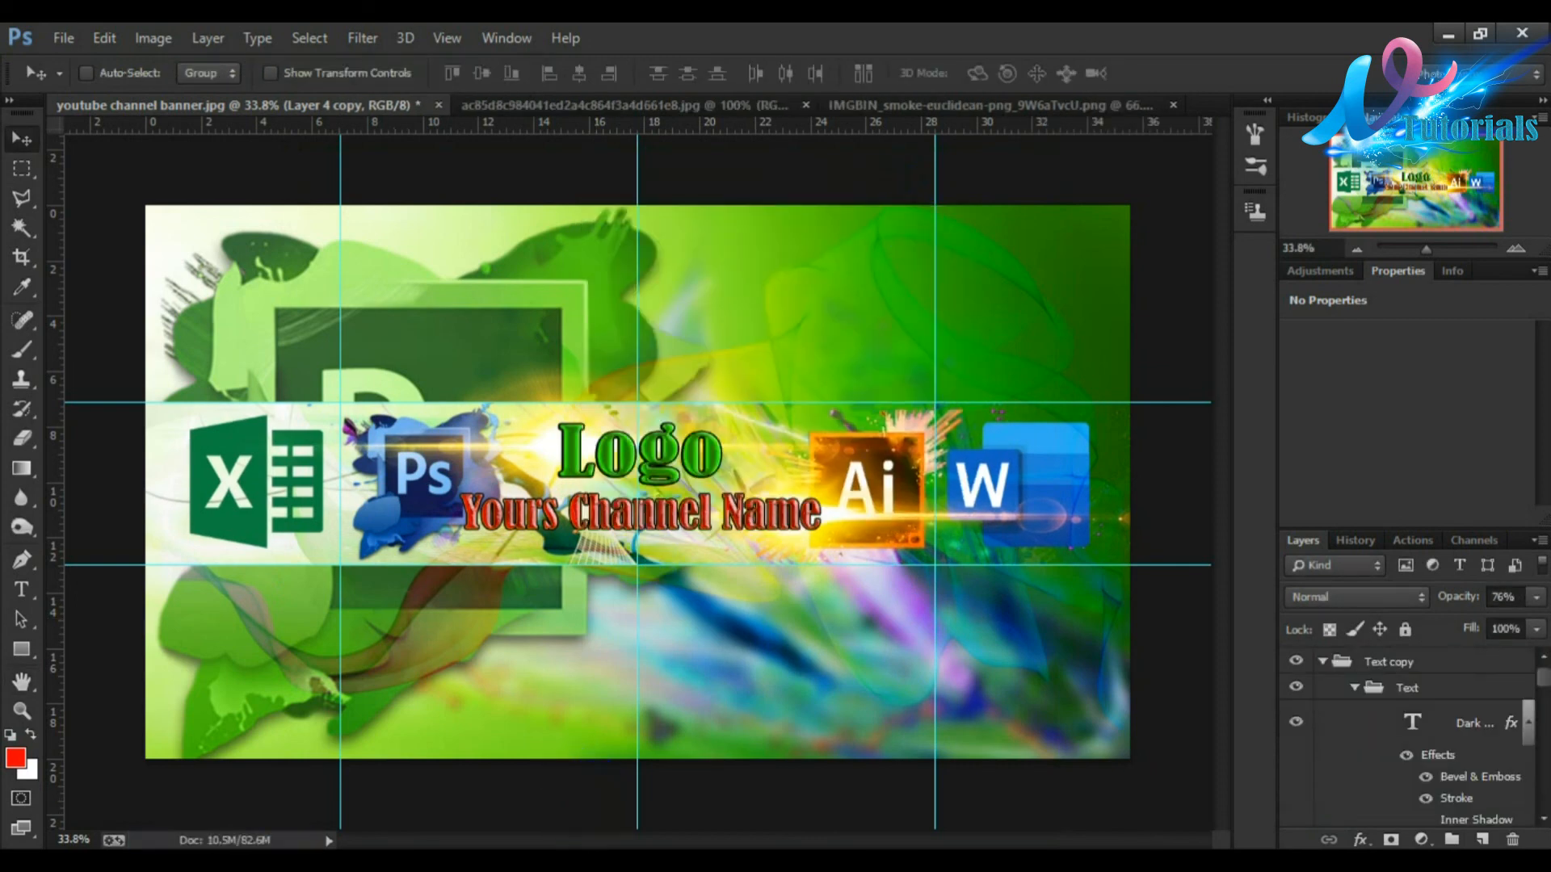
Step: Switch to the browser's YouTube channel page and open the channel art upload dialog
mouse_move(585, 860)
click(585, 759)
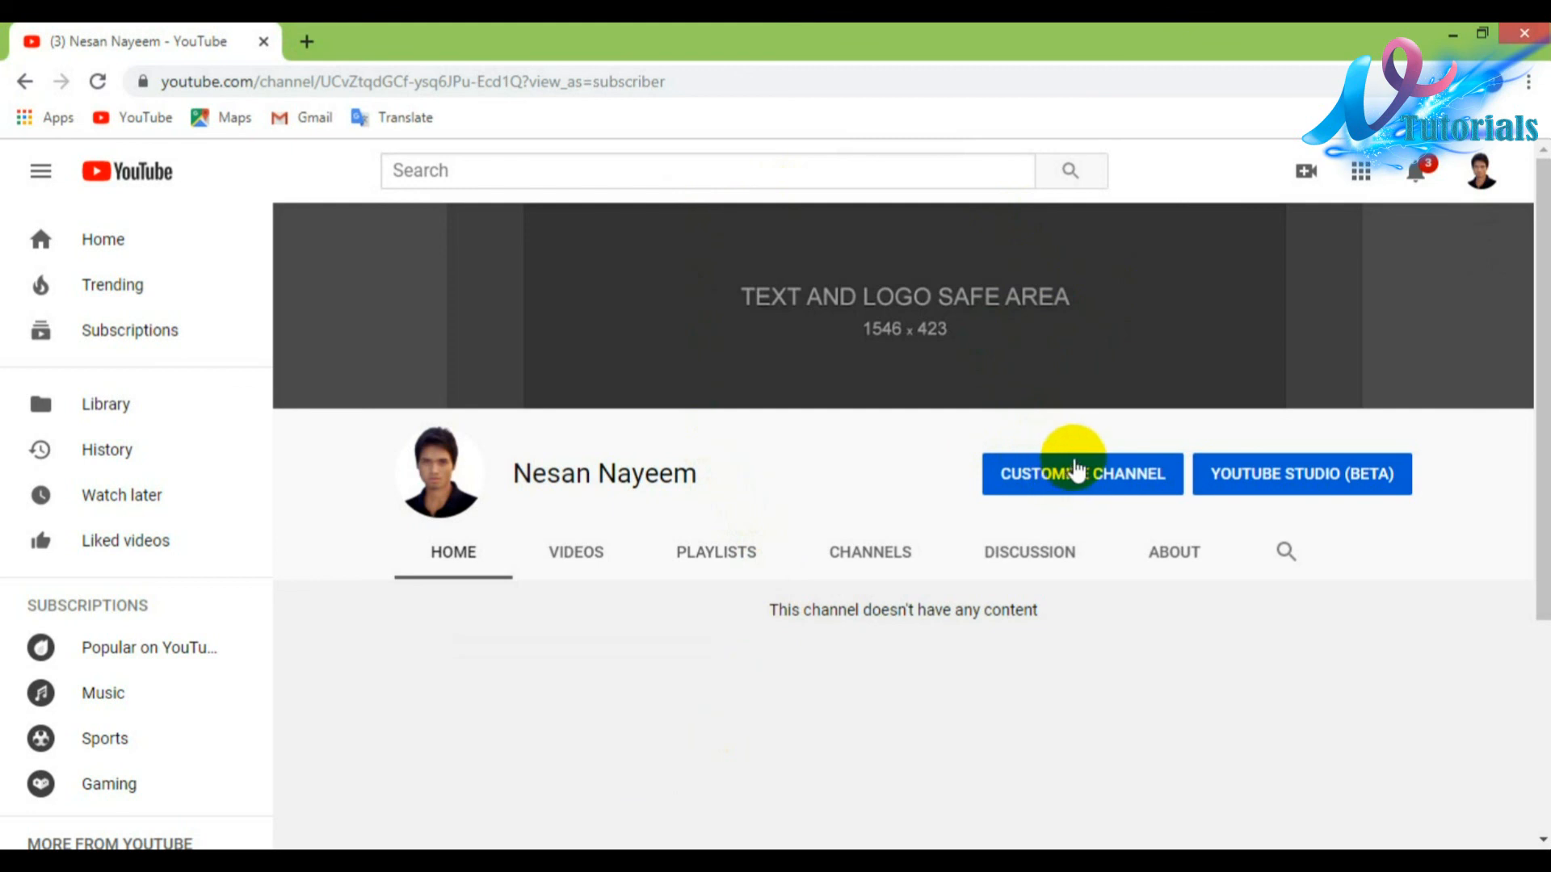
click(1486, 252)
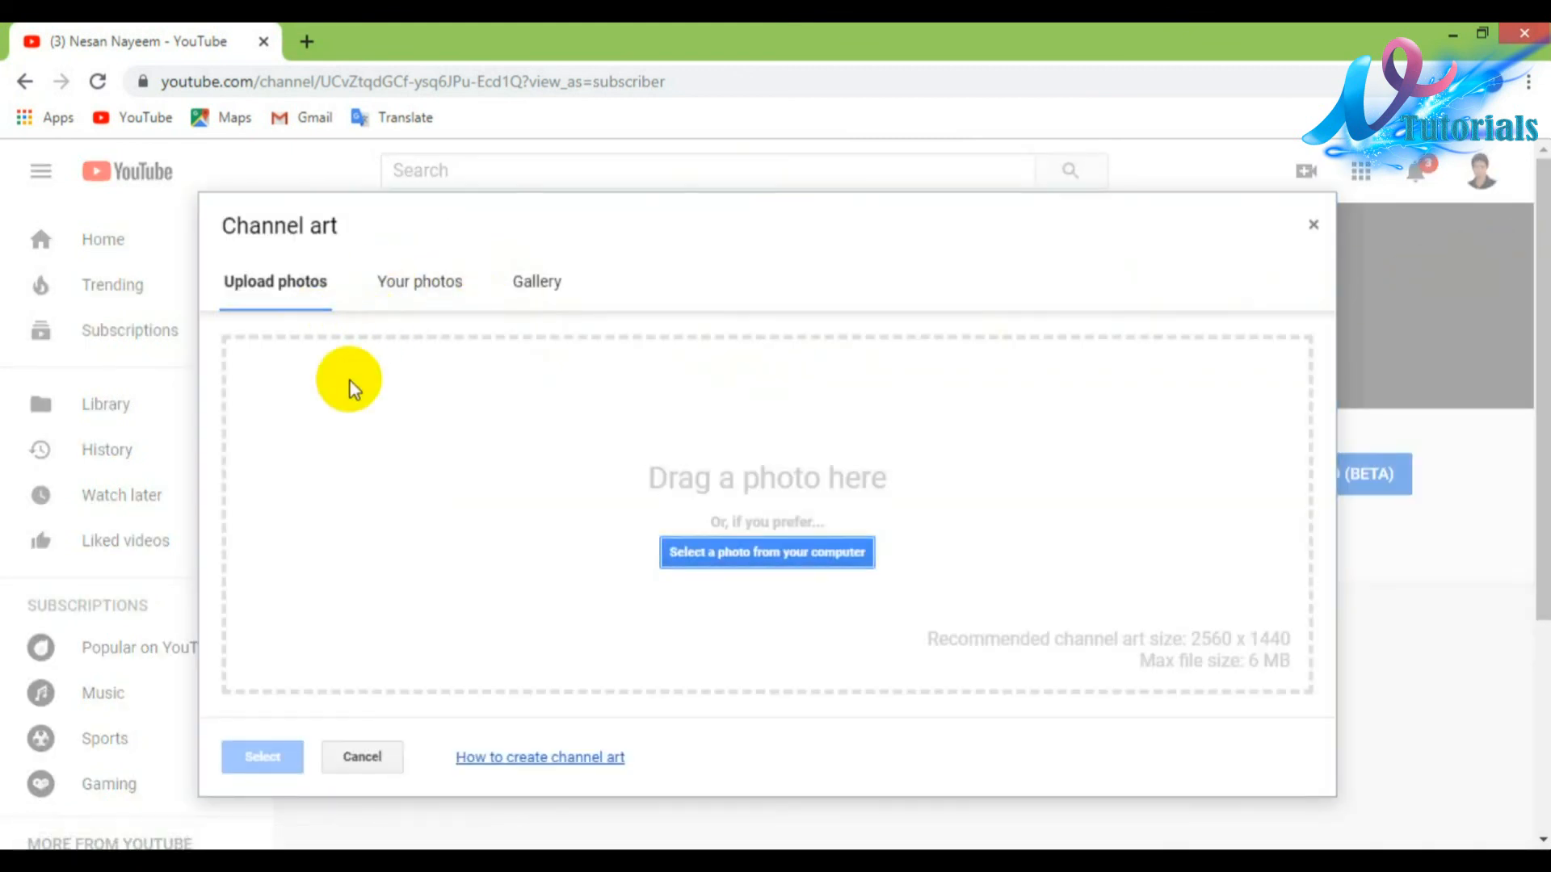
Step: Open the computer file chooser and navigate to the Art YouTube folder inside Nayeem > YouTube Art on drive E:
click(712, 552)
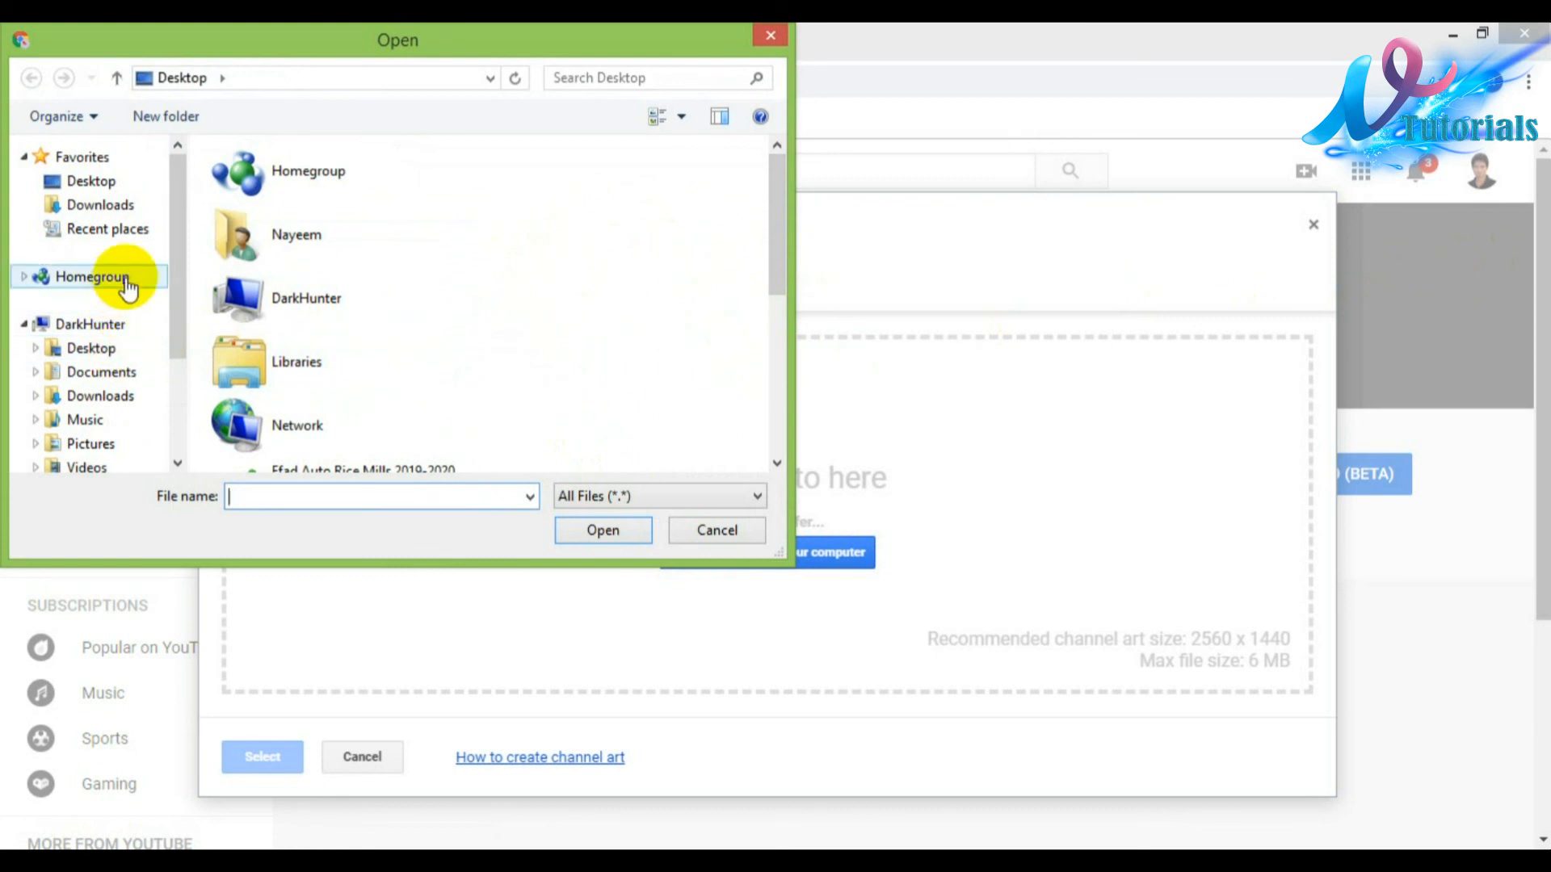
drag(170, 243, 168, 355)
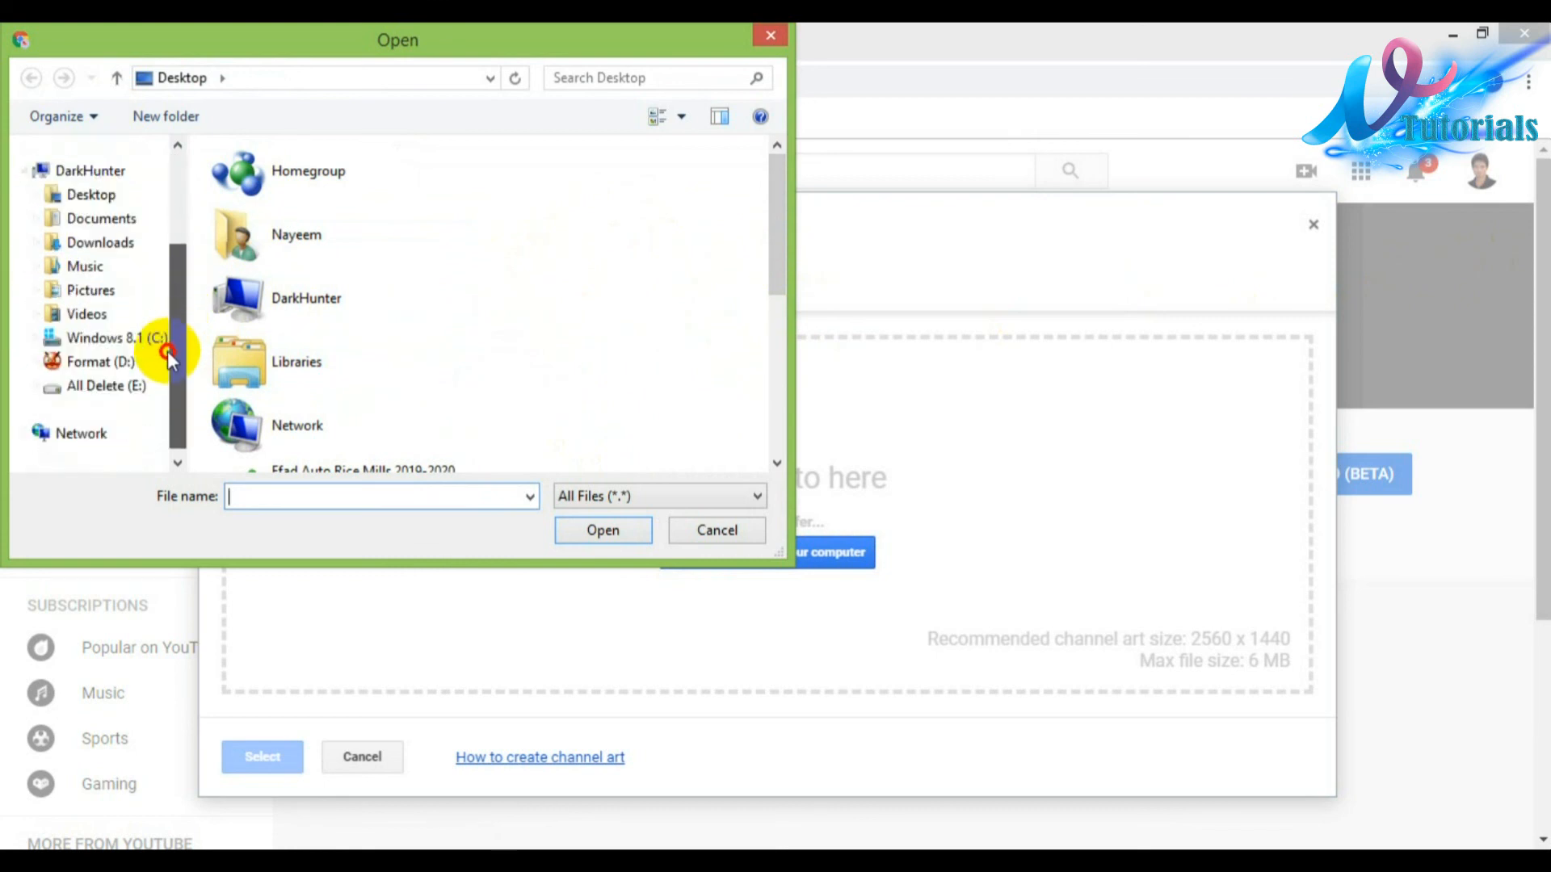
click(101, 385)
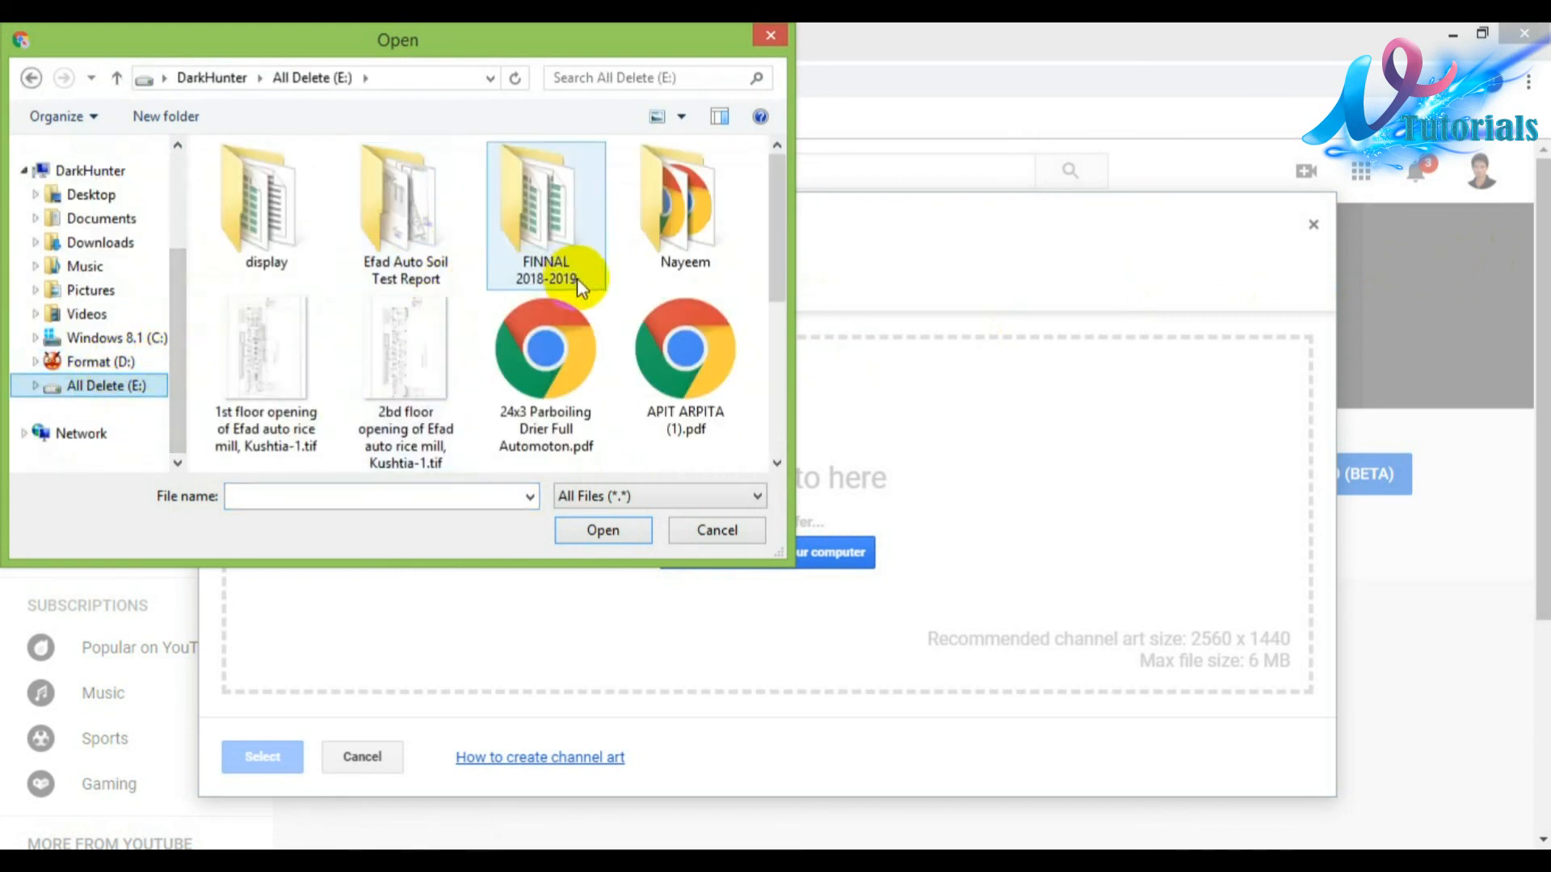
double_click(711, 240)
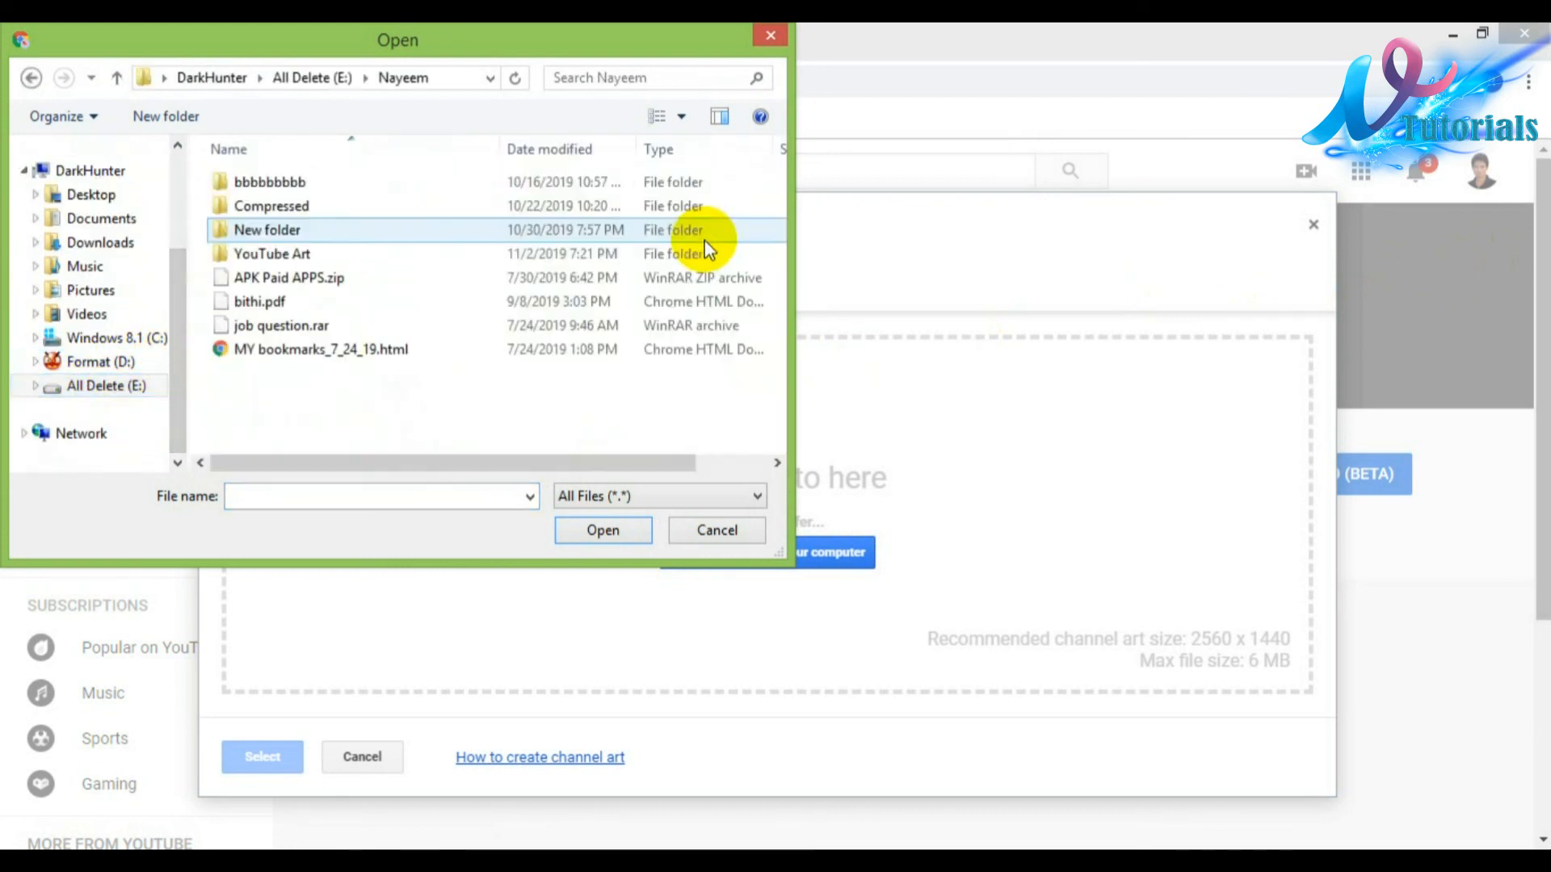
double_click(273, 252)
mouse_move(778, 180)
mouse_down()
mouse_move(771, 236)
mouse_move(734, 305)
mouse_move(737, 443)
mouse_move(750, 180)
mouse_up()
scroll(749, 176, down, 10)
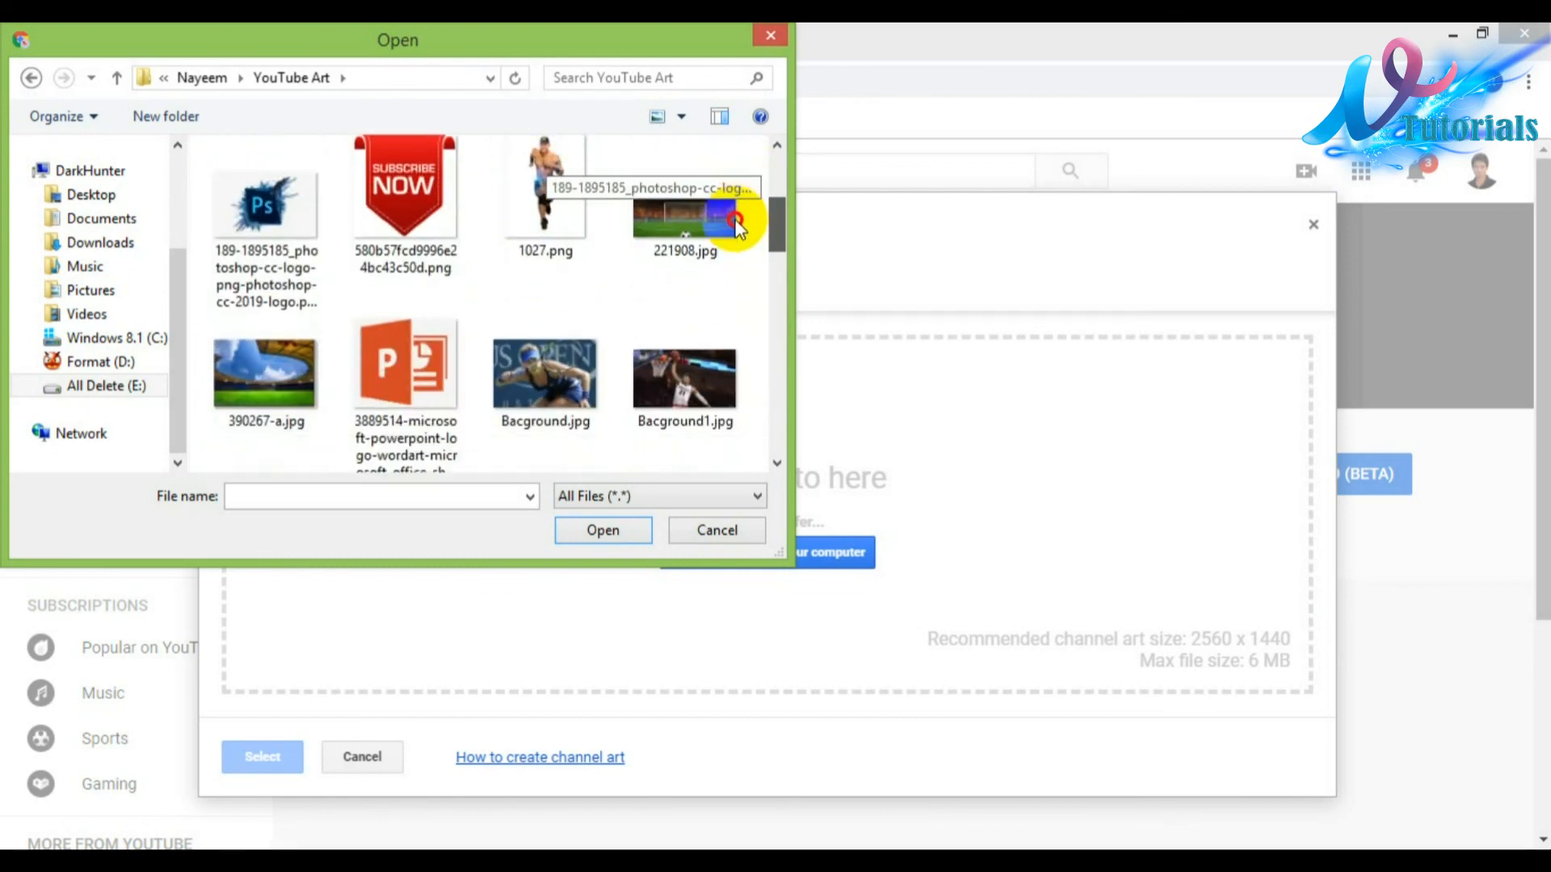
scroll(715, 364, down, 10)
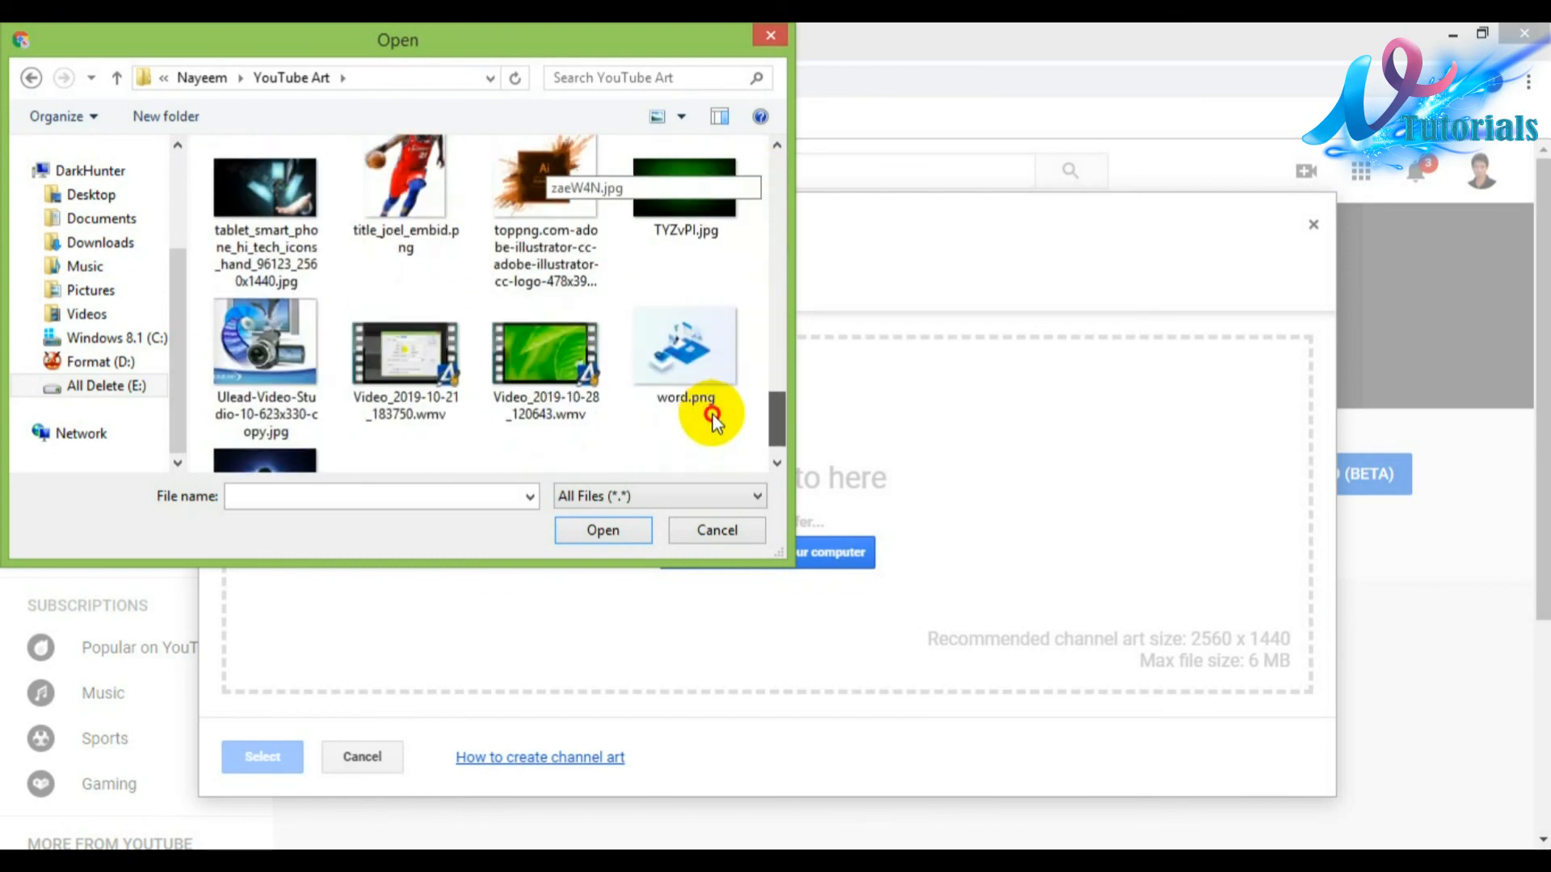
drag(773, 371, 771, 153)
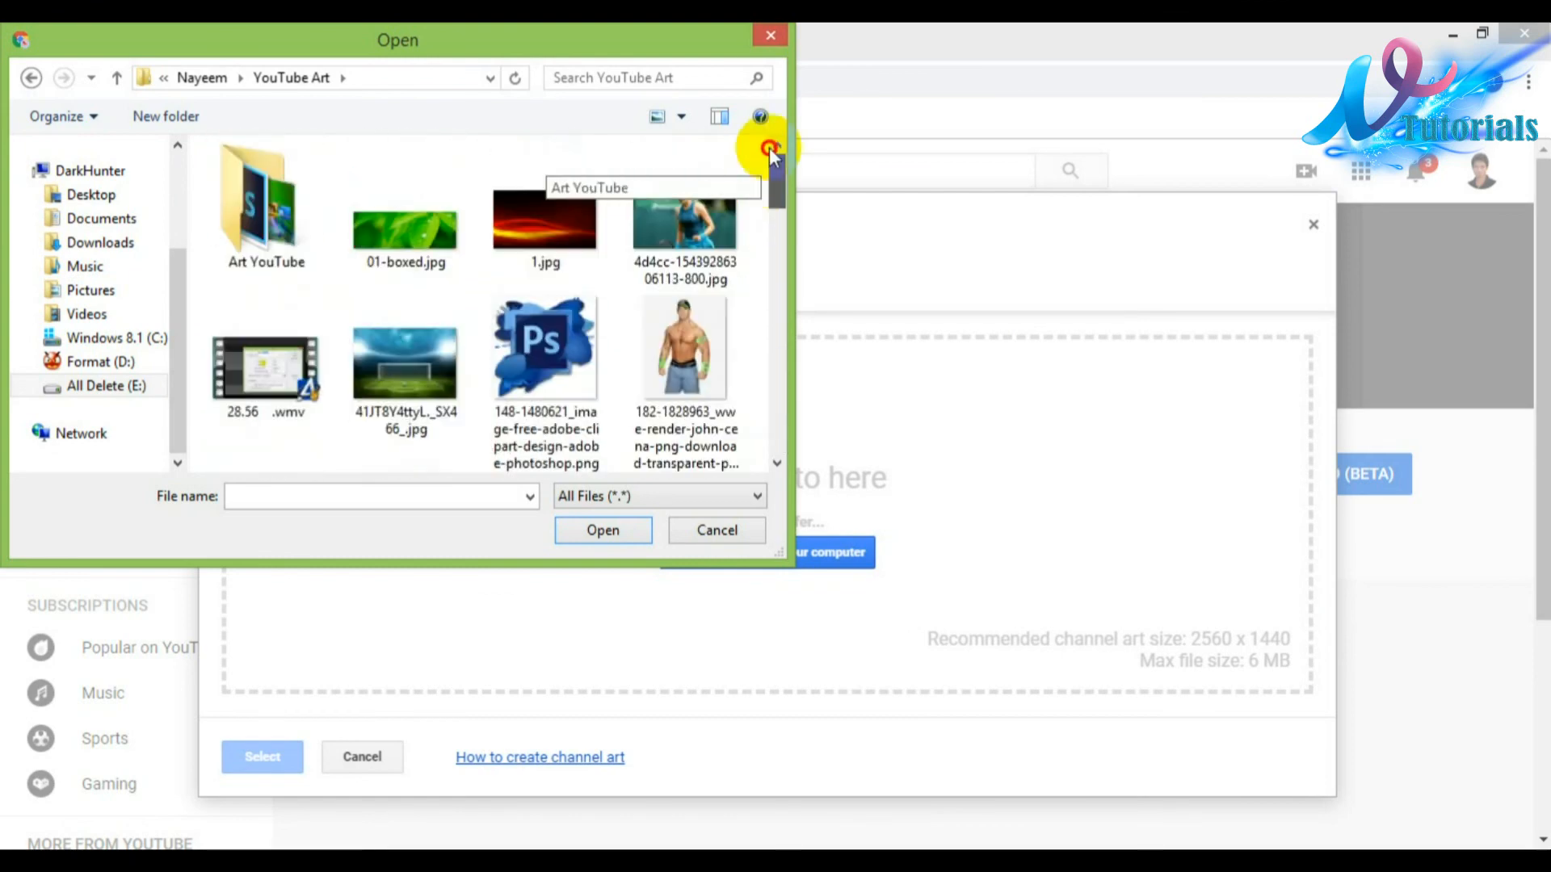
double_click(275, 226)
Step: Open Tutorial Art.jpg and apply it as the channel art
scroll(762, 294, down, 10)
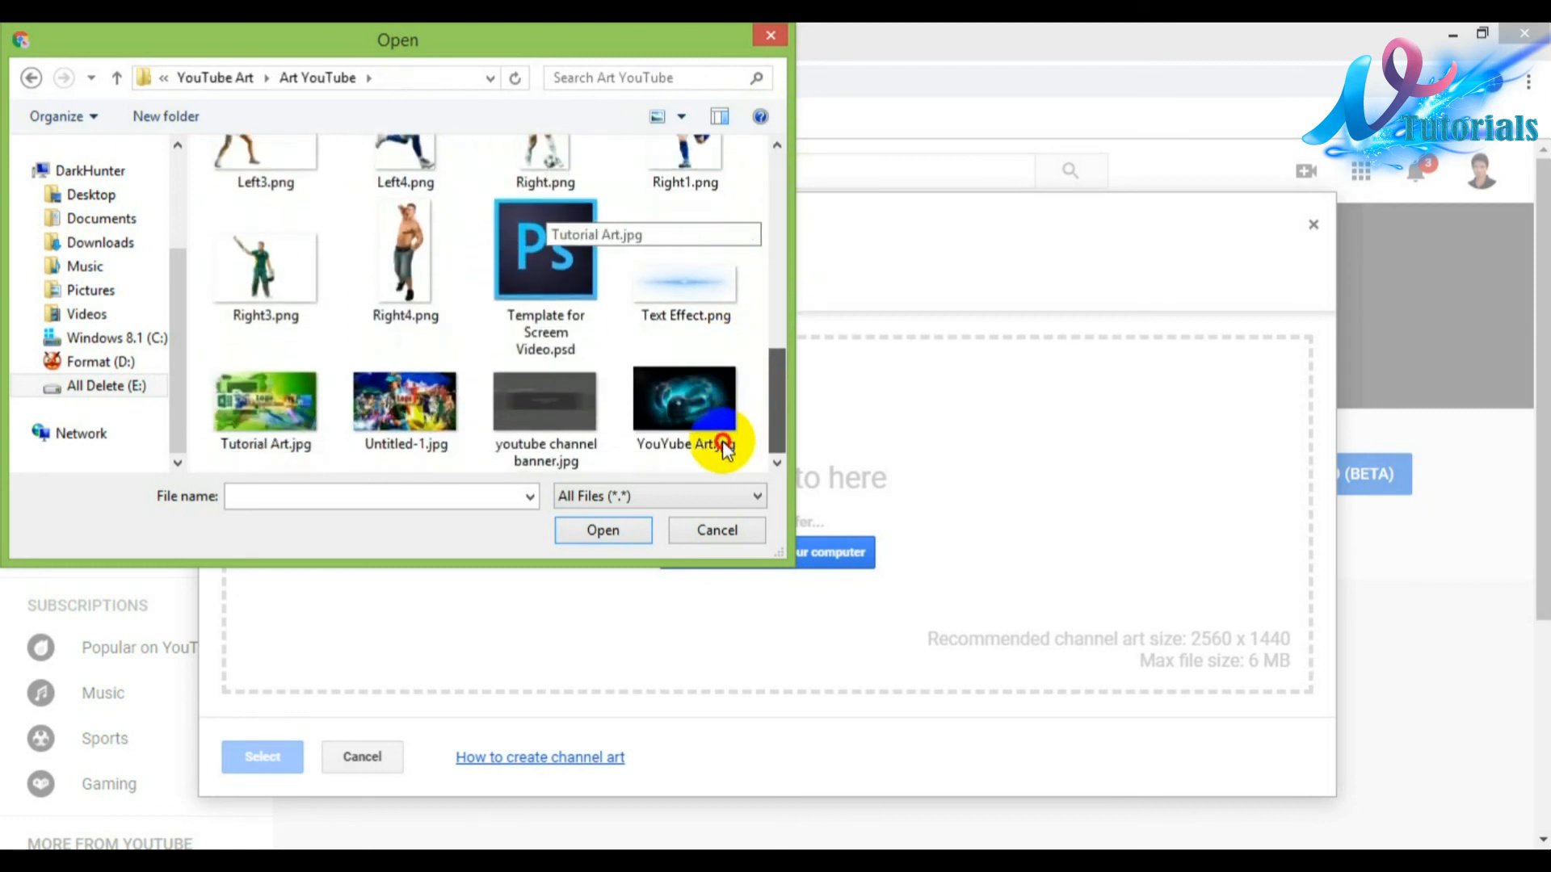
click(278, 407)
click(601, 532)
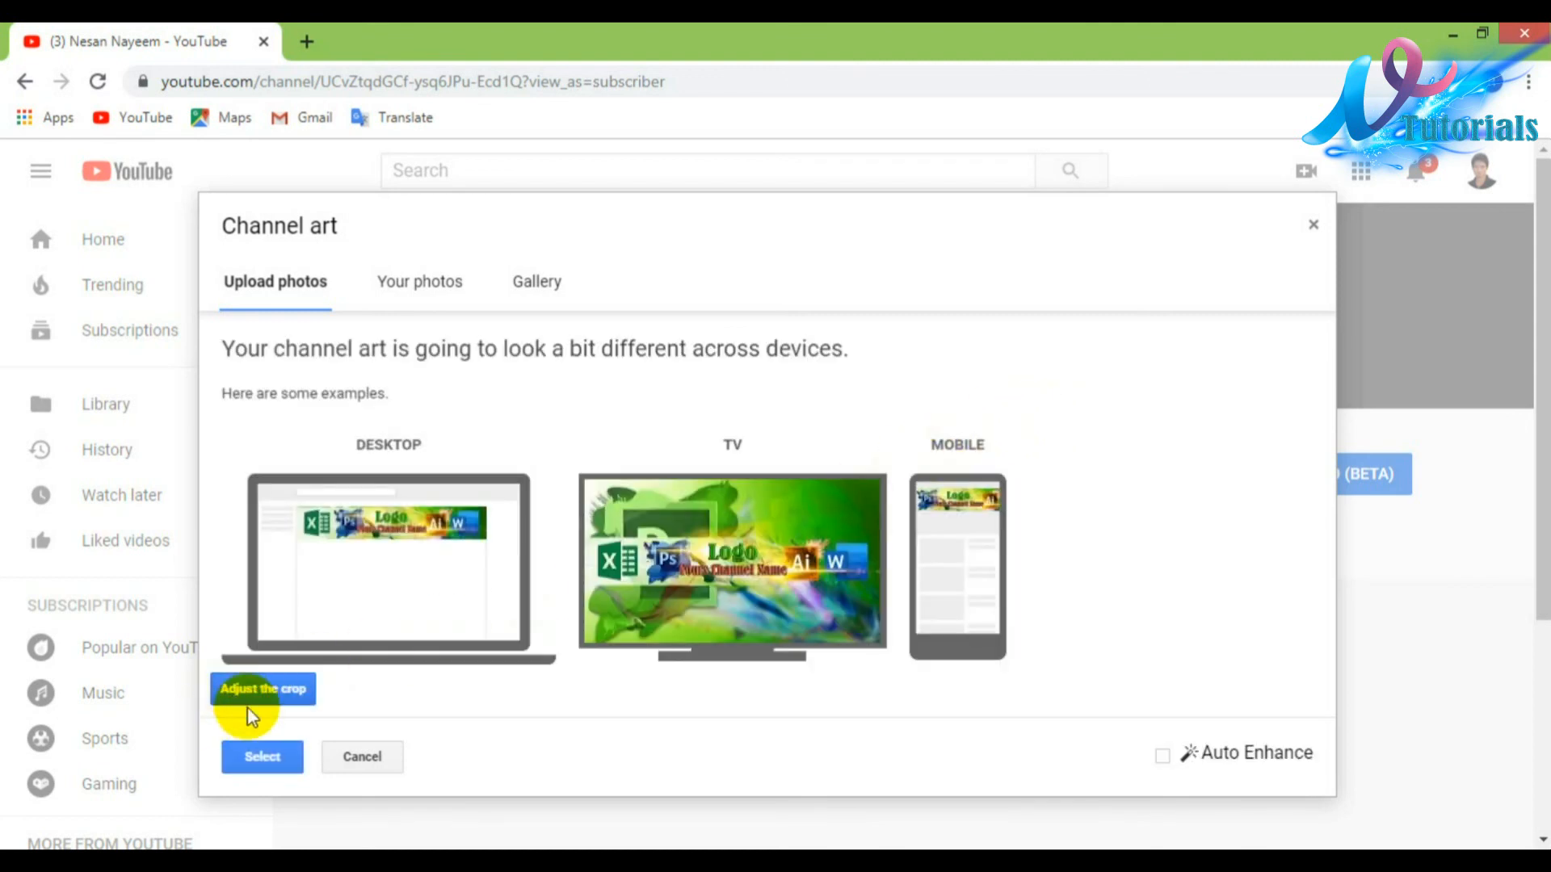
click(262, 759)
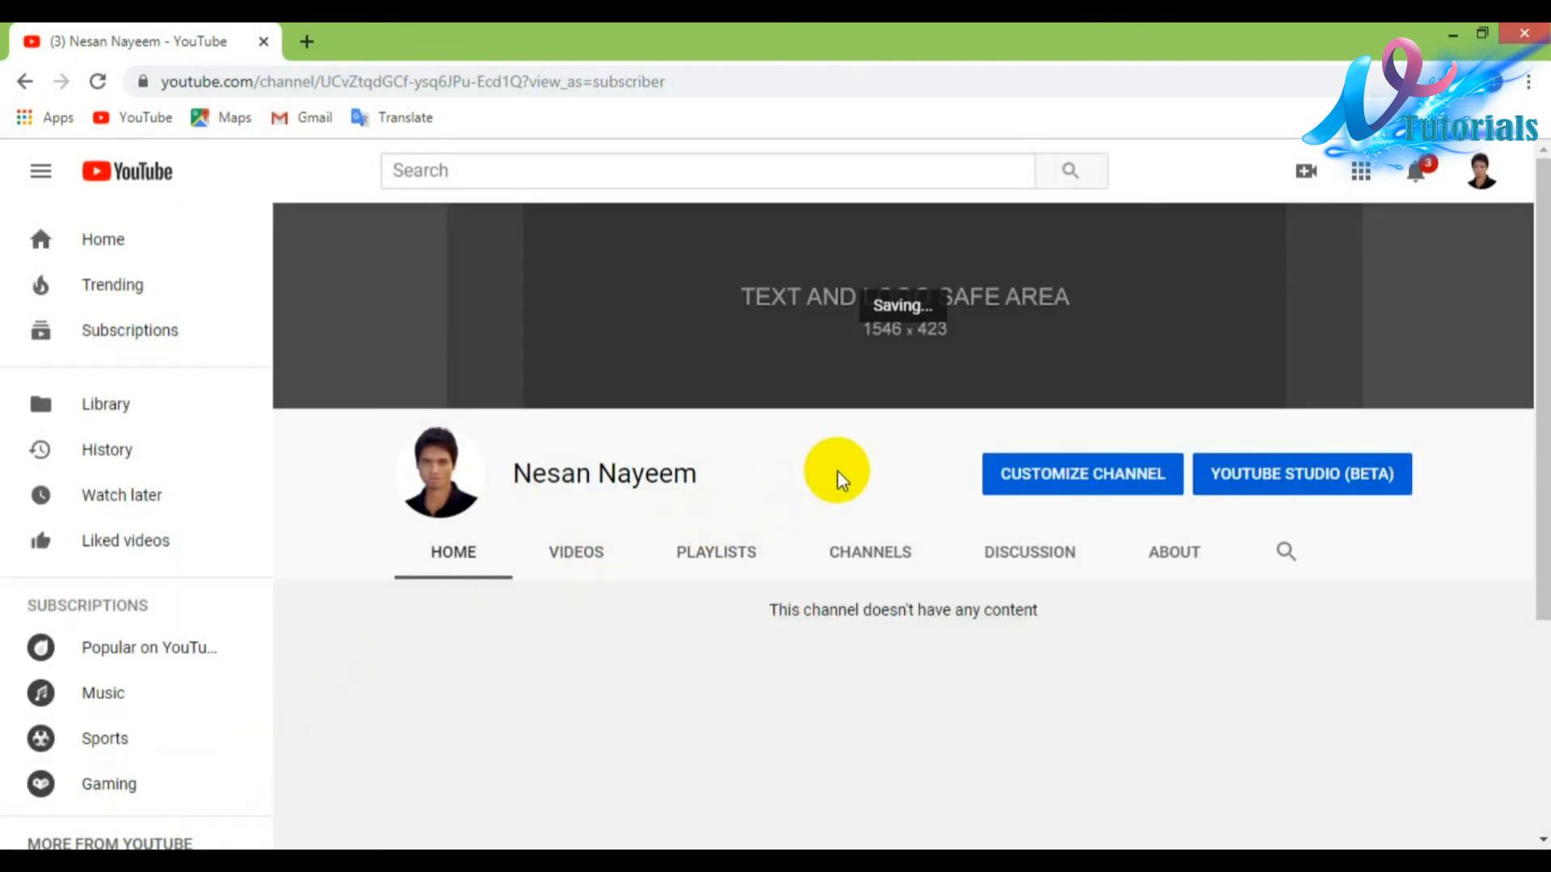